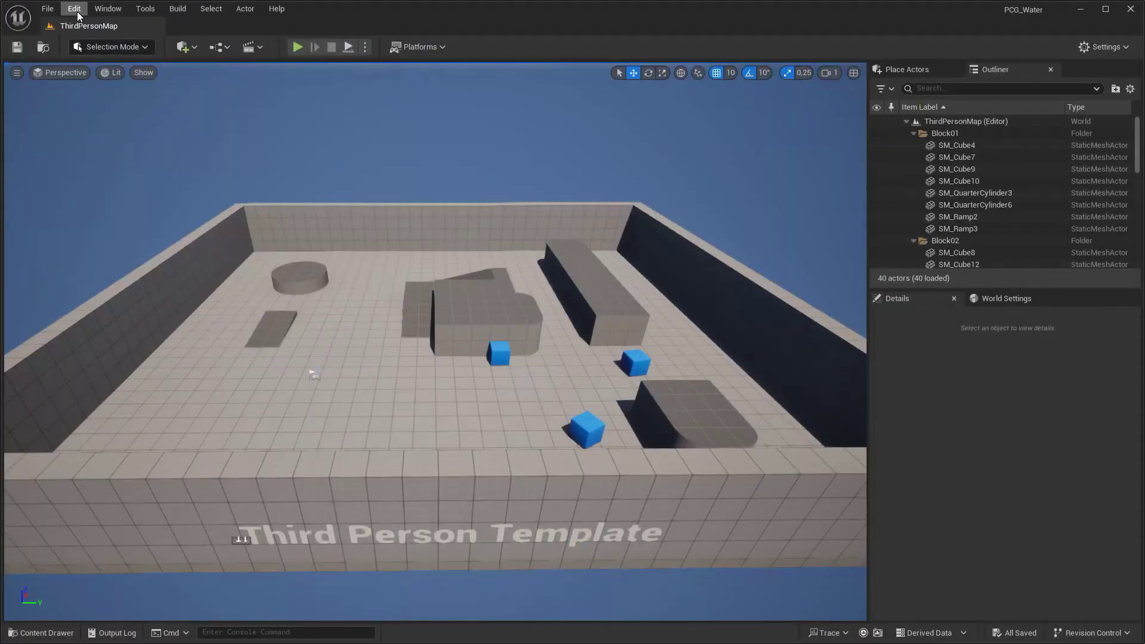
- Enable the PCG Water Interop plugin found by searching 'proced', and restart the editor
left_click(76, 9)
left_click(107, 205)
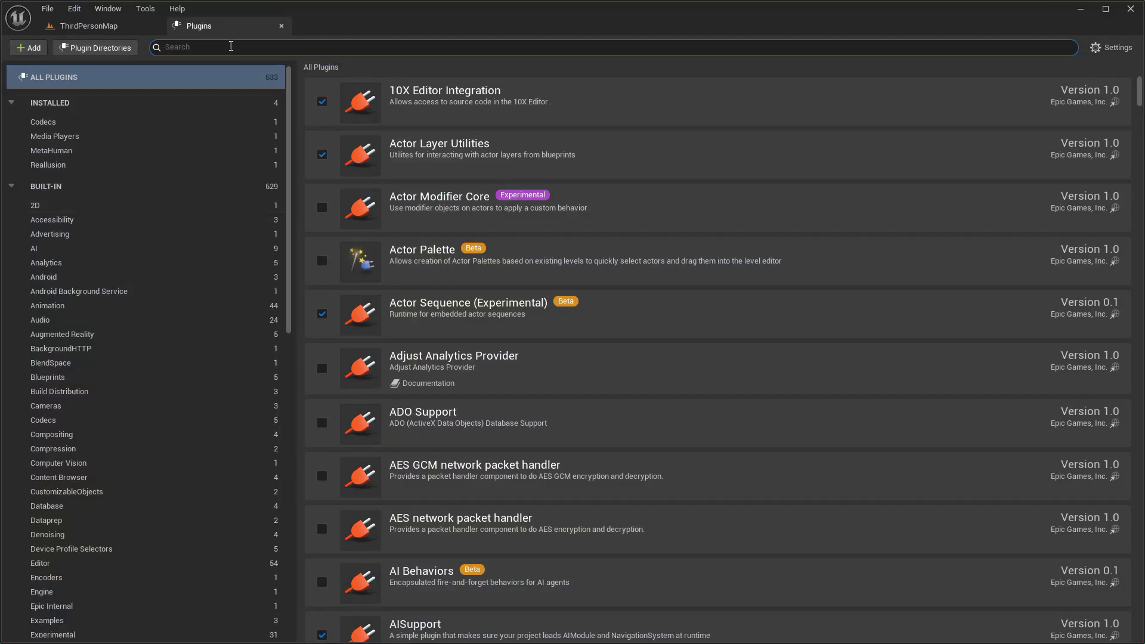
type("proced")
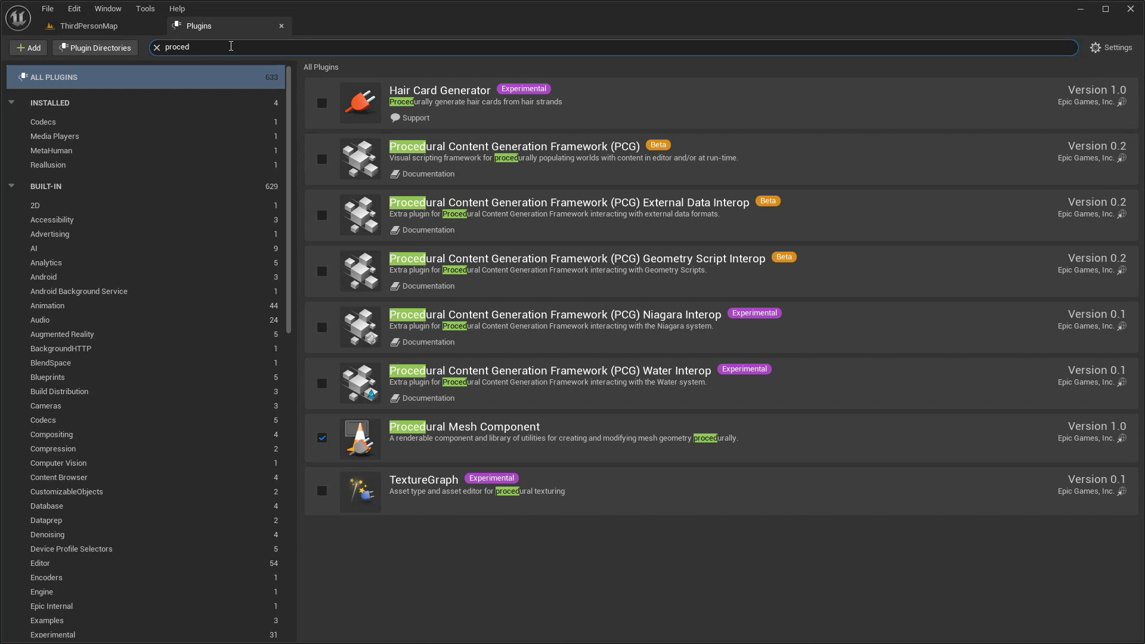
left_click(322, 384)
left_click(595, 410)
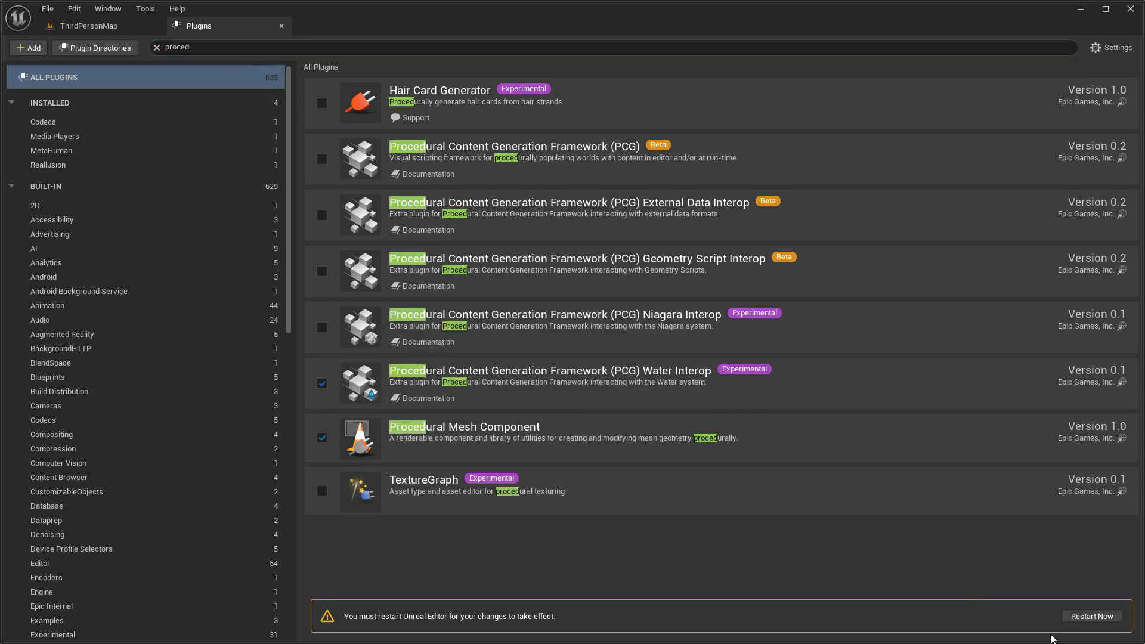
left_click(1066, 620)
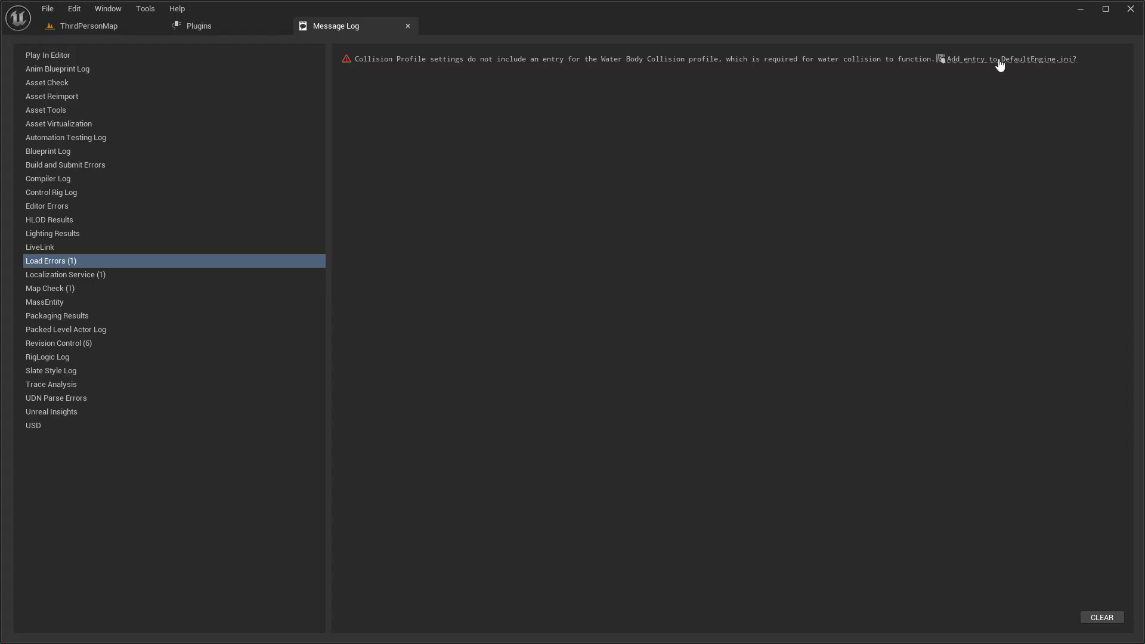
- Close the message log and Plugins tab, then bring up the Content Browser
left_click(407, 25)
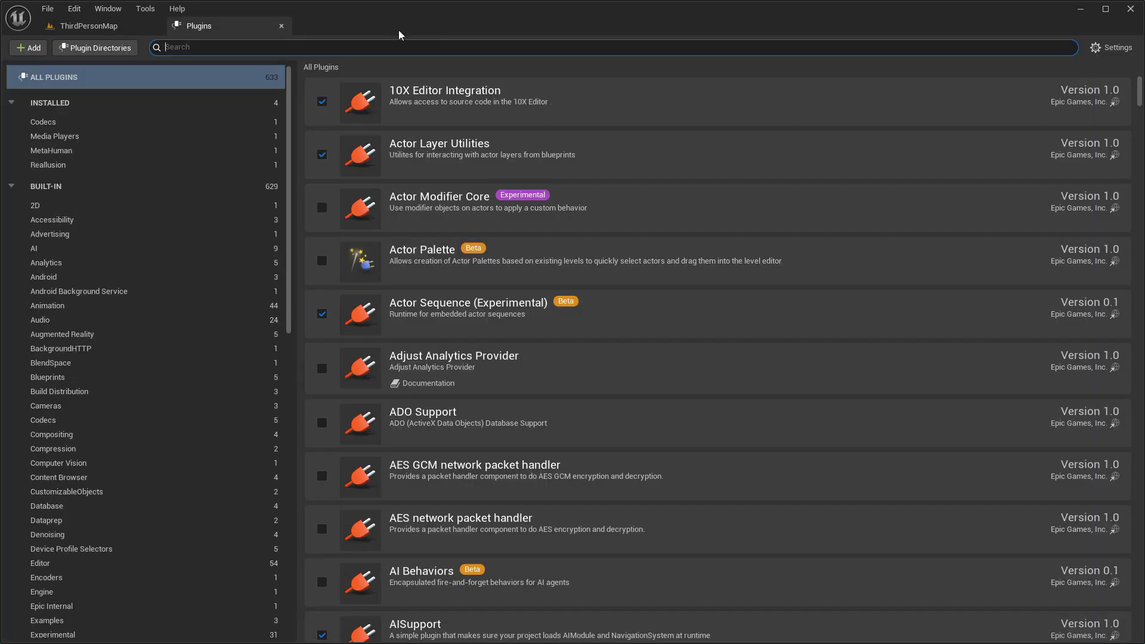
left_click(281, 27)
key("ctrl+space")
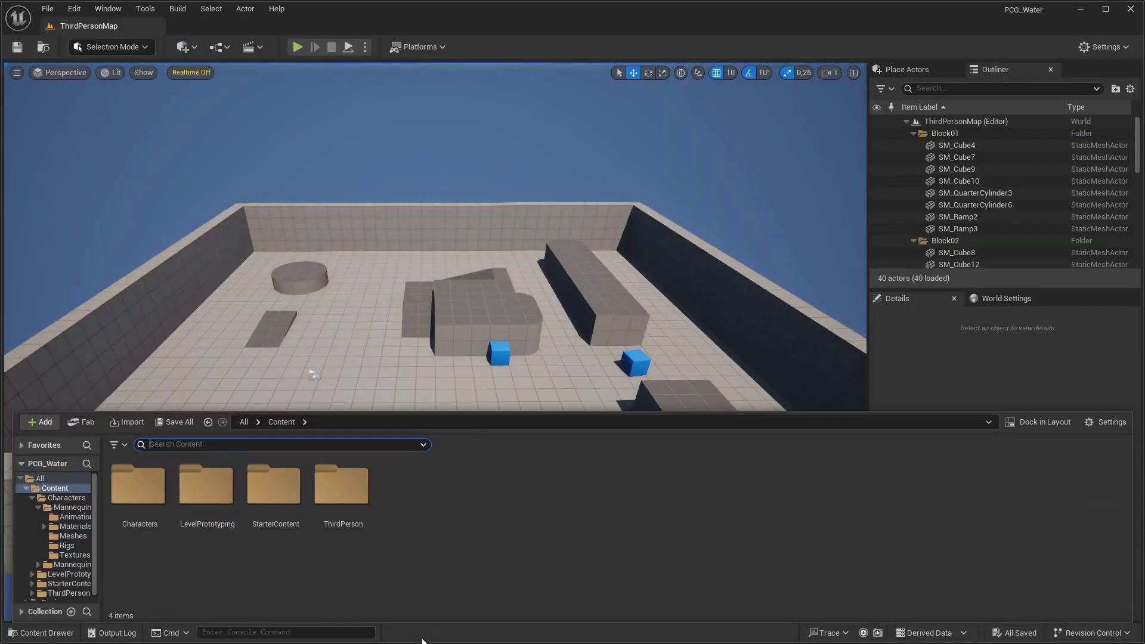
- On Fab, find the Quixel creator page and open its Grass material product
left_click(91, 420)
left_click(219, 50)
type("l")
key("Return")
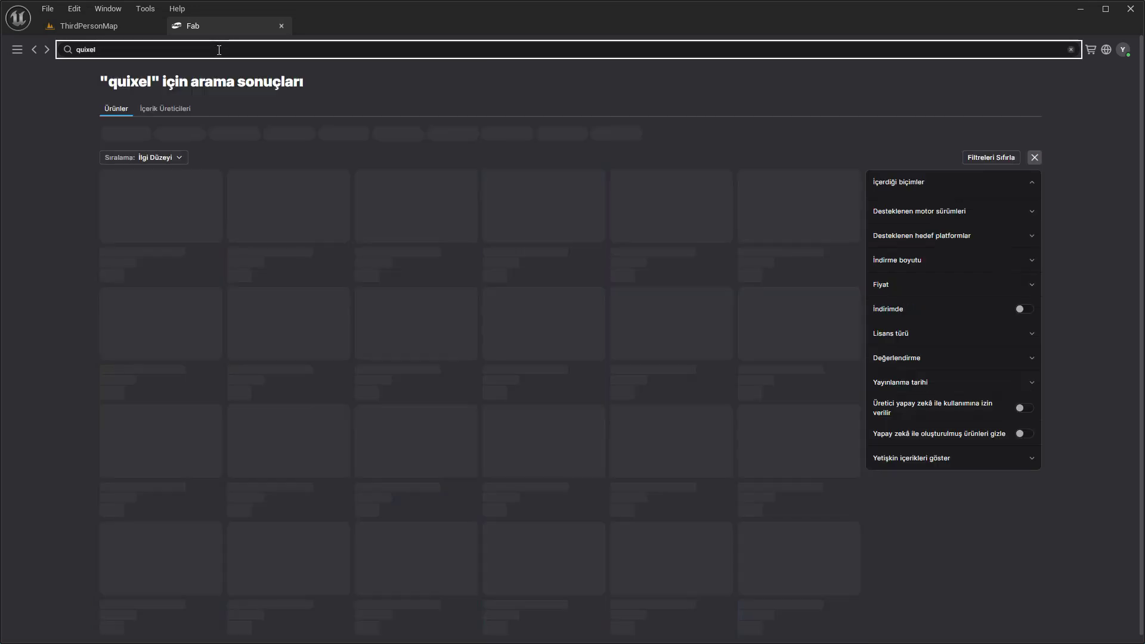
left_click(182, 112)
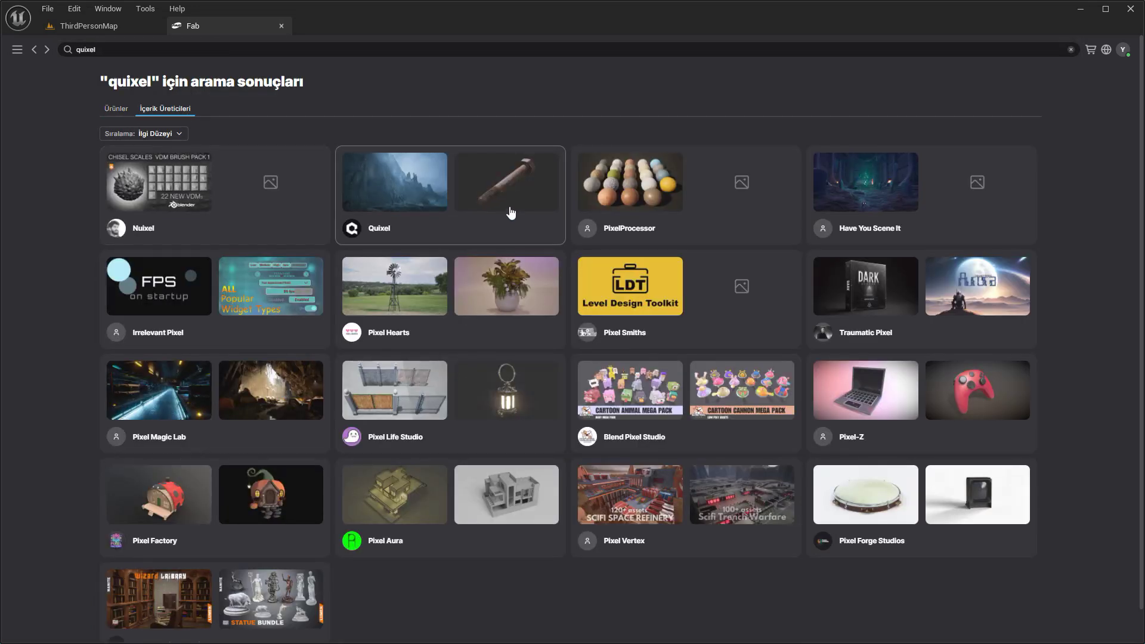
left_click(492, 220)
left_click(218, 50)
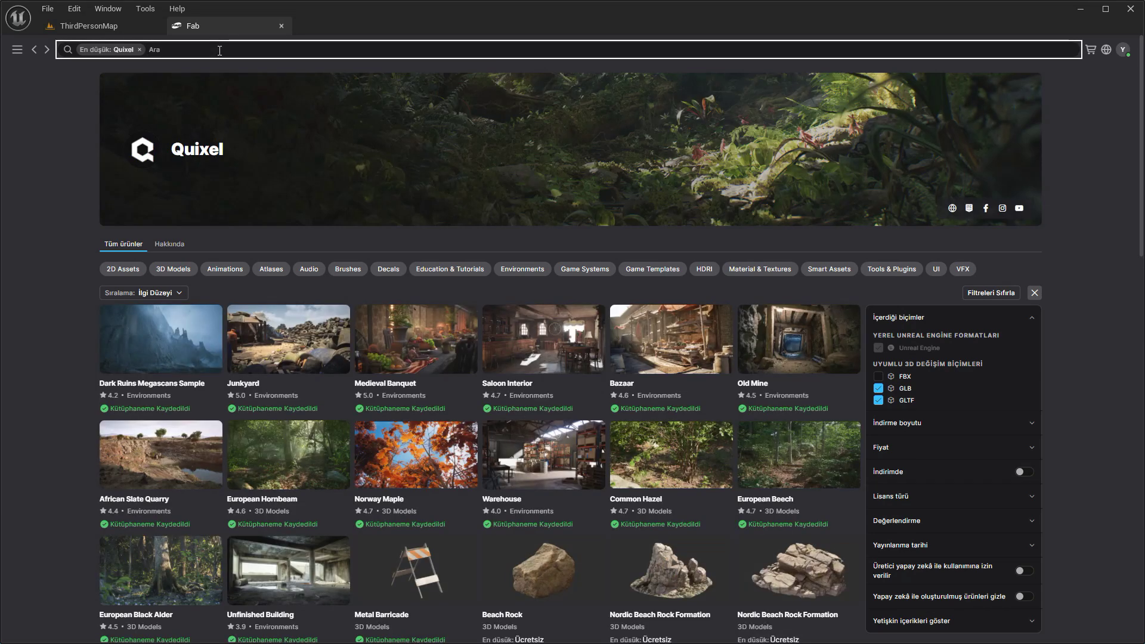
type("grass")
key("Return")
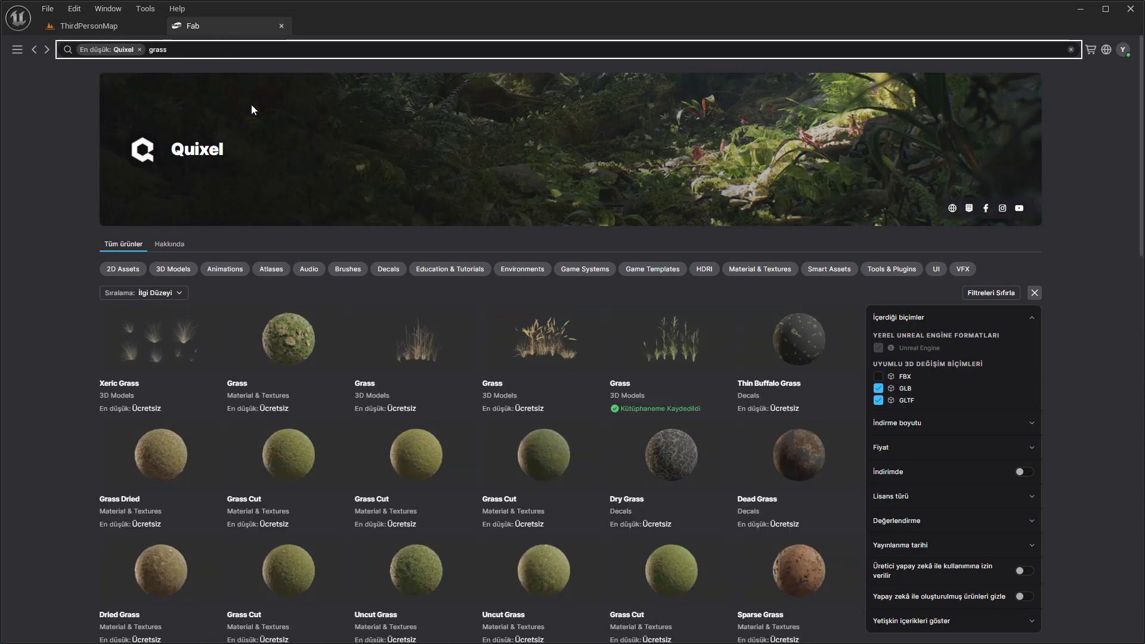
left_click(289, 331)
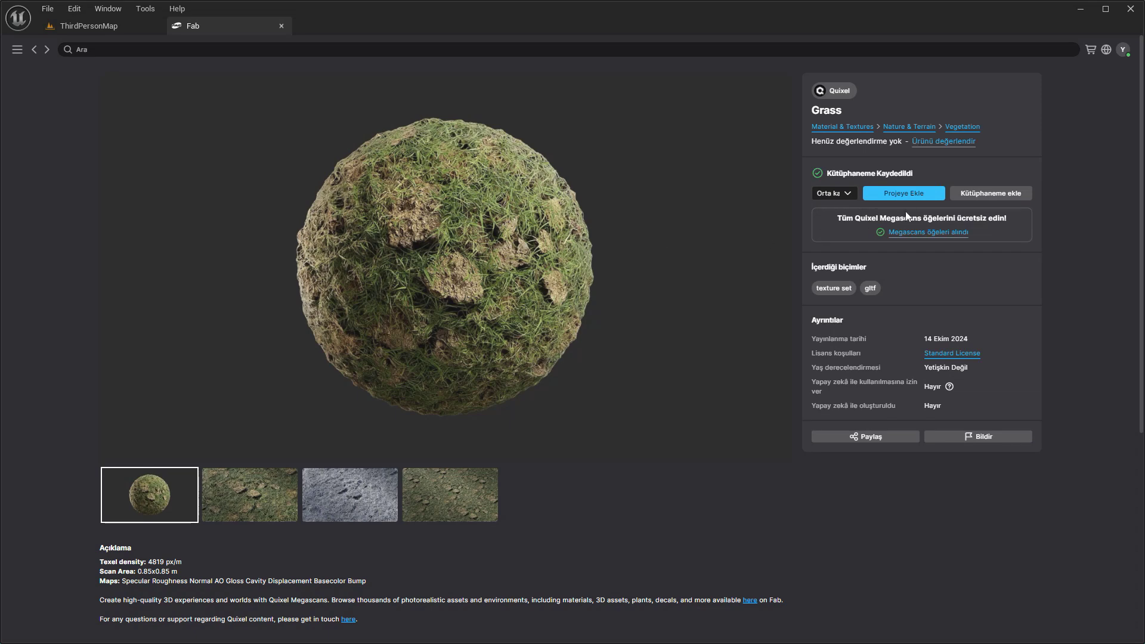
- Browse the imported grass into Fab/Megascans/Surfaces/Grass_pcciV0/Medium in the Content Browser
left_click(281, 25)
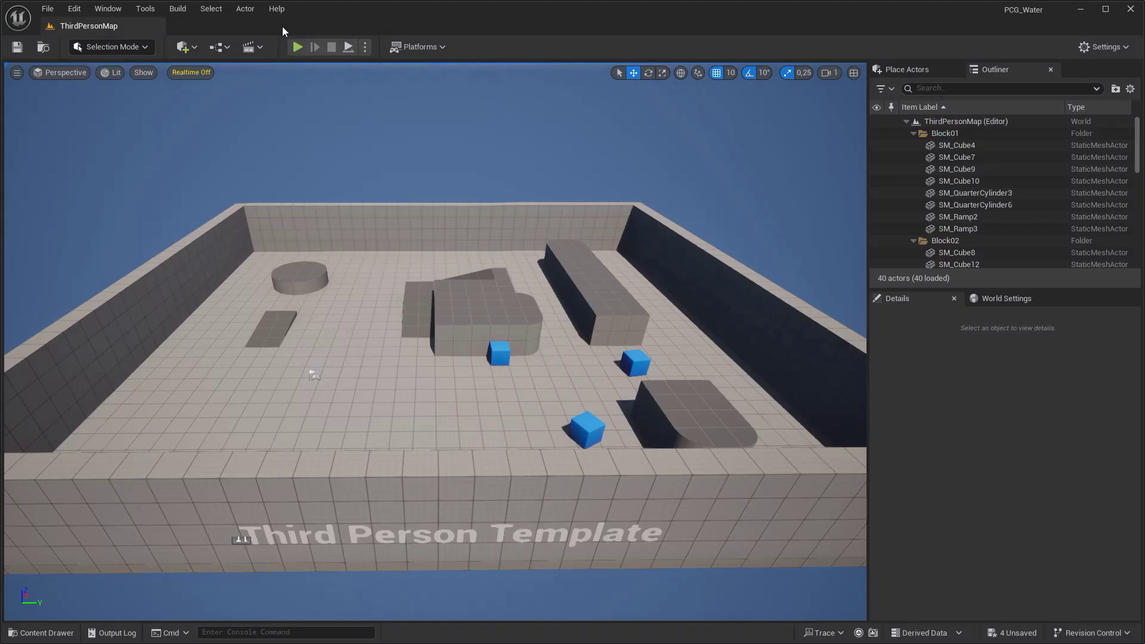
key("ctrl+space")
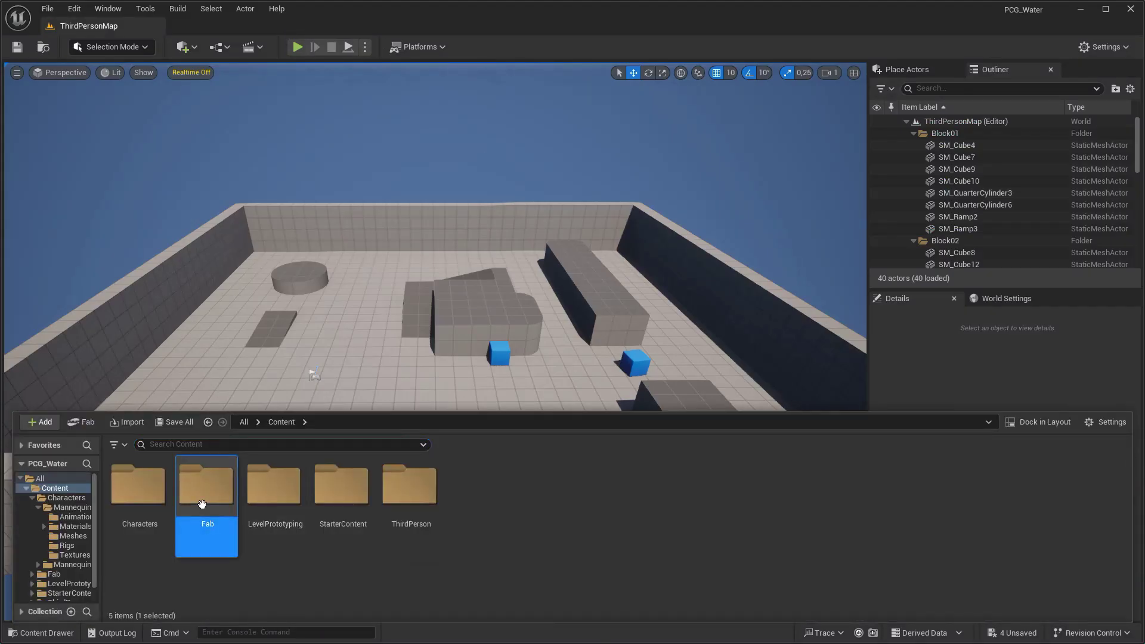
double_click(207, 489)
double_click(139, 489)
double_click(139, 489)
double_click(148, 506)
double_click(148, 505)
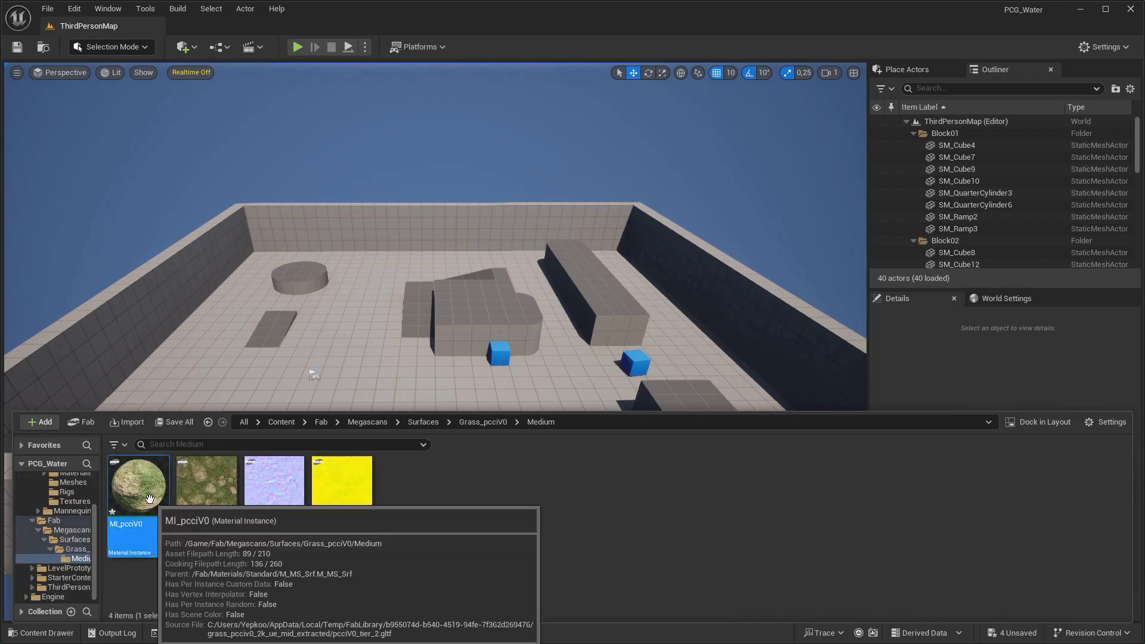
left_click(145, 171)
- Create a new level from the Basic template
left_click(47, 9)
left_click(78, 51)
left_click(524, 292)
left_click(577, 486)
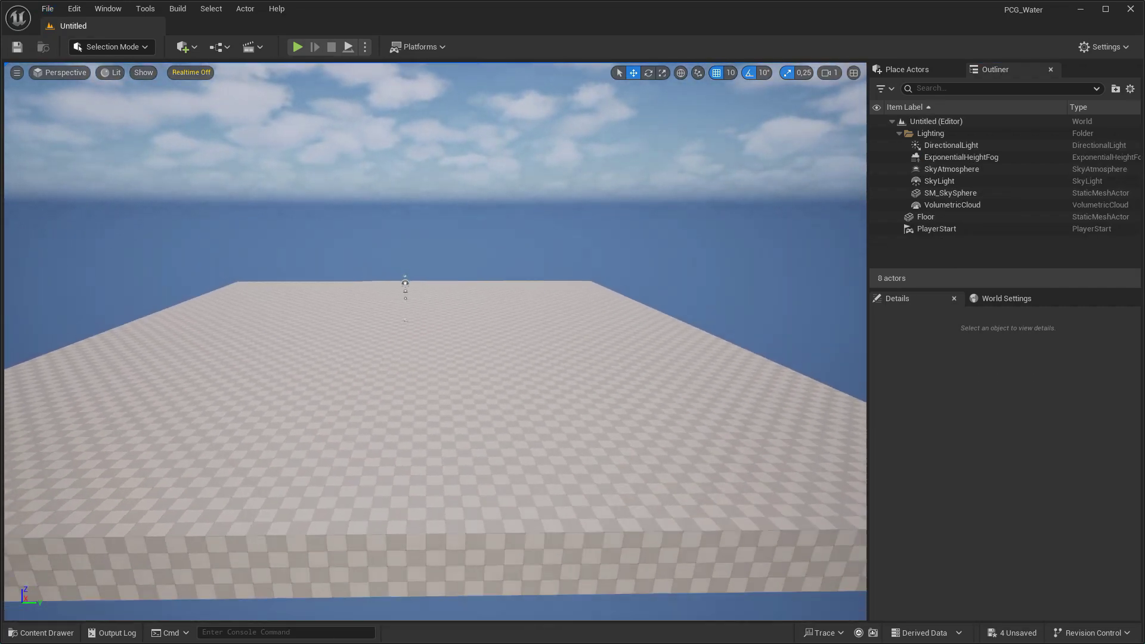
- Delete the Floor actor from the level
left_click(951, 145)
left_click(952, 205, "shift")
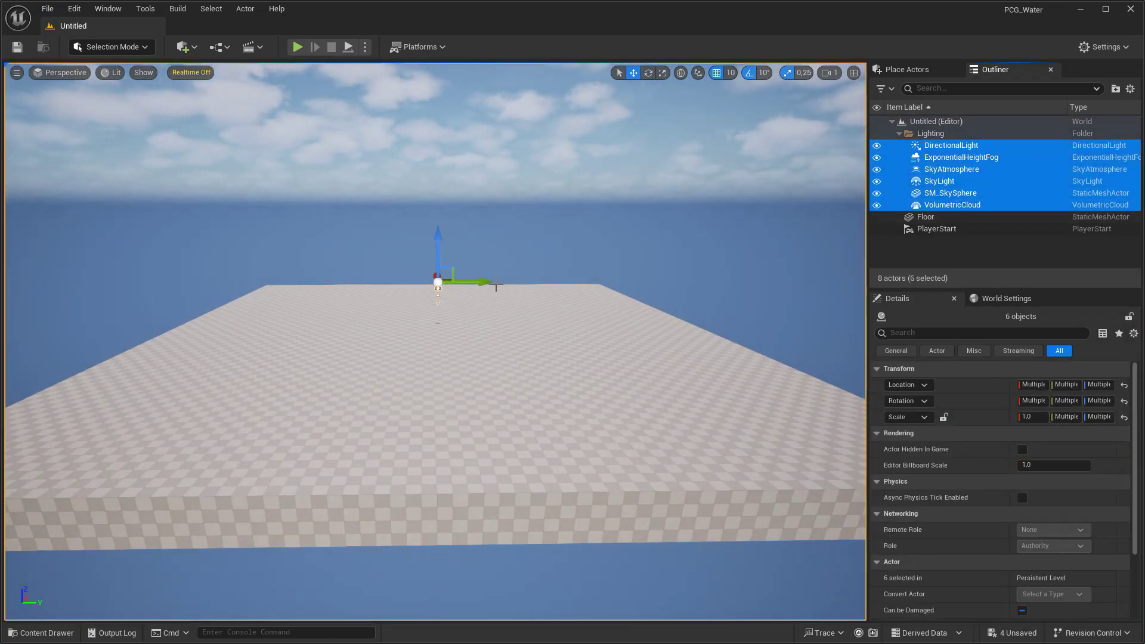
left_click(373, 345)
key("Delete")
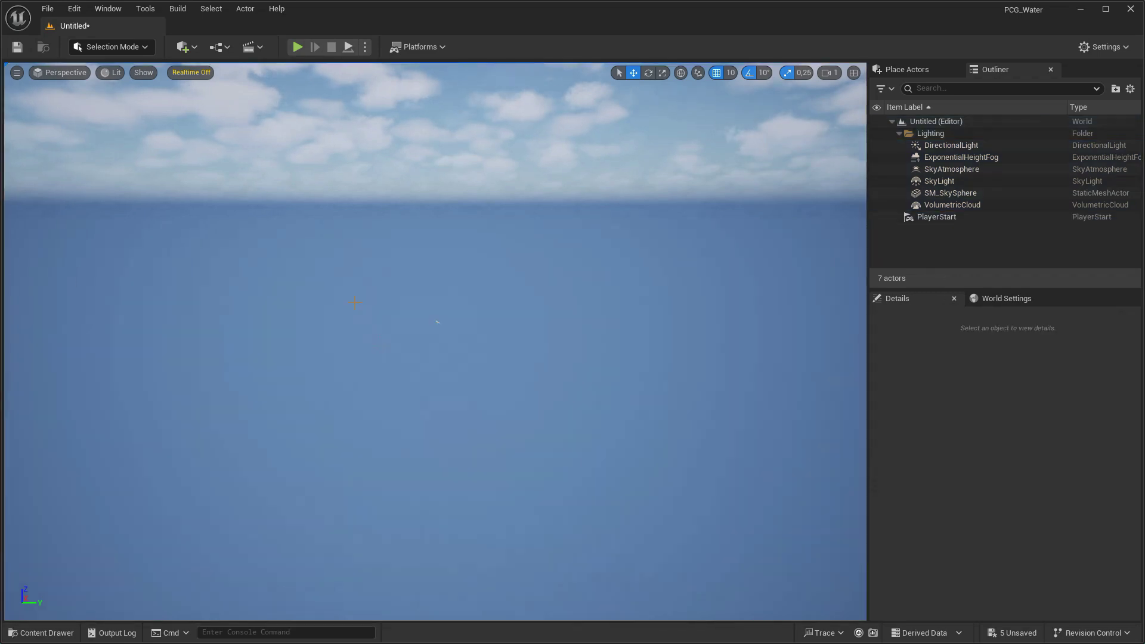
- Create a landscape with material MI_pcciV0 and 31×31 quad section size
left_click(112, 48)
left_click(117, 80)
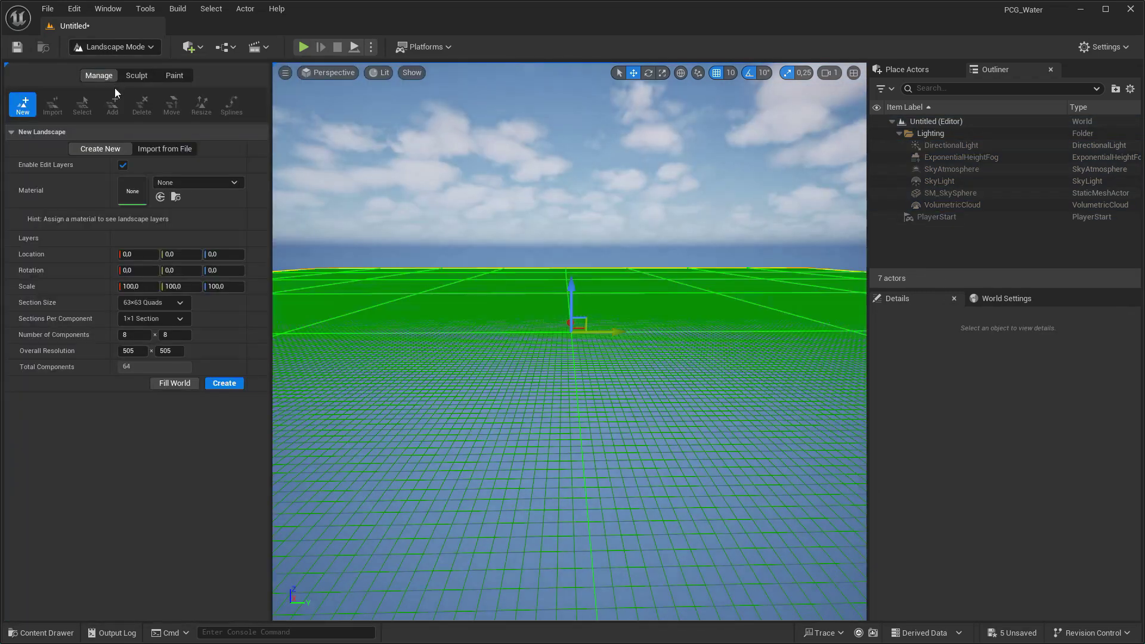
left_click(178, 181)
type("MI_pcciV0")
left_click(226, 345)
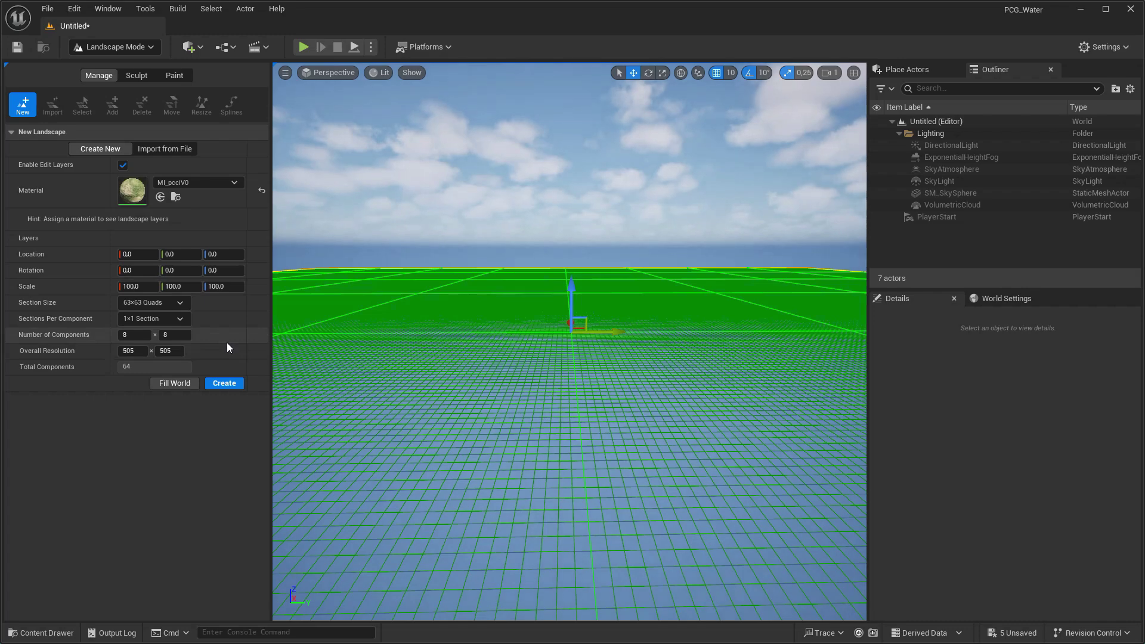
left_click(177, 304)
left_click(166, 350)
left_click(227, 382)
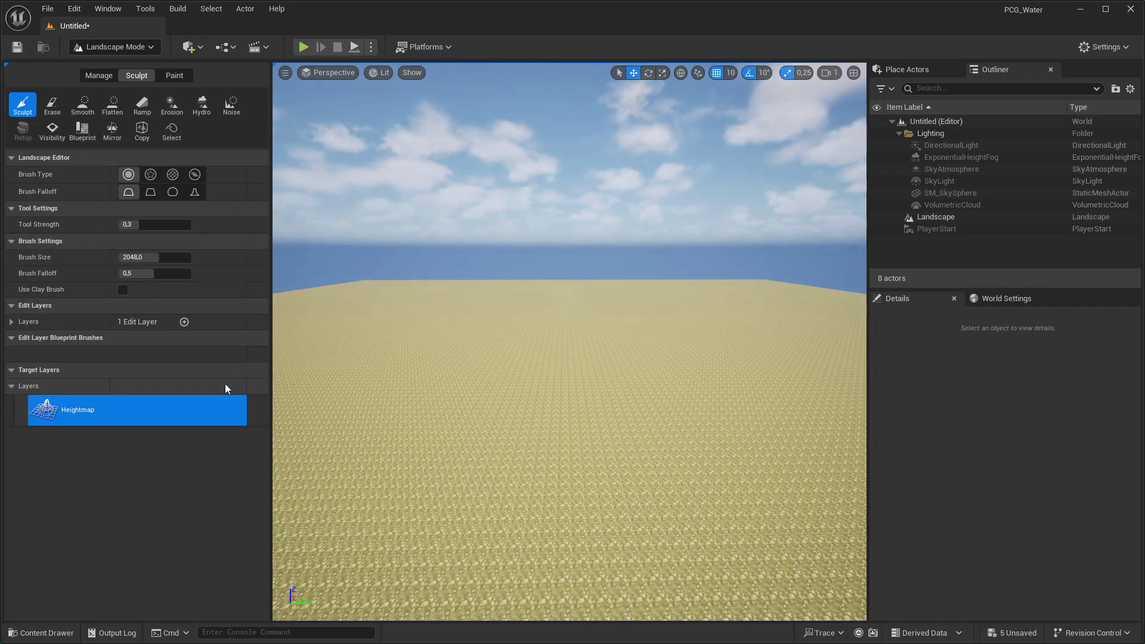
- Return to Selection mode and tilt the view up over the new landscape
left_click(113, 47)
left_click(101, 62)
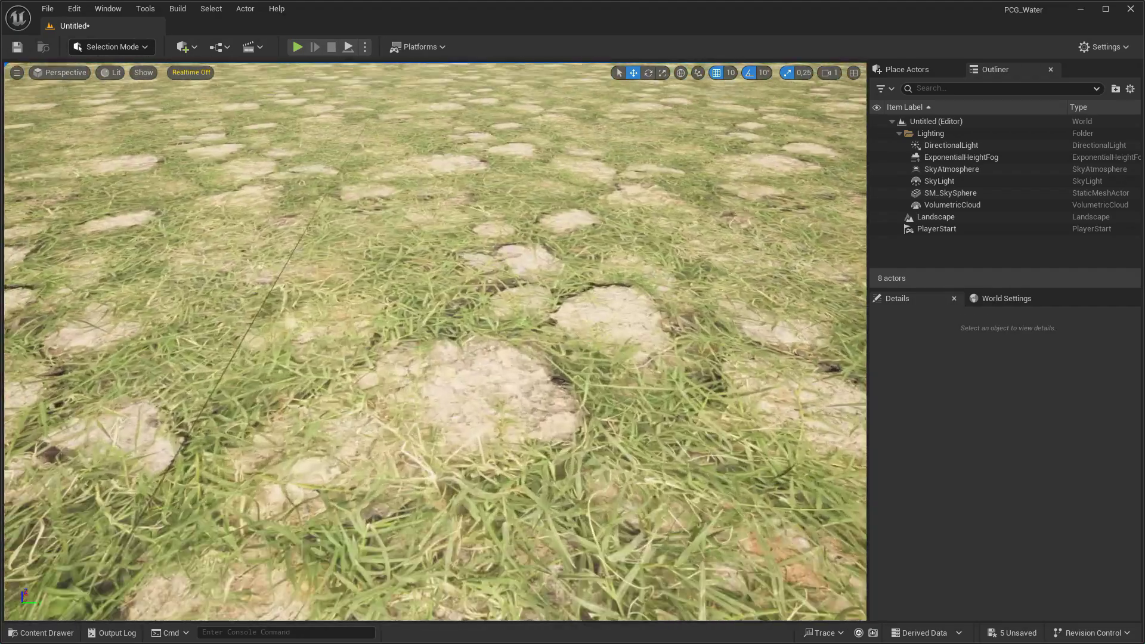
right_click_drag(449, 165, 441, 216)
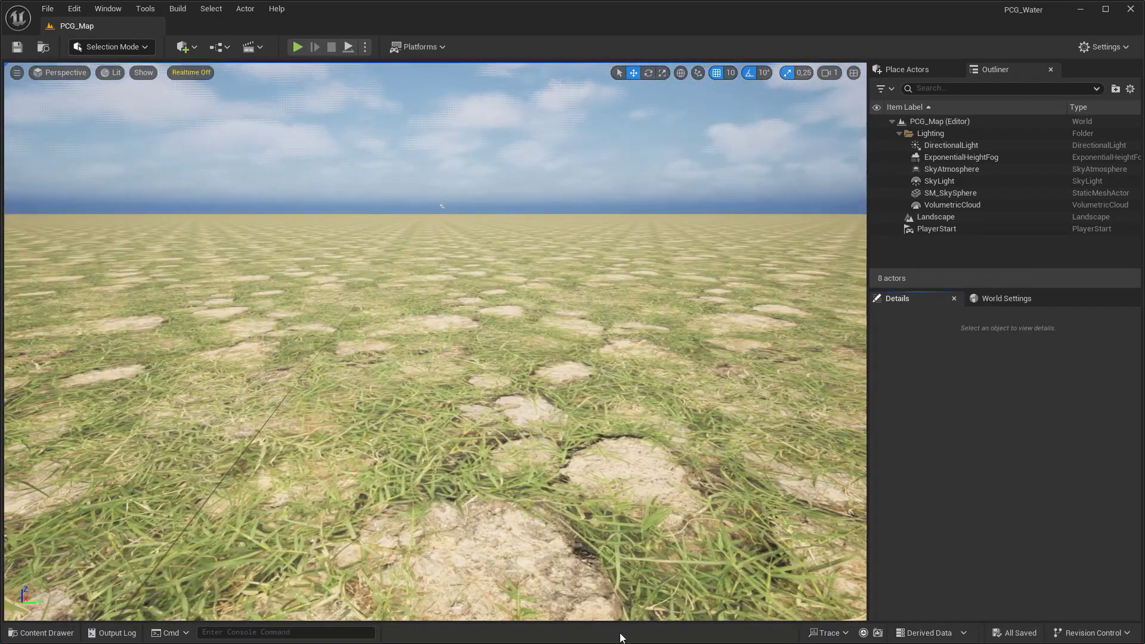
key("ctrl+space")
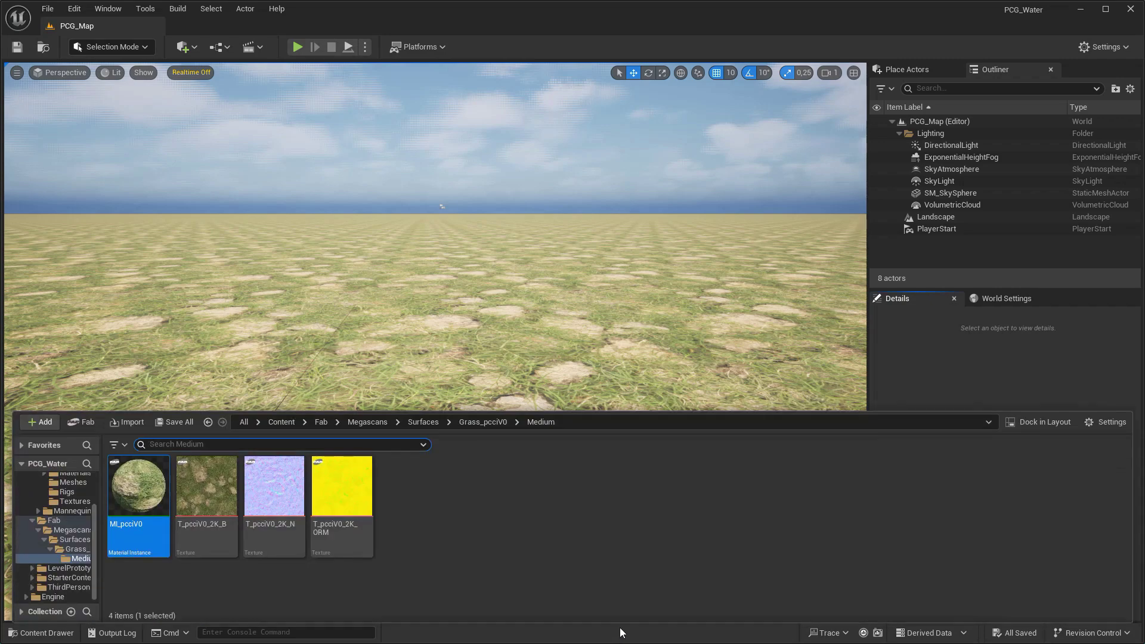
- Create a PCG Graph asset named PCG_New in the Content folder
left_click(295, 423)
right_click(559, 519)
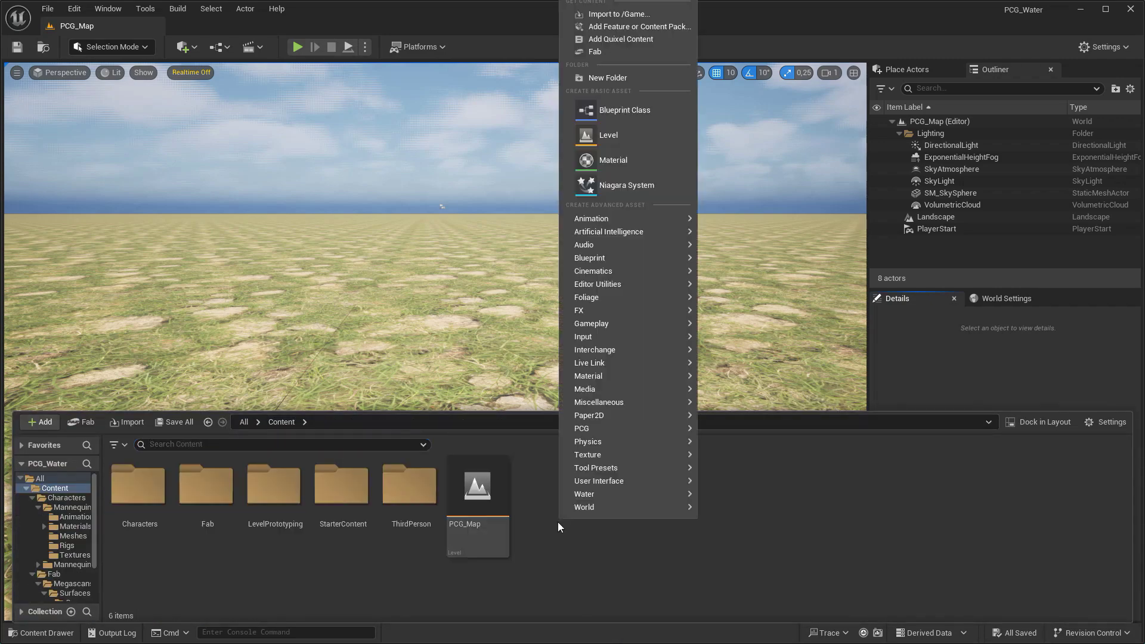
mouse_move(588, 427)
left_click(732, 441)
type("PCG_New")
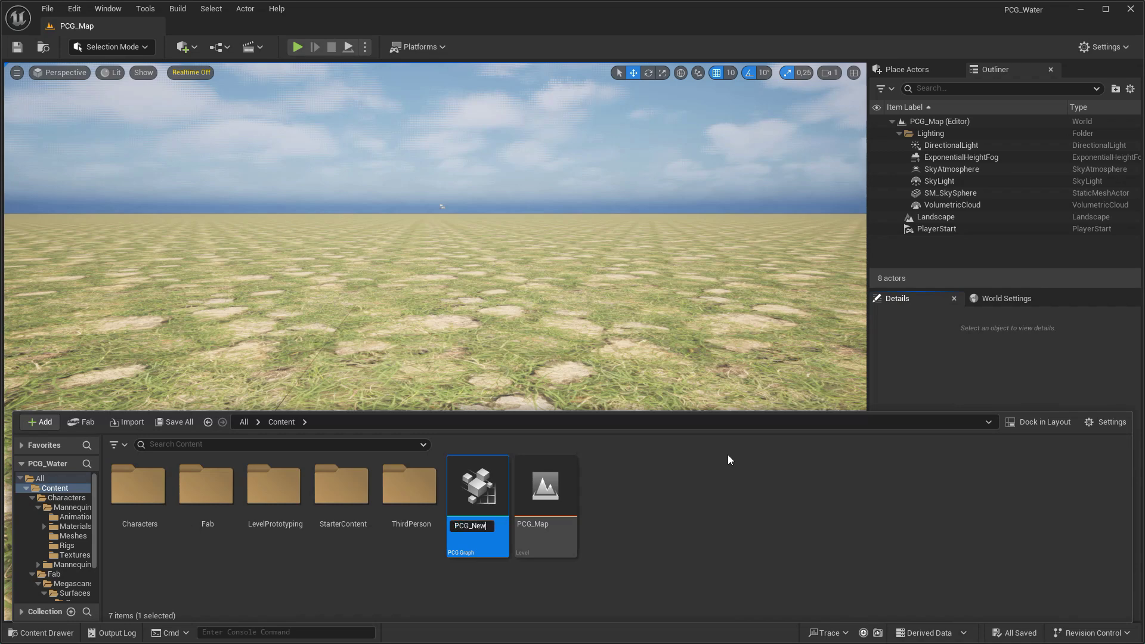
key("Return")
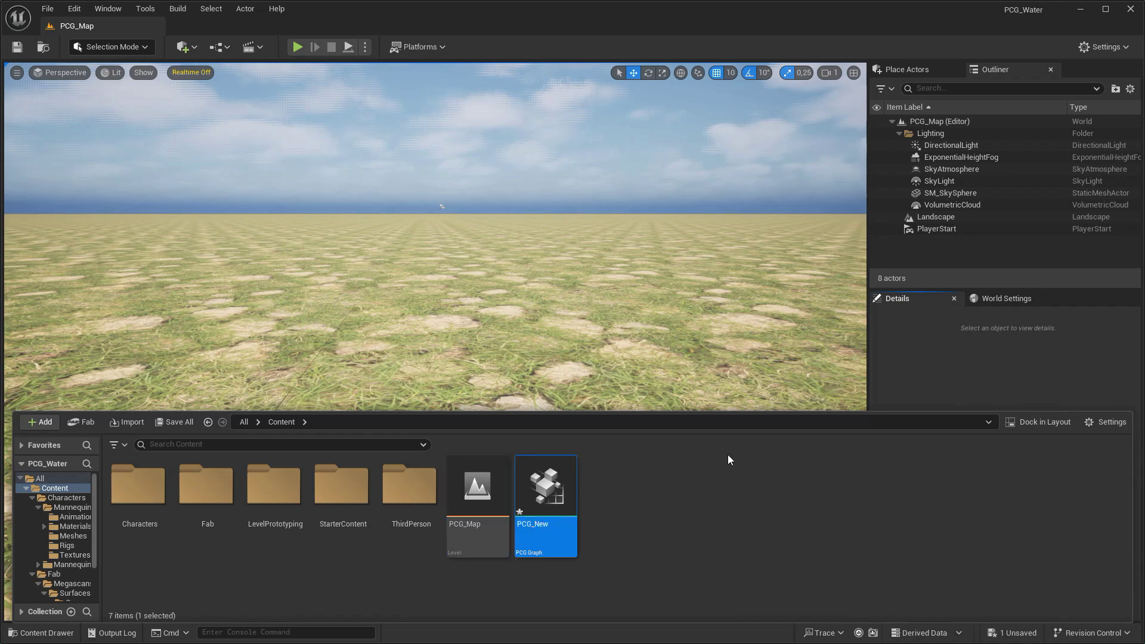
- Drop PCG_New into the level as a PCG volume and frame it in view
left_click(513, 300)
left_click_drag(514, 301, 514, 300)
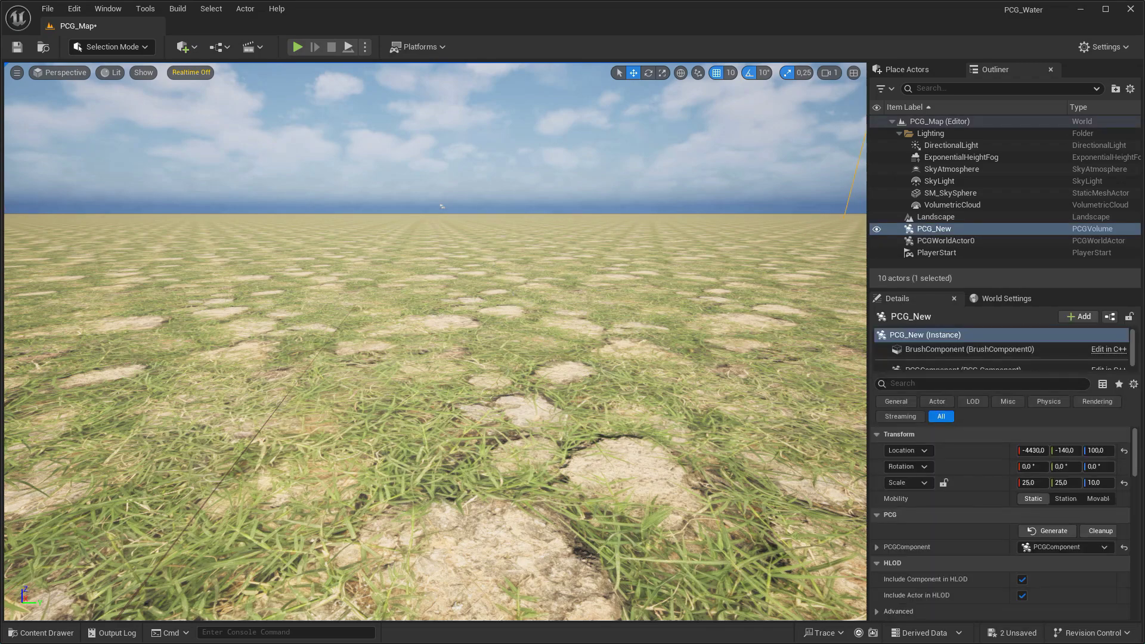
key("f")
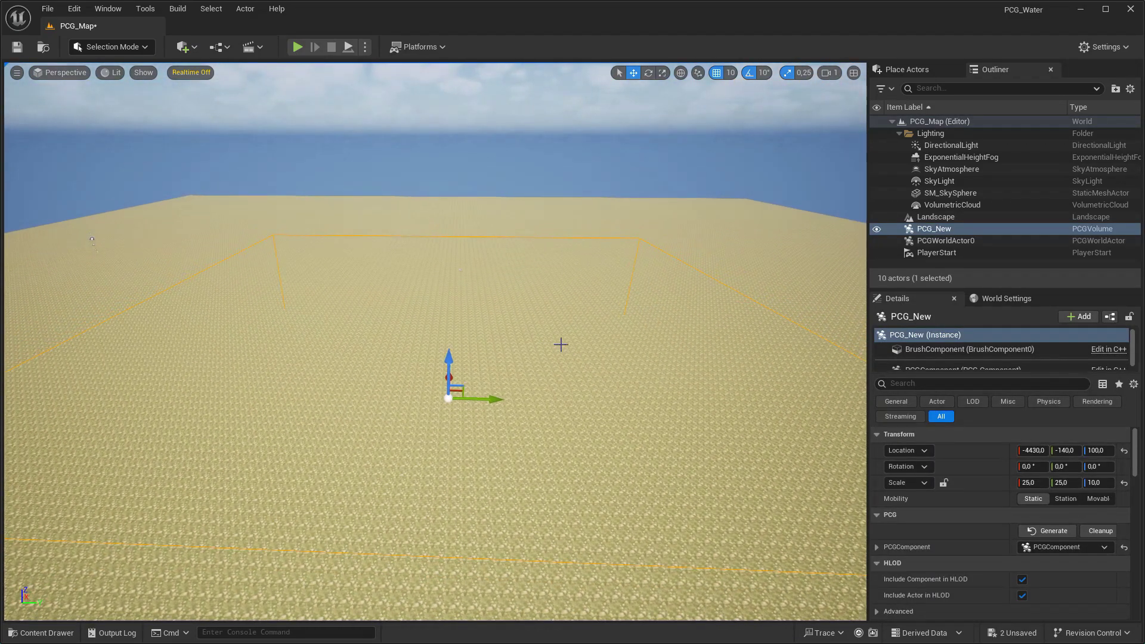
key("ctrl+space")
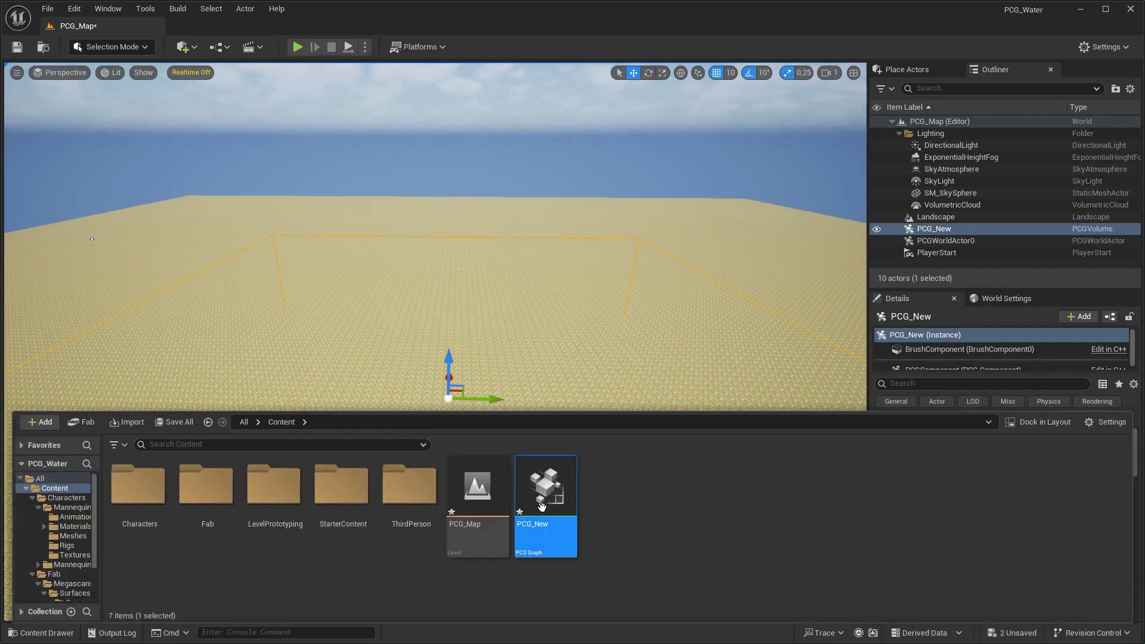
key("ctrl+space")
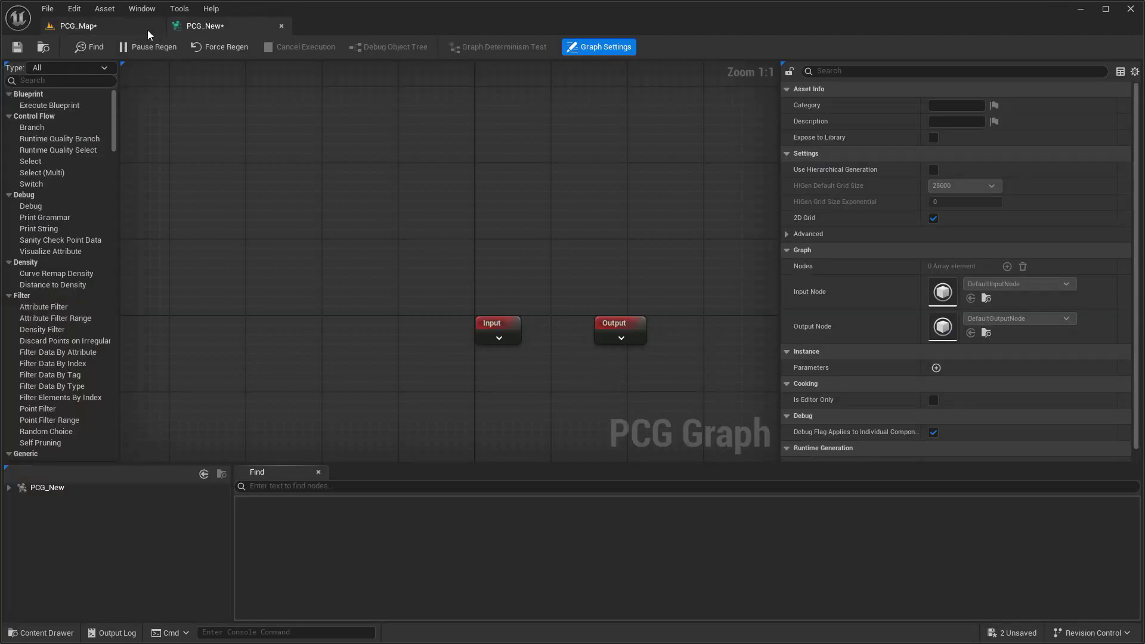
left_click(147, 29)
left_click(115, 49)
- Sculpt several hills on the landscape and pull the view back to see it whole
left_click(112, 79)
left_click_drag(432, 306, 497, 268)
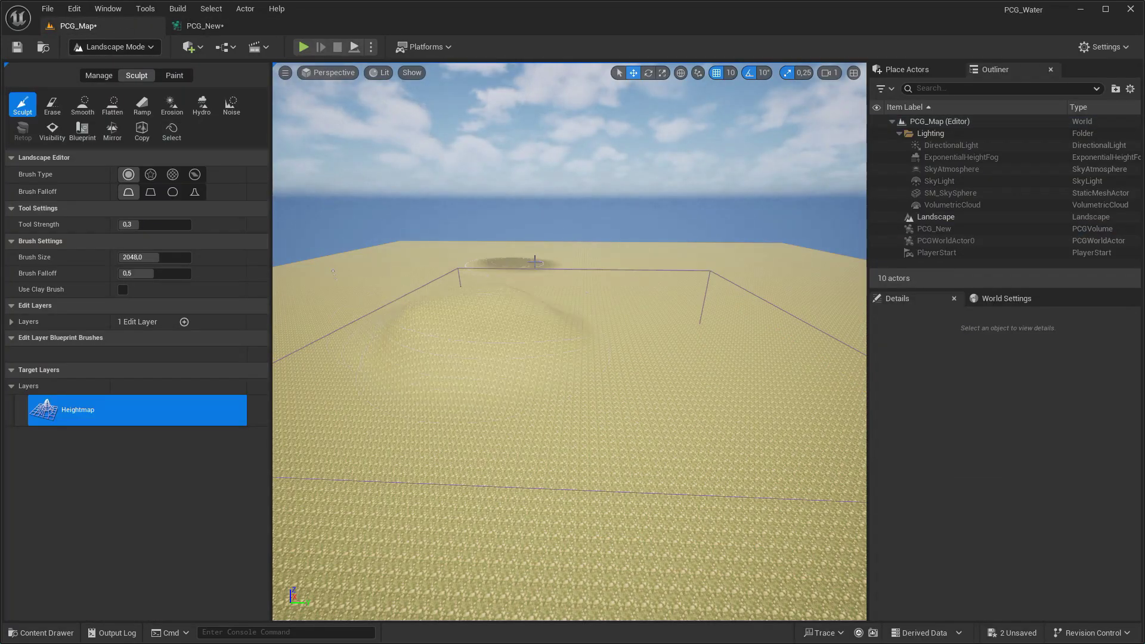
right_click_drag(497, 268, 561, 223)
right_click_drag(634, 179, 709, 238)
right_click_drag(395, 293, 472, 416)
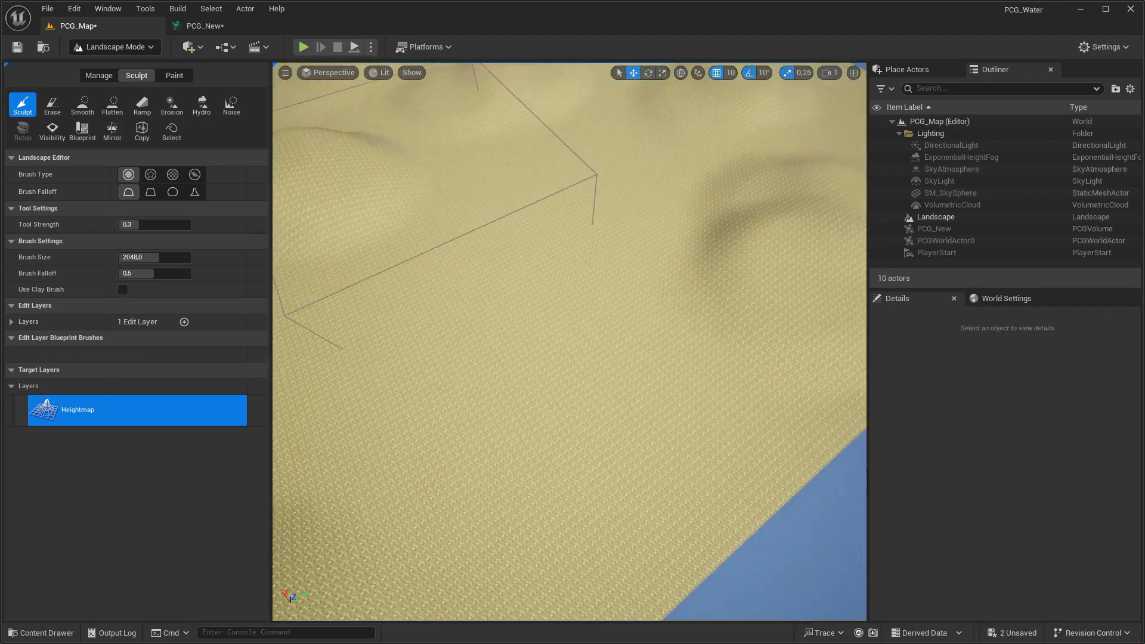
right_click_drag(663, 137, 648, 245)
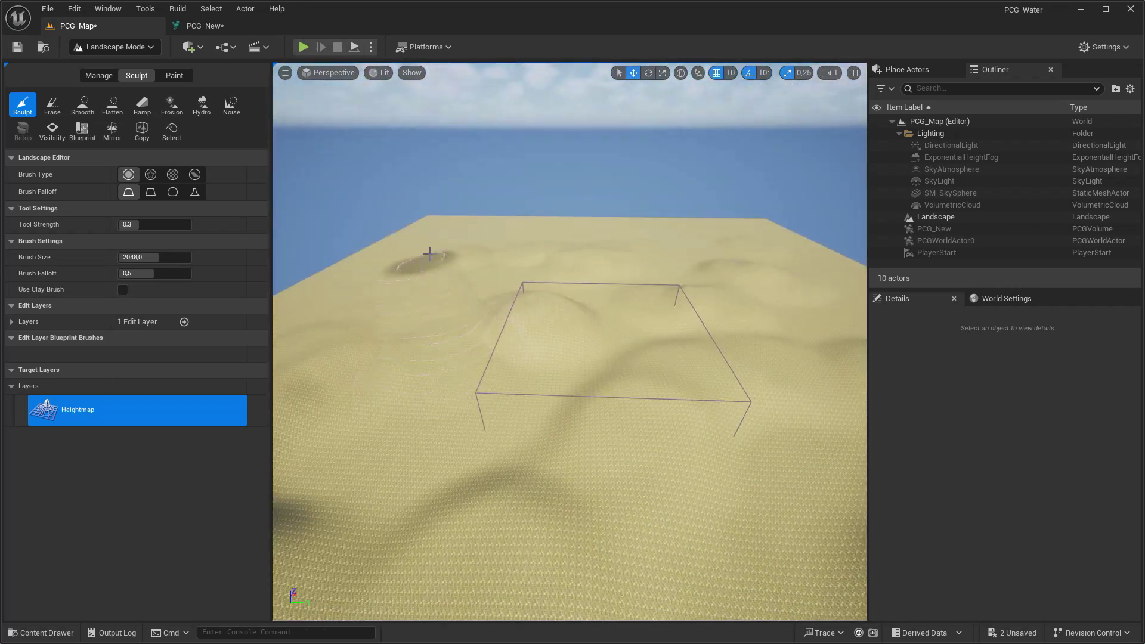
- Switch back to Selection mode and open the PCG_New graph editor
left_click(113, 46)
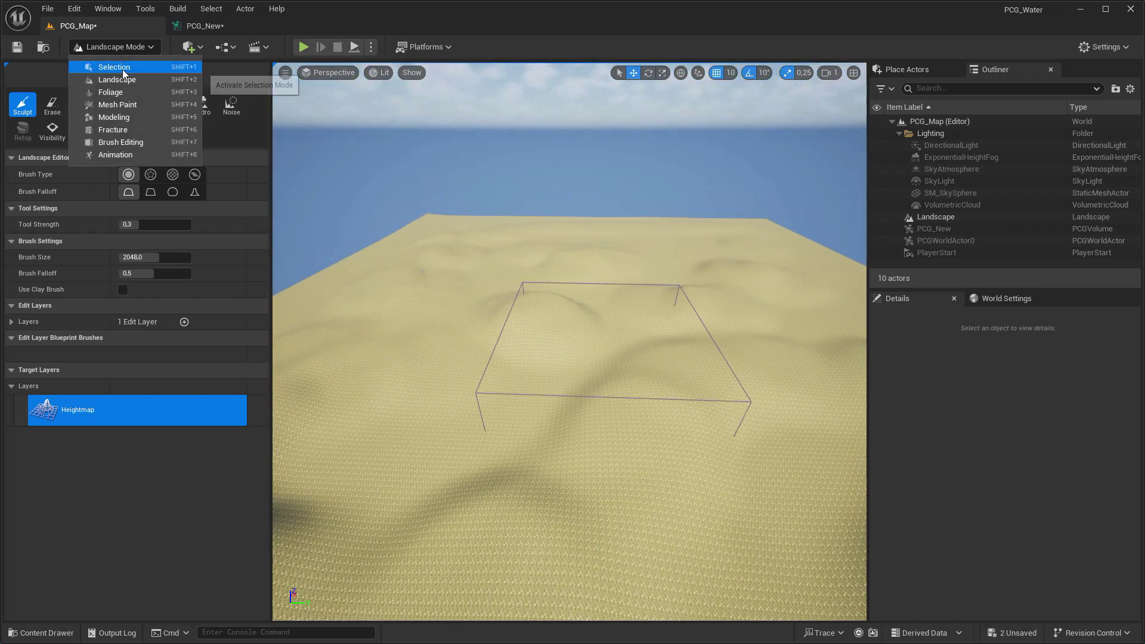
left_click(123, 69)
left_click(199, 26)
right_click(364, 139)
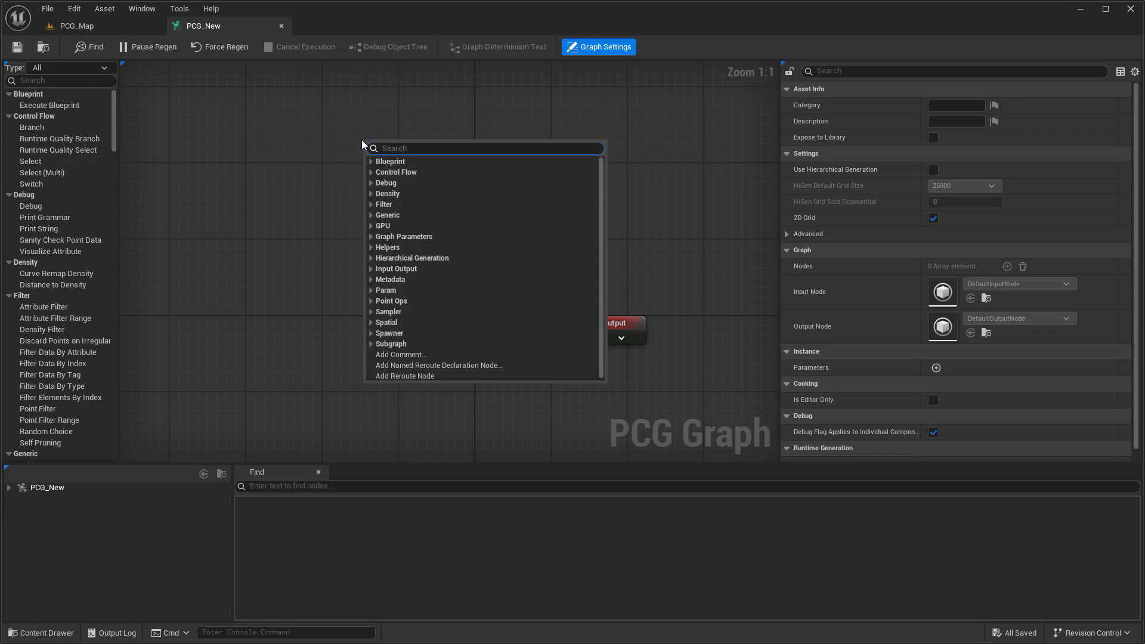
- Add a Get Landscape Data node wired into a new Surface Sampler
type("get lan")
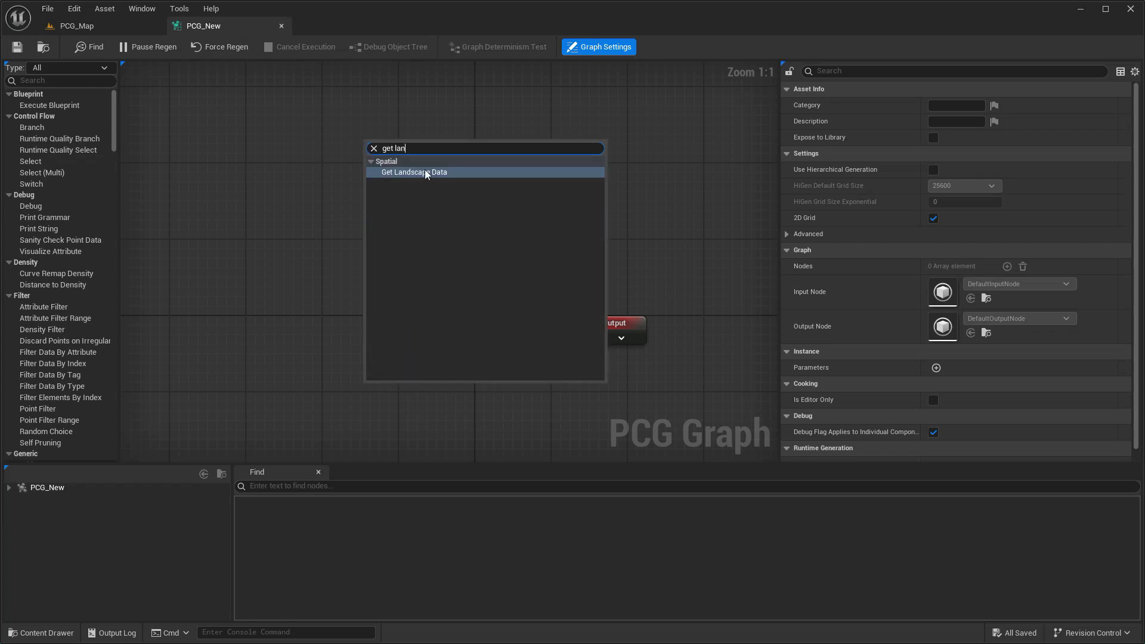
left_click(422, 171)
scroll(417, 185, "up", 2)
left_click_drag(453, 190, 545, 167)
type("surface")
left_click(506, 241)
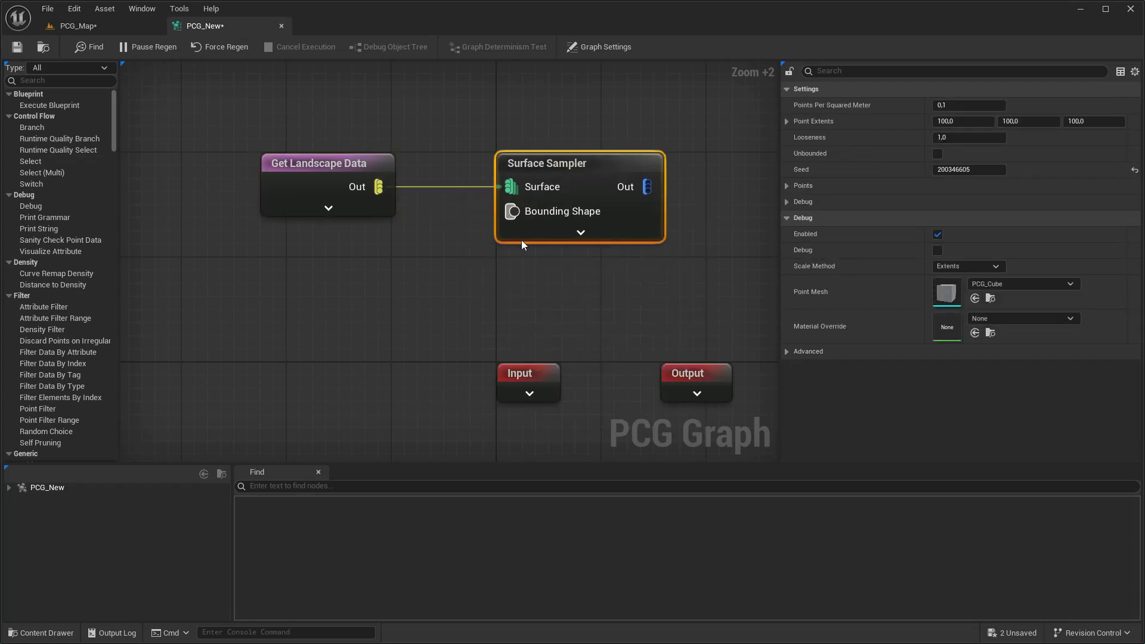
- Move the Input and Output nodes aside and add a Static Mesh Spawner fed by the sampler
scroll(333, 226, "down", 4)
scroll(393, 260, "down", 2)
mouse_move(362, 276)
left_mouse_down()
mouse_move(482, 310)
mouse_move(227, 128)
left_mouse_up()
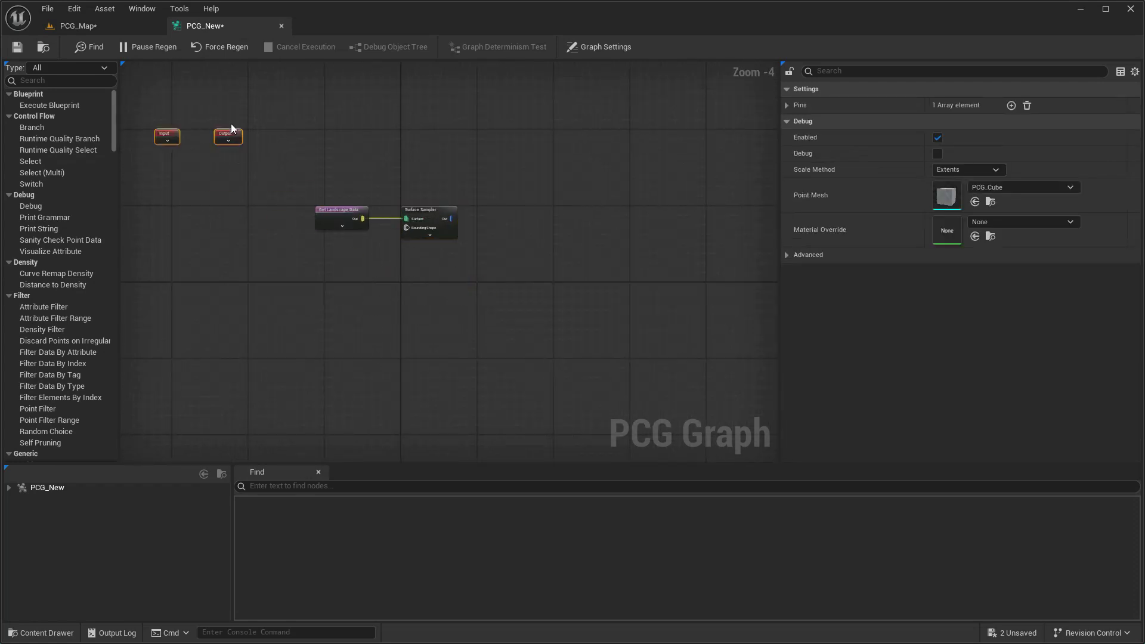
scroll(456, 263, "up", 1)
scroll(456, 263, "up", 3)
right_click_drag(465, 263, 341, 291)
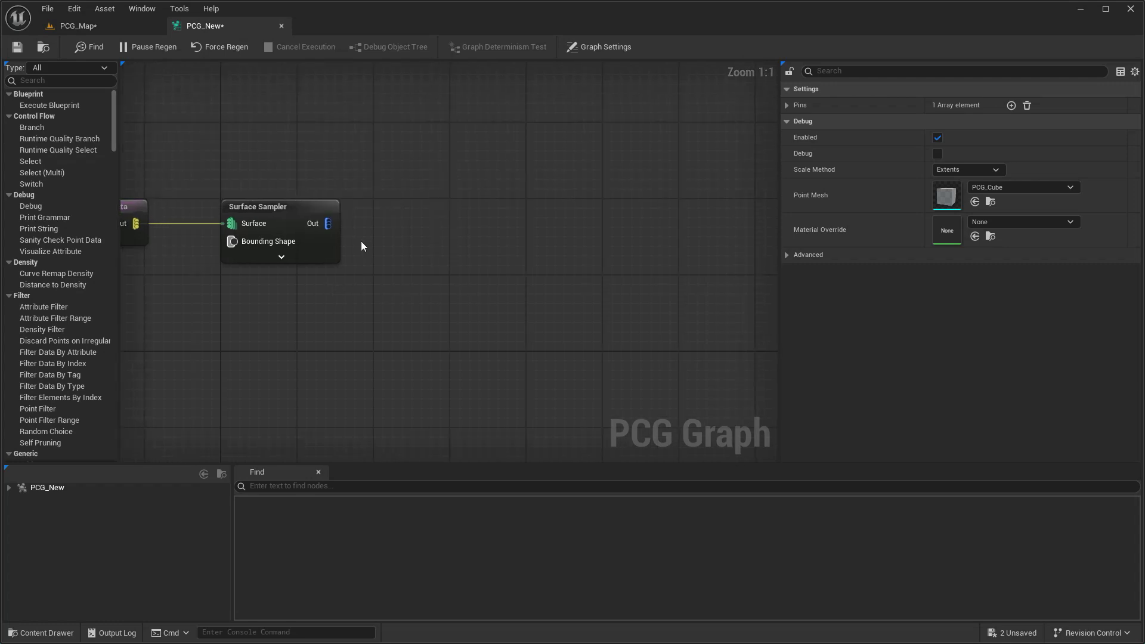
left_click_drag(328, 223, 459, 222)
type("stat")
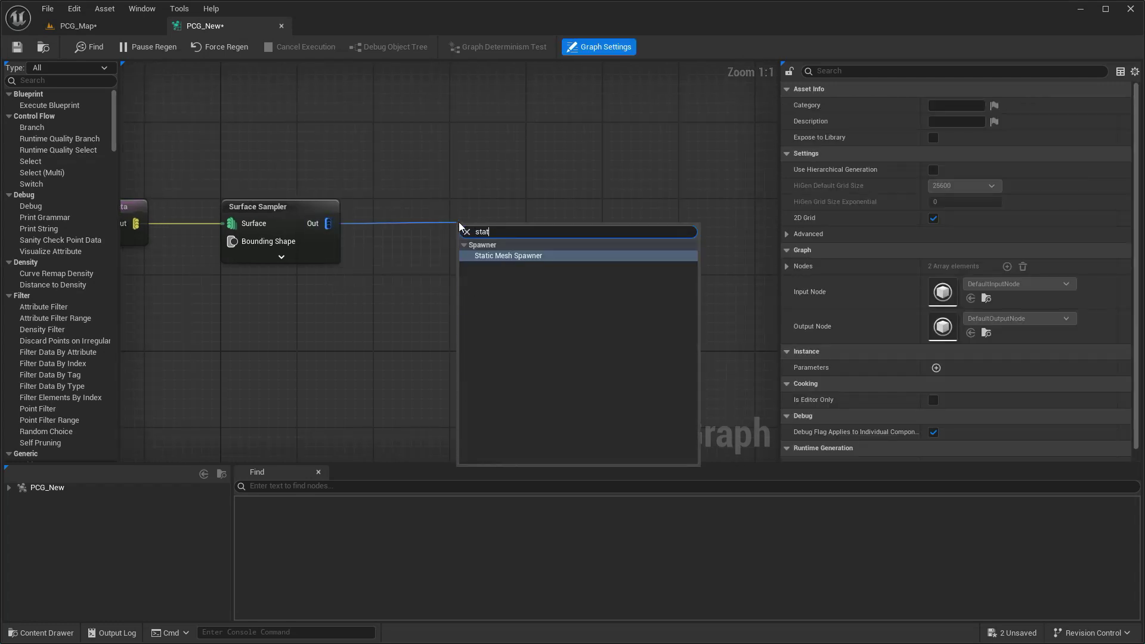
left_click(531, 256)
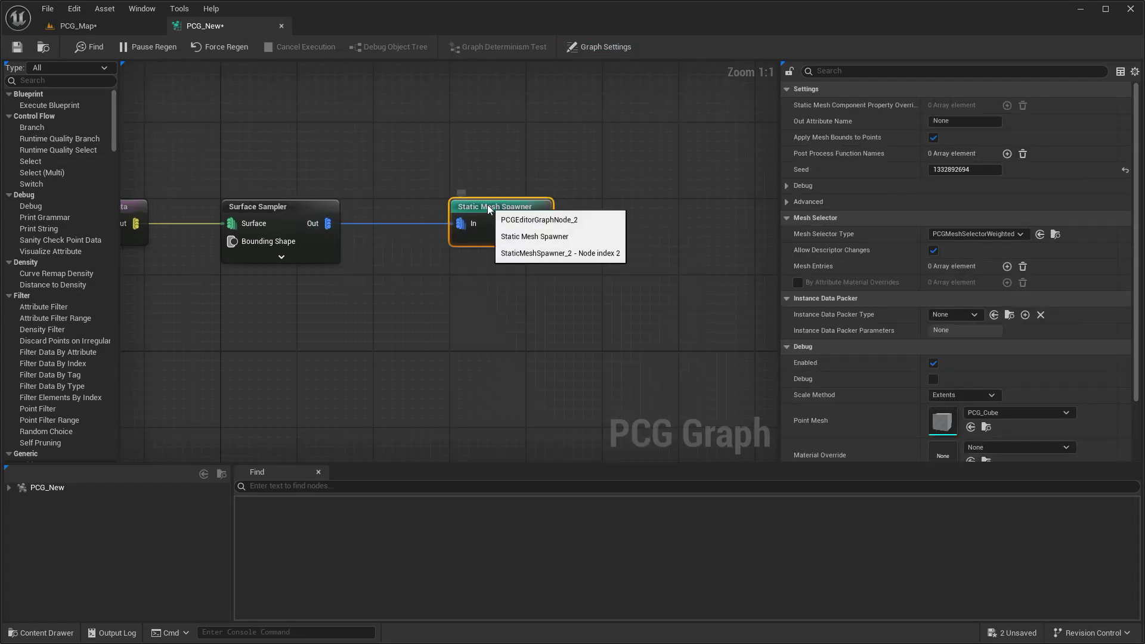
key("ctrl+space")
left_click(83, 422)
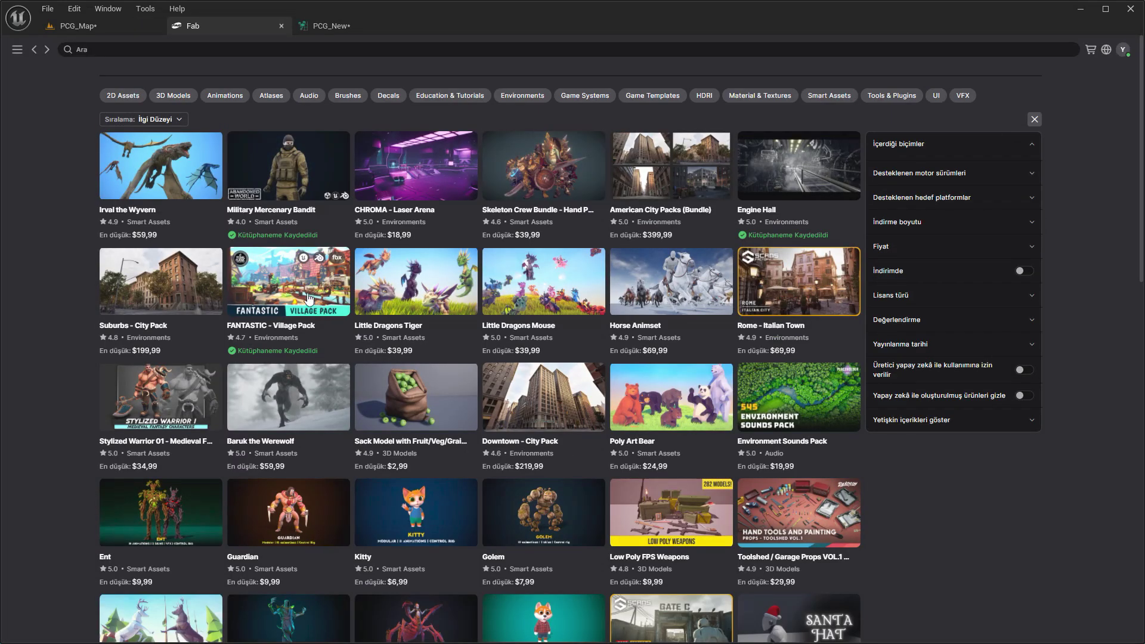
- Add Quixel's European Beech pack from Fab to the project for engine version 5.3
left_click(170, 50)
type("European Beech")
key("Return")
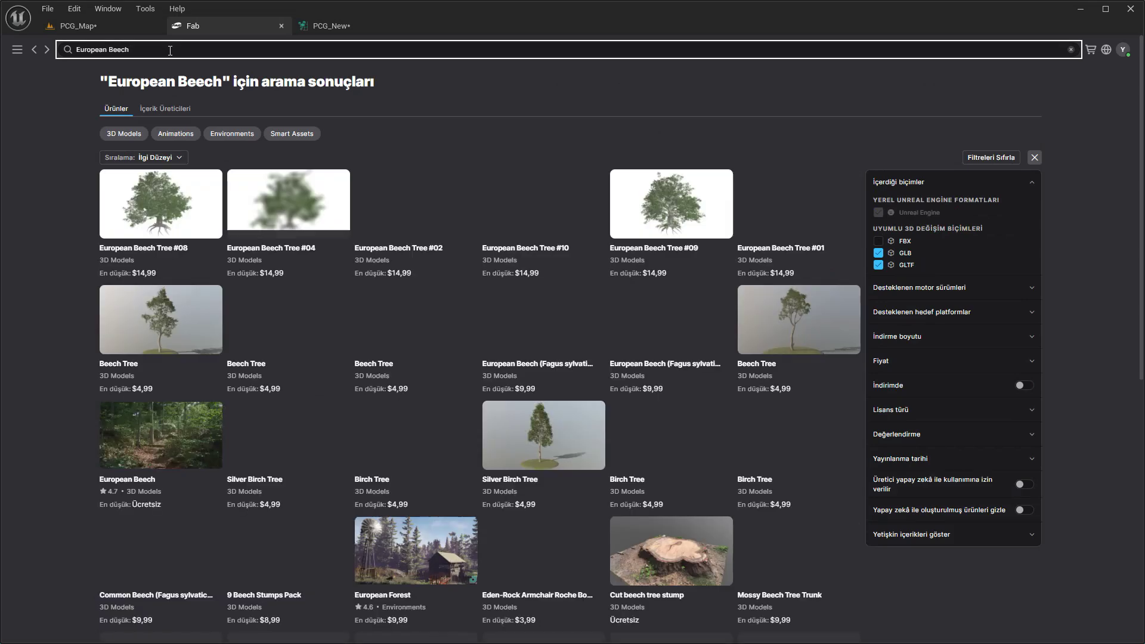
left_click(141, 420)
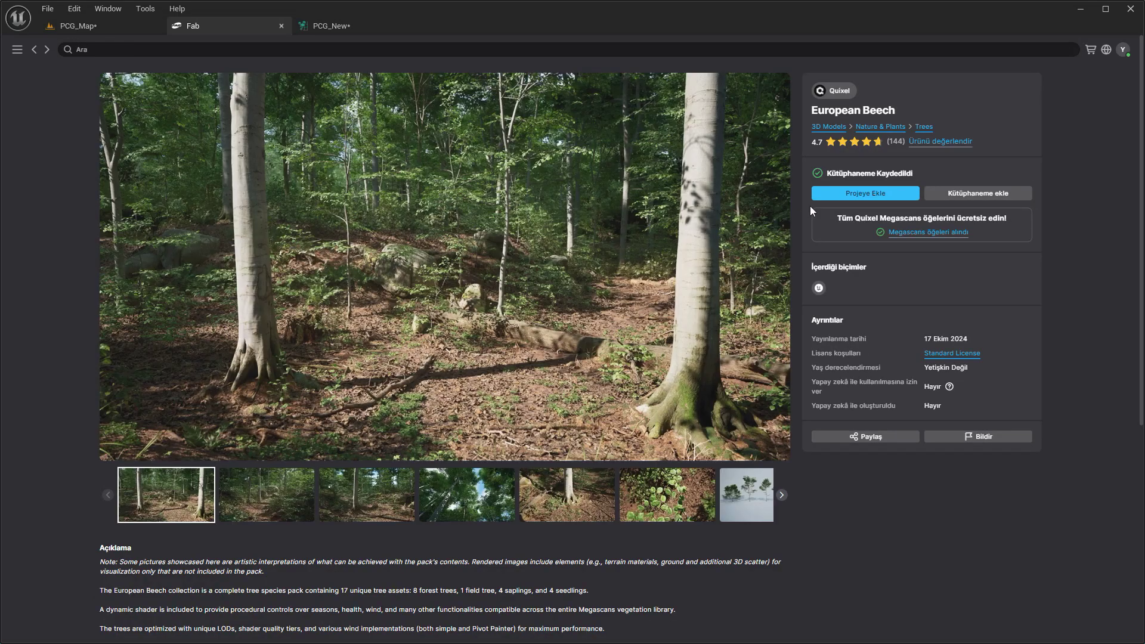
left_click(834, 195)
left_click(542, 352)
left_click(546, 396)
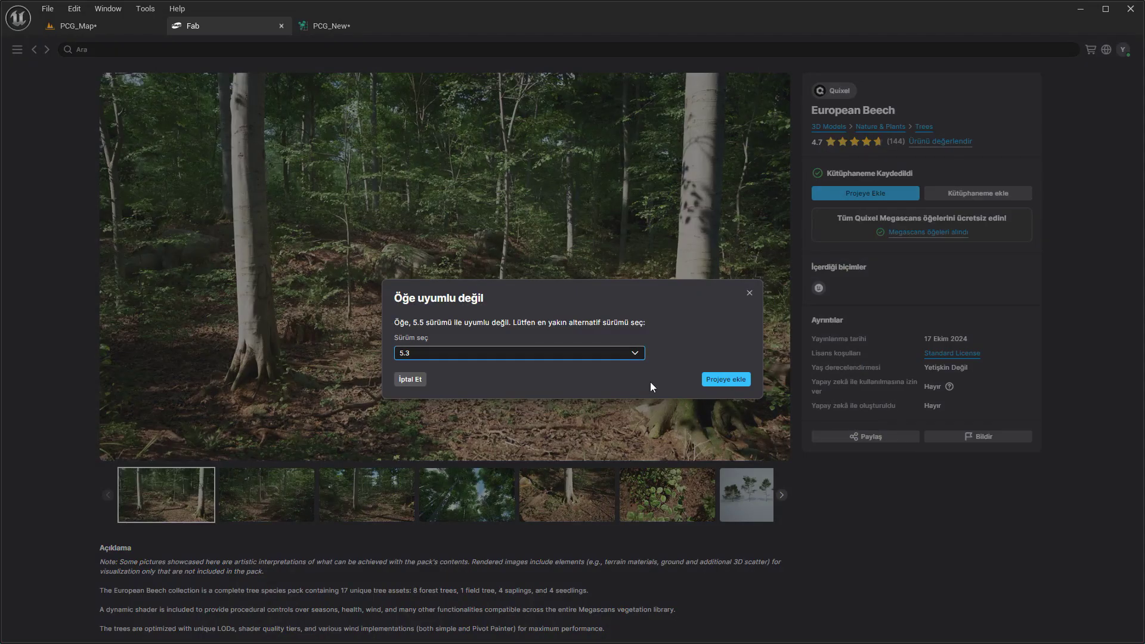
left_click(720, 380)
left_click(627, 372)
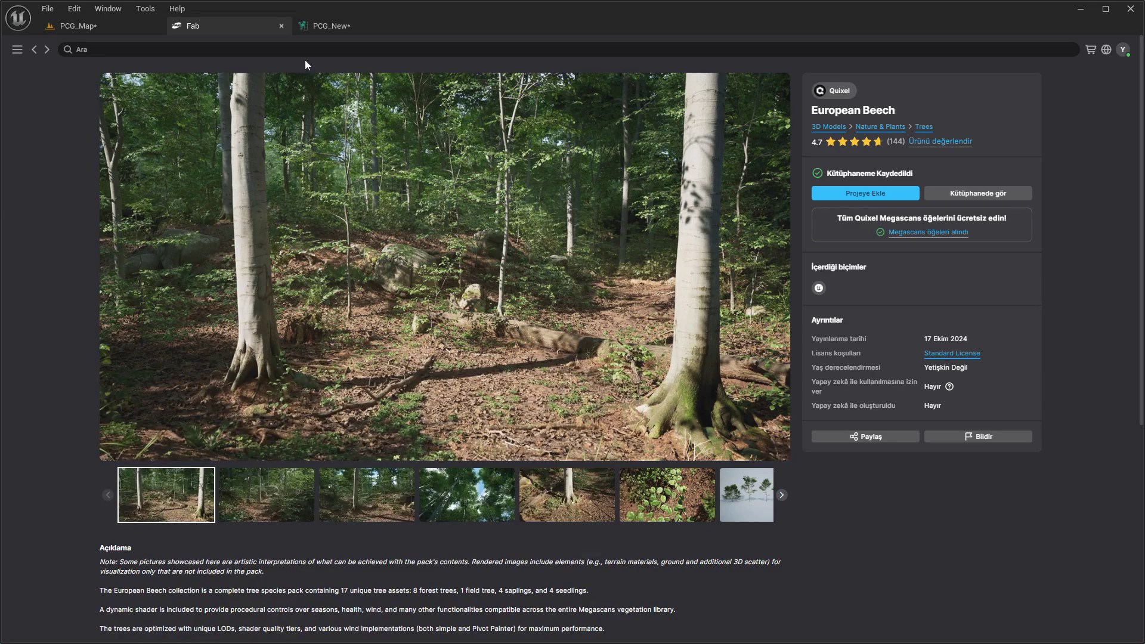
- Back in PCG_New, select the Static Mesh Spawner and open the EuropeanBeech content folder
left_click(281, 27)
left_click(263, 27)
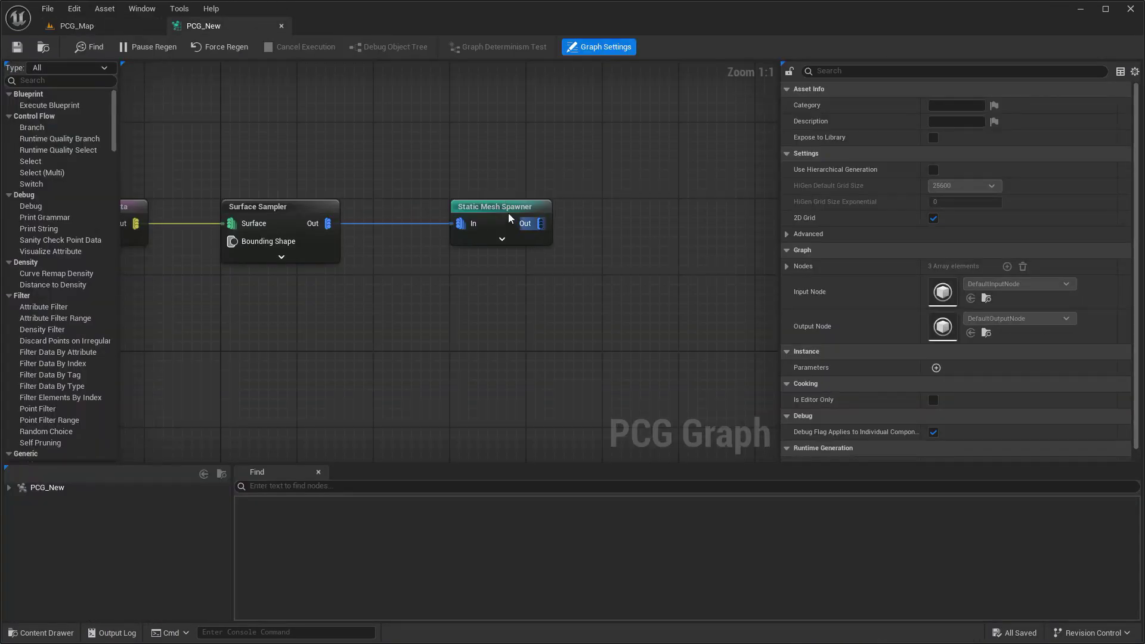
left_click(508, 214)
key("ctrl+space")
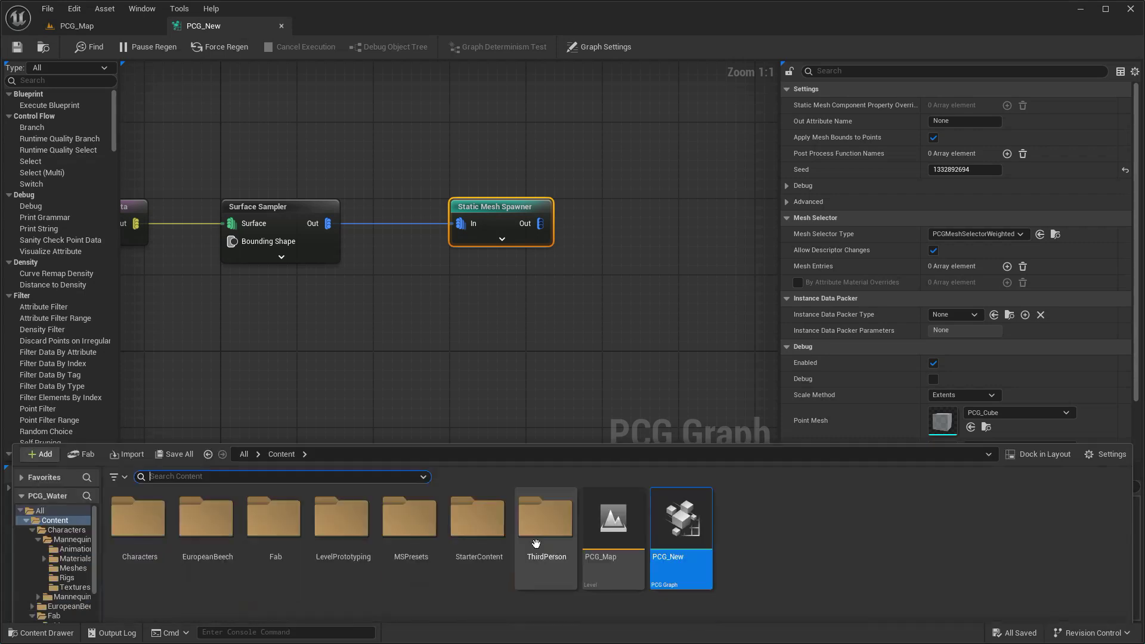
double_click(210, 507)
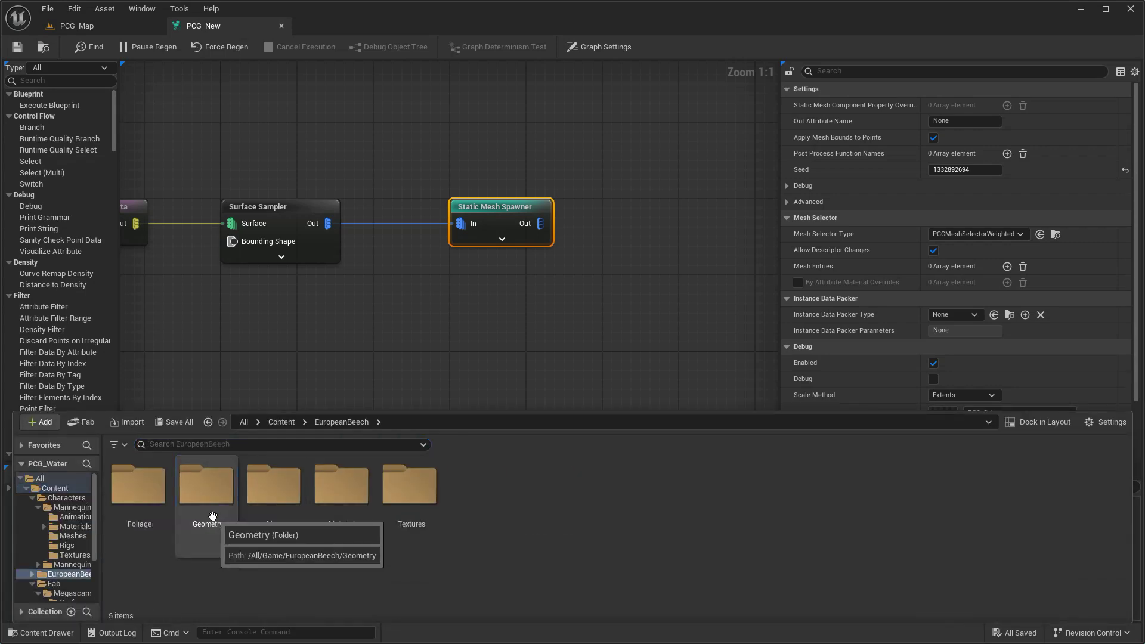
- Assign SM_EuropeanBeech_Field_01 from Geometry/SimpleWind to the spawner's first mesh entry
double_click(214, 500)
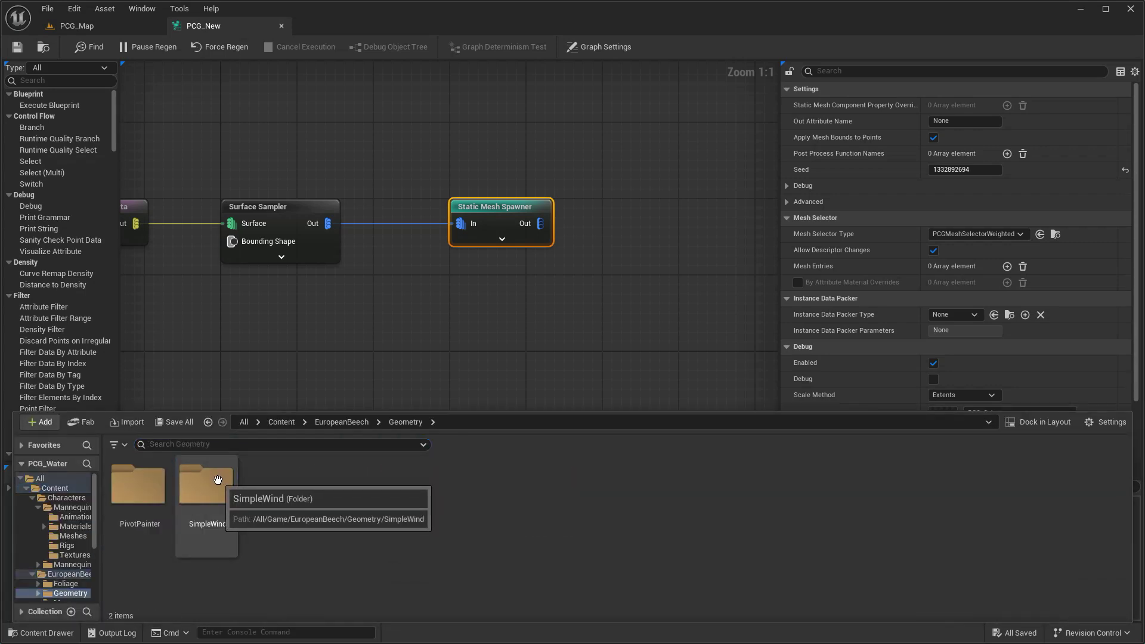
double_click(218, 480)
left_click(141, 486)
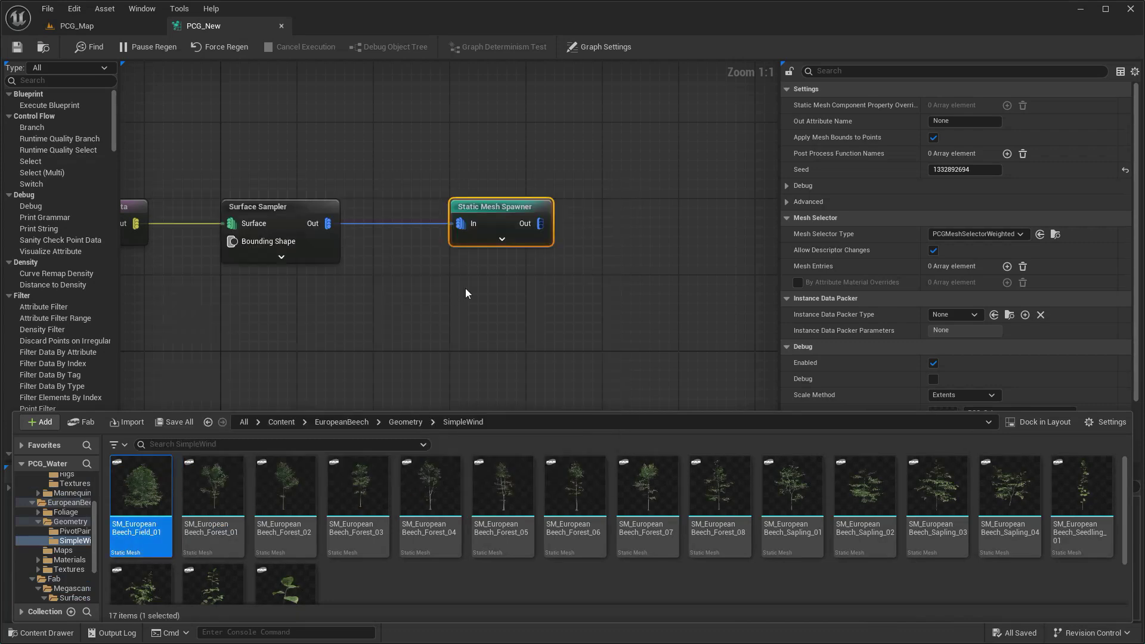
left_click(1007, 266)
left_click(795, 283)
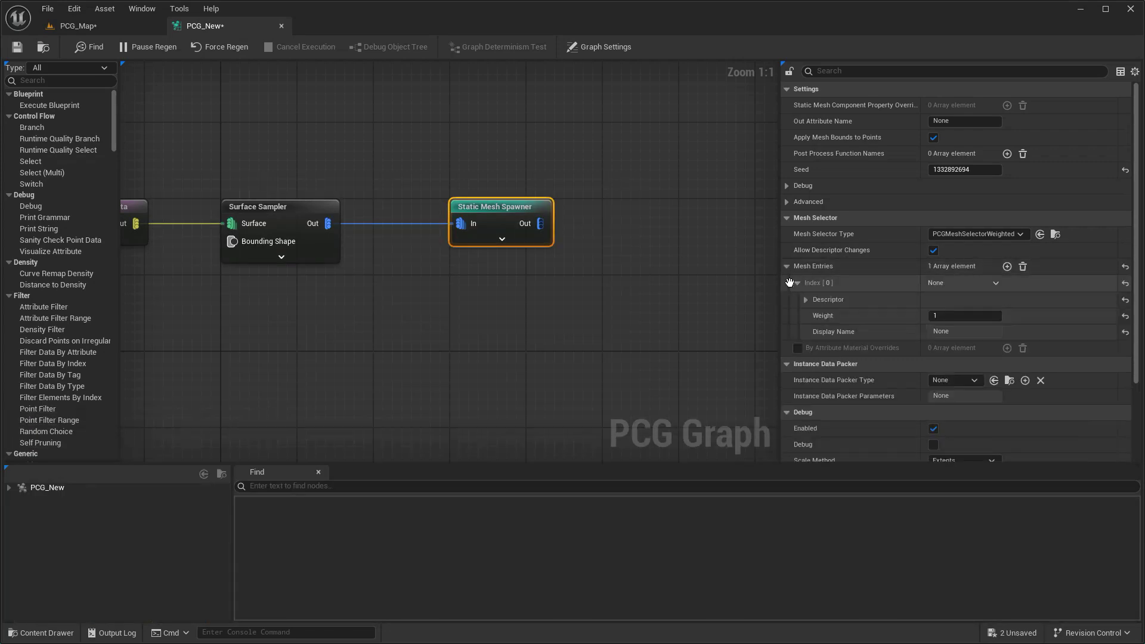
left_click(805, 300)
left_click(971, 364)
left_click(797, 283)
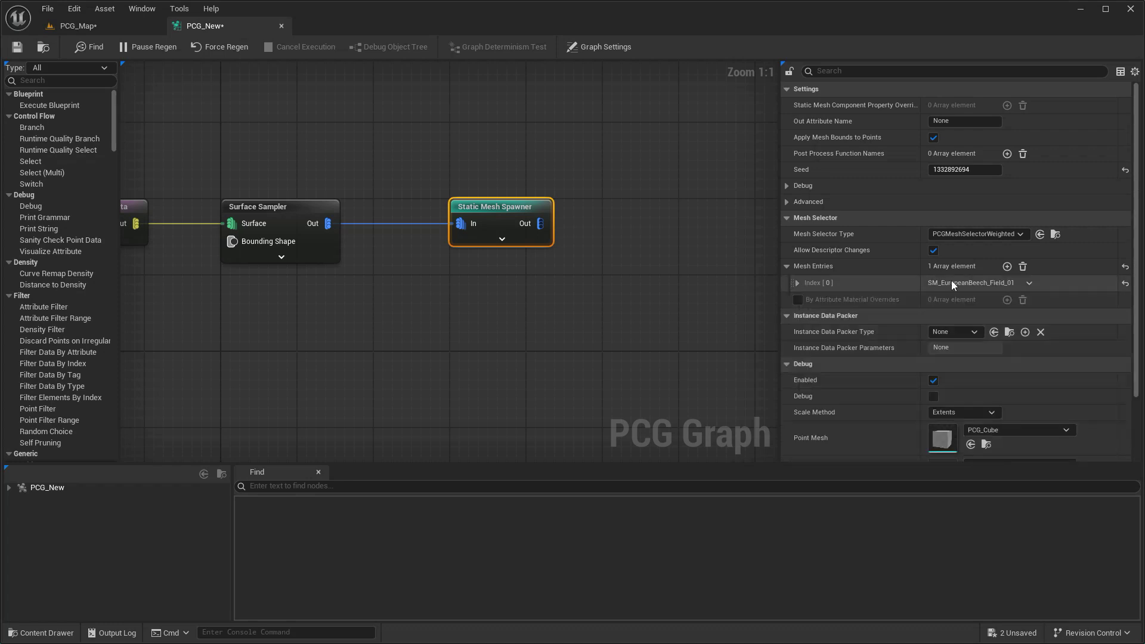
- Add a second mesh entry using SM_EuropeanBeech_Forest_02
left_click(1004, 267)
left_click(797, 299)
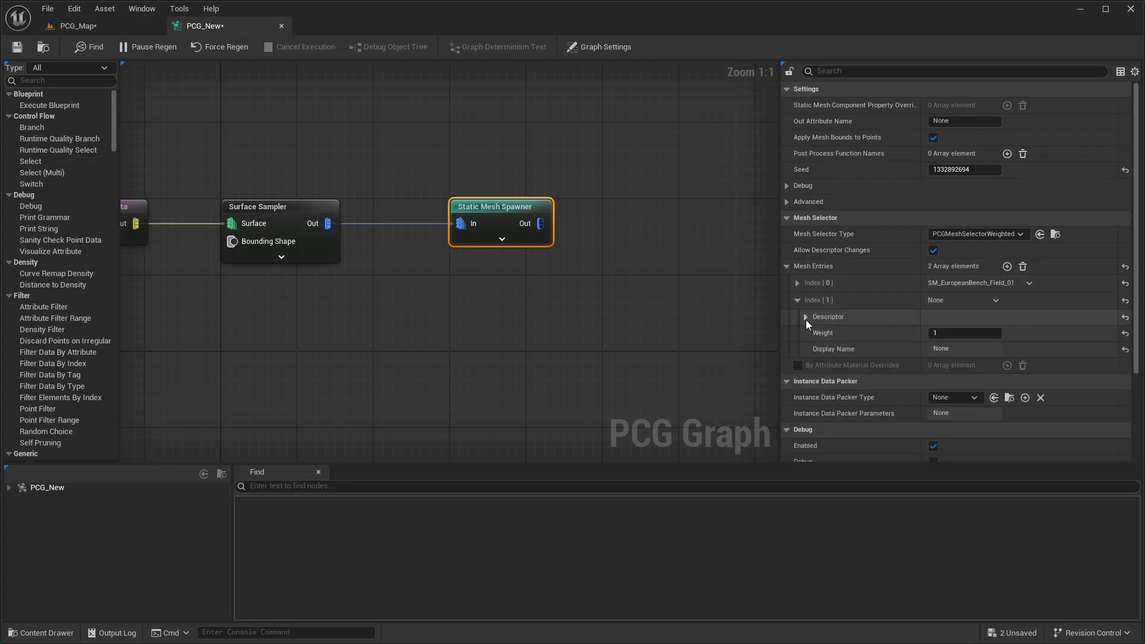
left_click(806, 317)
key("ctrl+space")
left_click(301, 505)
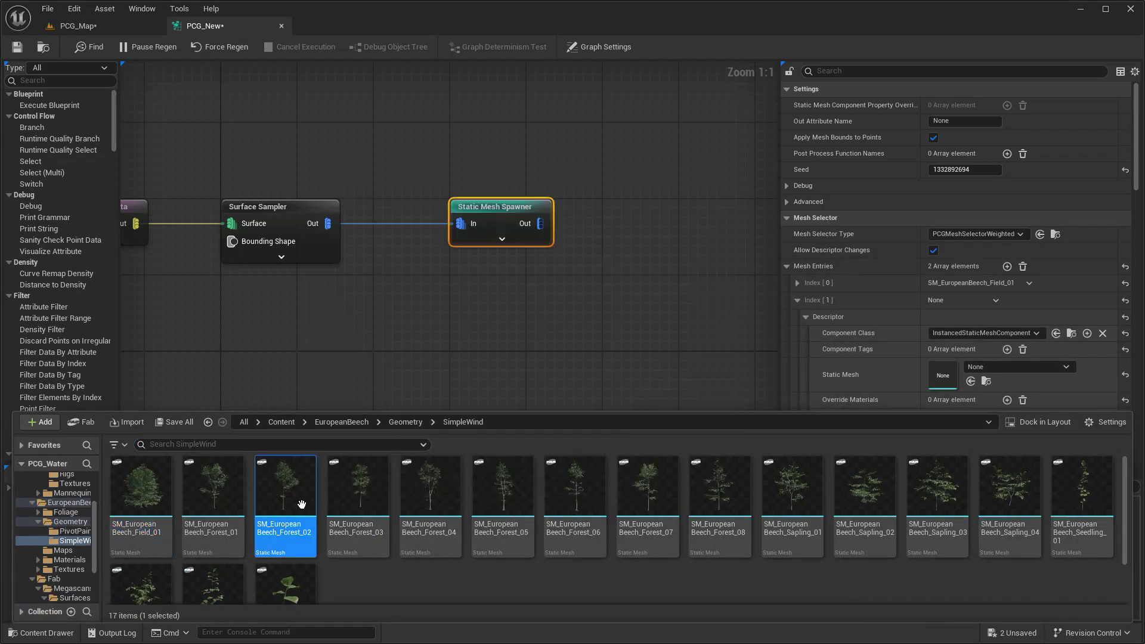
left_click(970, 381)
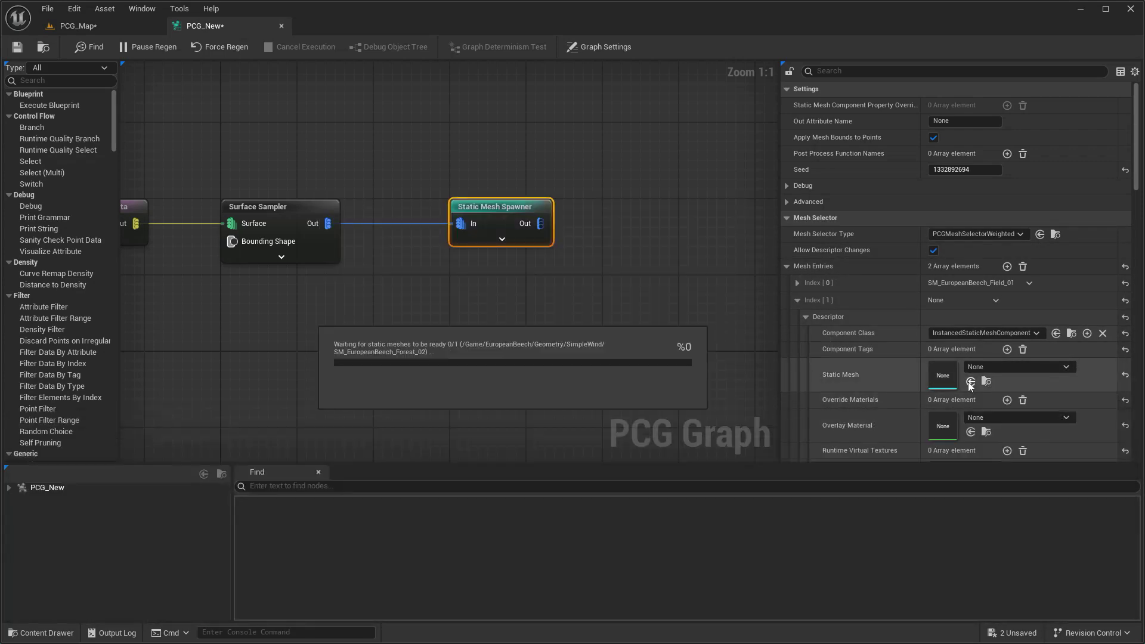
left_click(797, 300)
- Add a third mesh entry using SM_EuropeanBeech_Forest_08 and save everything
left_click(1007, 266)
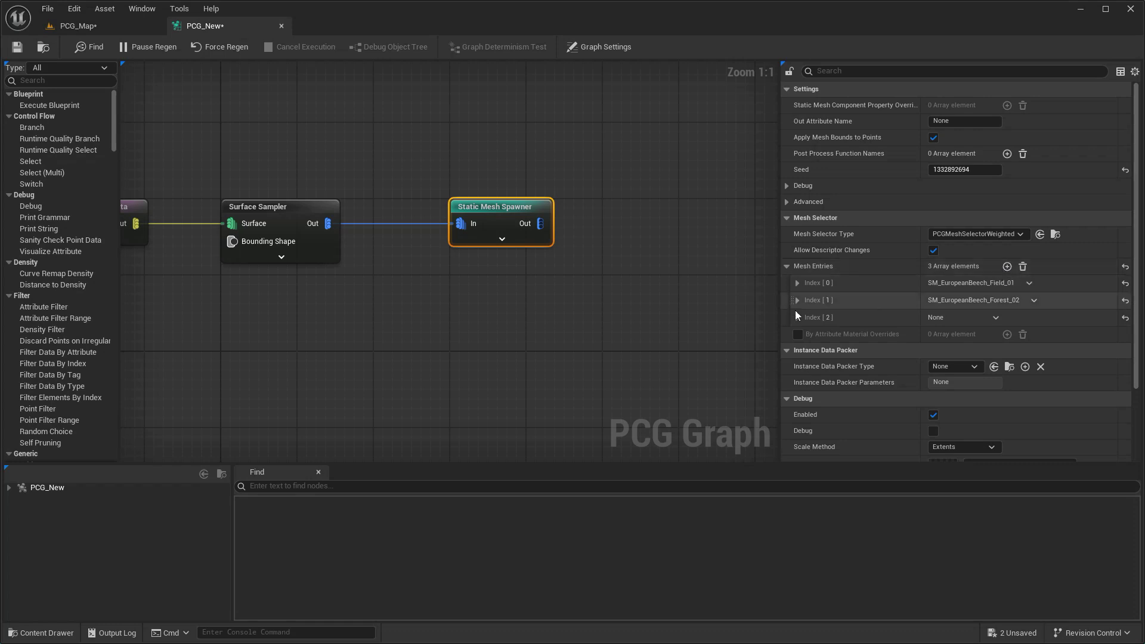
left_click(797, 317)
key("ctrl+space")
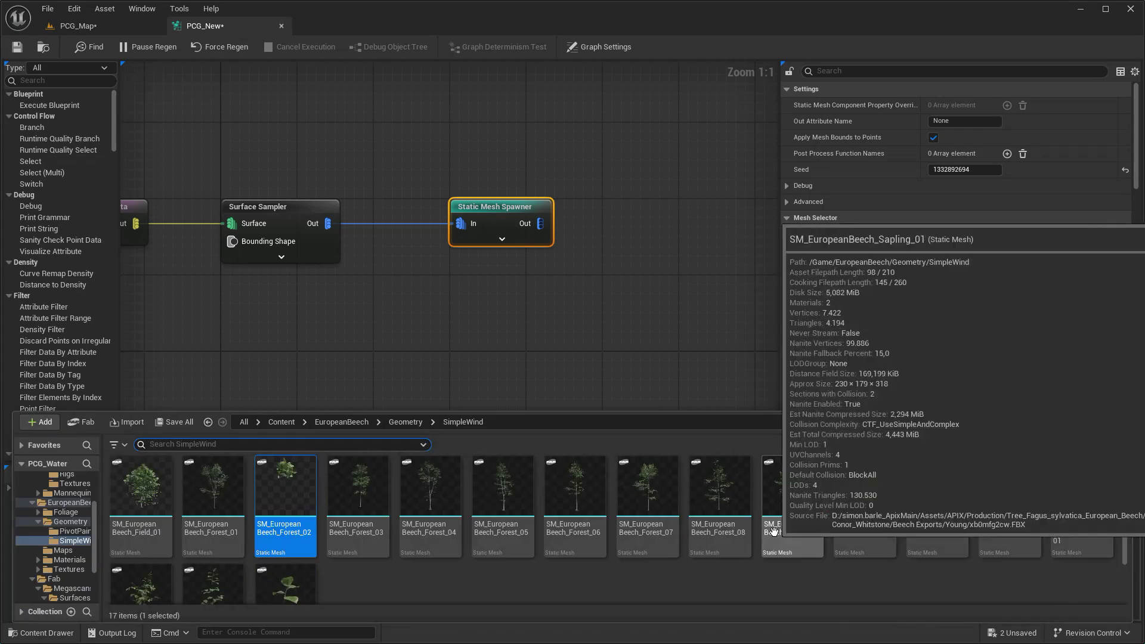
left_click(720, 495)
left_click(971, 398)
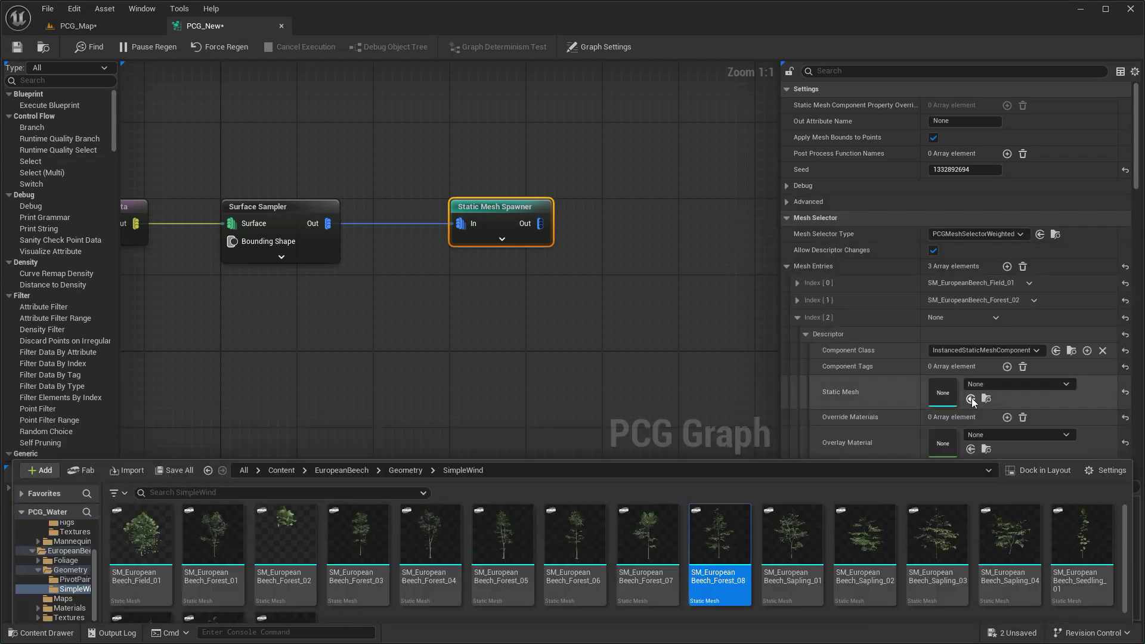
key("ctrl+shift+s")
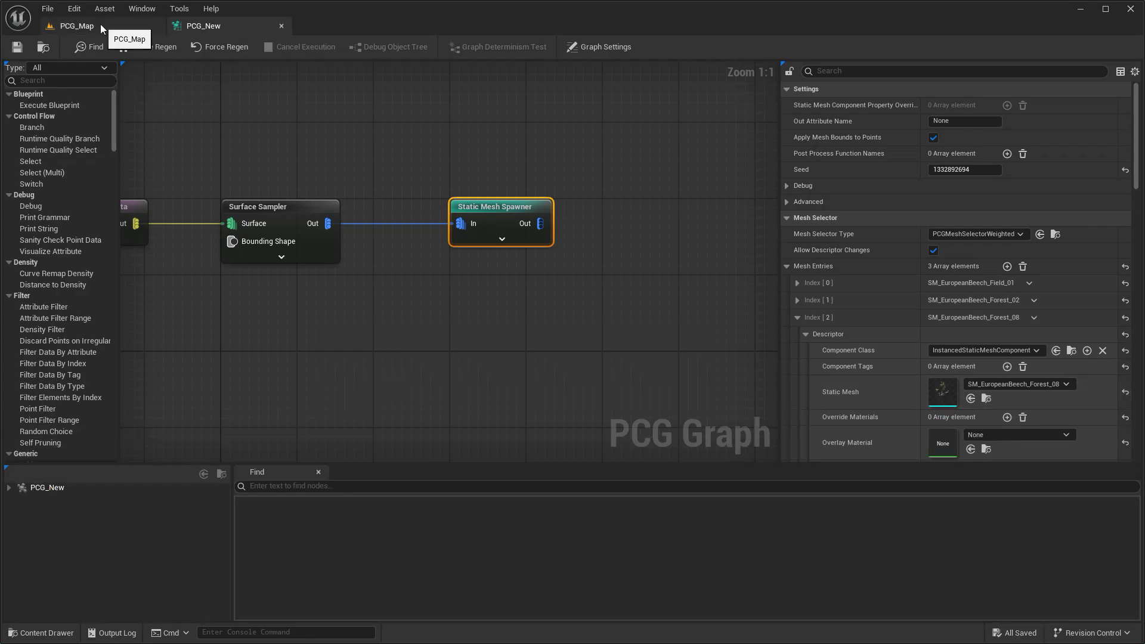
- Inspect the spawned beech trees and adjust the Surface Sampler's Point Extents
left_click(102, 29)
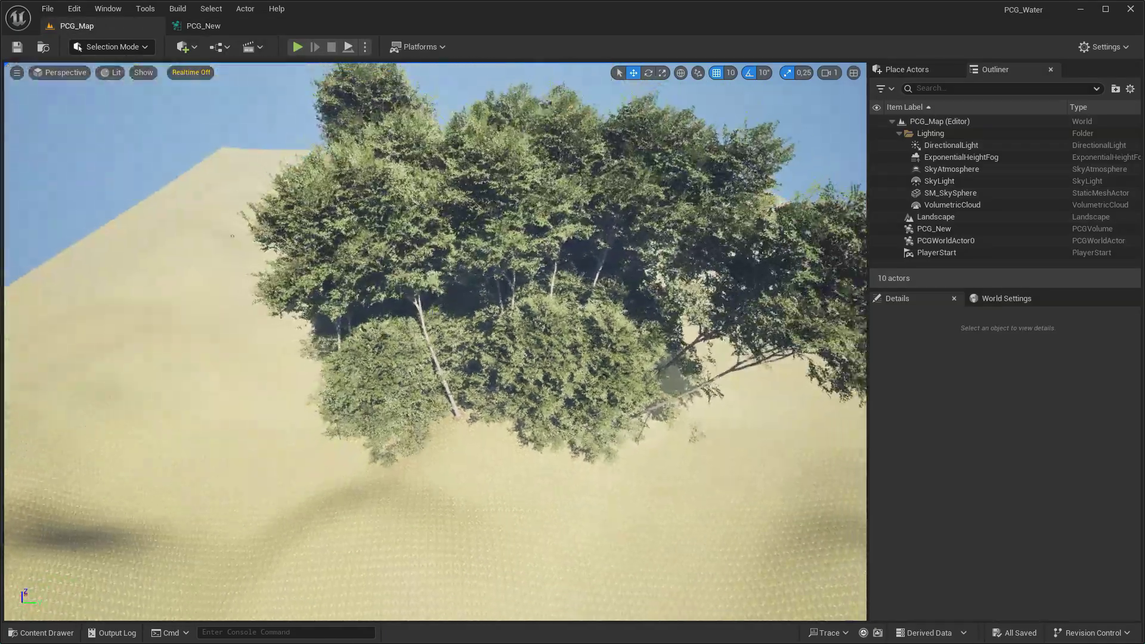
right_click_drag(417, 298, 417, 269)
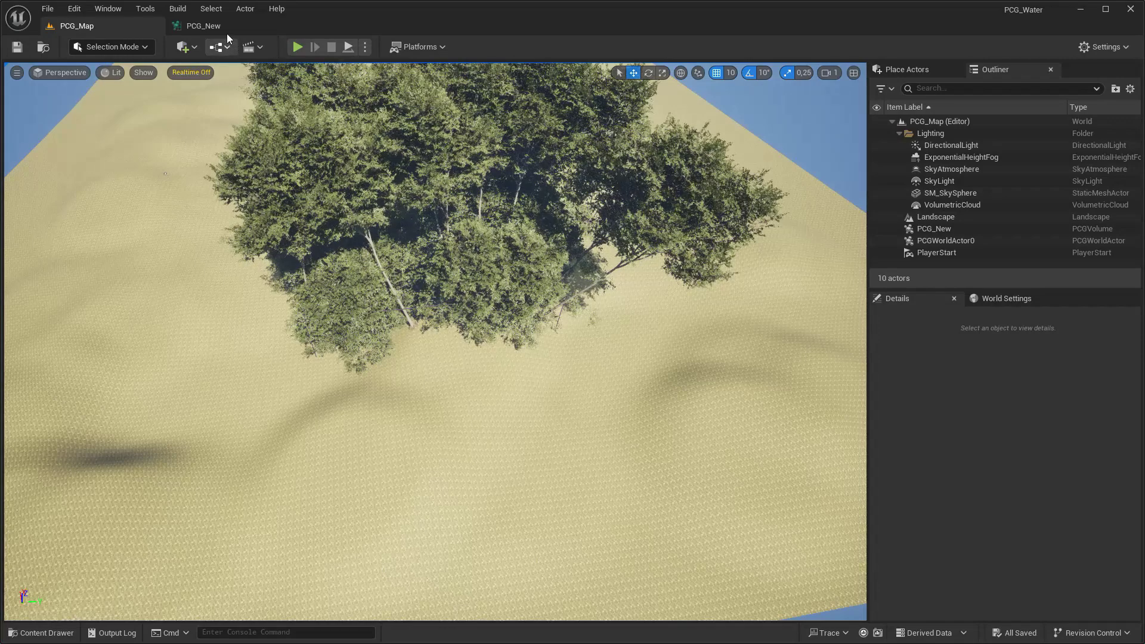
left_click(226, 30)
left_click(299, 247)
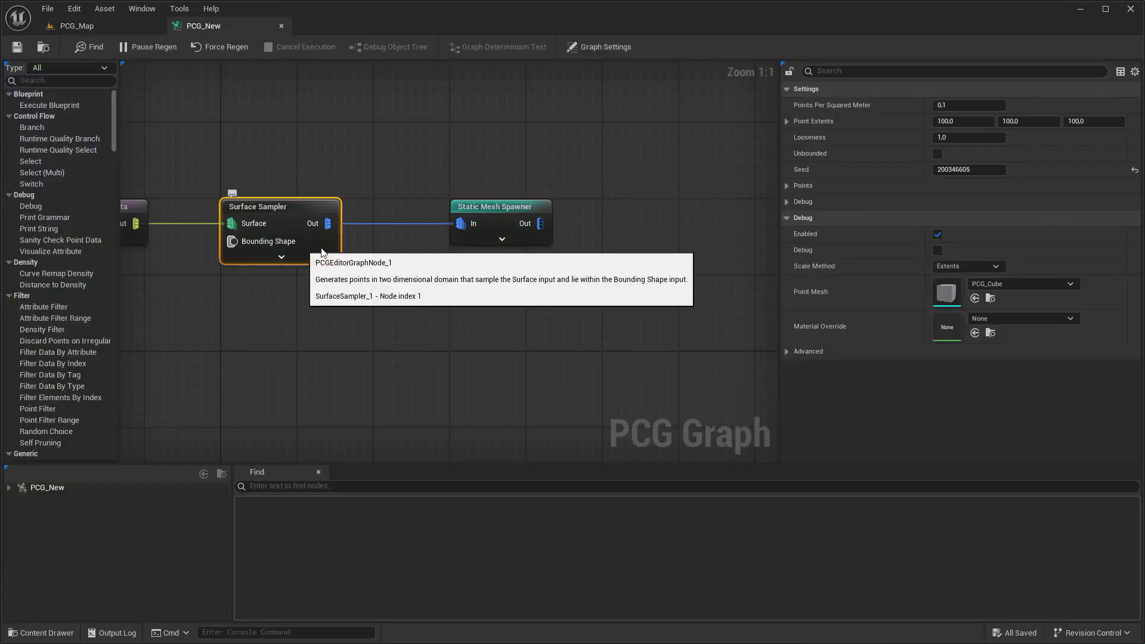
left_click(83, 26)
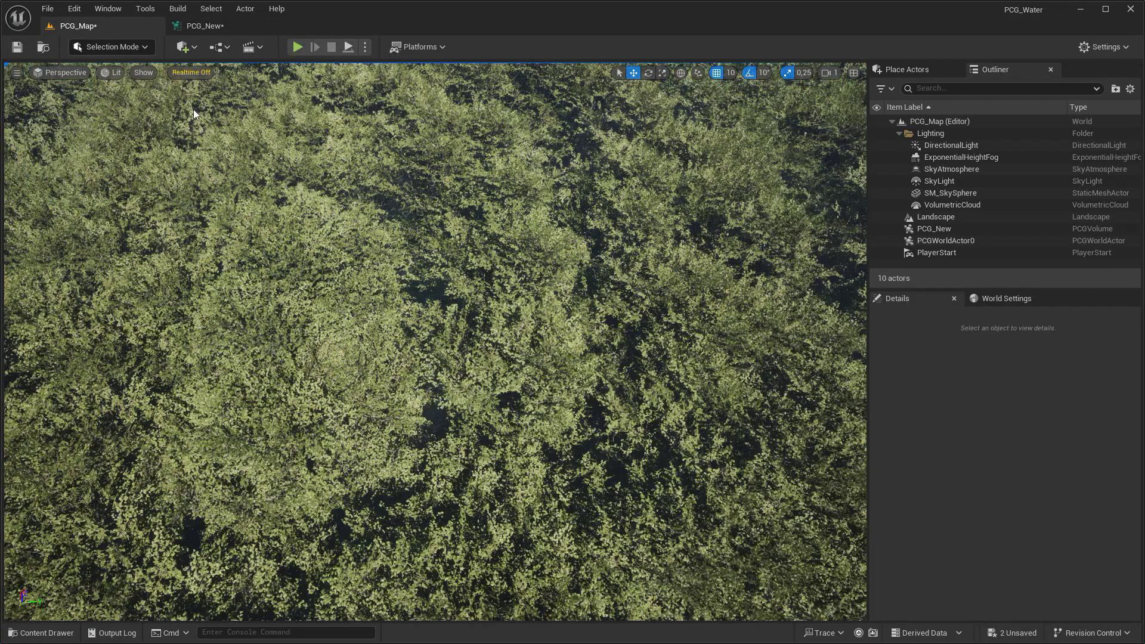
mouse_move(417, 298)
right_mouse_down()
mouse_move(417, 321)
mouse_move(417, 286)
right_mouse_up()
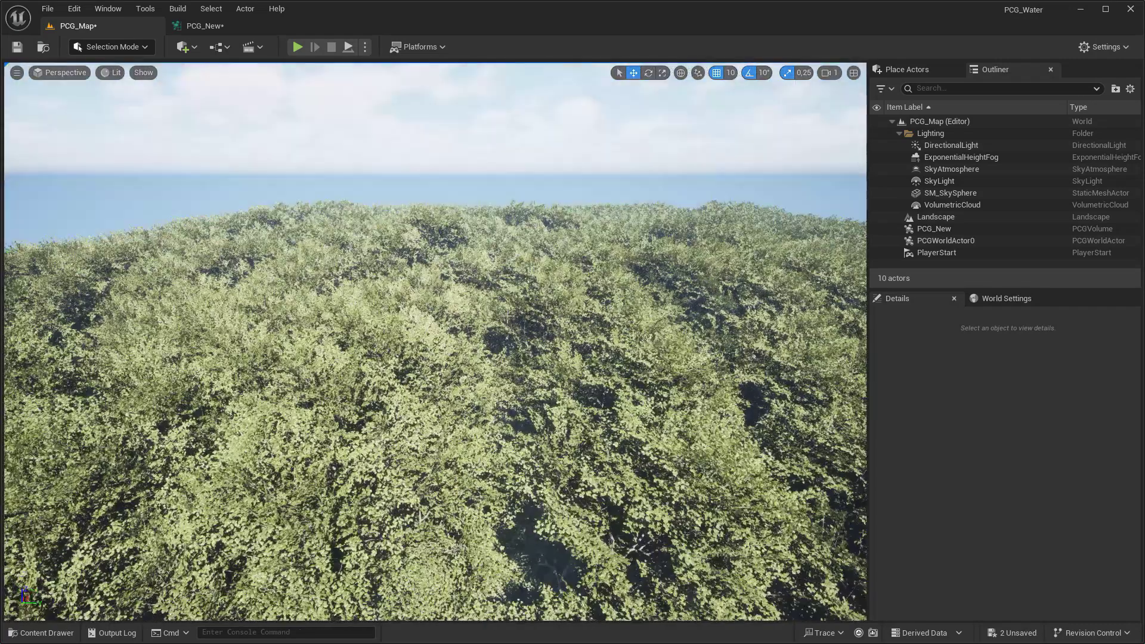
- Fly among the trees to check the forest density, then move the Static Mesh Spawner node right
left_click(213, 27)
type("300")
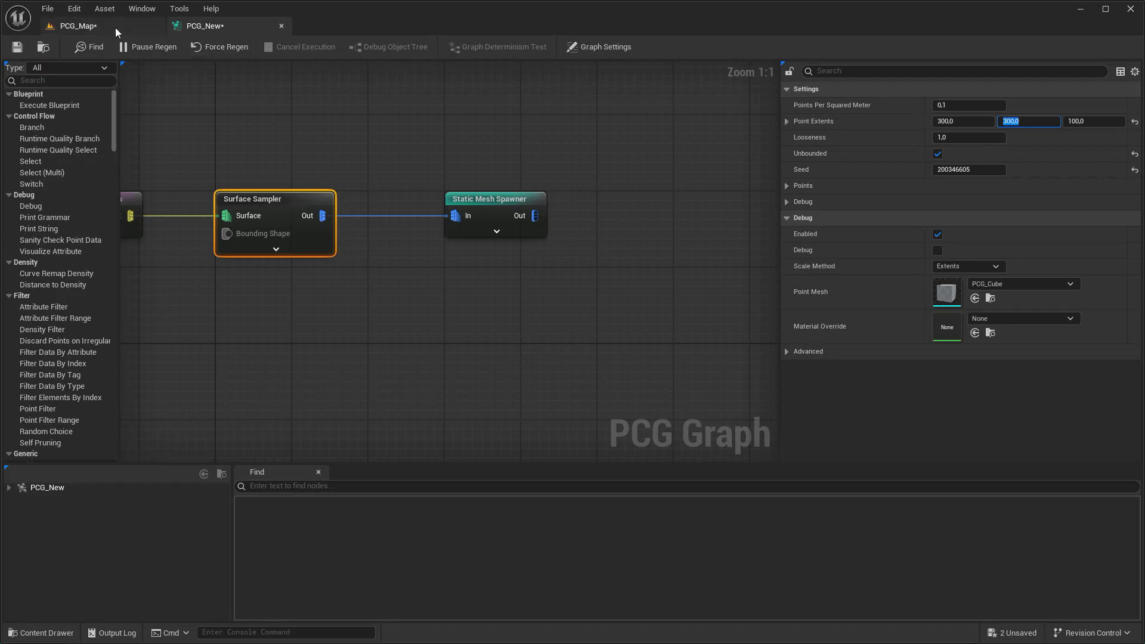
left_click(116, 30)
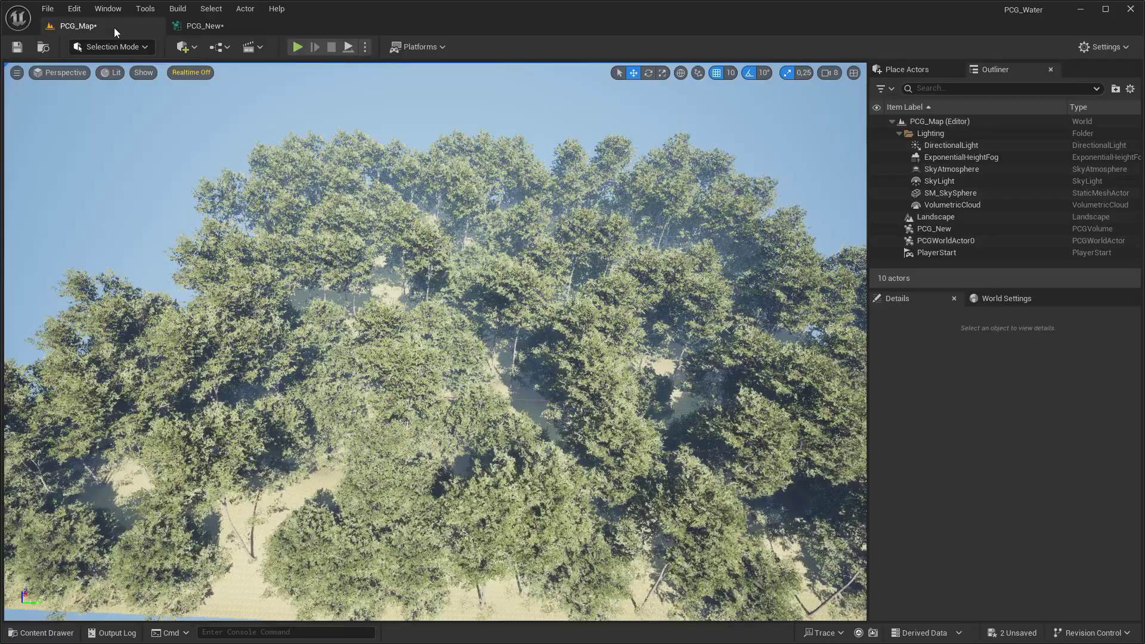
right_click_drag(418, 298, 418, 370)
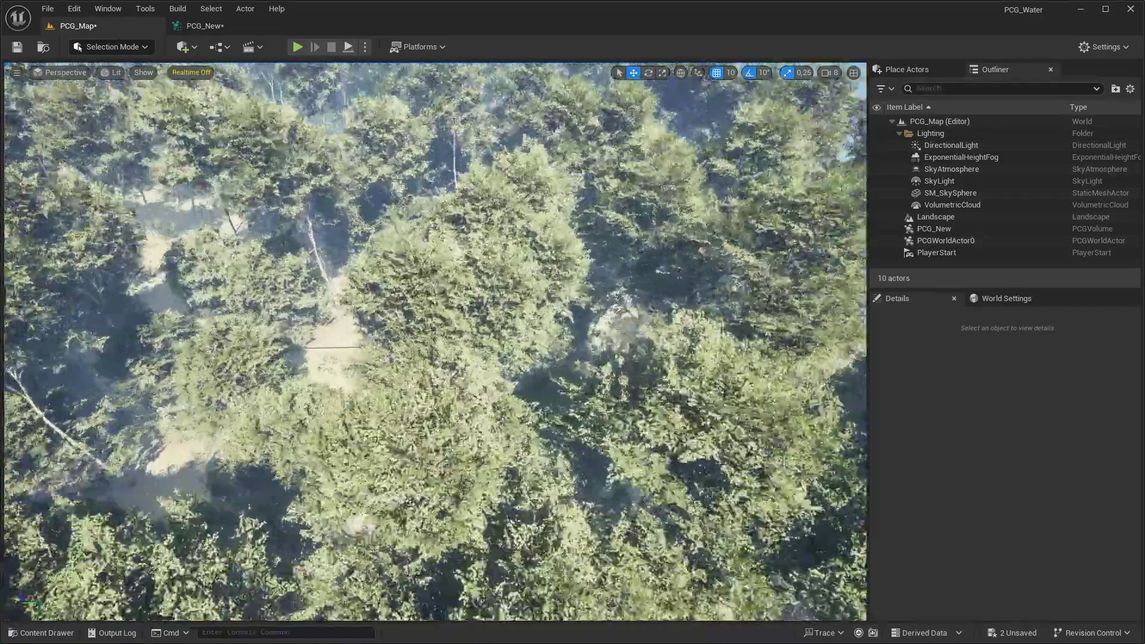
mouse_move(417, 358)
right_mouse_down()
mouse_move(417, 251)
mouse_move(478, 304)
right_mouse_up()
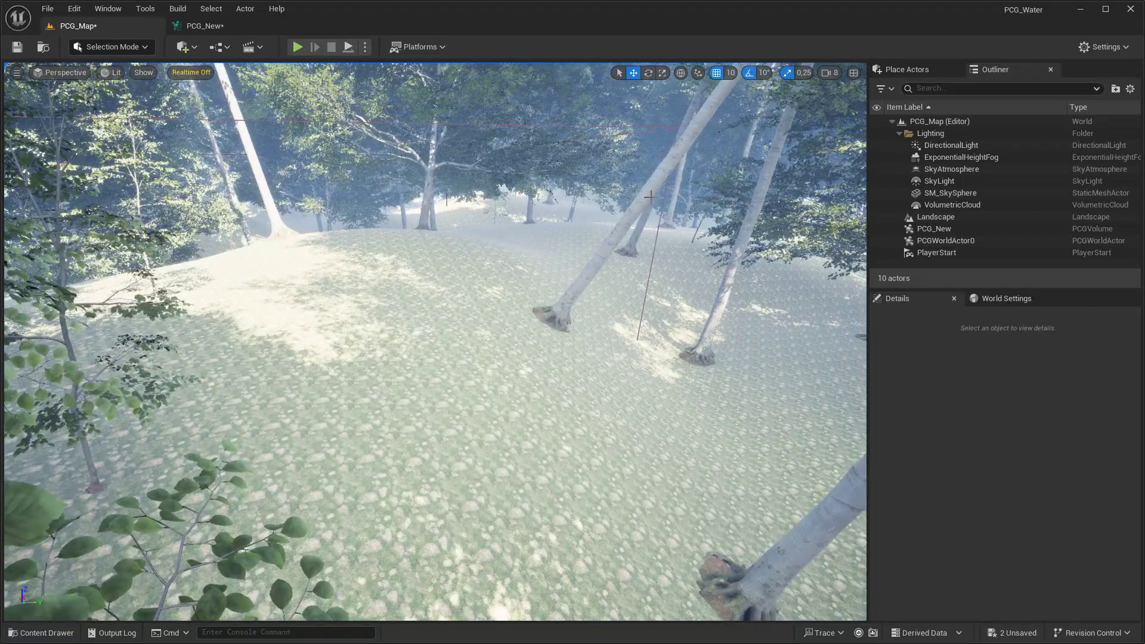
left_click(212, 27)
left_click(134, 230)
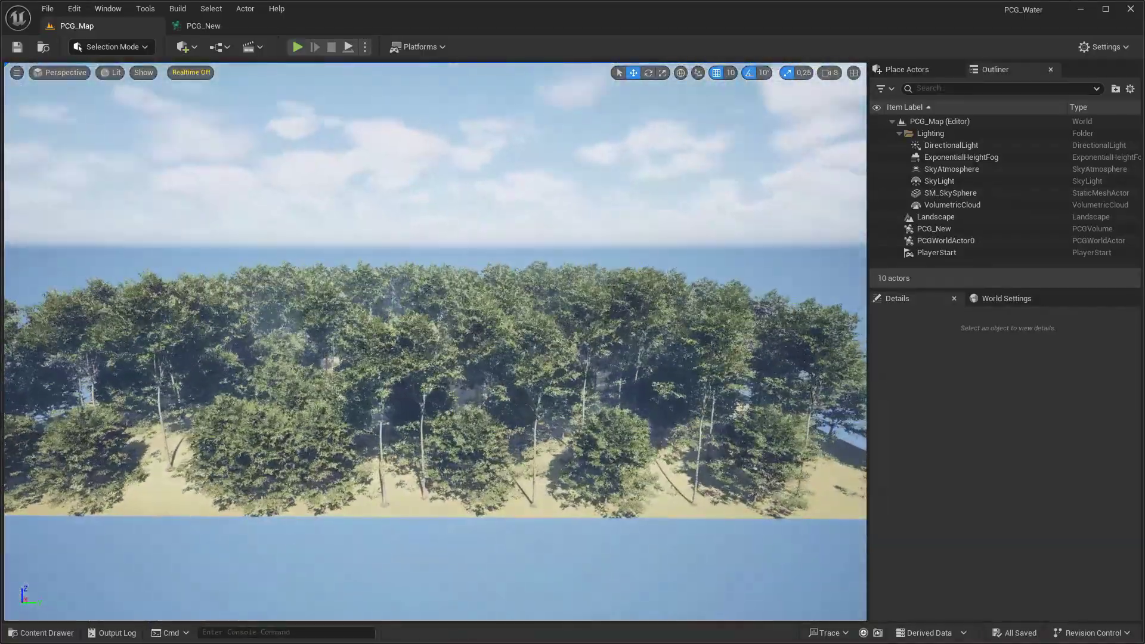
left_click(215, 26)
left_click_drag(513, 205, 684, 206)
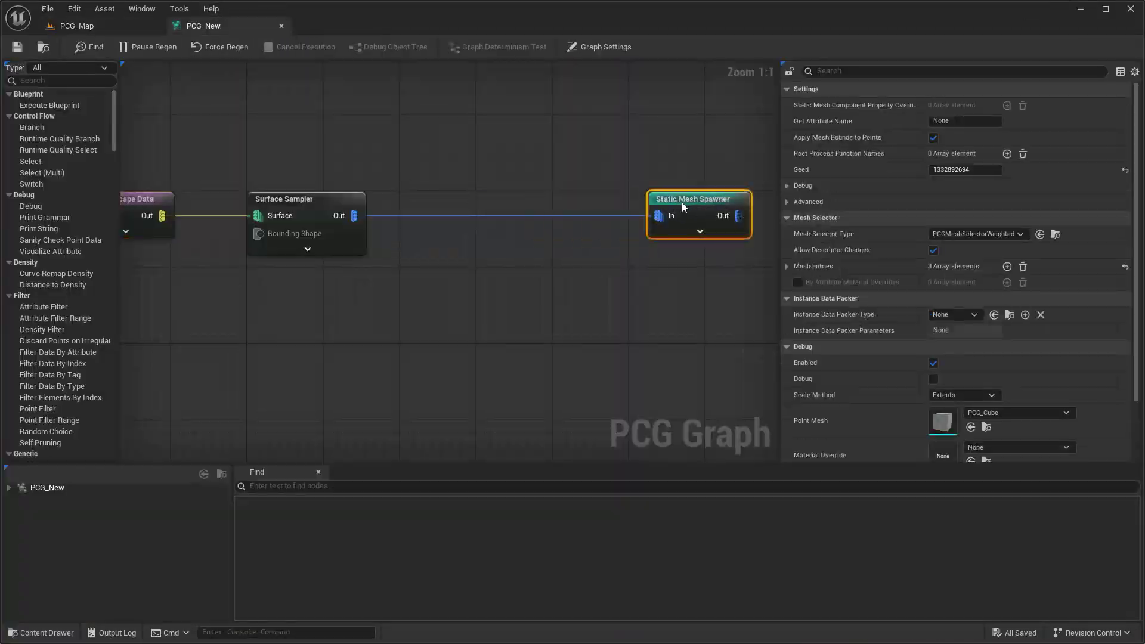
- Insert a Transform Points node between the Surface Sampler and Static Mesh Spawner, then save the graph
right_click(437, 293)
type("transfor")
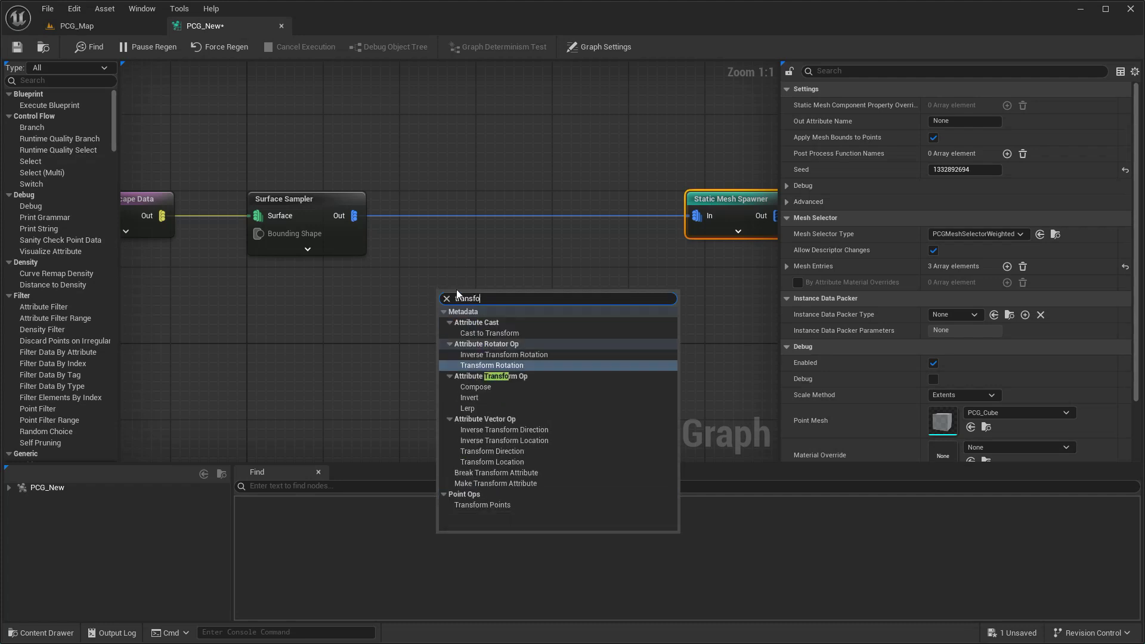
left_click(481, 505)
mouse_move(484, 301)
left_mouse_down()
mouse_move(506, 272)
mouse_move(510, 212)
left_mouse_up()
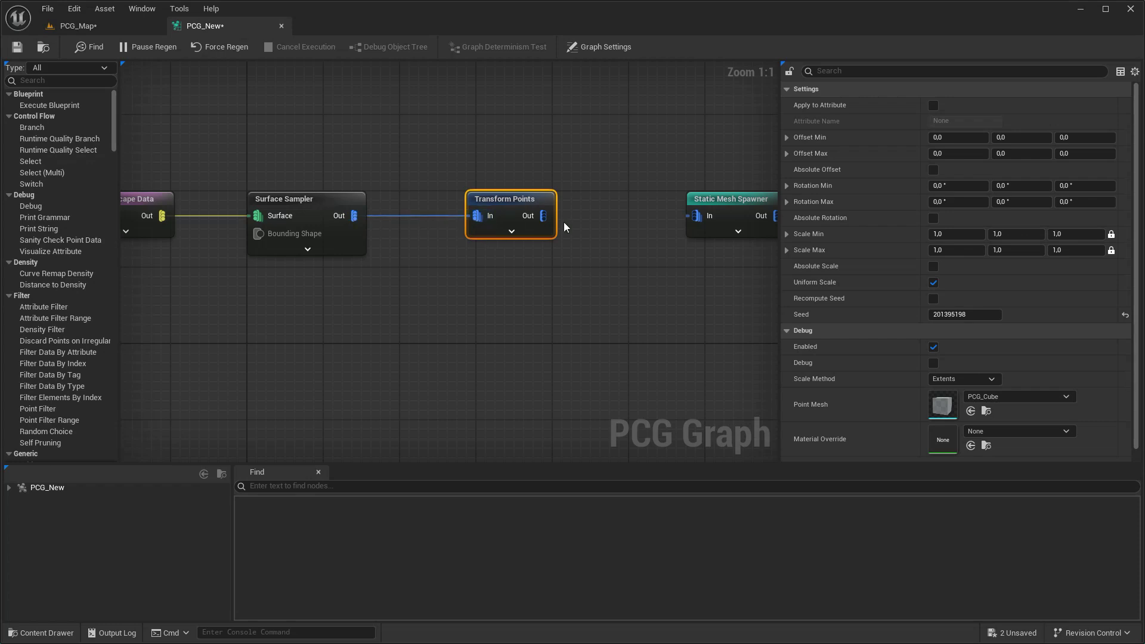
left_click_drag(676, 223, 695, 216)
key("ctrl+s")
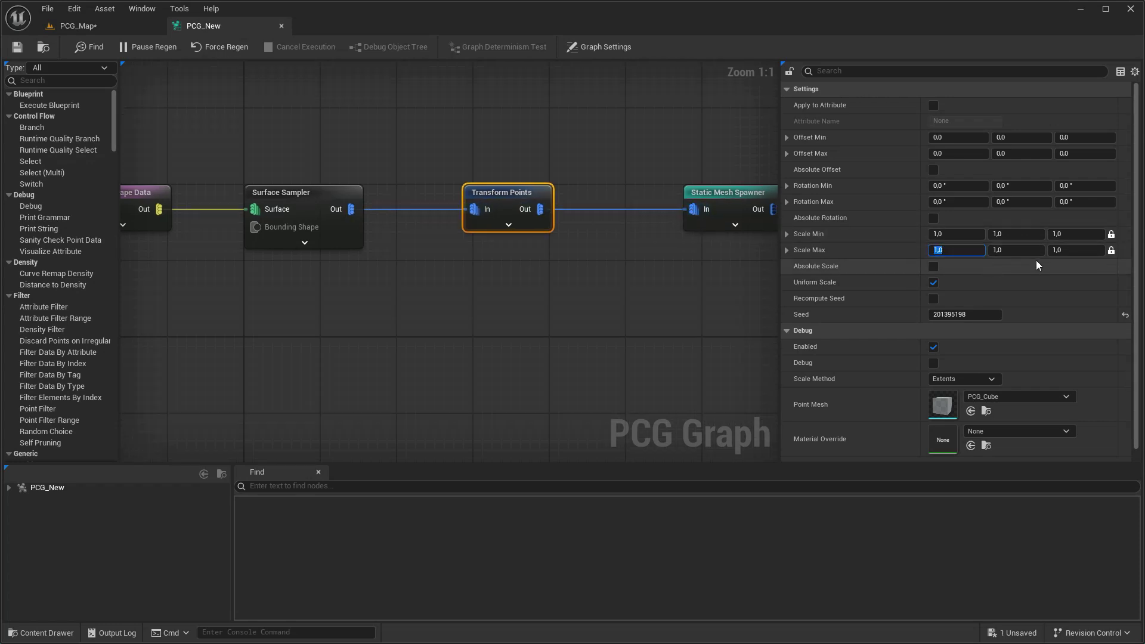
- Play the PCG_Map level and walk the character into a tree to test the forest
left_click(137, 31)
left_click(299, 48)
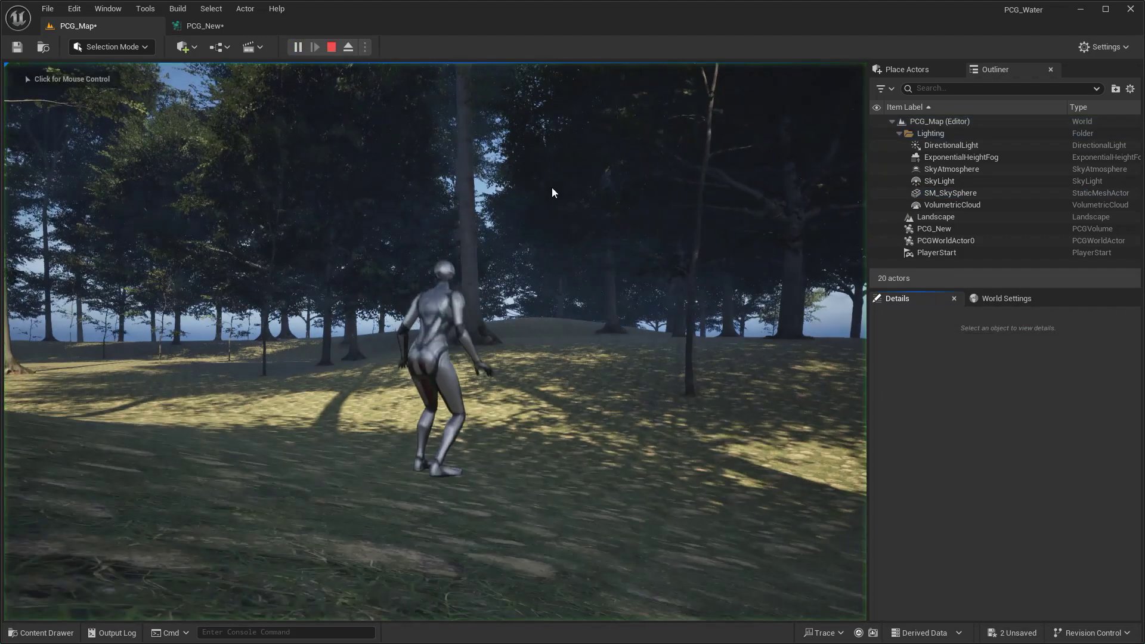
key("w")
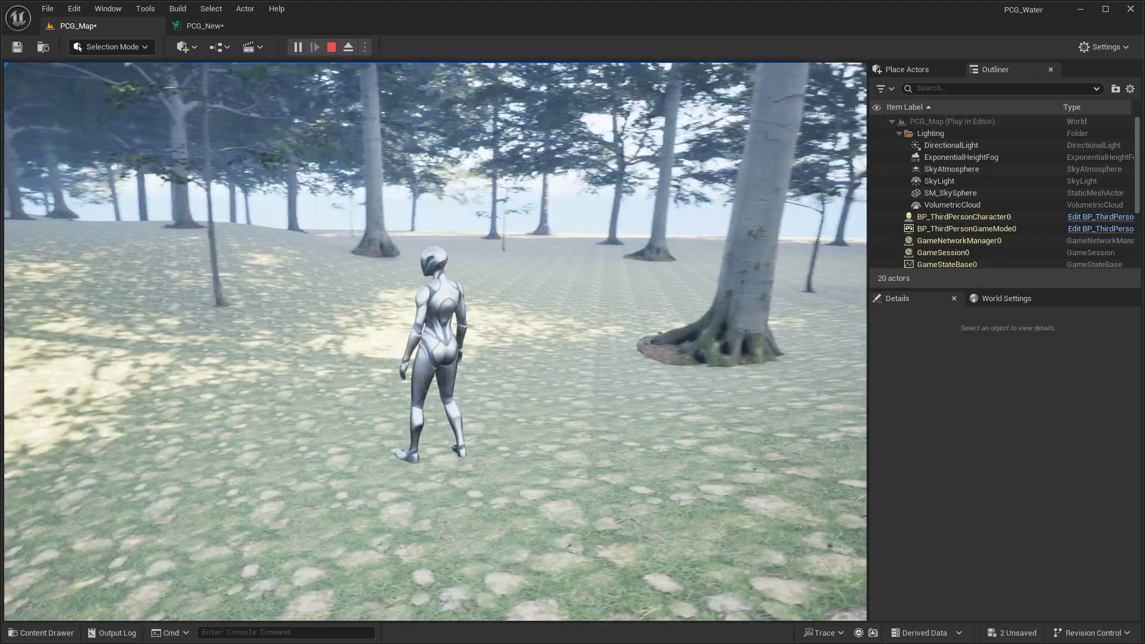
key("w")
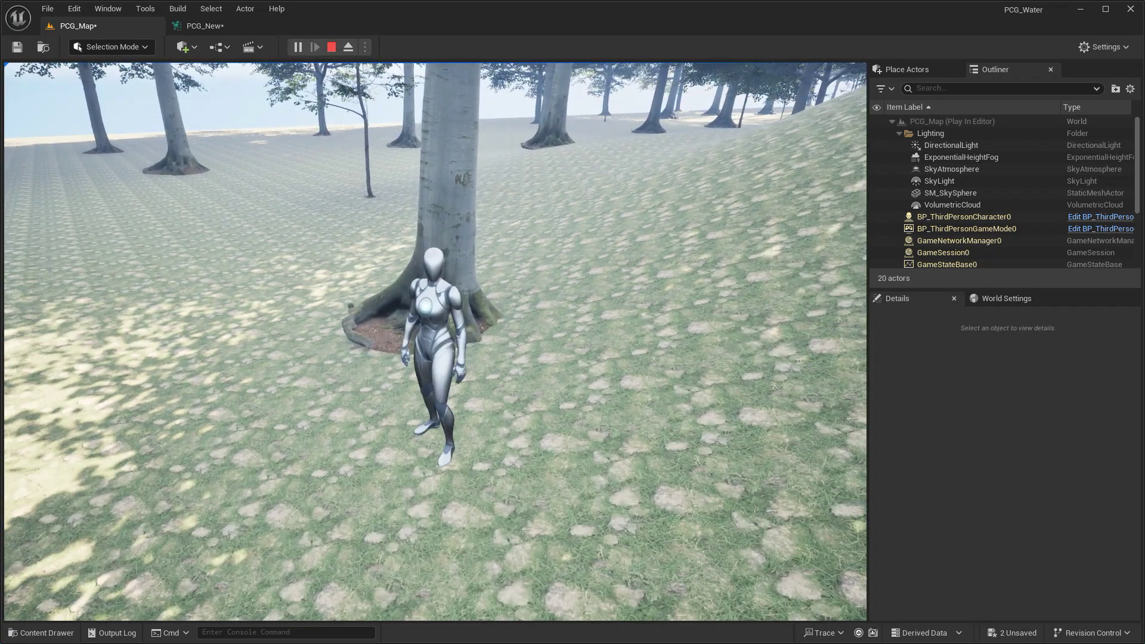
key("Escape")
left_click(234, 26)
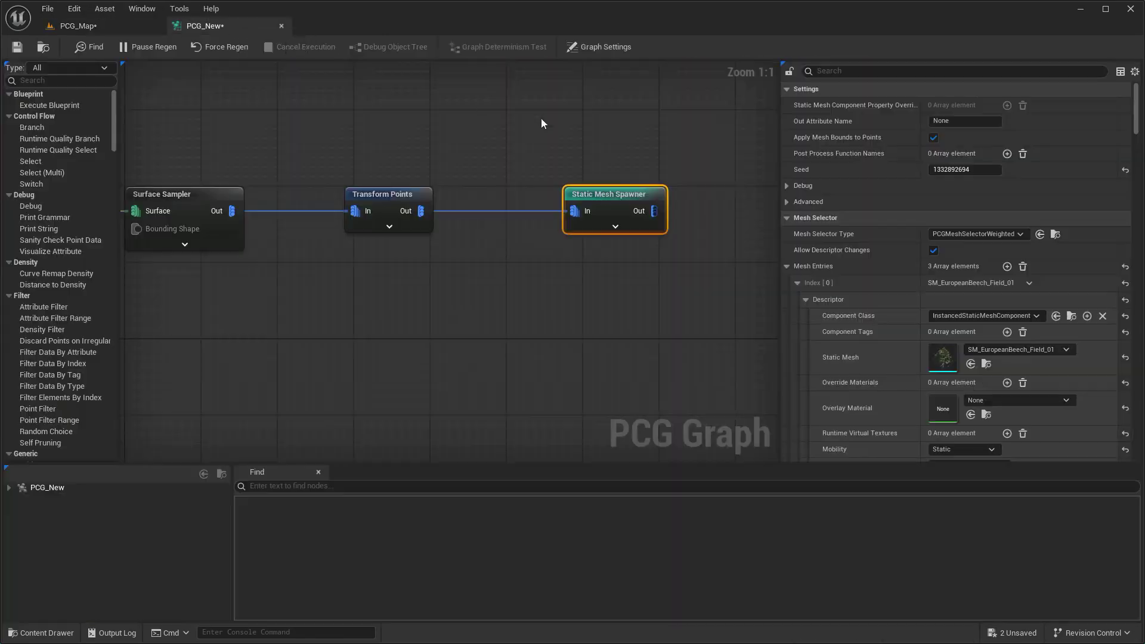
- Set the Collision Presets of beech mesh entries Index 0, 1 and 2 to BlockAll
left_click(830, 71)
type("coll")
left_click(963, 170)
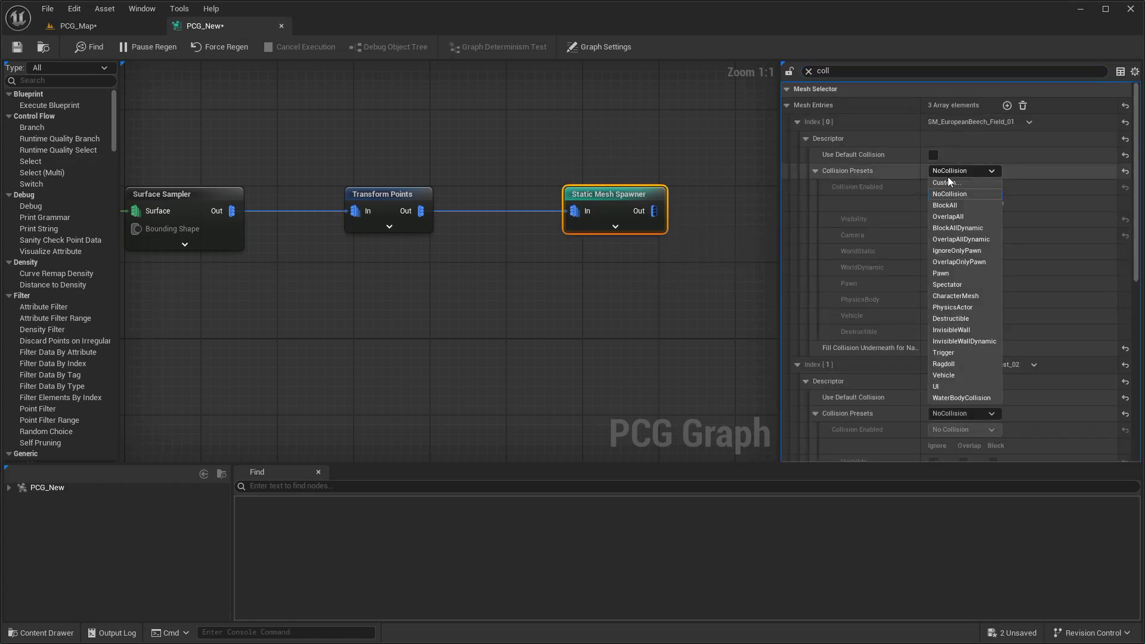
left_click(960, 206)
scroll(952, 271, "down", 3)
left_click(963, 318)
left_click(954, 352)
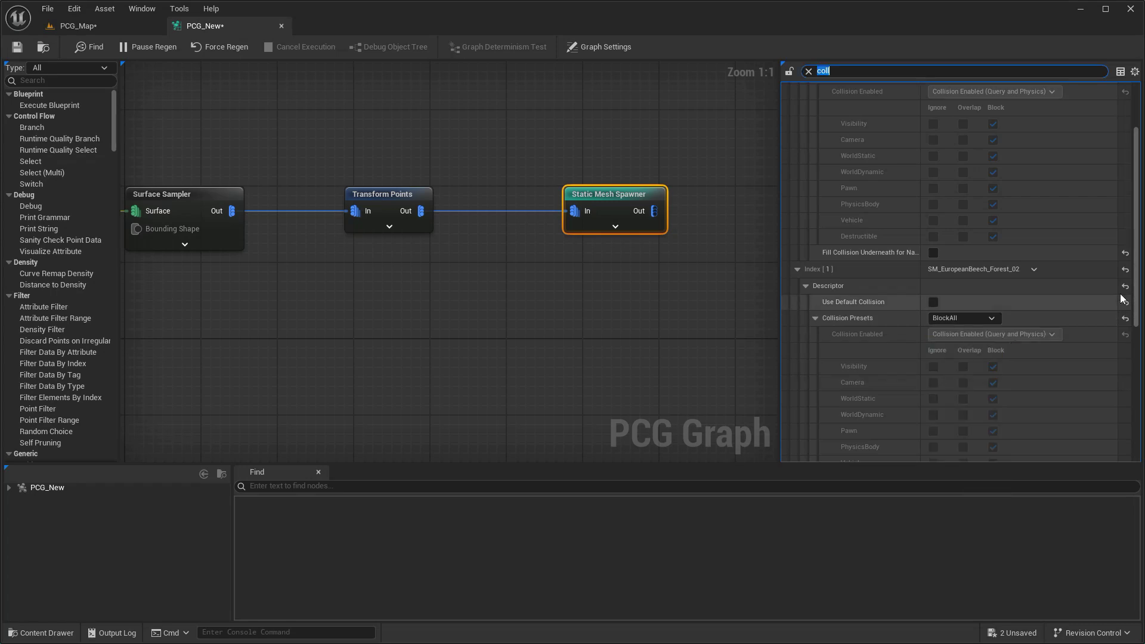
scroll(990, 298, "down", 5)
left_click(963, 282)
left_click(951, 317)
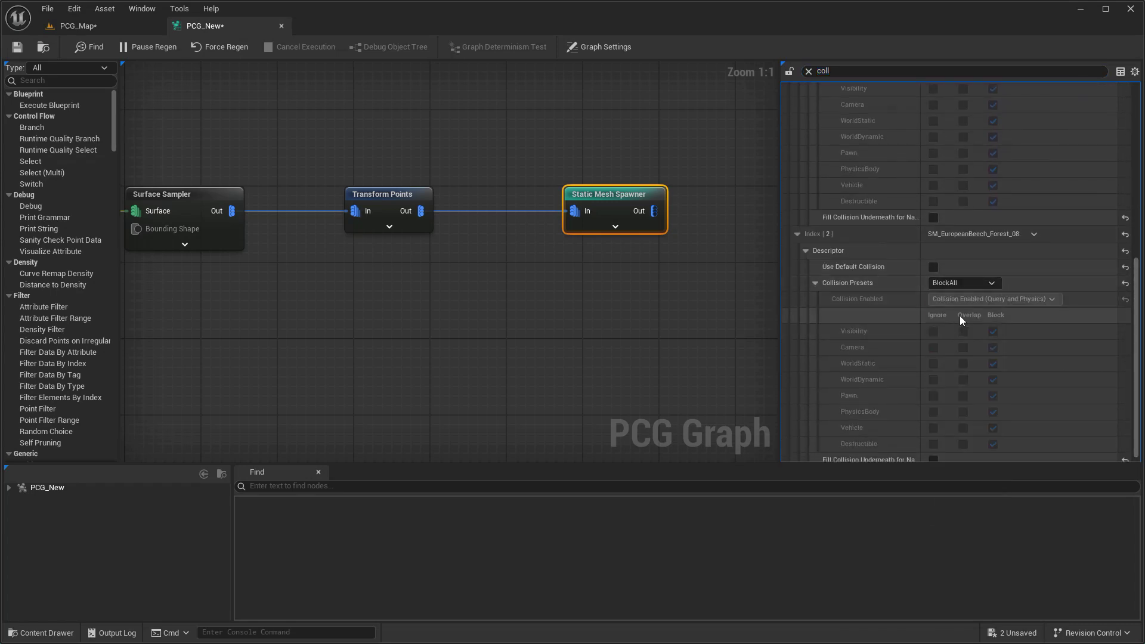
- Play the level and run the character through the trees to test collision
left_click(78, 26)
left_click(297, 47)
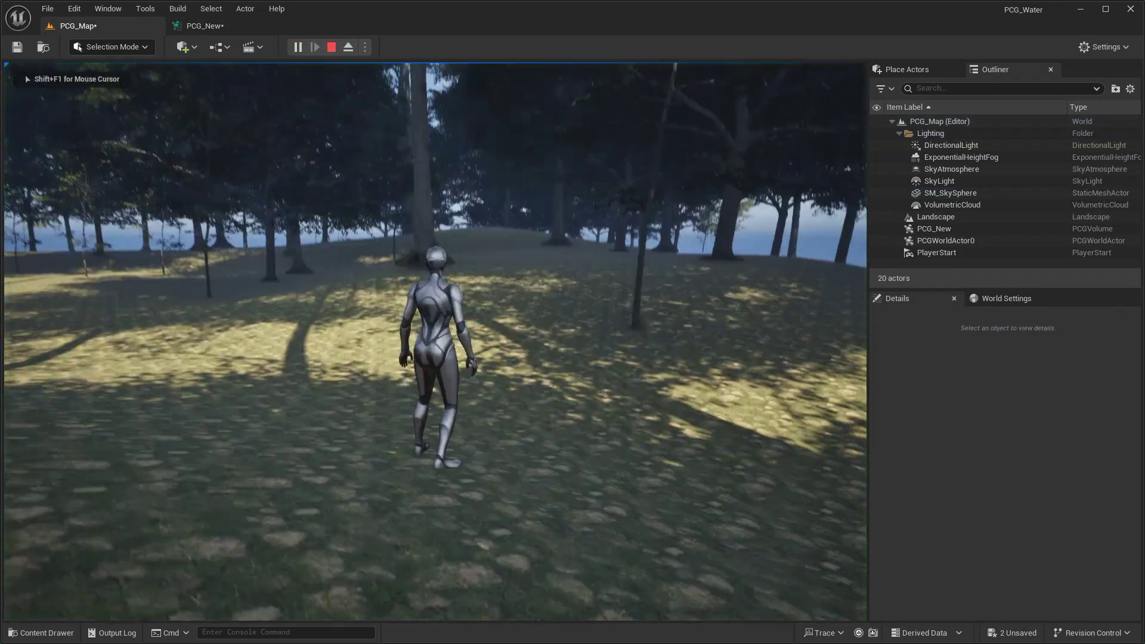
key("w")
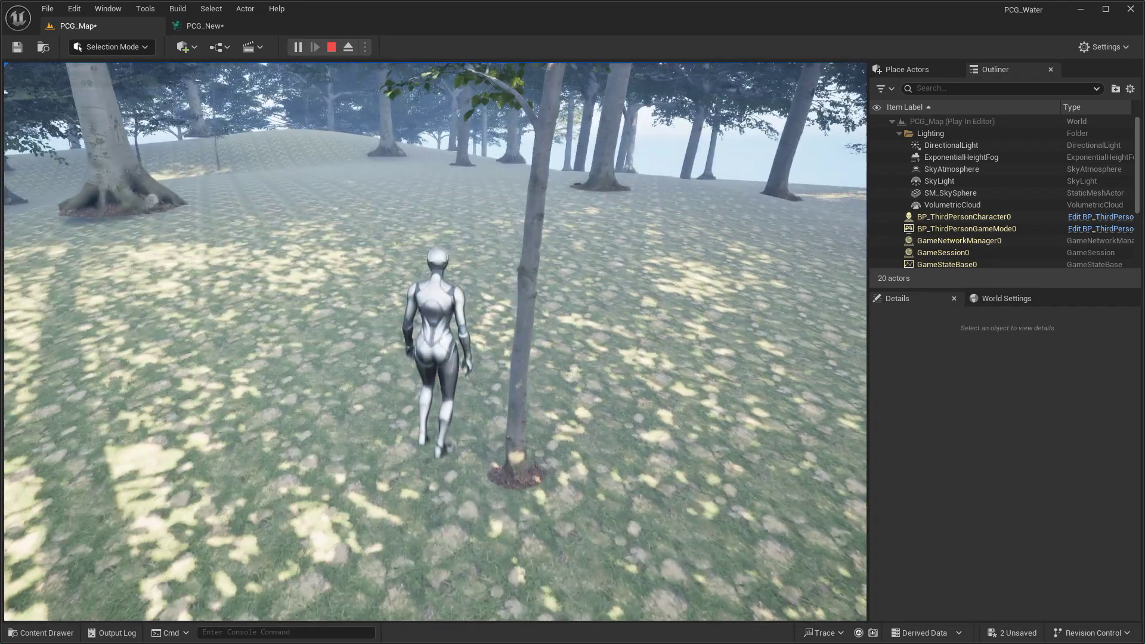
key("Escape")
key("ctrl+space")
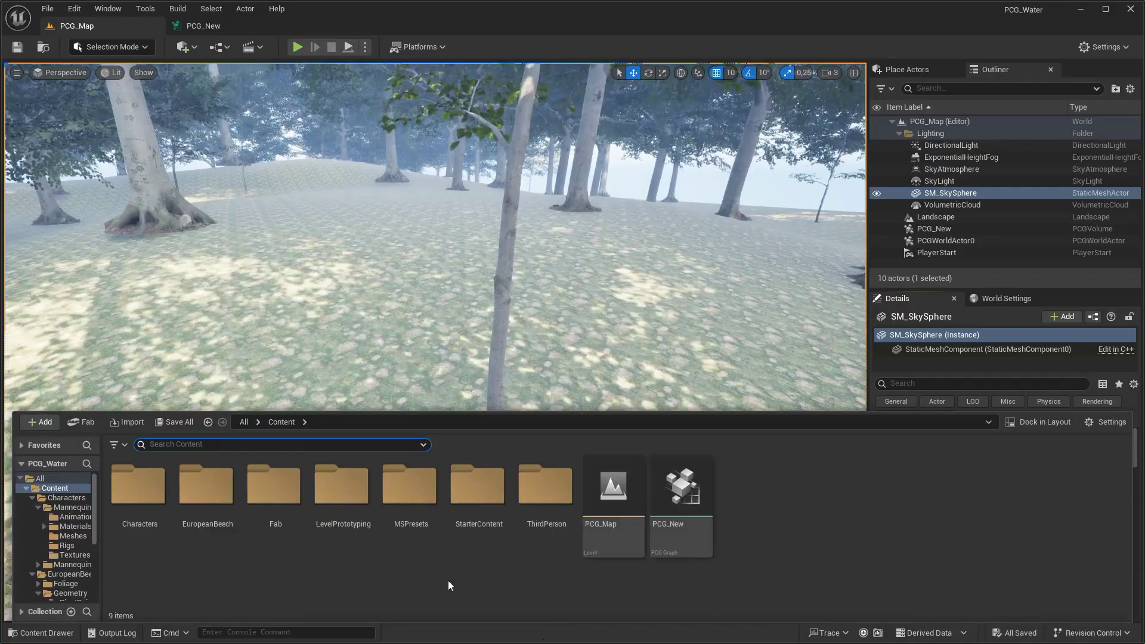
- Search the Fab store for quixel and open the Quixel creator page
left_click(90, 423)
type("quixe")
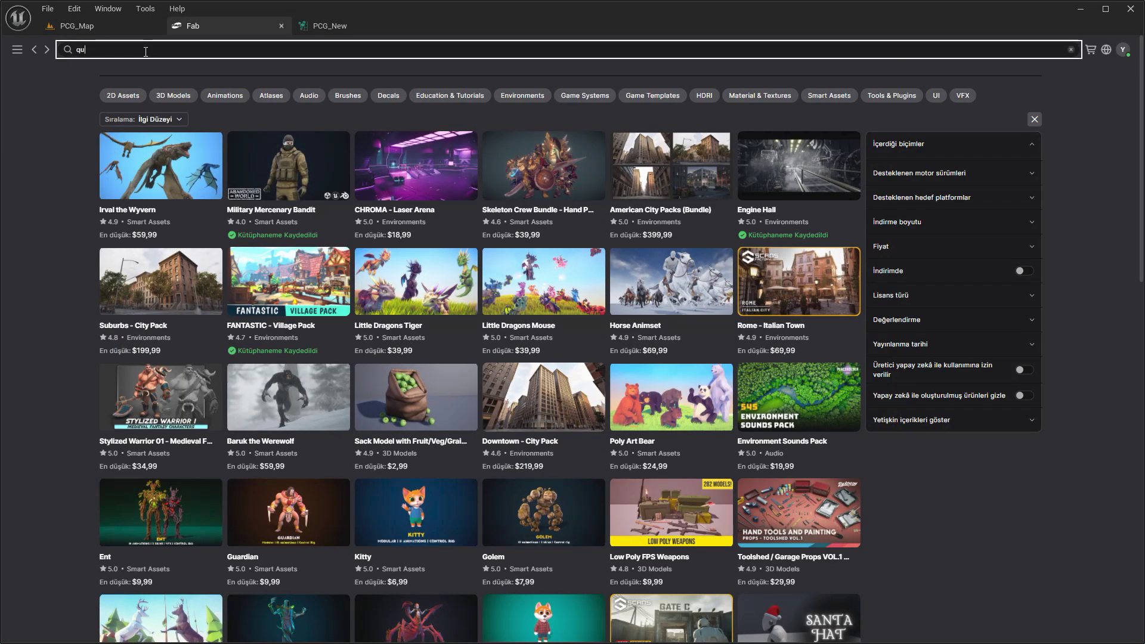
type("l")
key("Return")
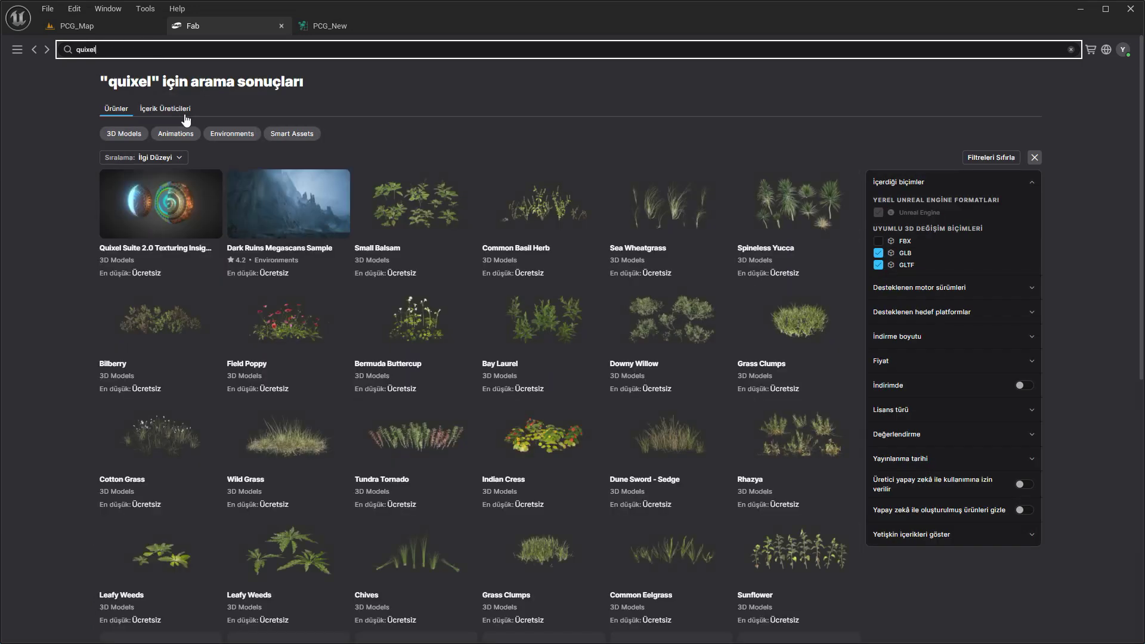
left_click(184, 113)
left_click(431, 224)
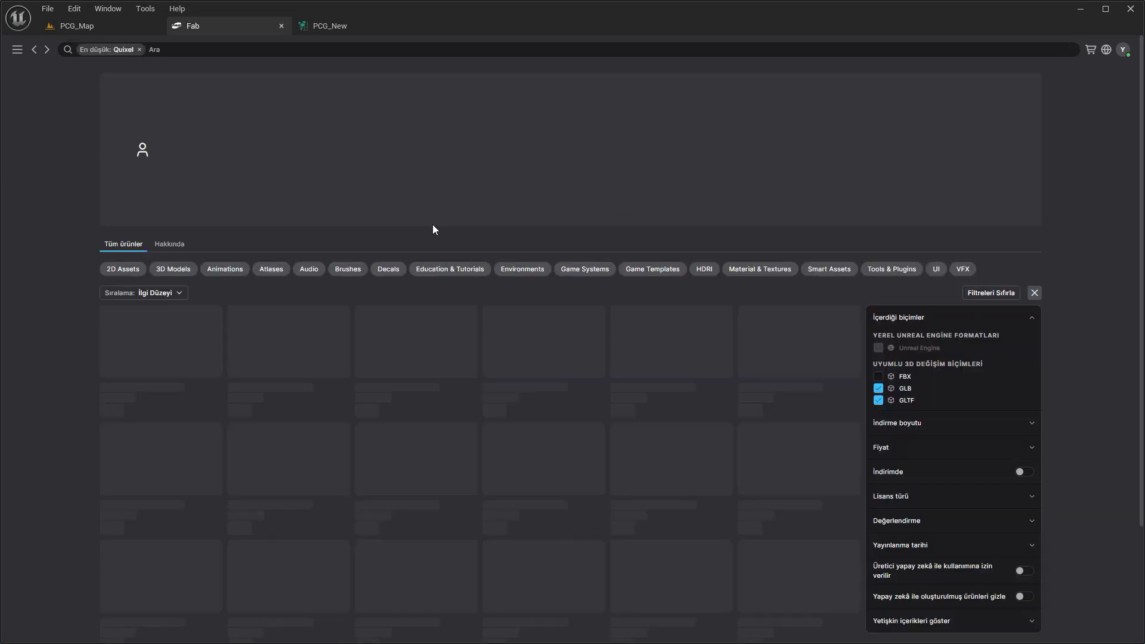
- Search Quixel's products for plants, open Arrowhead Plant, then close Fab and the content browser
left_click(204, 48)
type("plant")
key("Return")
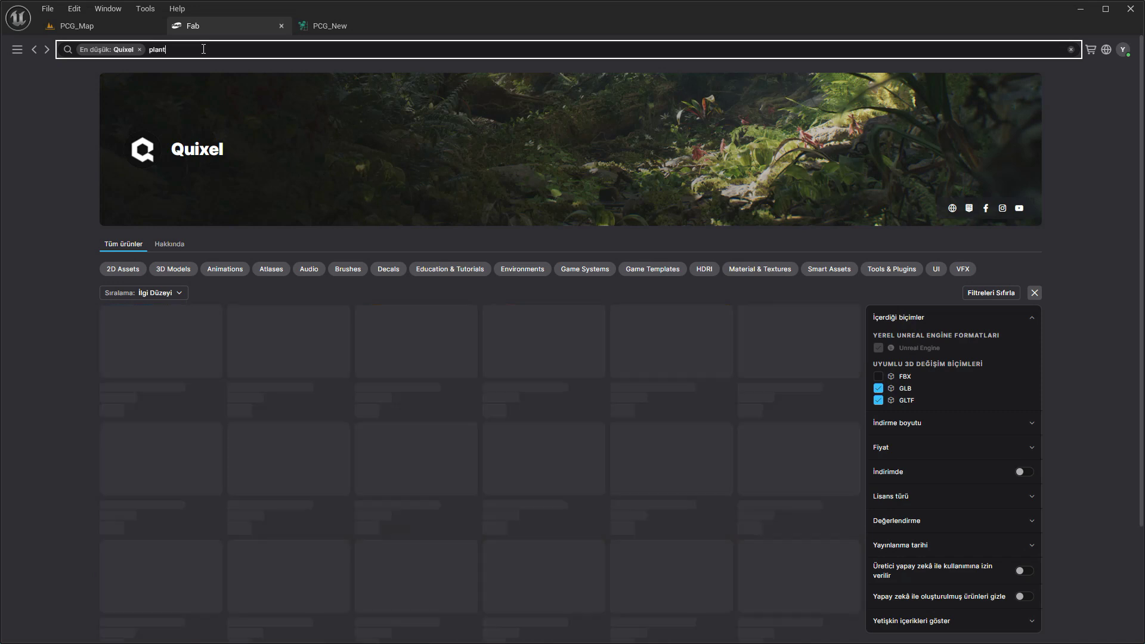
left_click(404, 354)
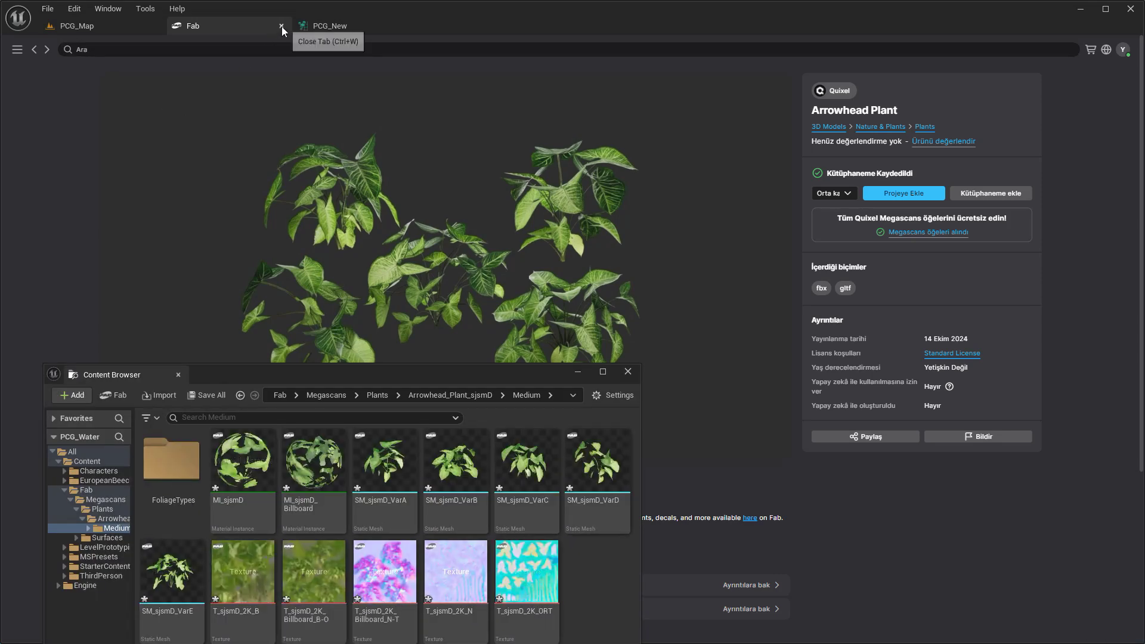
left_click(281, 26)
left_click(627, 372)
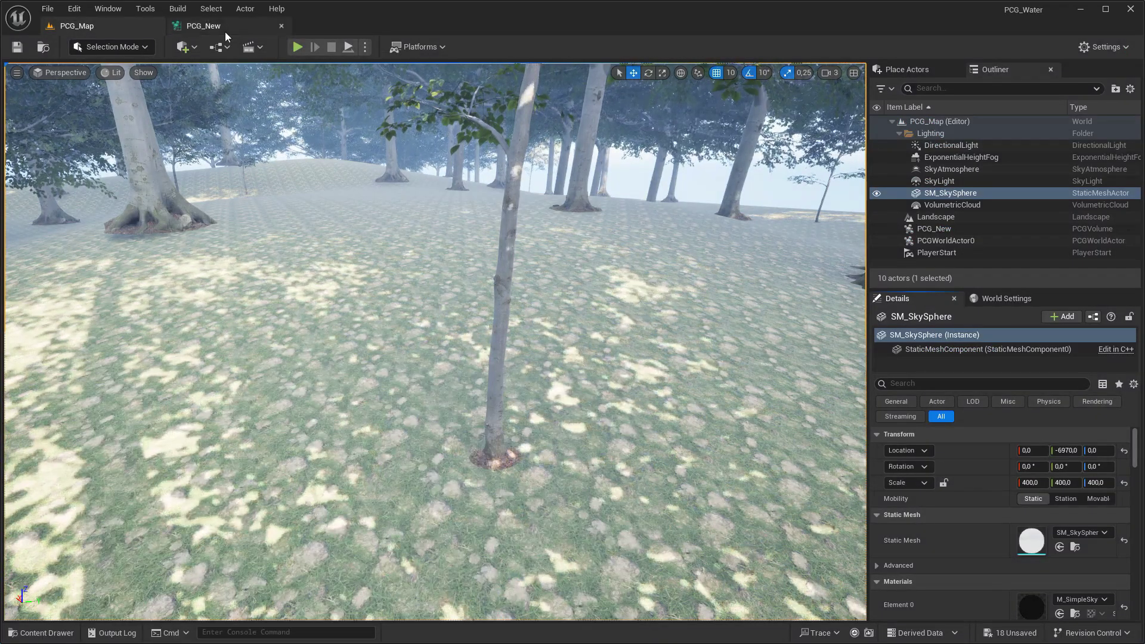
- Branch a second Surface Sampler, Transform Points and Static Mesh Spawner off Get Landscape Data
left_click(204, 26)
mouse_move(245, 160)
left_mouse_down()
mouse_move(319, 253)
mouse_move(366, 272)
mouse_move(492, 278)
left_mouse_up()
type("surfa")
left_click(356, 313)
type("transform po")
left_click(545, 343)
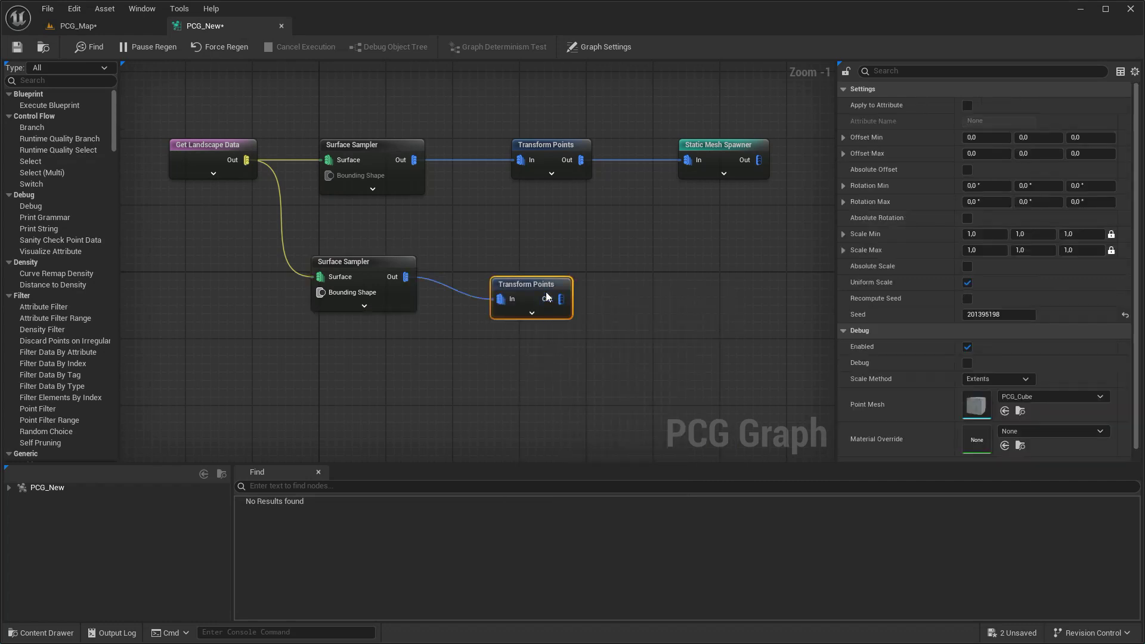
left_click_drag(572, 276, 668, 285)
type("static")
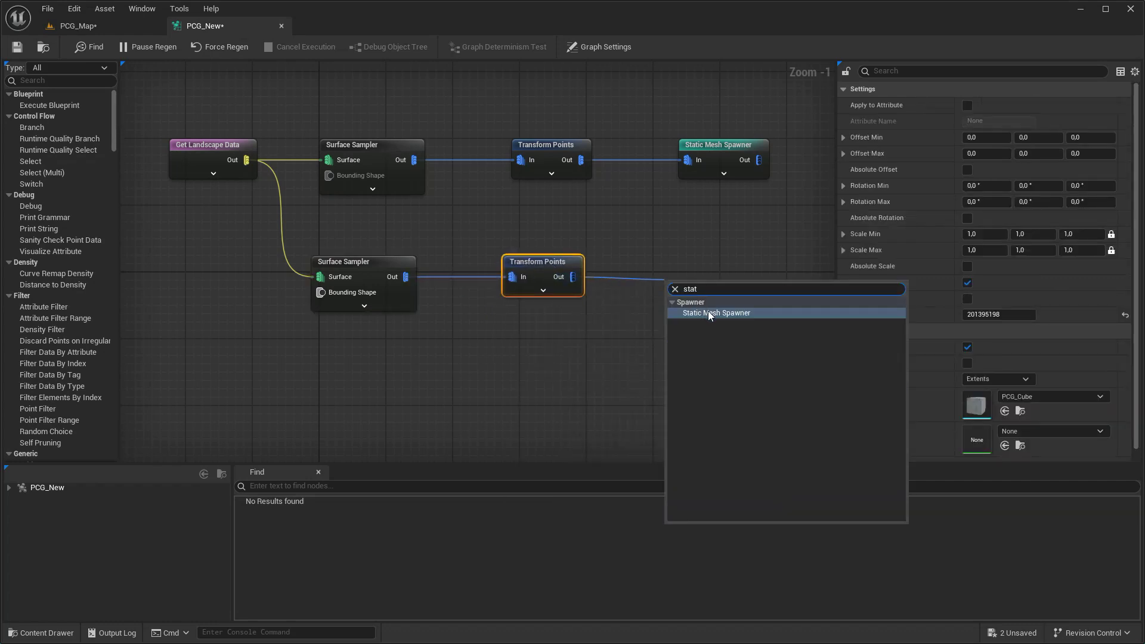
left_click(712, 311)
- Add a mesh entry to the new spawner and expand its descriptor settings
left_click(1040, 282)
left_click(854, 298)
scroll(855, 298, "down", 2)
left_click(861, 258)
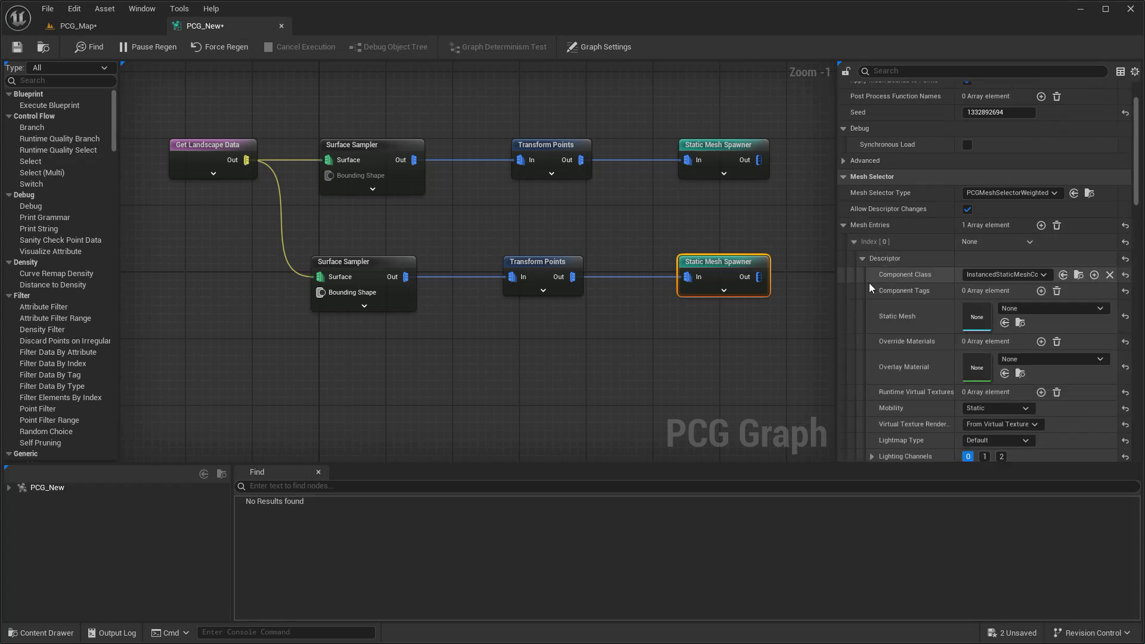
scroll(868, 282, "down", 1)
- Browse Fab > Megascans > Plants > Arrowhead > Medium and select SM_sjsmD_VarA
key("ctrl+space")
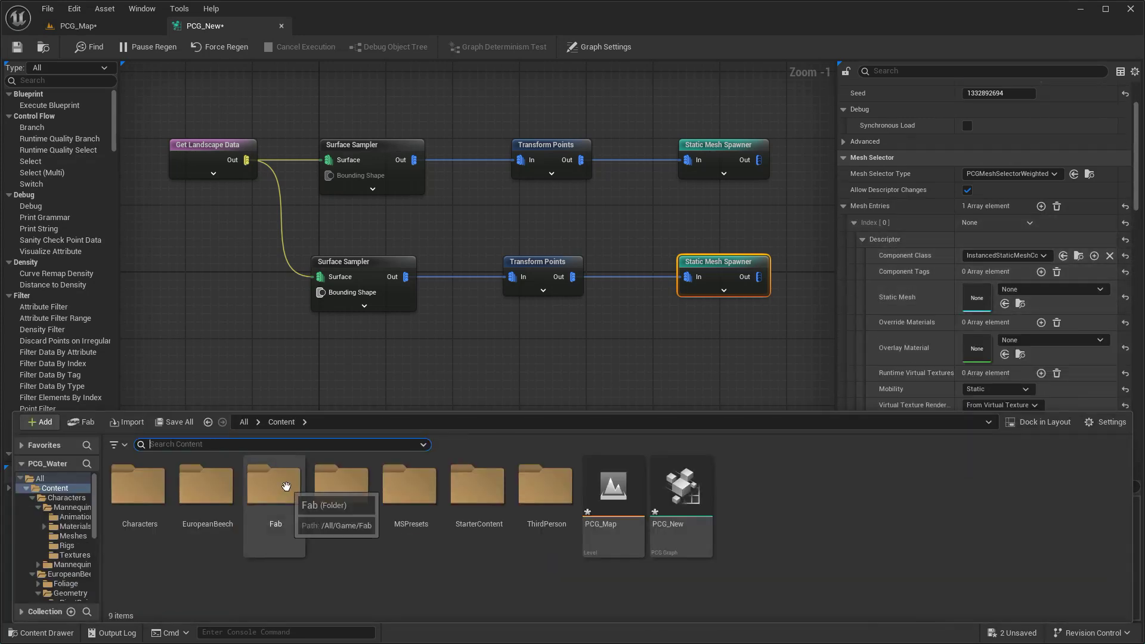
double_click(285, 487)
double_click(152, 487)
left_click(150, 489)
double_click(150, 489)
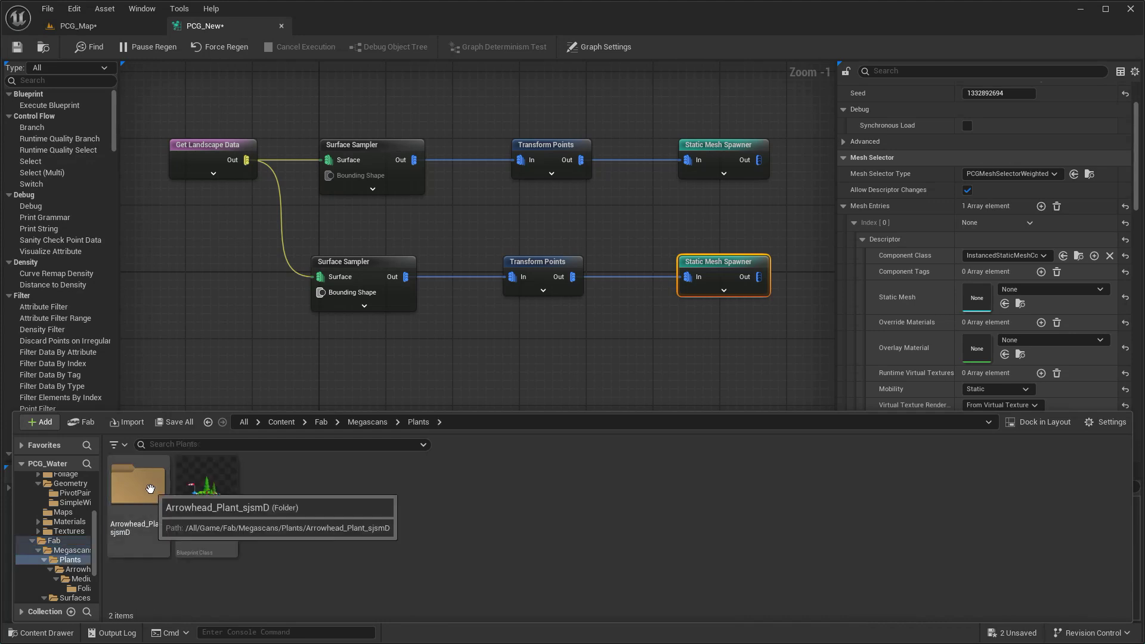
double_click(148, 489)
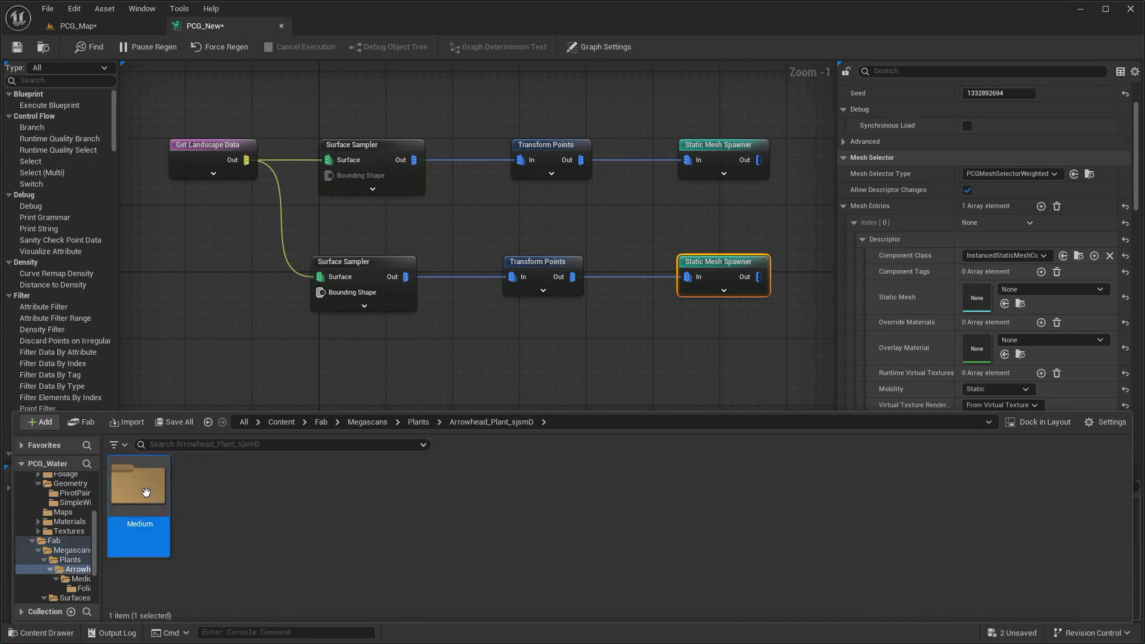
double_click(145, 491)
left_click(342, 486)
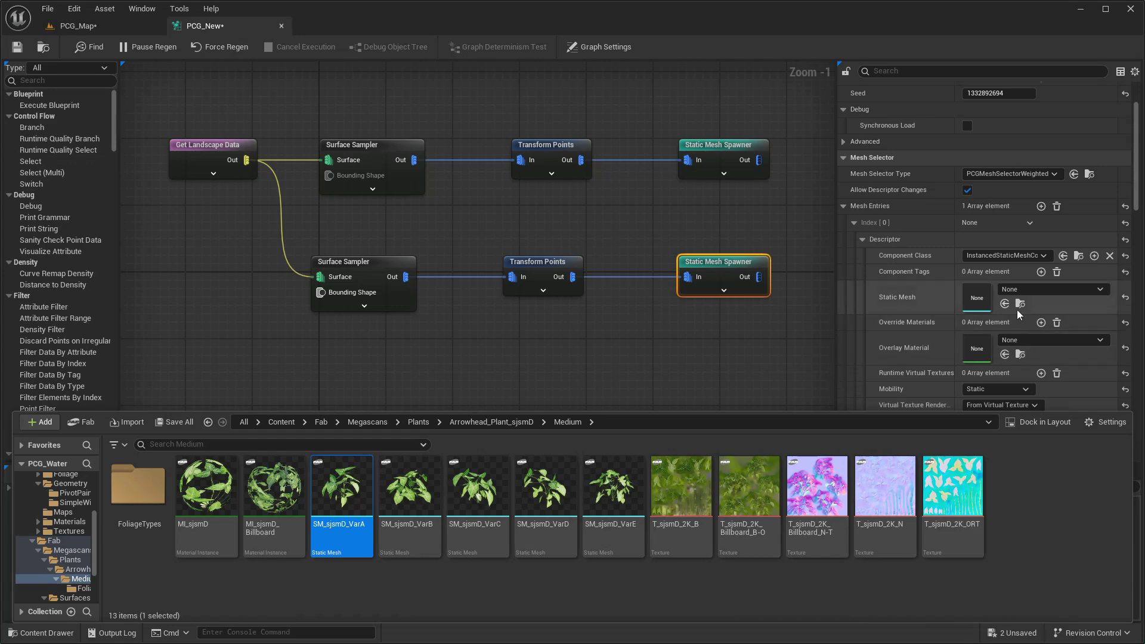
- Assign SM_sjsmD_VarA and SM_sjsmD_VarE to the spawner's two mesh entries and float the PCG_New window
left_click(1005, 304)
left_click(853, 221)
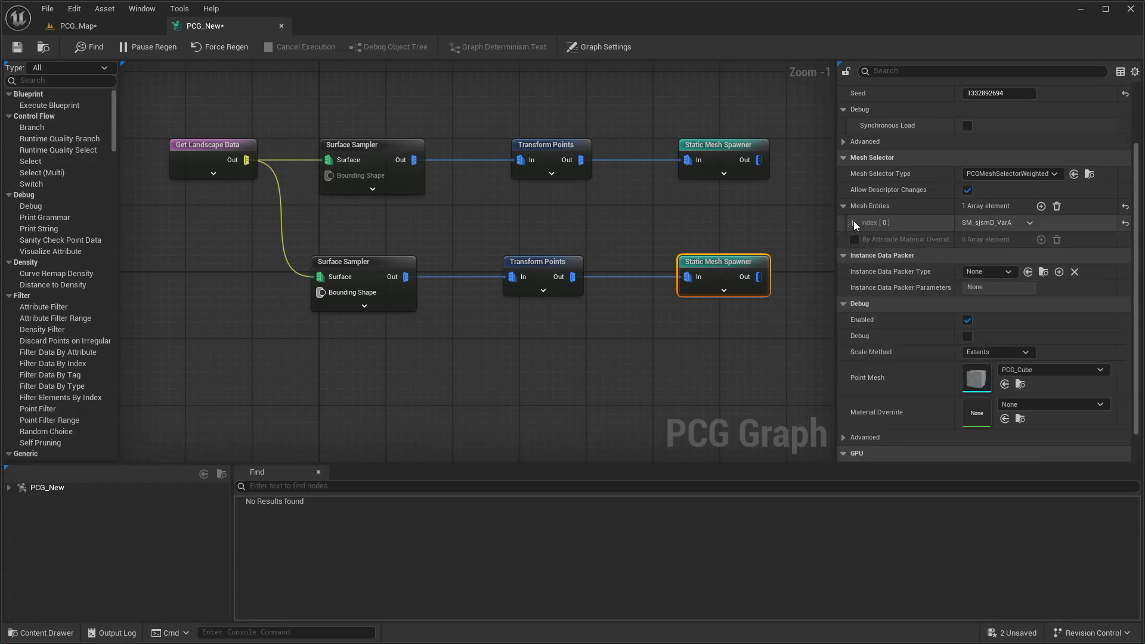
left_click(1038, 206)
left_click(855, 241)
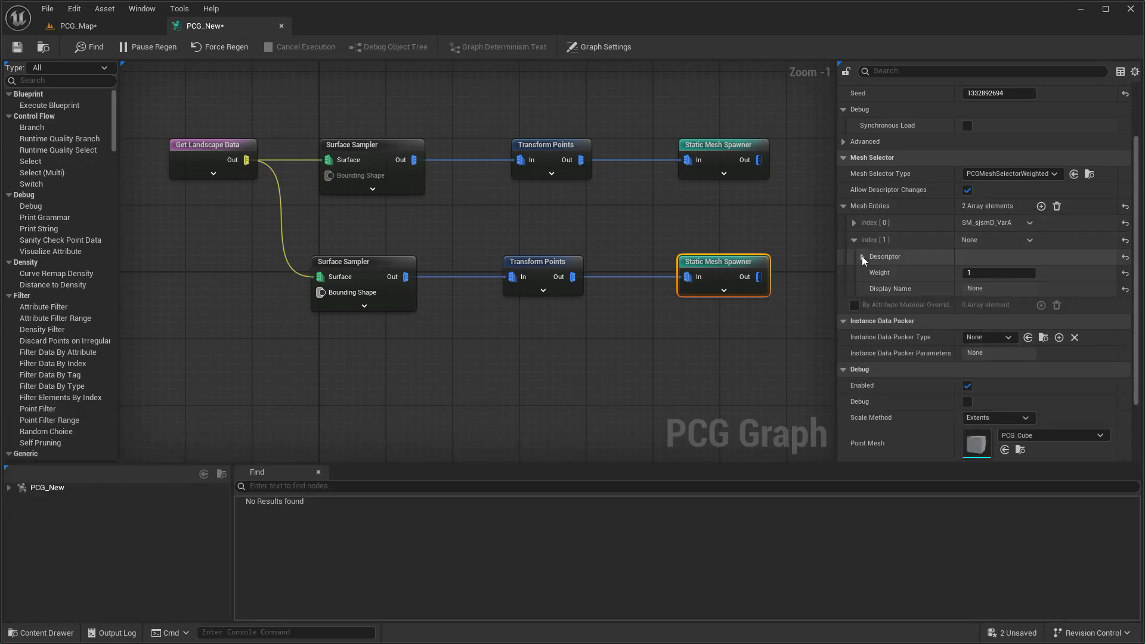
left_click(862, 256)
key("ctrl+space")
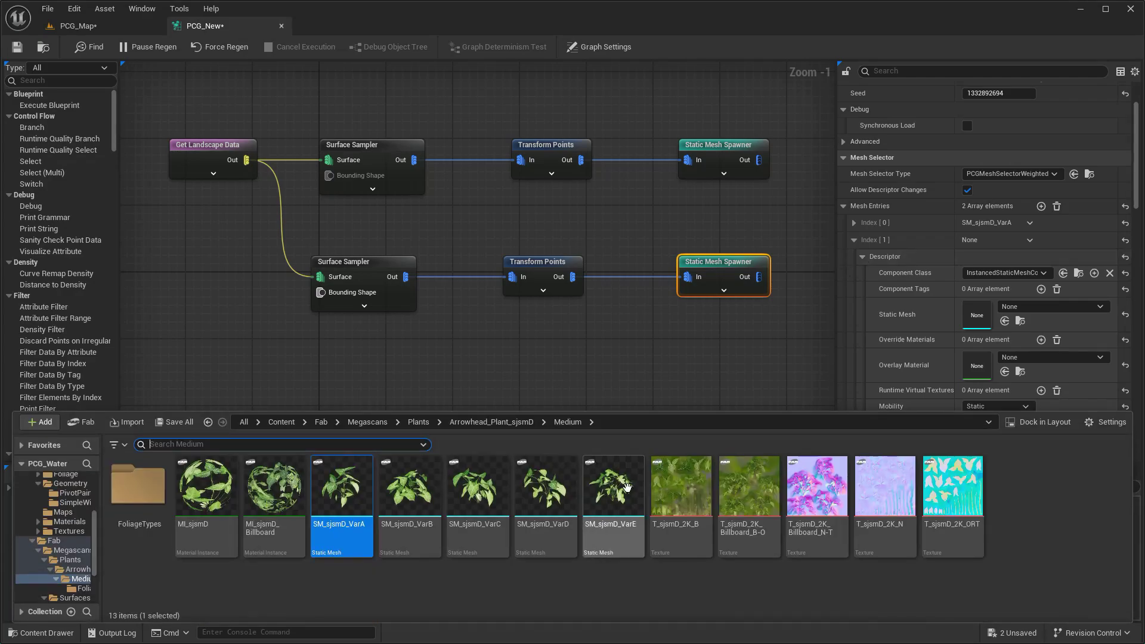
left_click(1004, 322)
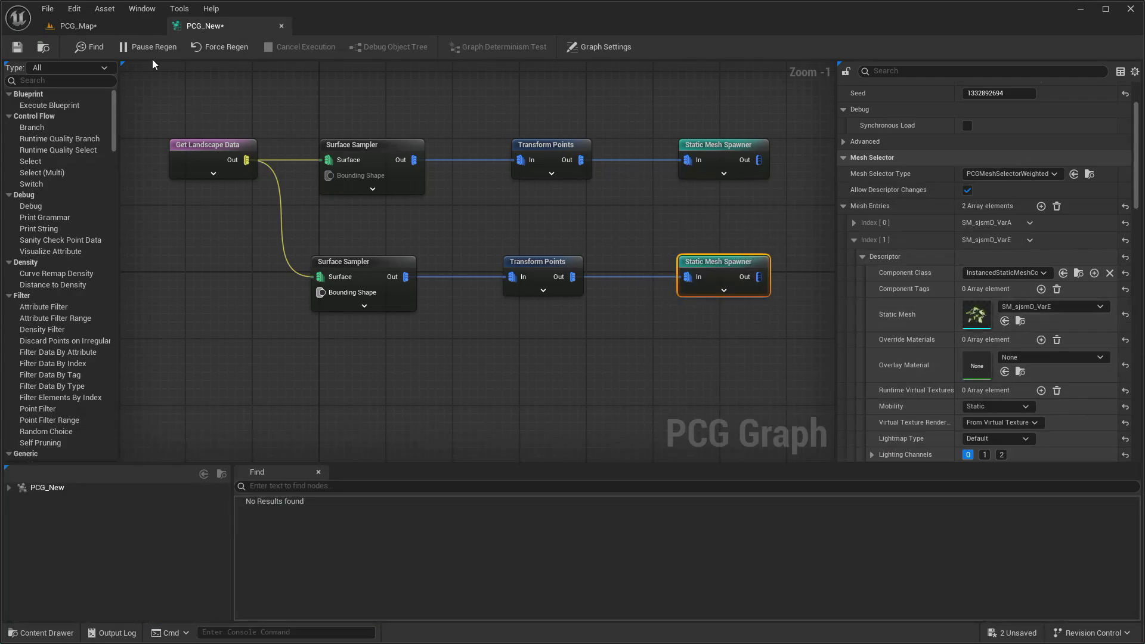
left_click(137, 27)
mouse_move(214, 29)
left_mouse_down()
mouse_move(782, 81)
mouse_move(720, 57)
left_mouse_up()
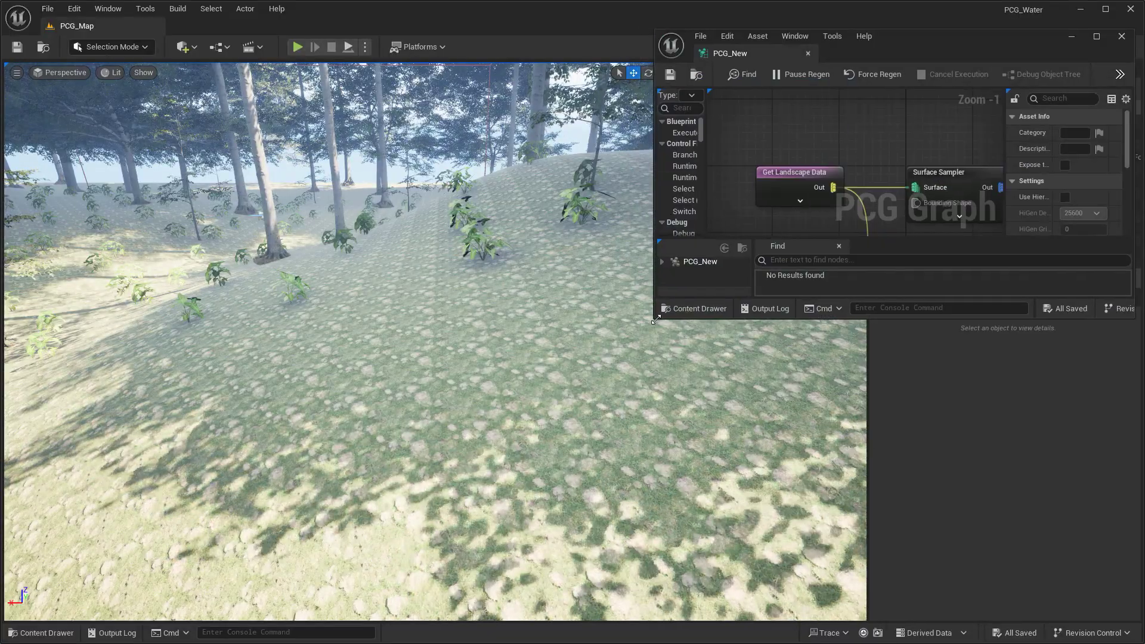
- Resize the floating graph, select the lower Surface Sampler, and set Point Extents to 10
left_click_drag(655, 320, 492, 611)
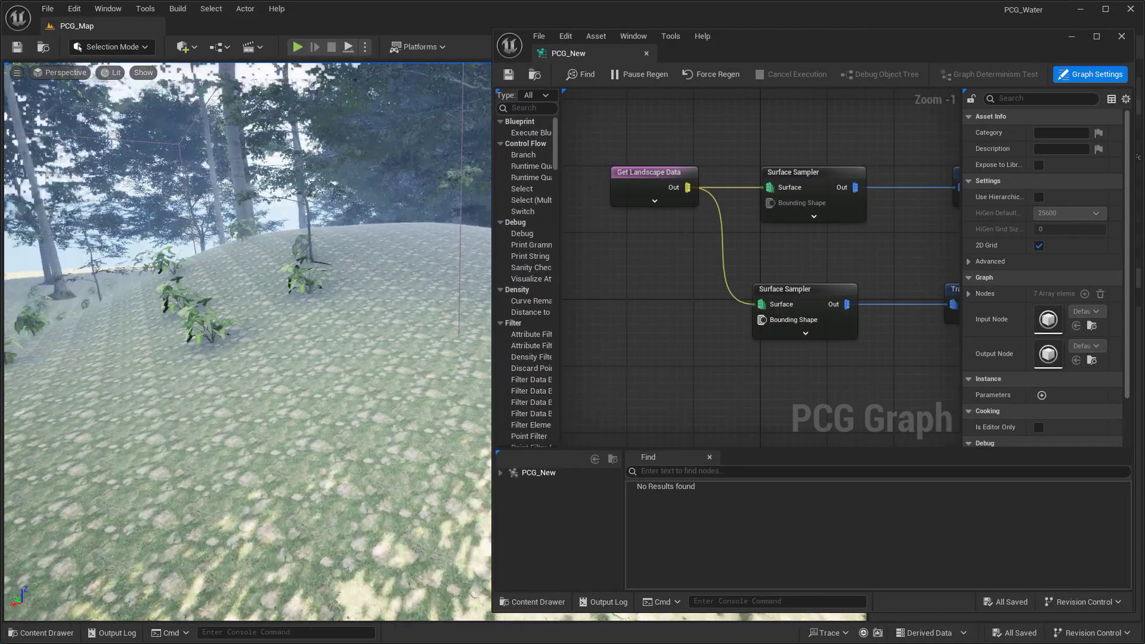
right_click_drag(655, 276, 578, 286)
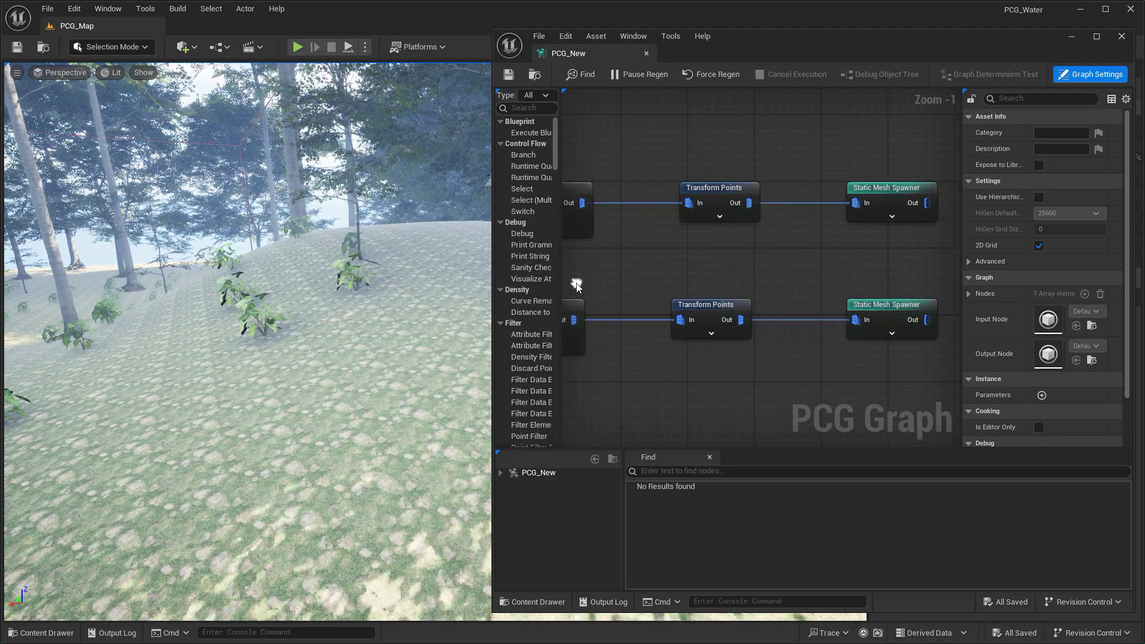
right_click_drag(649, 283, 605, 283)
mouse_move(711, 269)
left_mouse_down()
mouse_move(720, 359)
mouse_move(761, 338)
left_mouse_up()
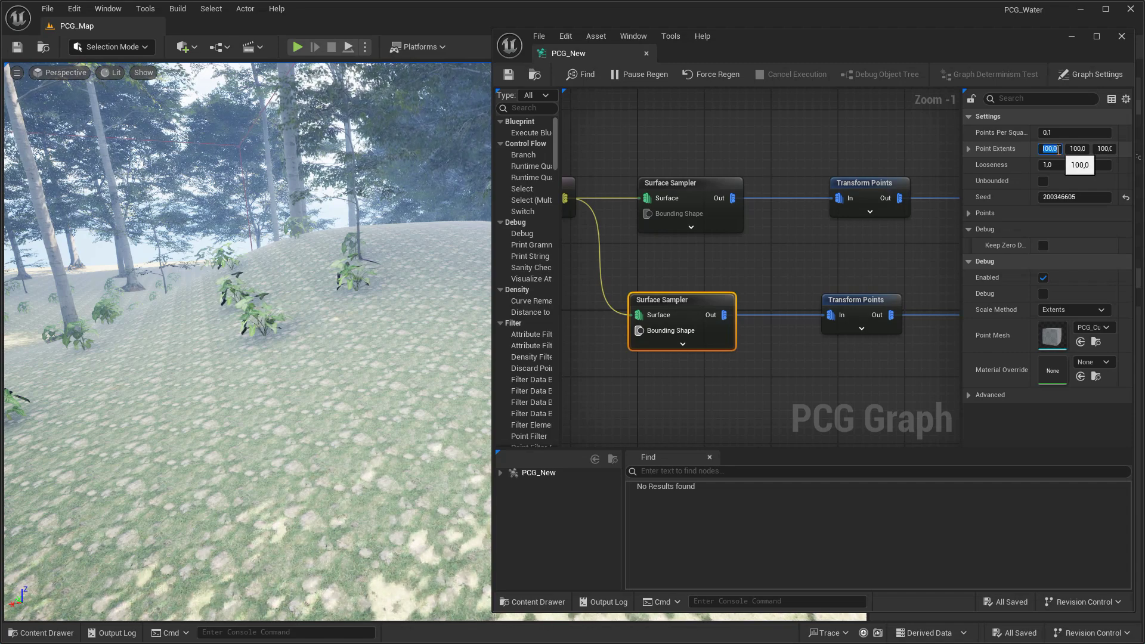
type("10")
key("Return")
- Set Points Per Squared Meter to 1.0, enable Unbounded, and dock the graph editor back
left_click_drag(961, 213, 928, 212)
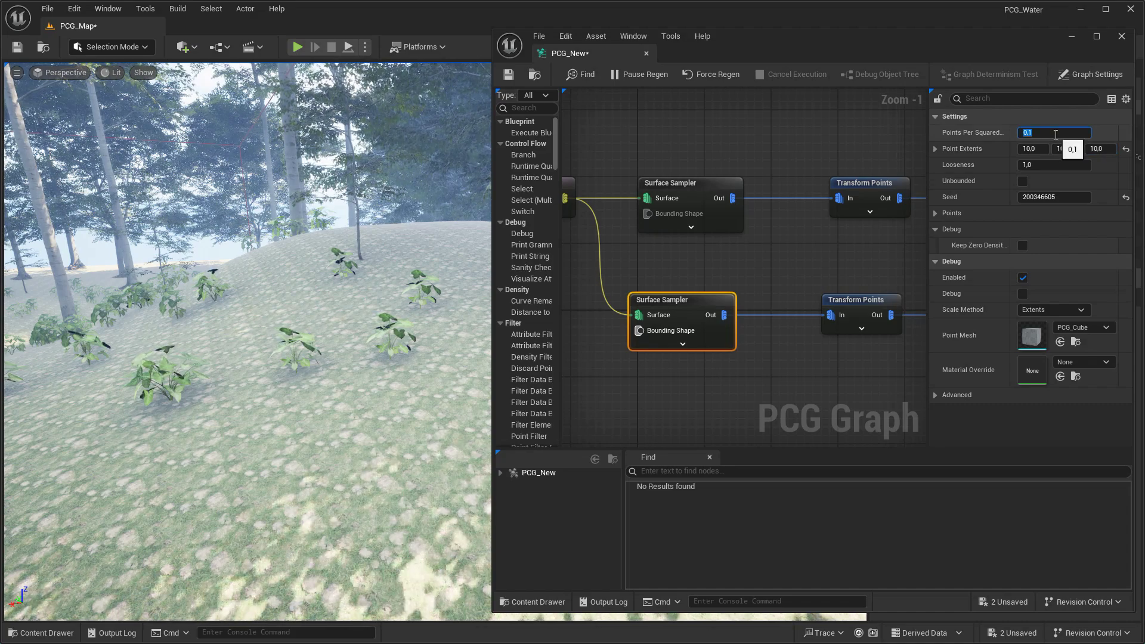
type("3")
key("Return")
left_click(1025, 182)
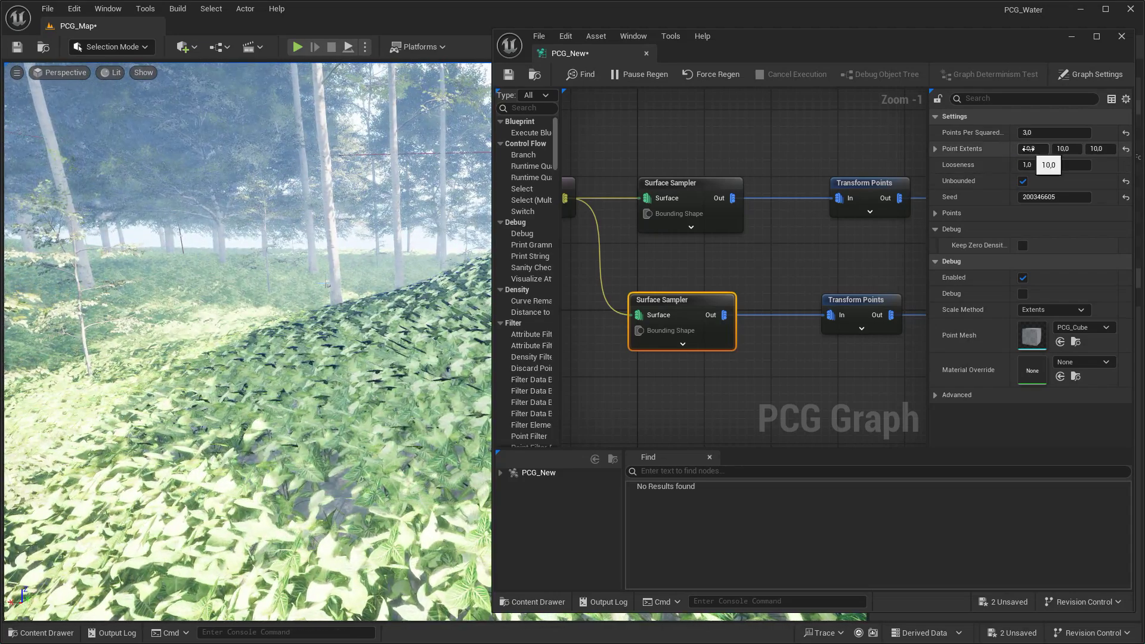
left_click(1052, 132)
type("1")
key("Return")
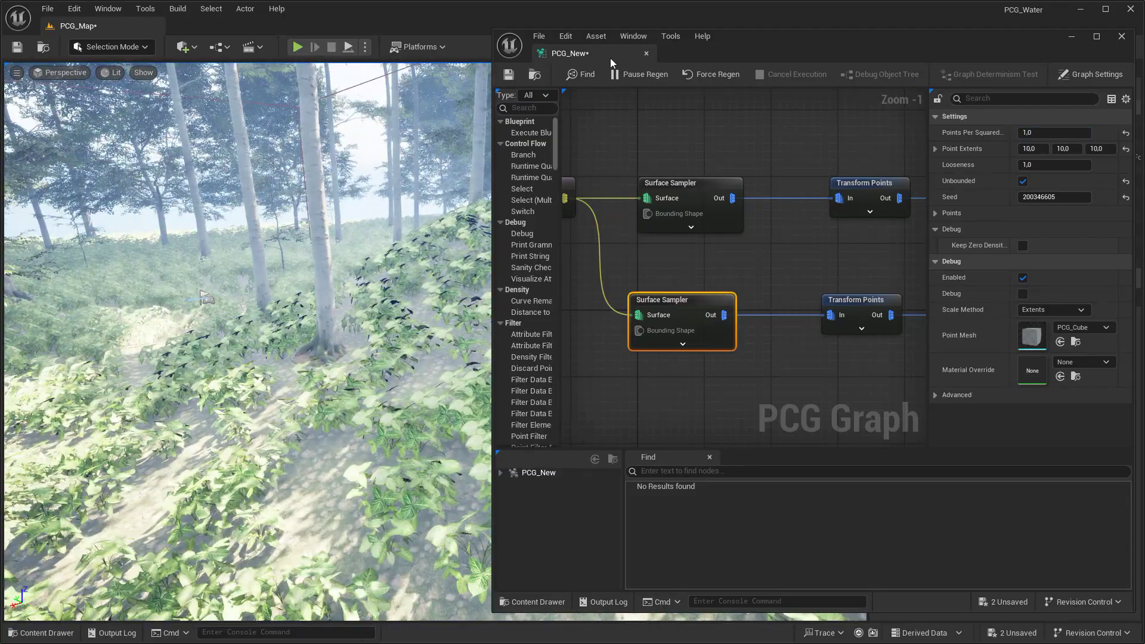
left_click_drag(610, 59, 203, 25)
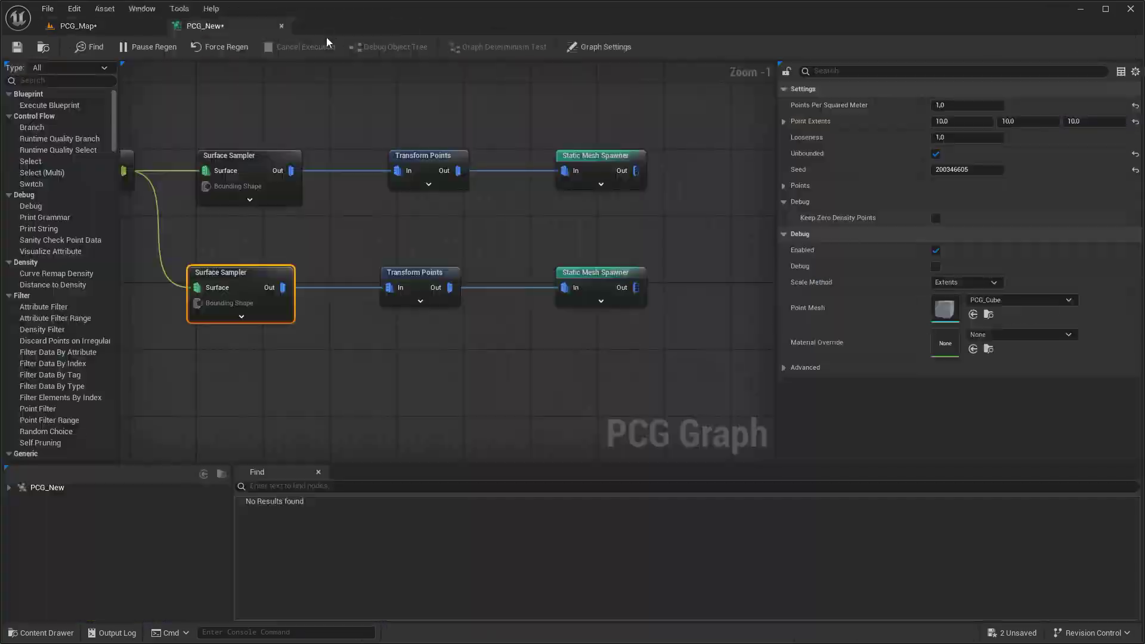
- Duplicate the Get Landscape Data node for the lower Surface Sampler, then save all from the level
left_click(77, 26)
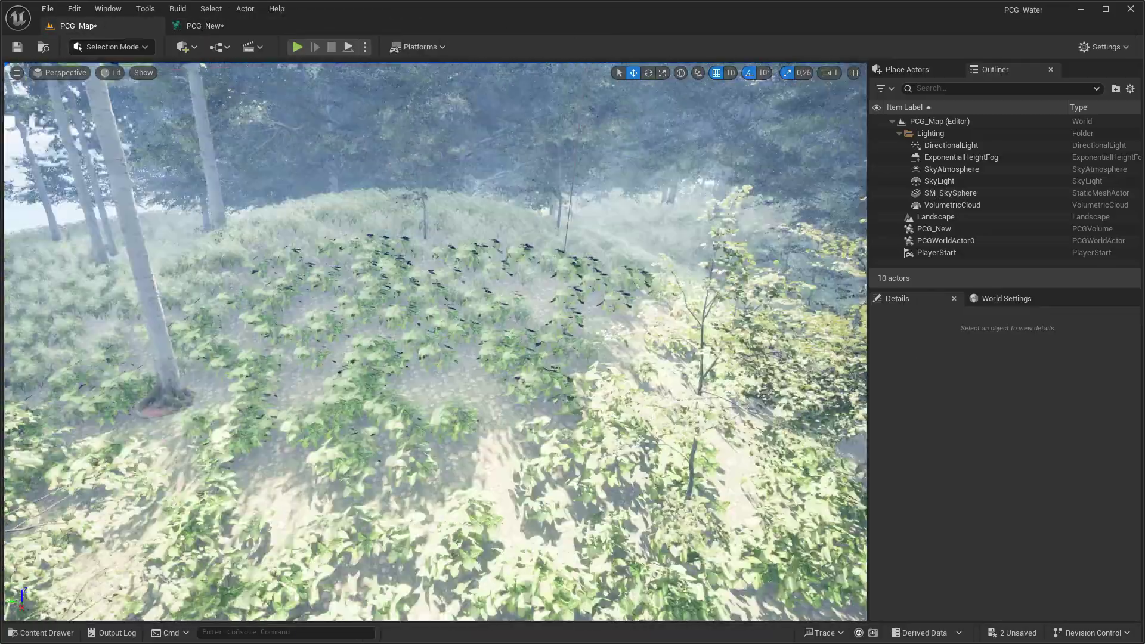
right_click_drag(434, 341, 418, 333)
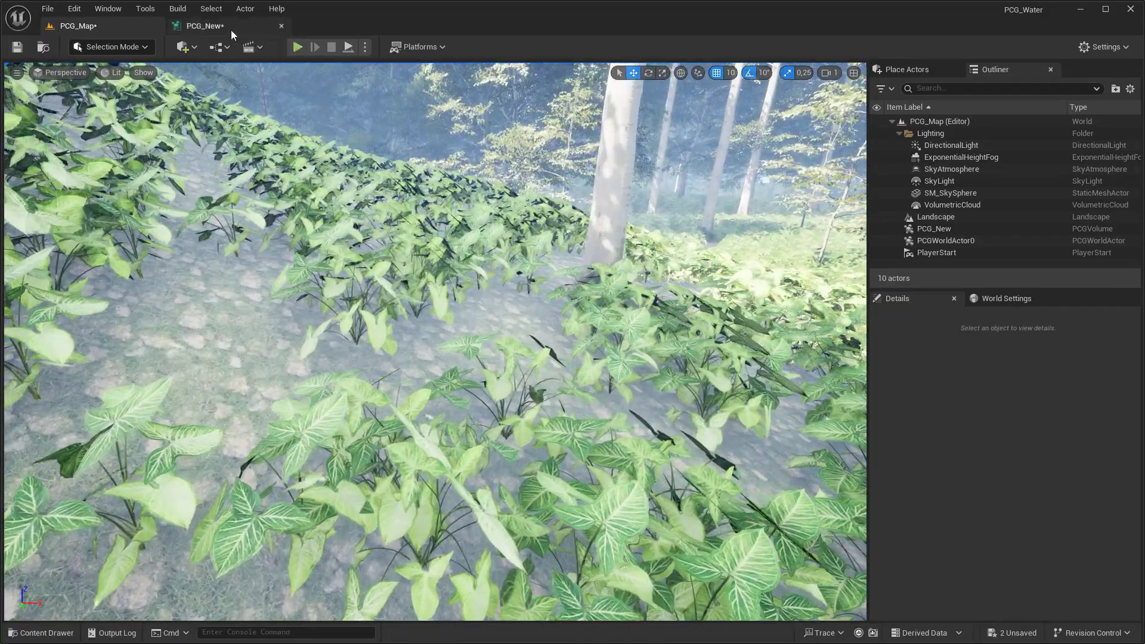
left_click(231, 29)
right_click_drag(320, 138, 650, 146)
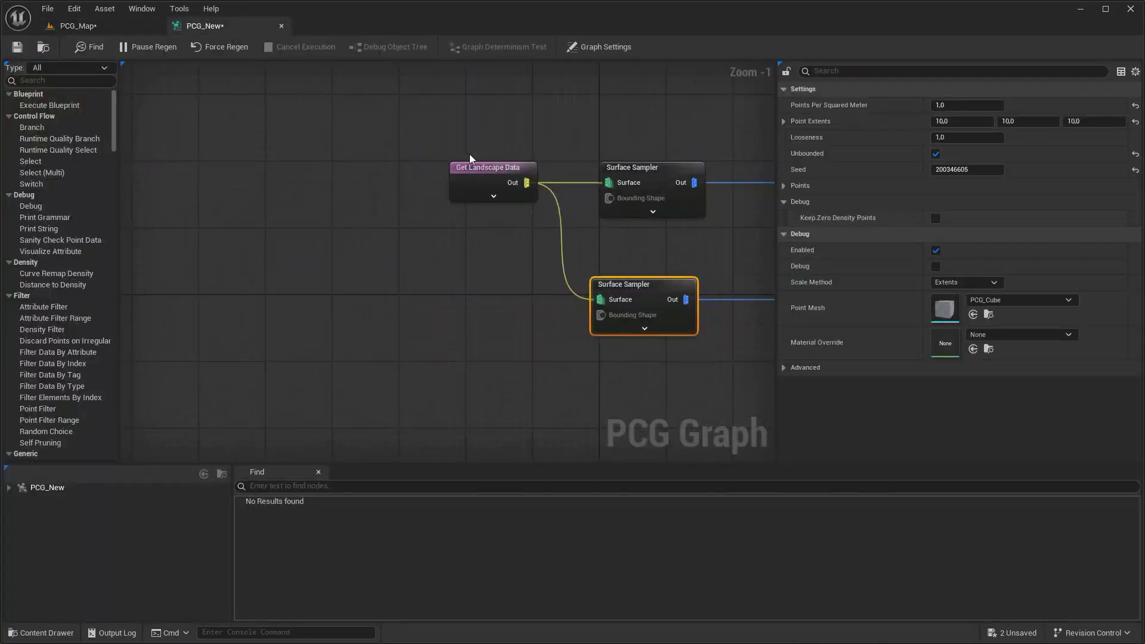
left_click(485, 167)
left_click(454, 277)
key("ctrl+v")
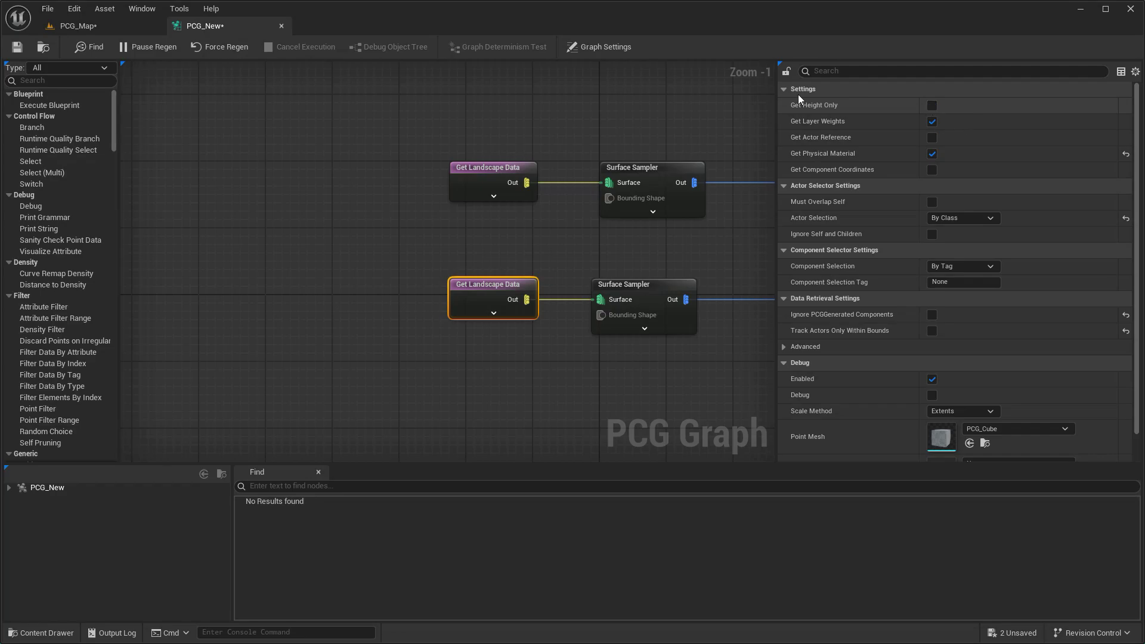
left_click(78, 25)
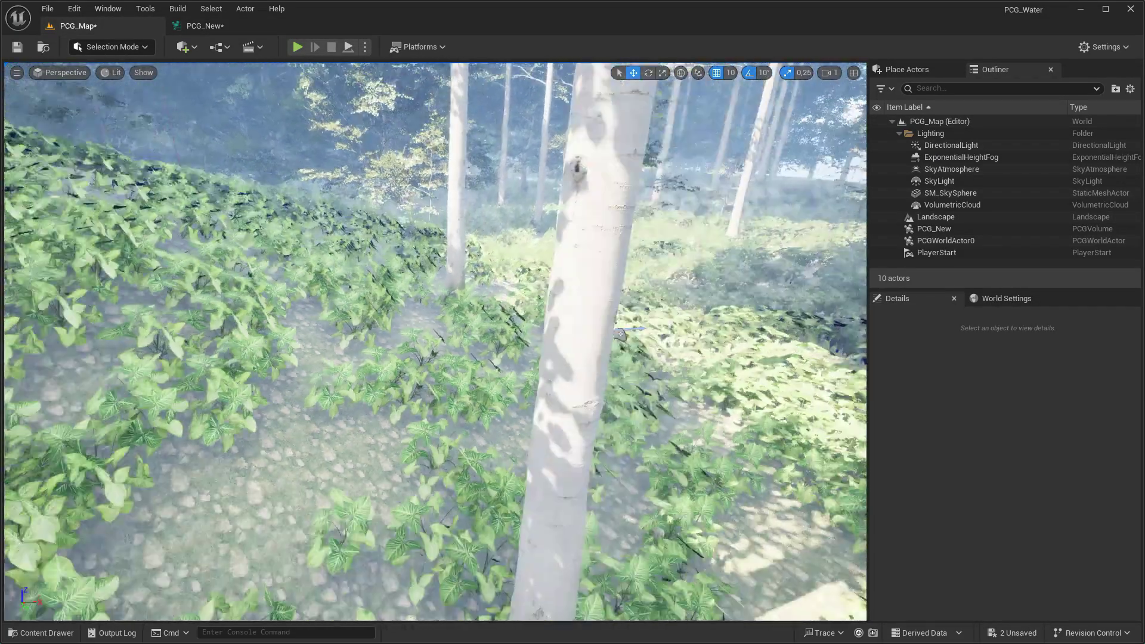
key("ctrl+shift+s")
- Place a Water Body River from the Place Actors 'water' search and focus the view on it
left_click(906, 69)
left_click(929, 89)
type("w")
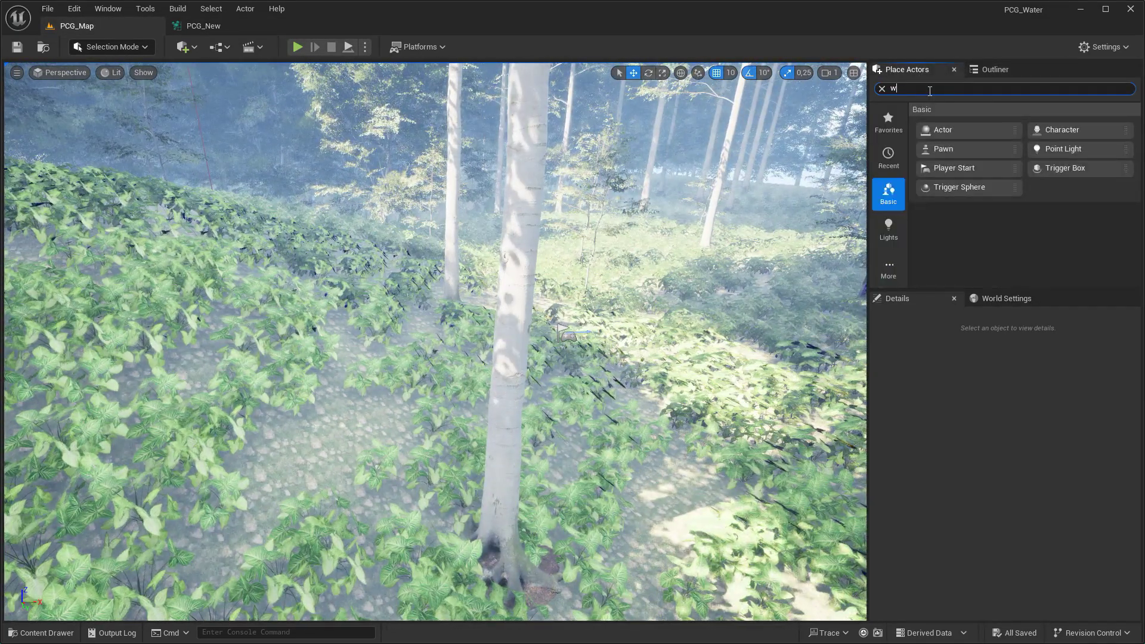
type("ater")
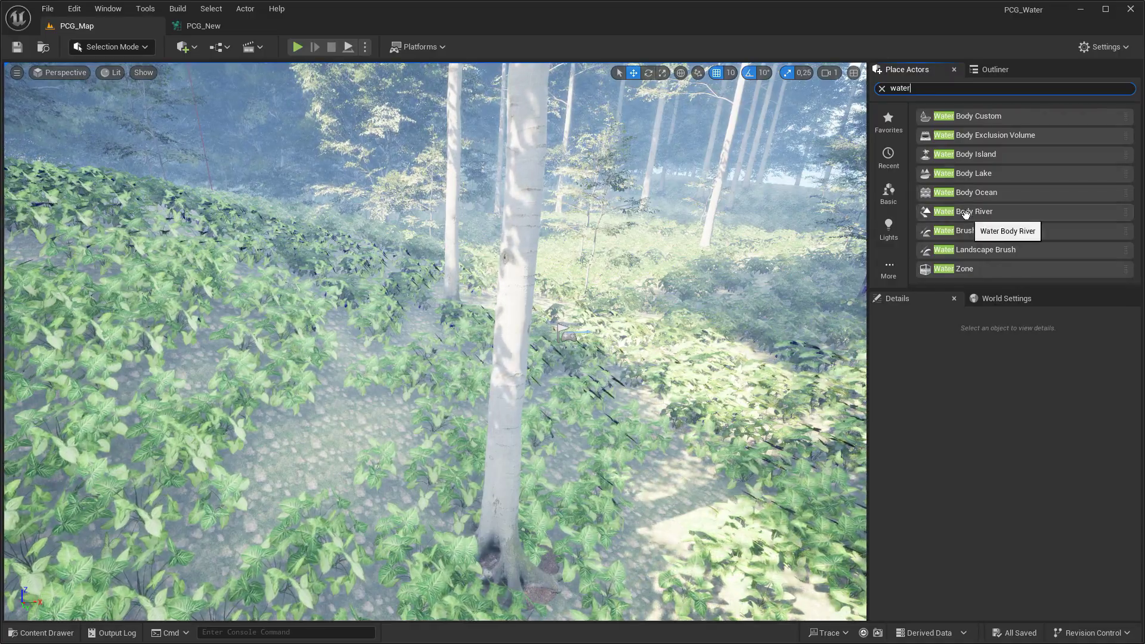
left_click_drag(966, 212, 626, 393)
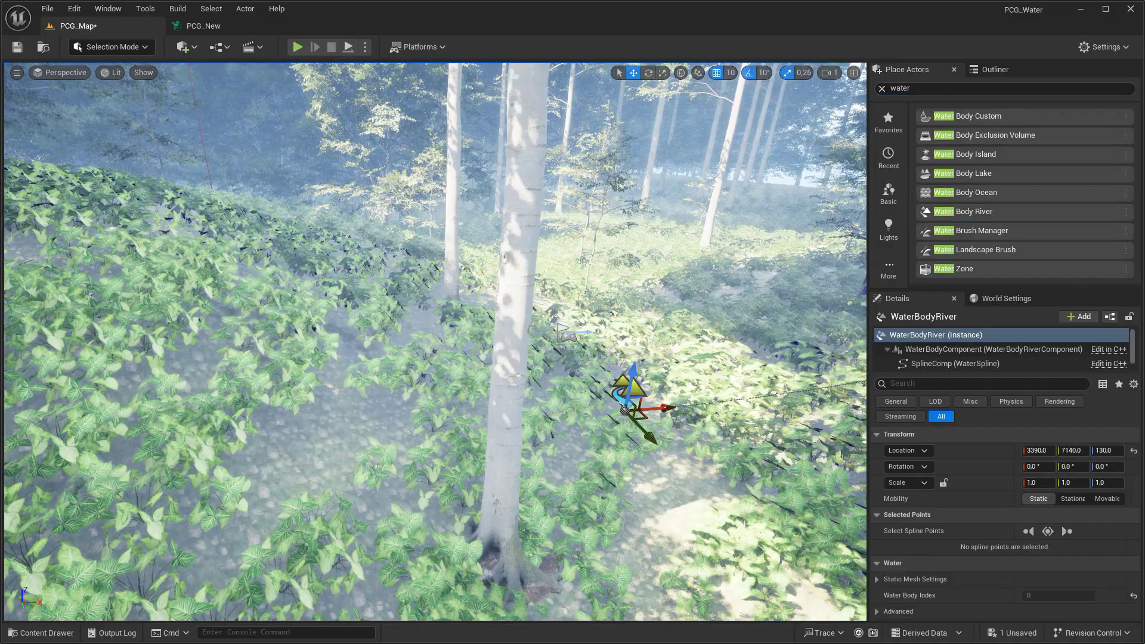
key("f")
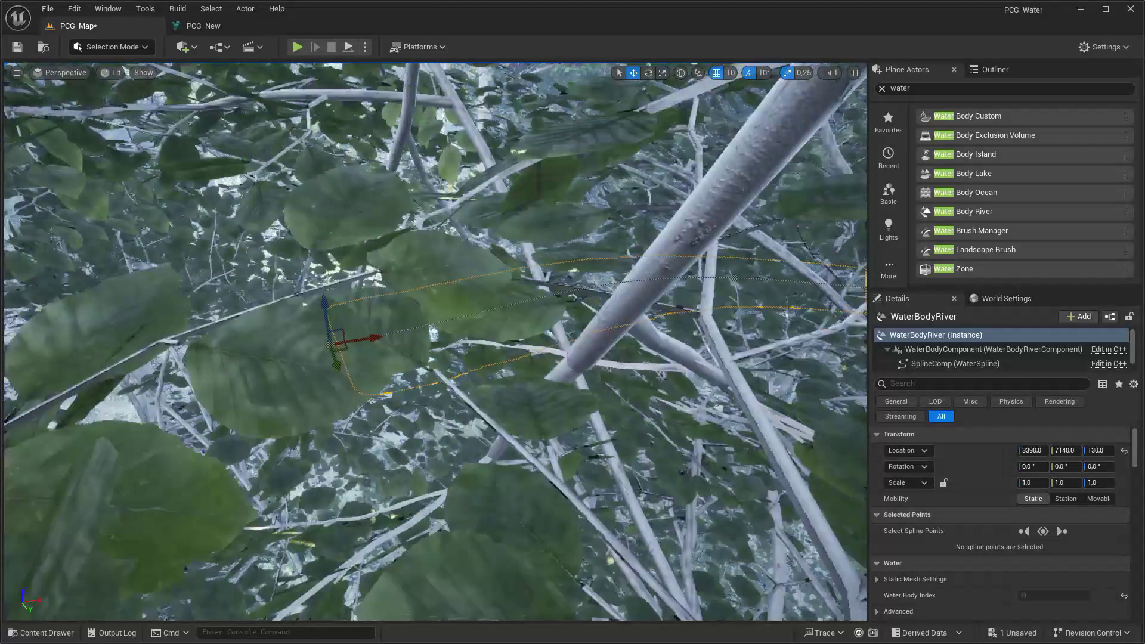
left_click(239, 31)
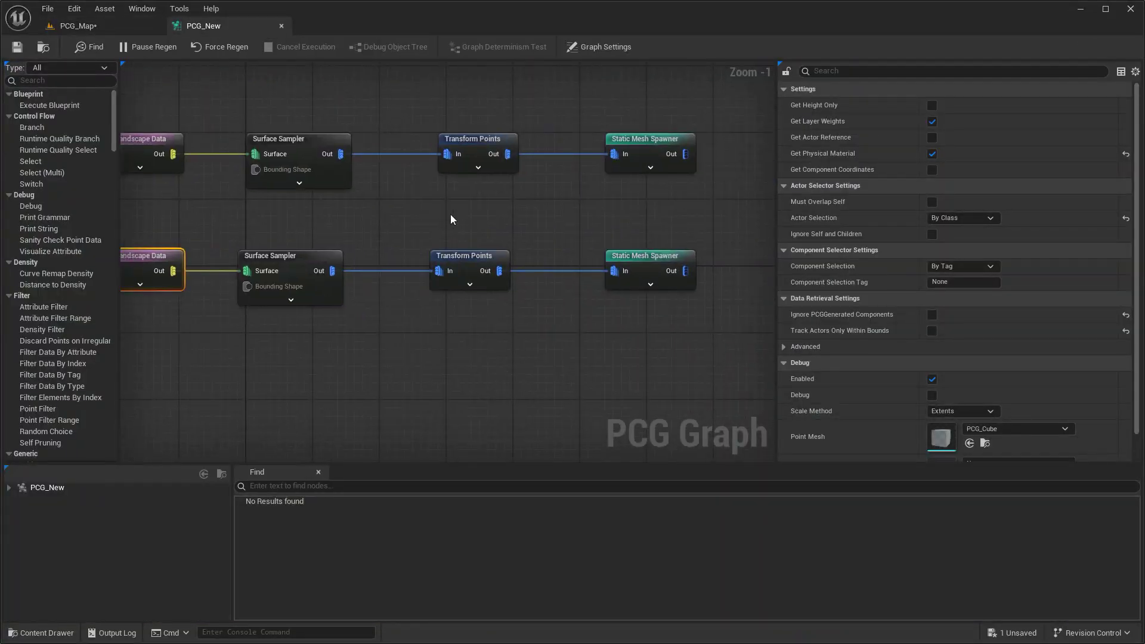
right_click_drag(451, 219, 457, 222)
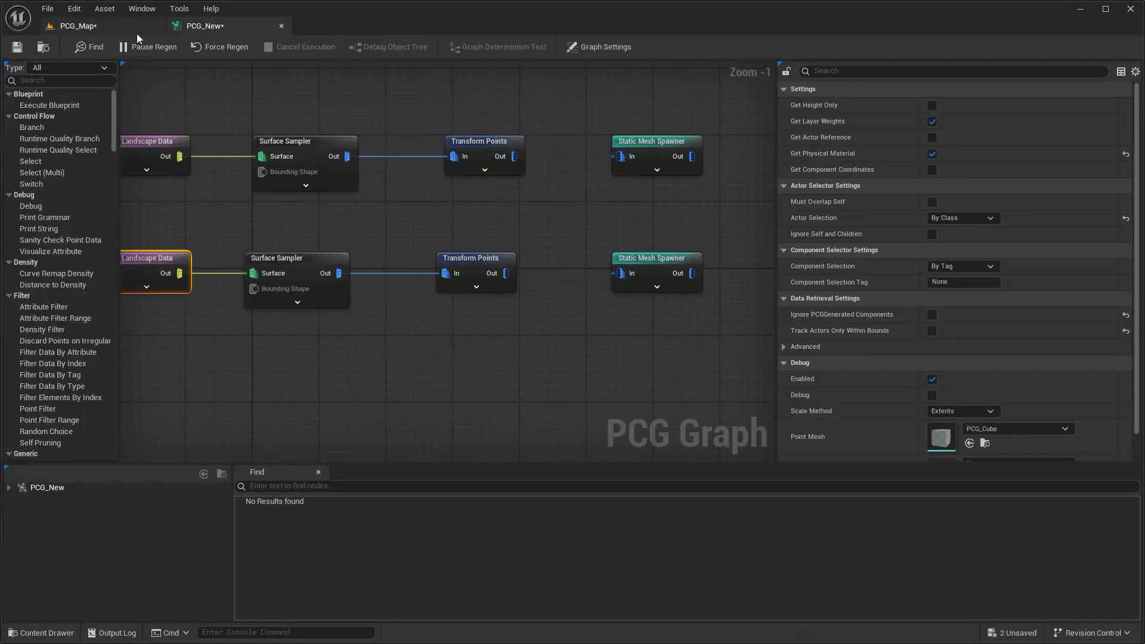
left_click(120, 25)
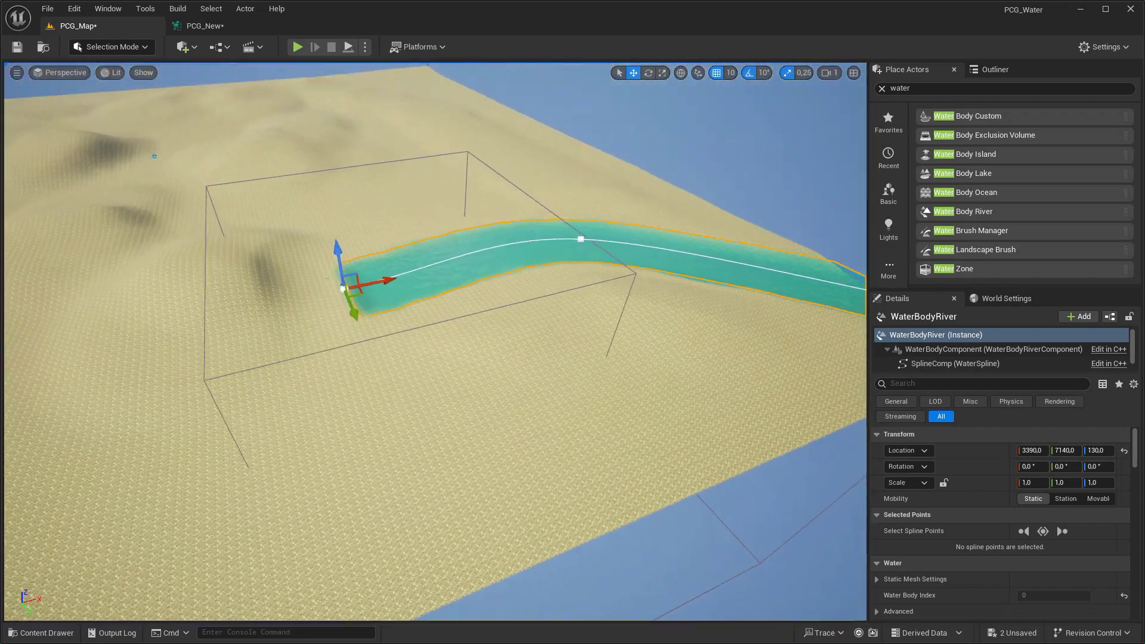
- Shift the river along X and Y, add new bends, and extend its end along X
left_click_drag(372, 279, 155, 251, "shift")
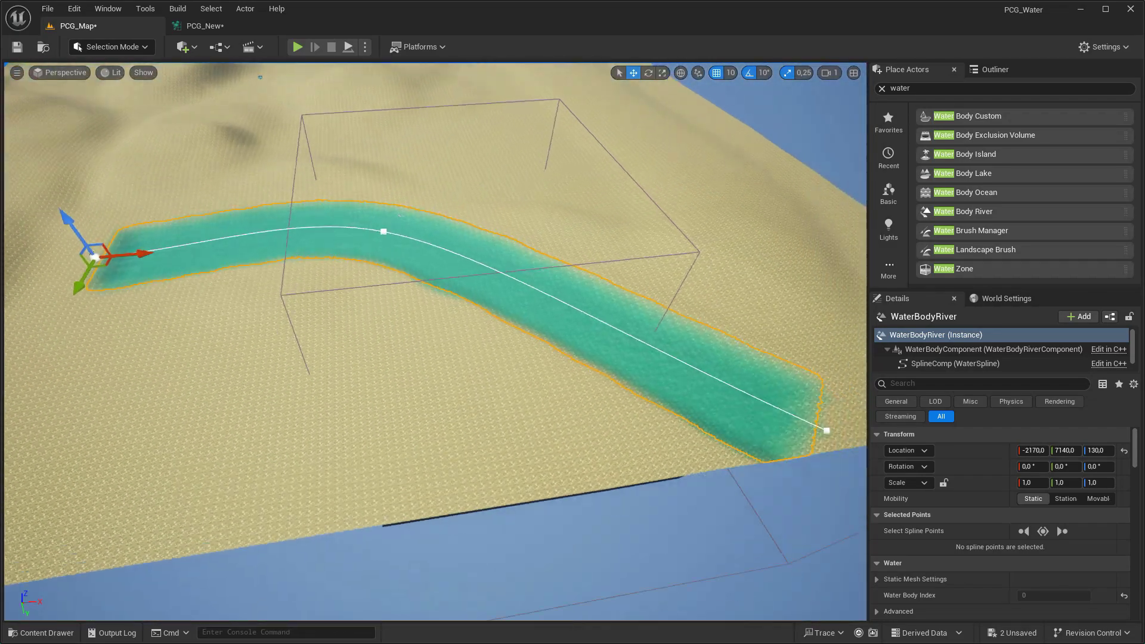
left_click_drag(106, 278, 146, 196, "shift")
left_click_drag(334, 178, 289, 140)
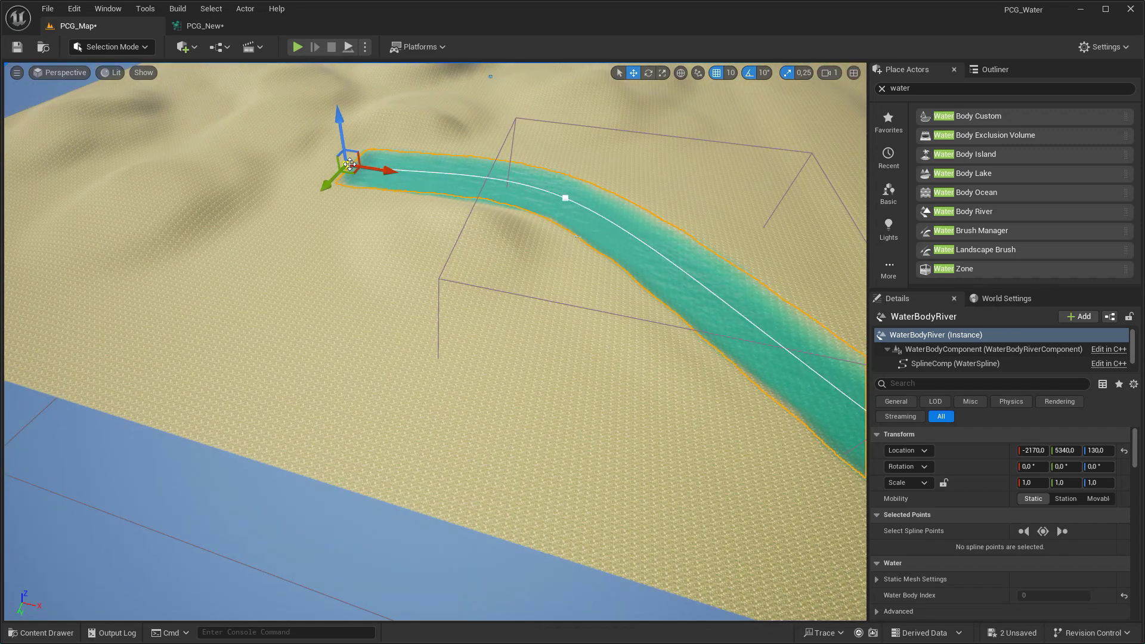
left_click_drag(349, 164, 409, 89, "alt")
scroll(420, 125, "down", 3)
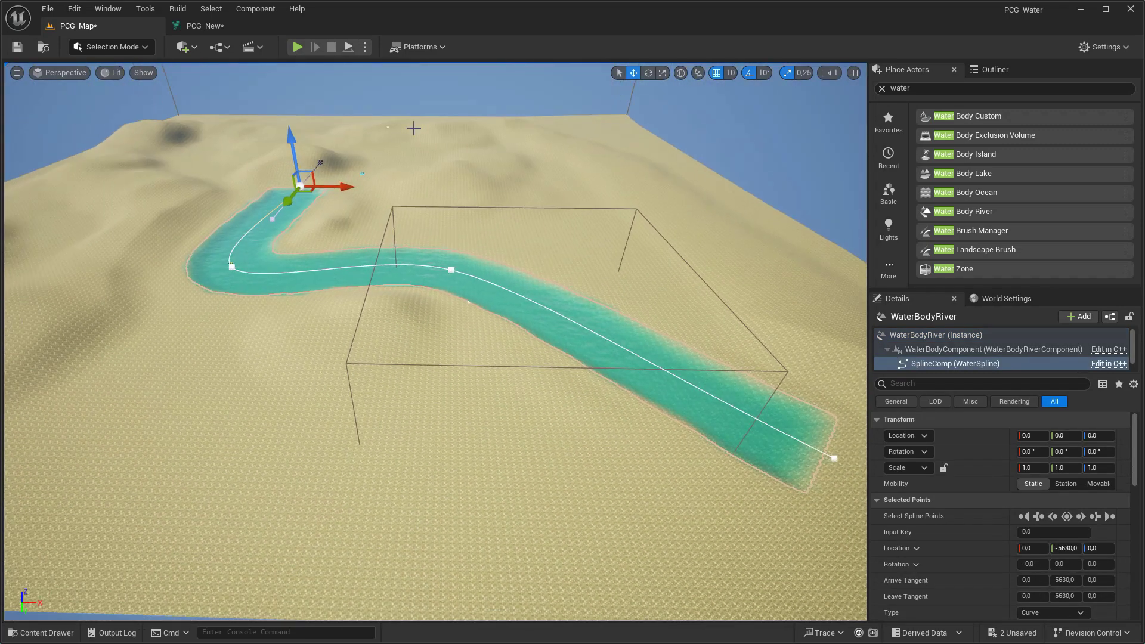
left_click_drag(343, 189, 599, 204, "alt")
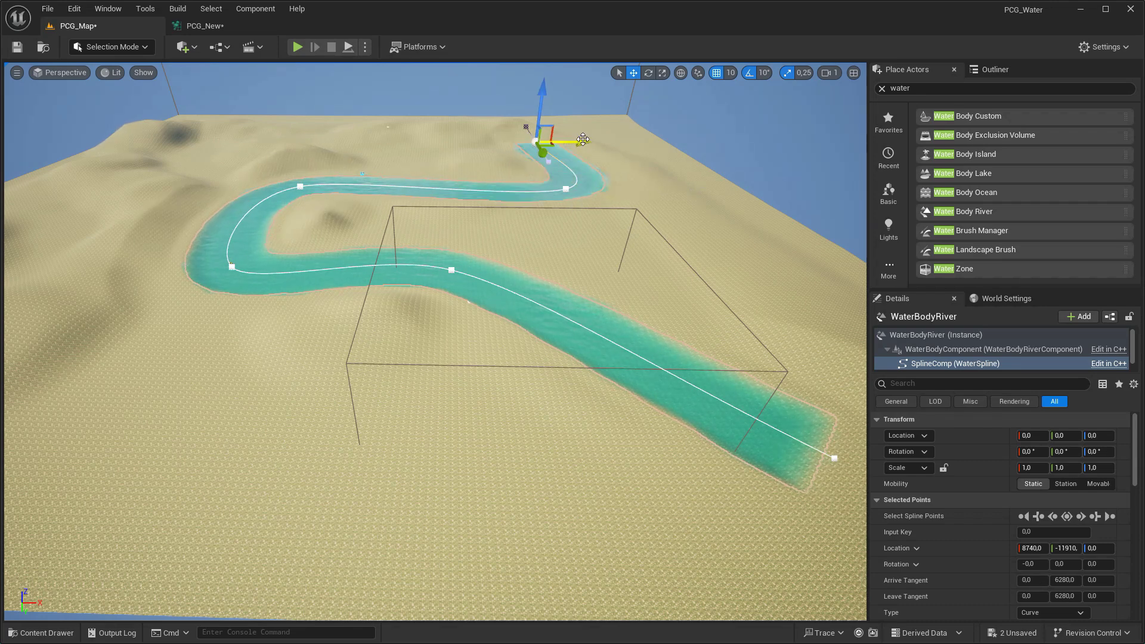
middle_click_drag(812, 286, 618, 215)
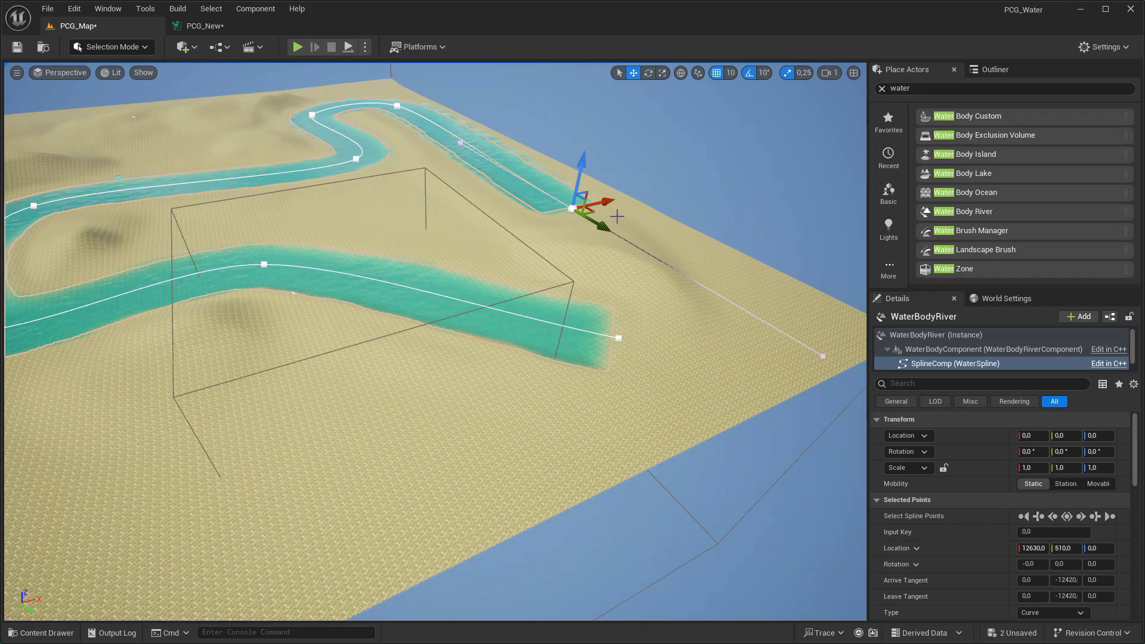
left_click_drag(618, 212, 511, 228, "alt")
left_click_drag(589, 347, 601, 341)
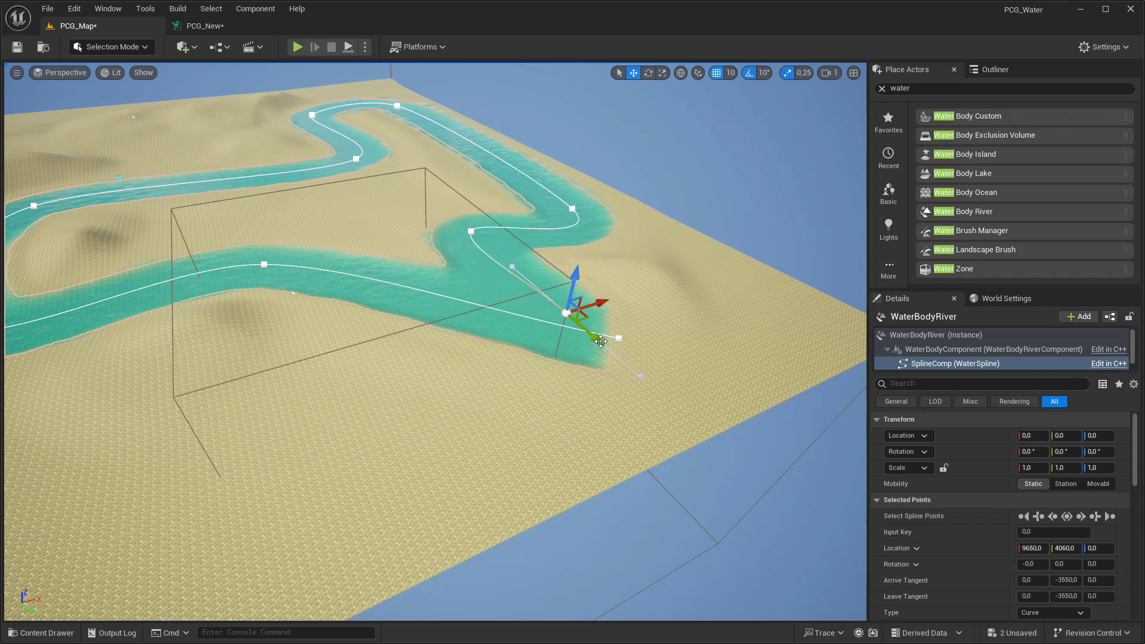
middle_click_drag(478, 258, 417, 225)
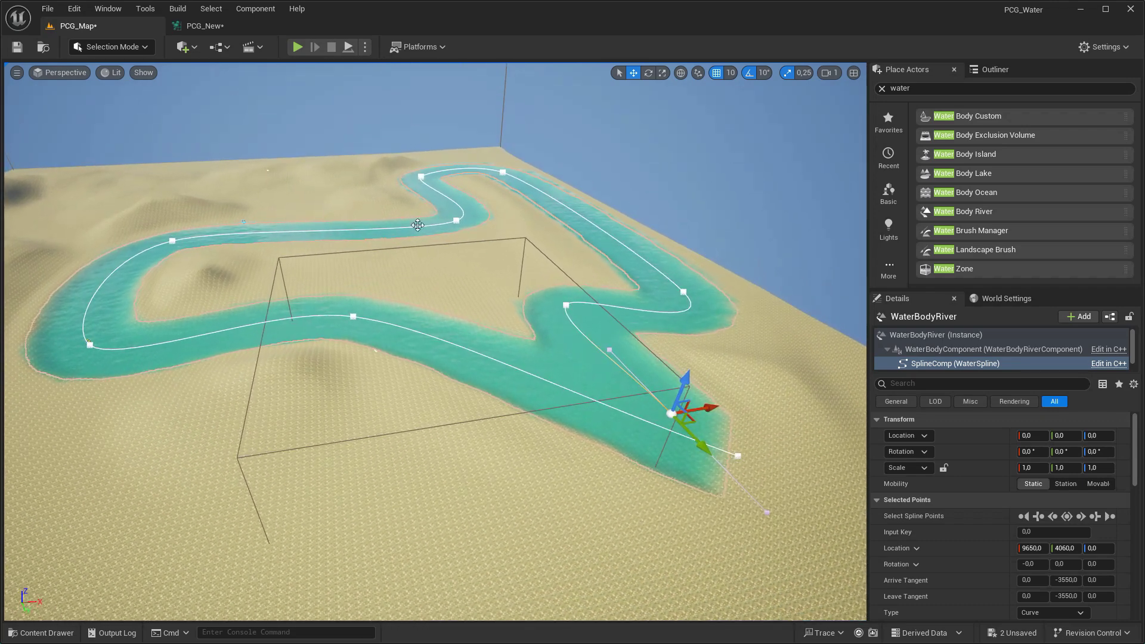
- Nudge the river left, drag its end spline point to reshape the final bend, and save all
left_click(995, 72)
left_click(946, 251)
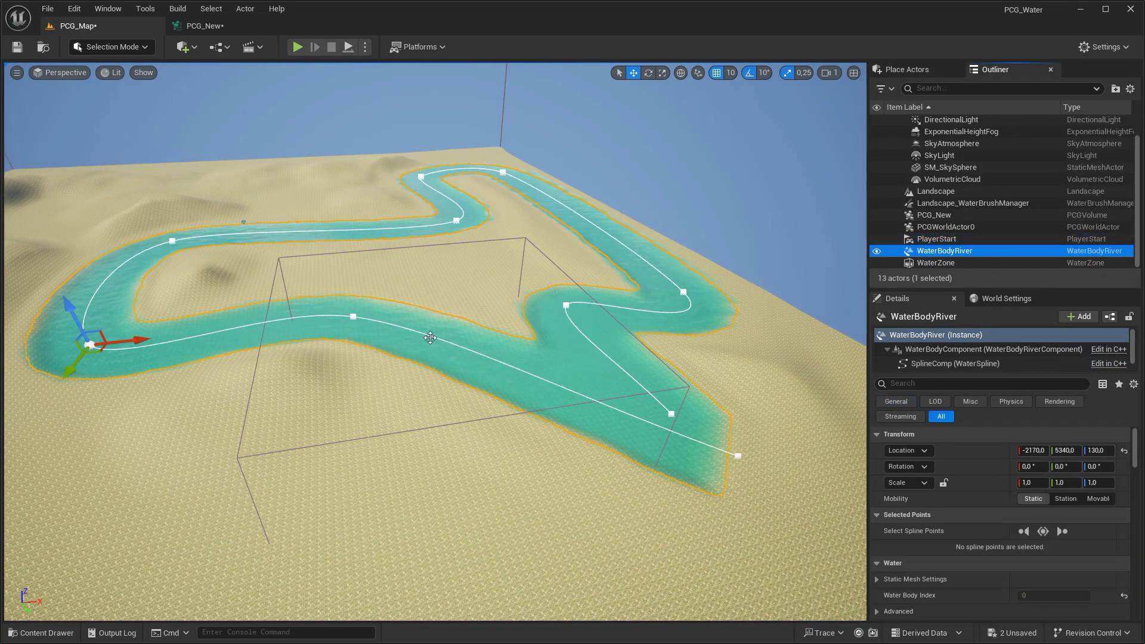
left_click_drag(143, 340, 65, 342)
key("f")
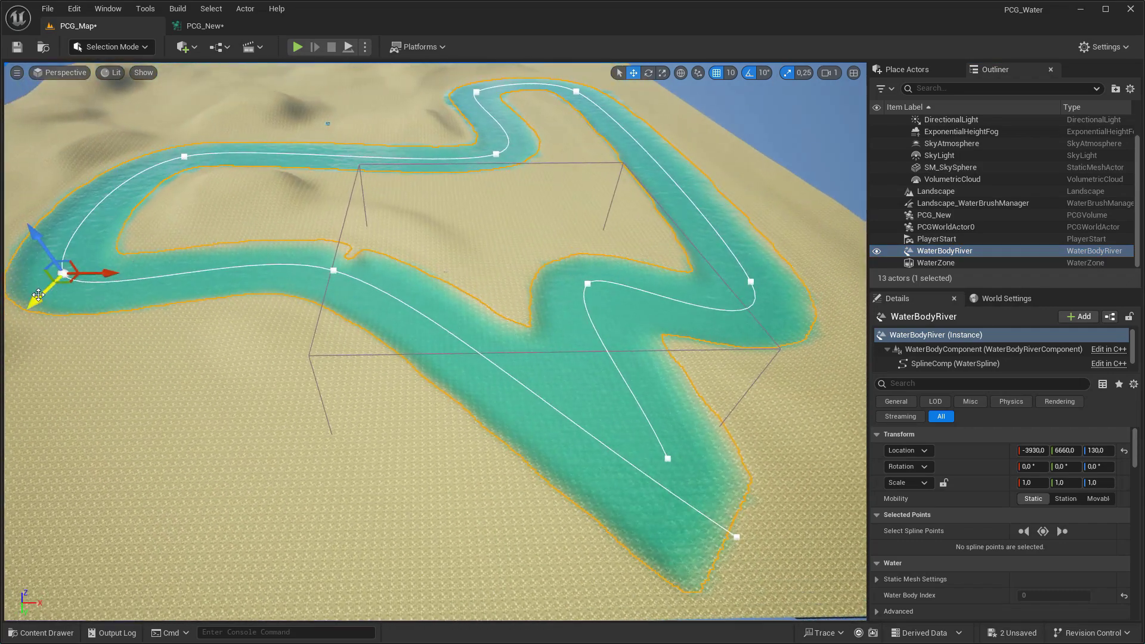
left_click_drag(38, 294, 38, 274)
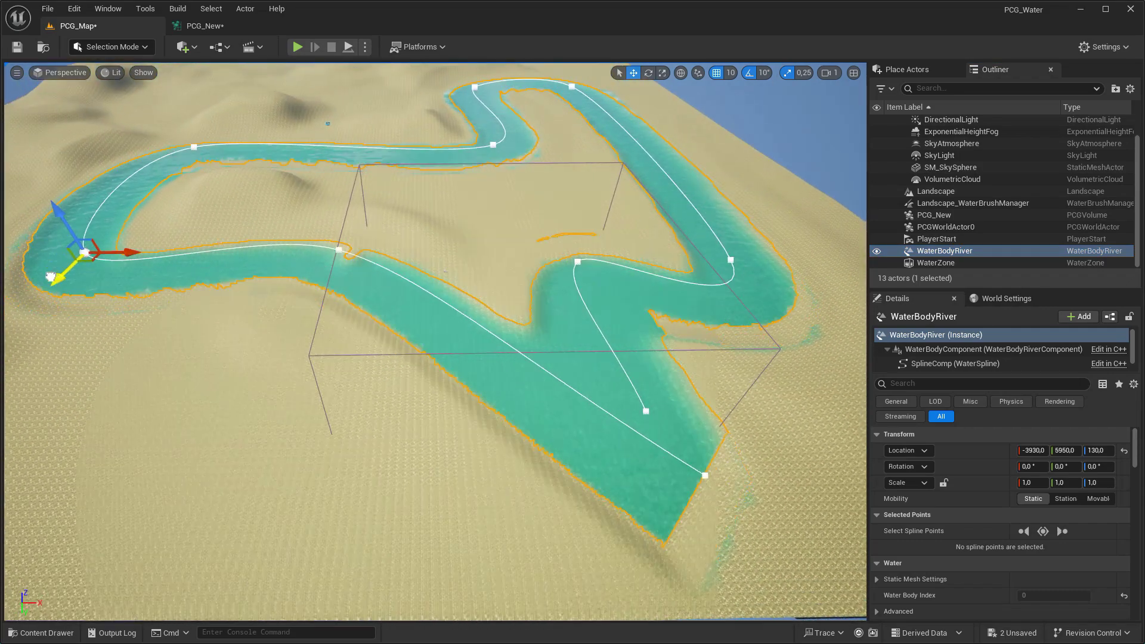
left_click(667, 478)
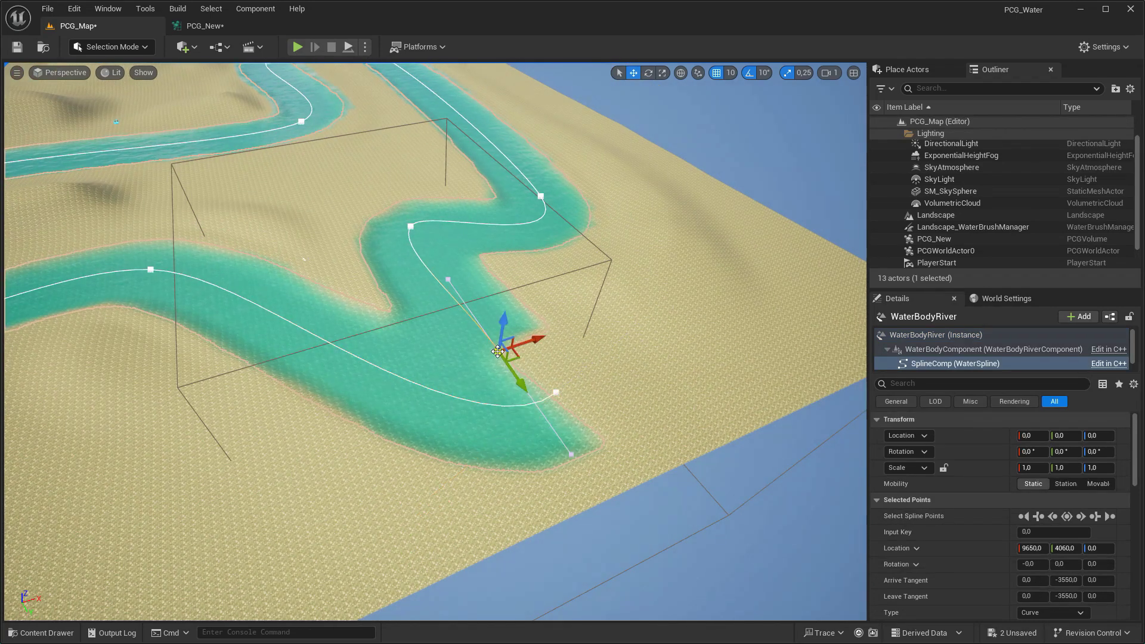
left_click_drag(529, 341, 628, 338)
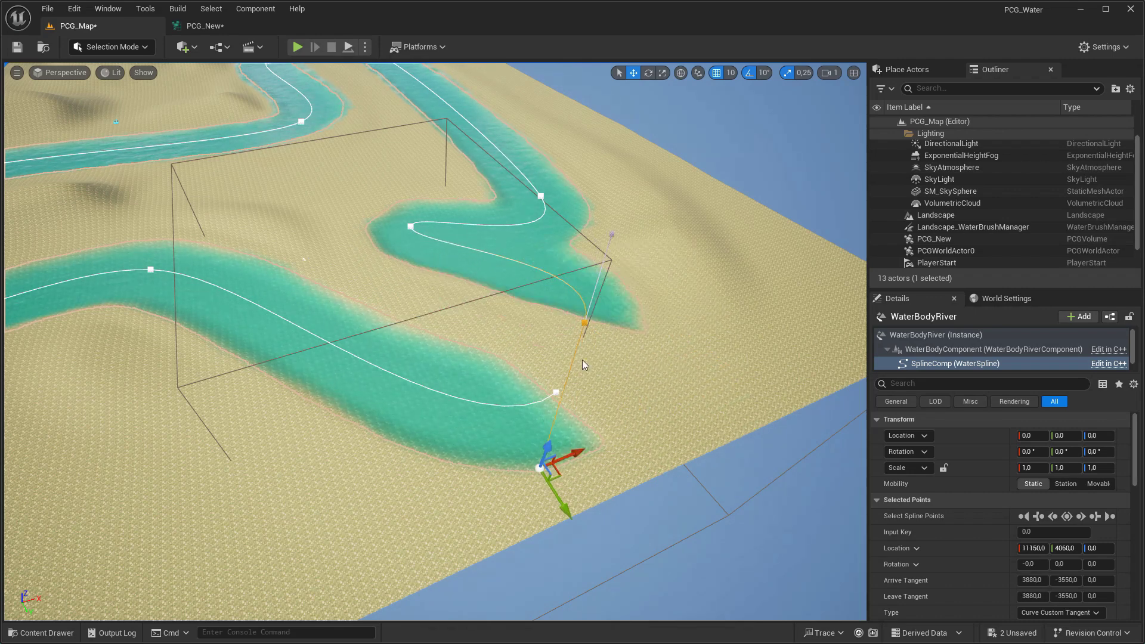
middle_click_drag(583, 322, 609, 327)
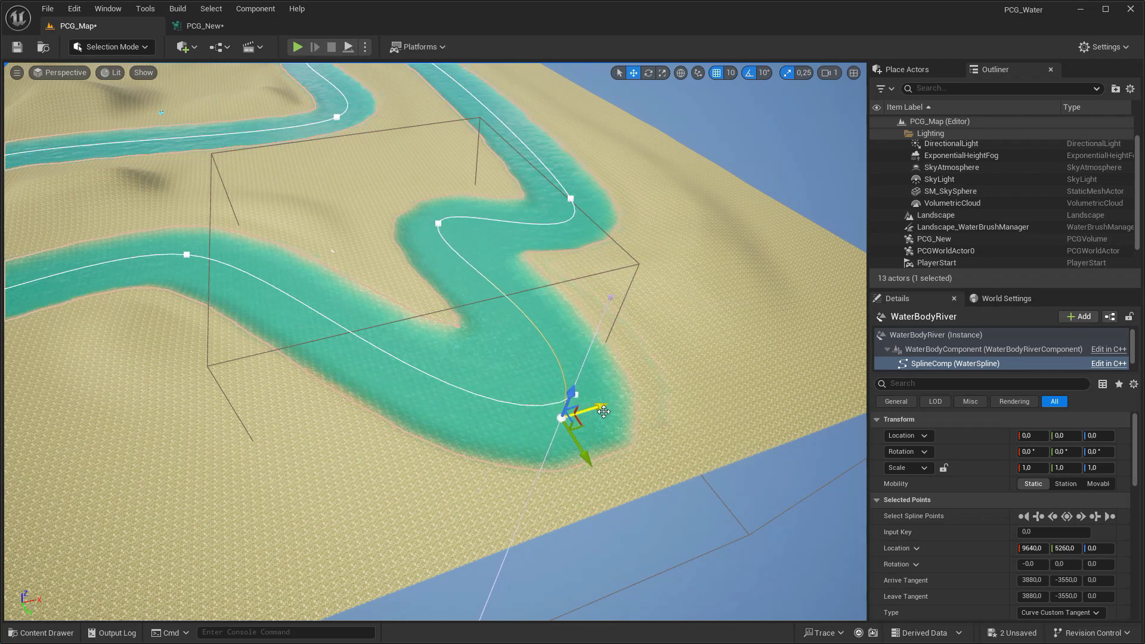
right_click_drag(603, 411, 572, 417)
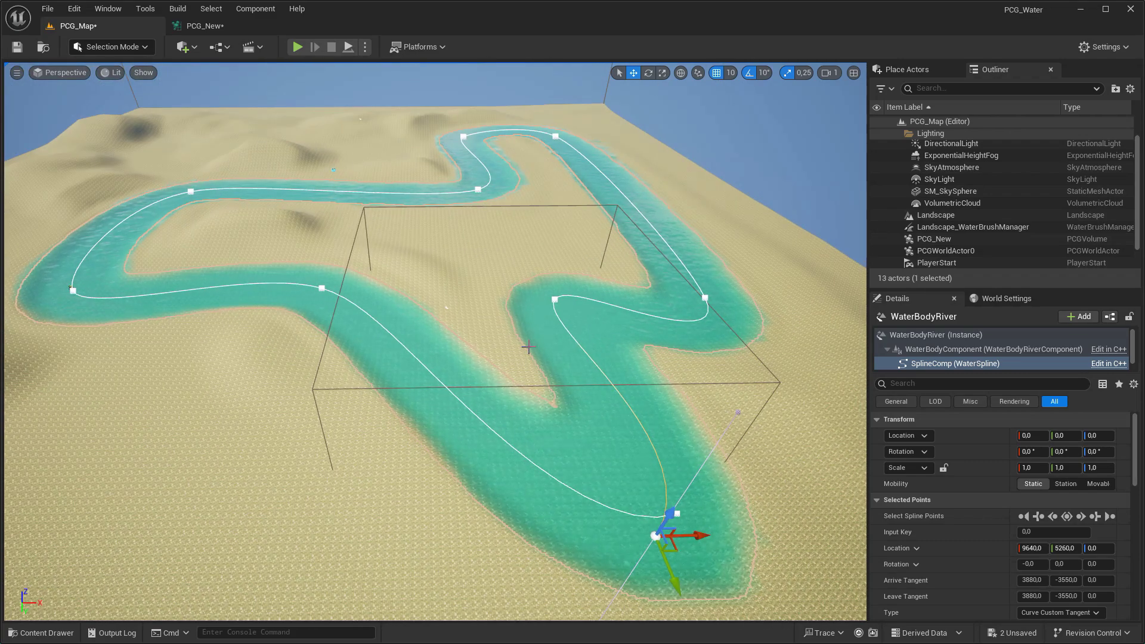
right_click_drag(528, 346, 524, 280)
key("ctrl+shift+s")
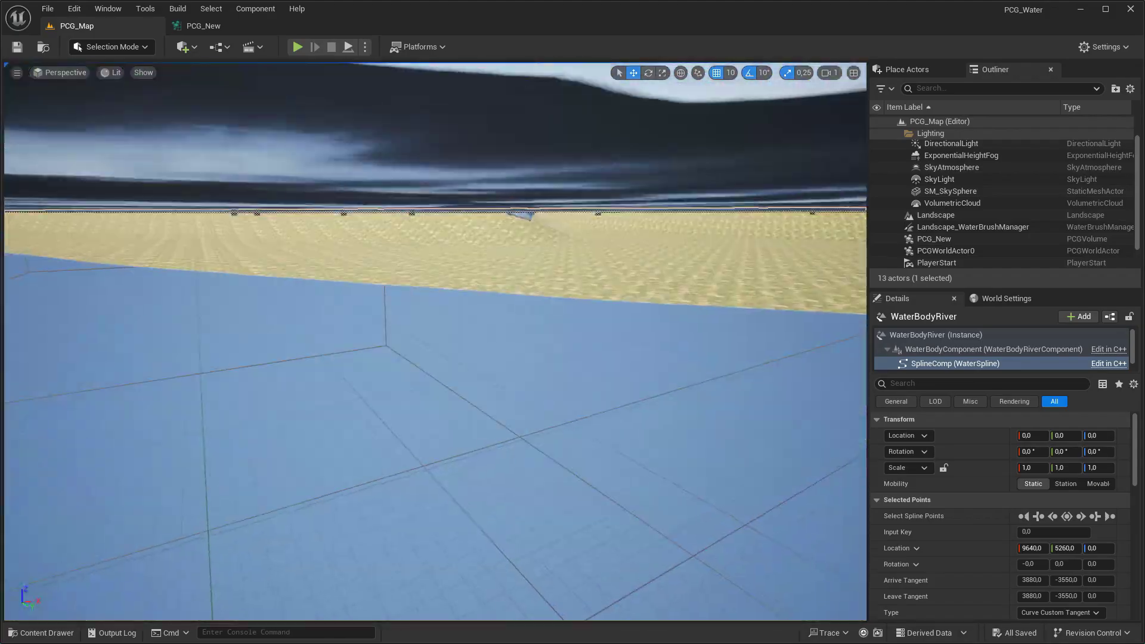
- Select WaterBodyRiver and drag it down until its Location Z is -330
key("f")
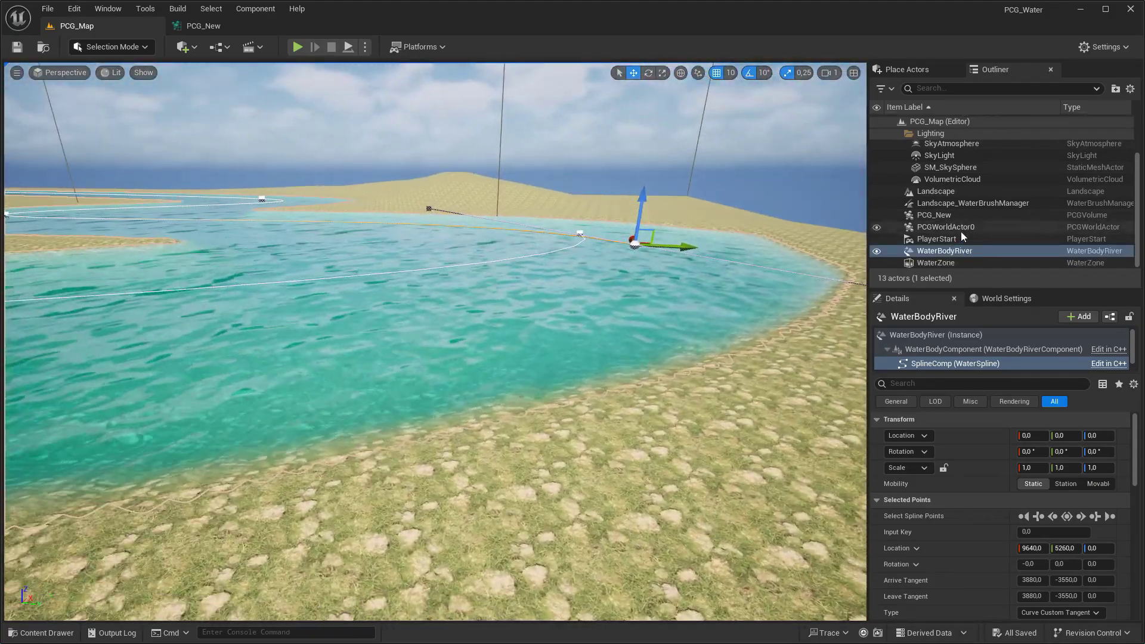
left_click(953, 239)
left_click(943, 251)
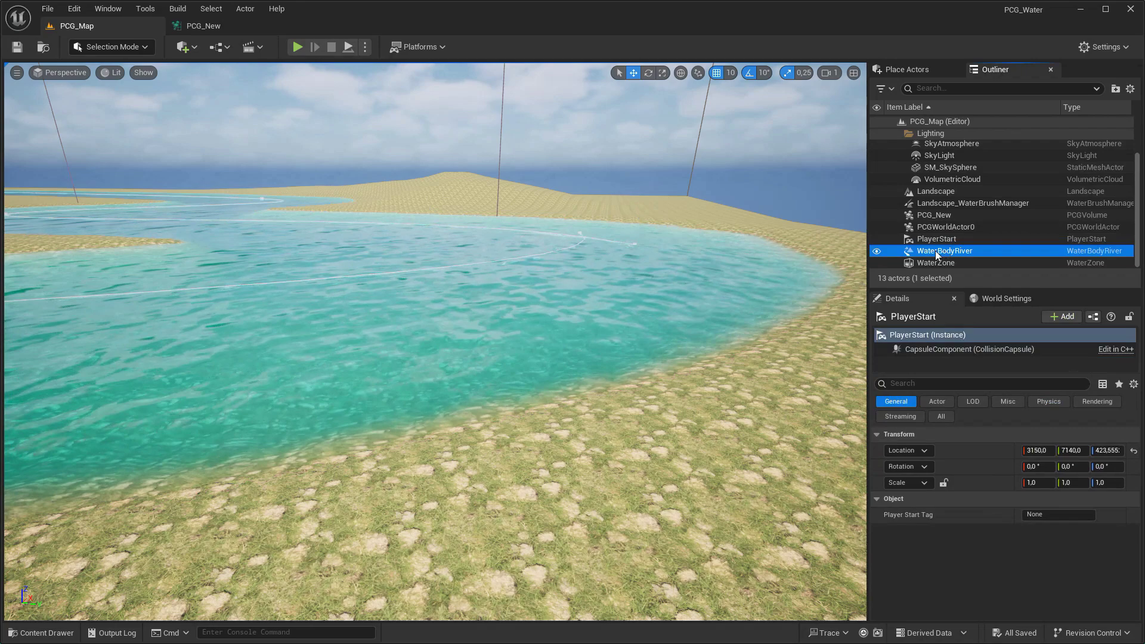
double_click(944, 251)
left_click_drag(315, 161, 310, 163)
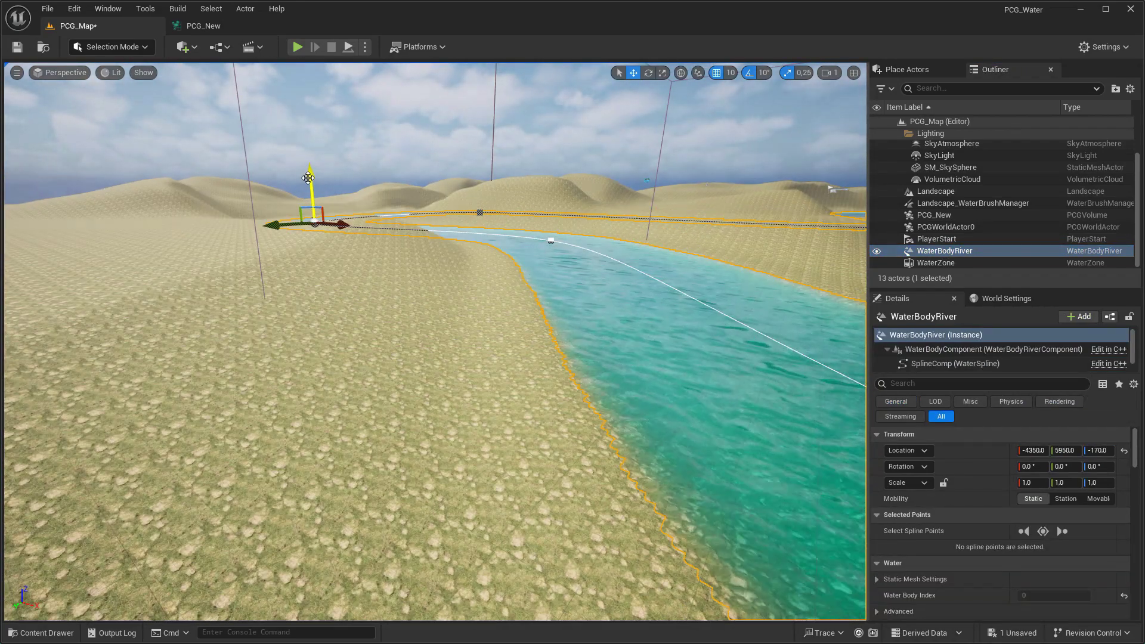
right_click_drag(308, 180, 444, 245)
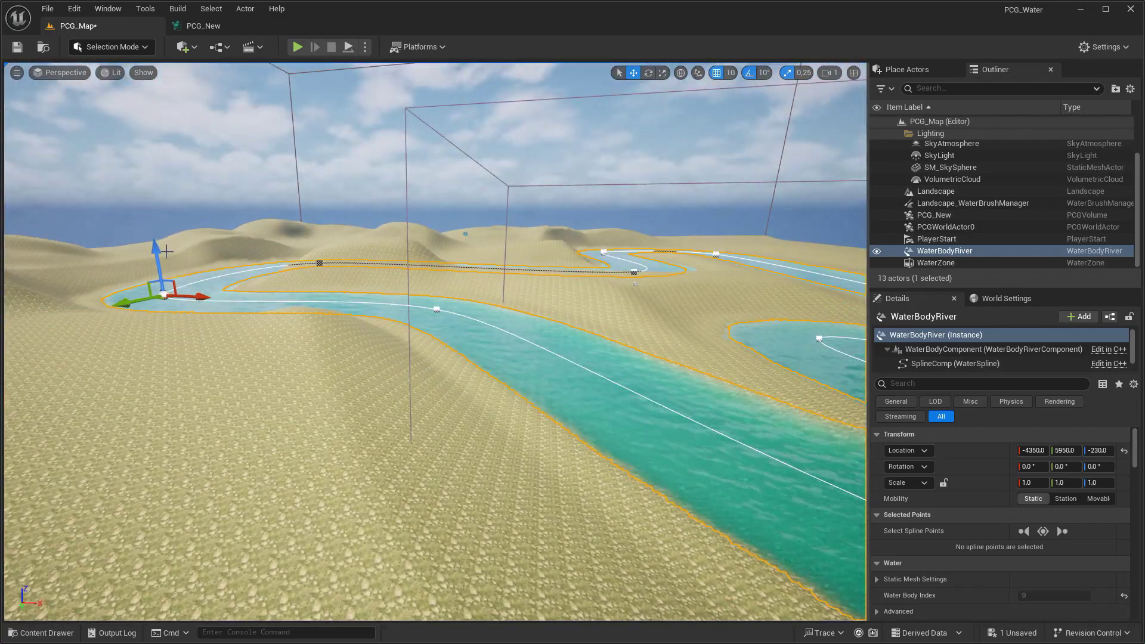
right_click_drag(314, 272, 322, 250)
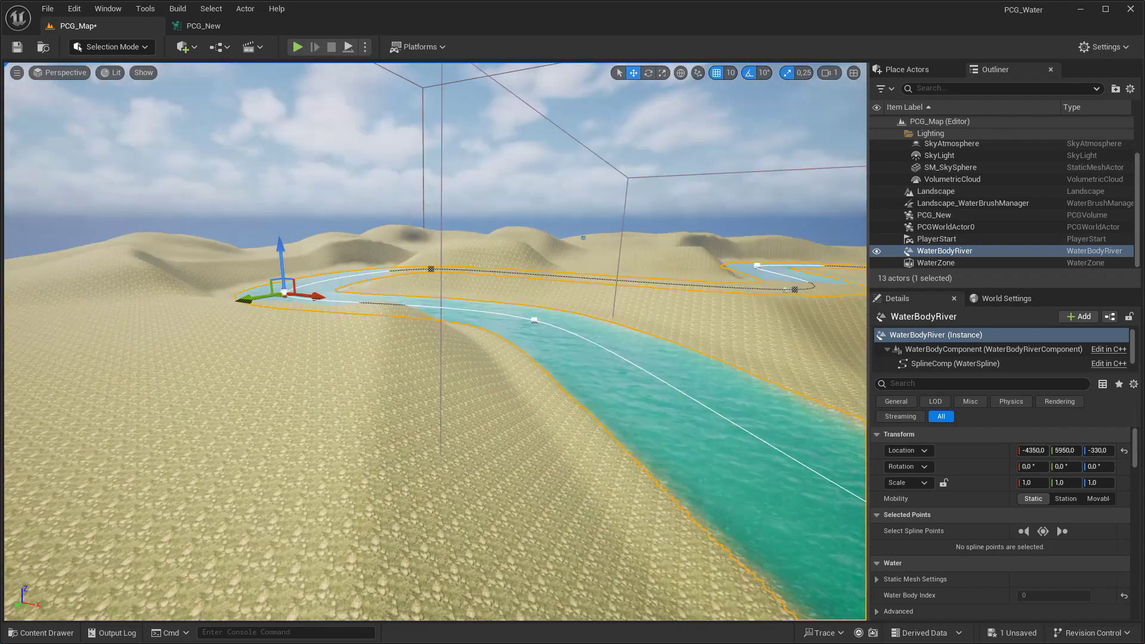
key("f")
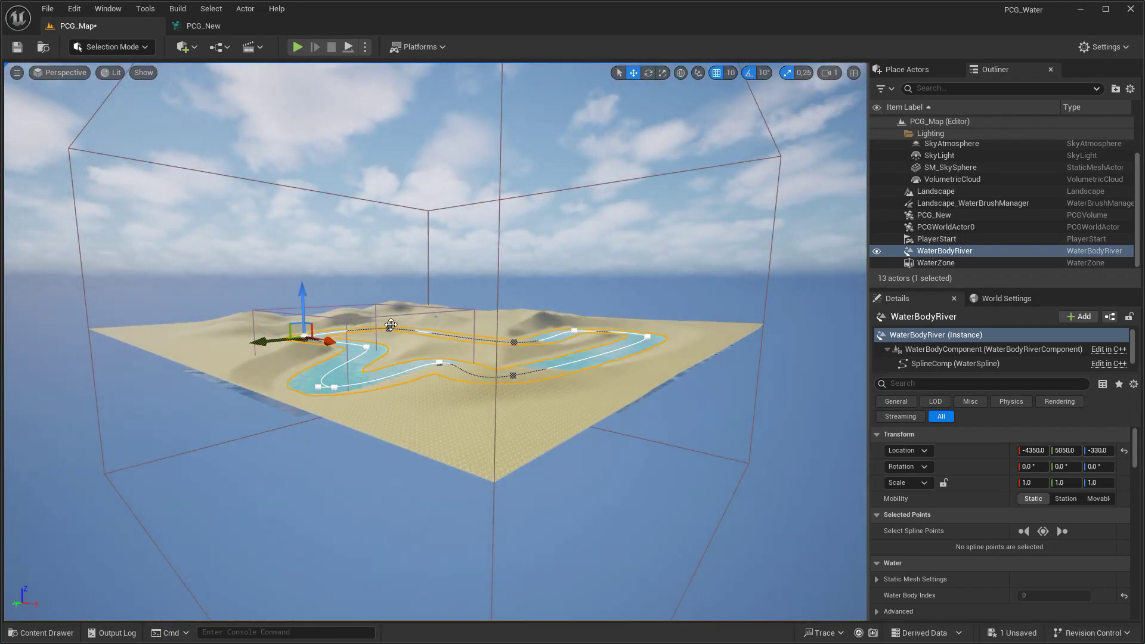
- Raise the viewport camera speed and pan along the river
scroll(391, 324, "up", 3)
left_click(828, 72)
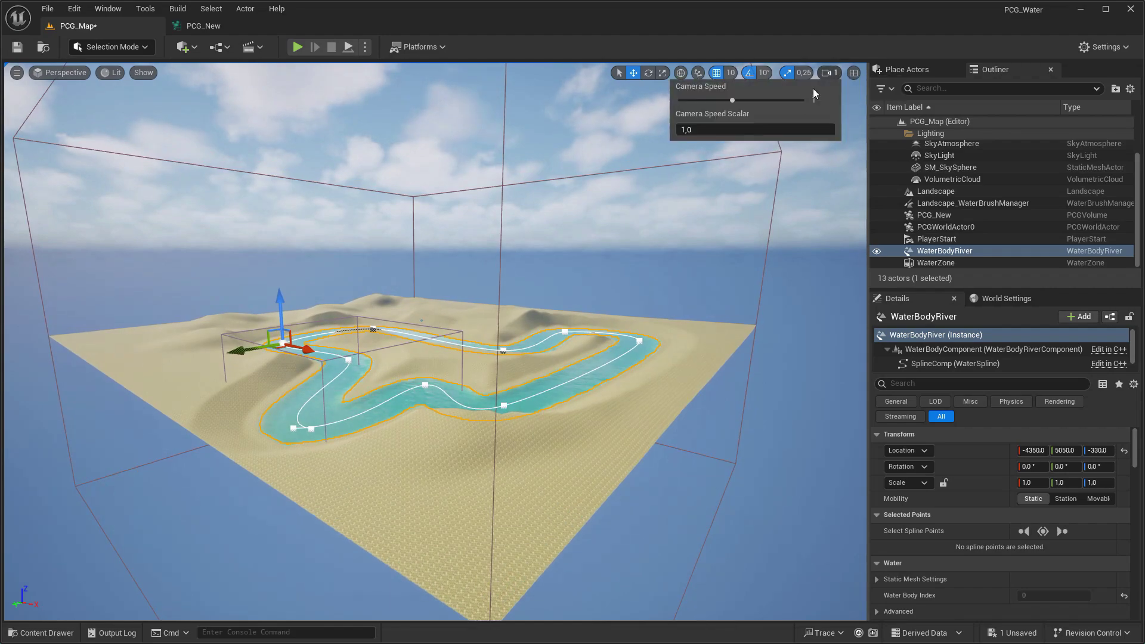
right_click_drag(461, 229, 461, 229)
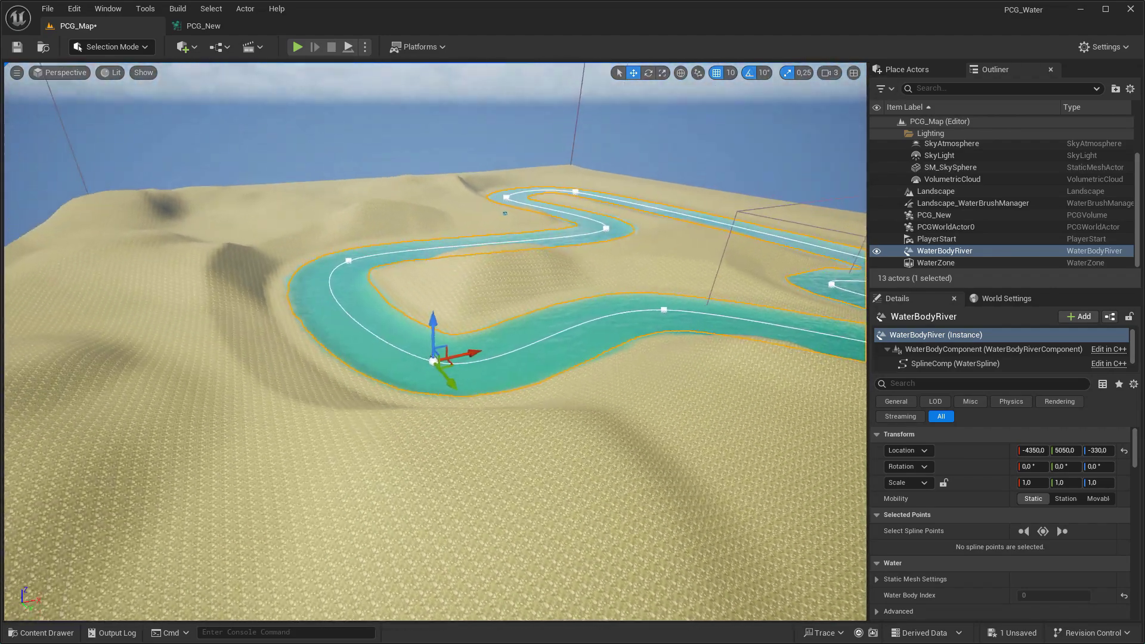
middle_click_drag(650, 239, 454, 239)
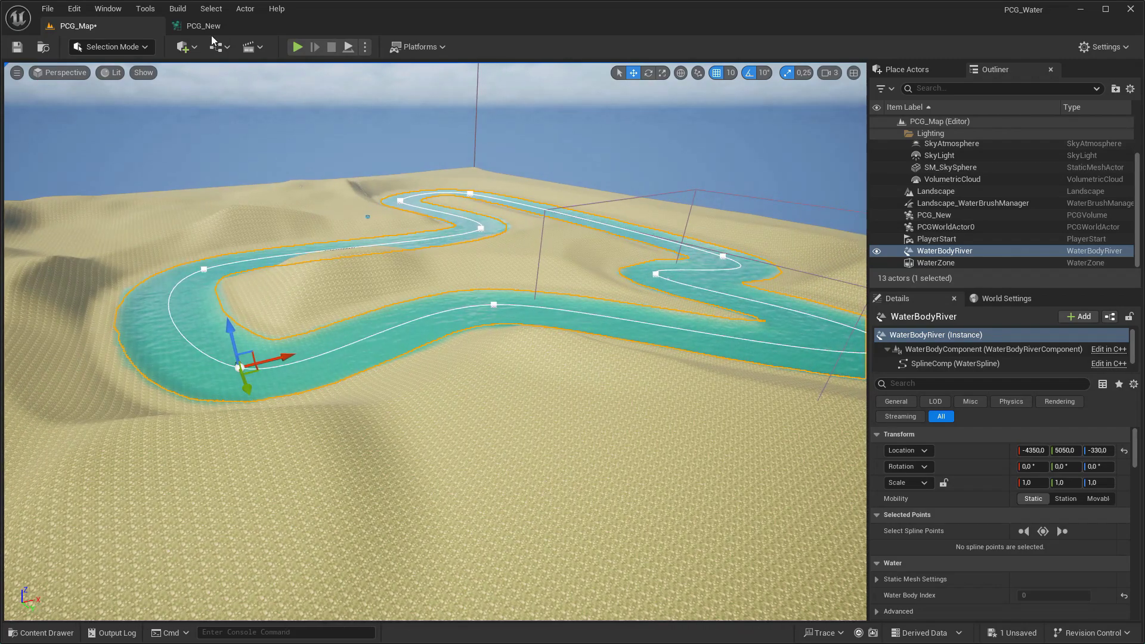
left_click(210, 27)
- Detach the upper Transform Points from its spawner, then fly the level view over the river
left_click_drag(514, 156, 595, 156)
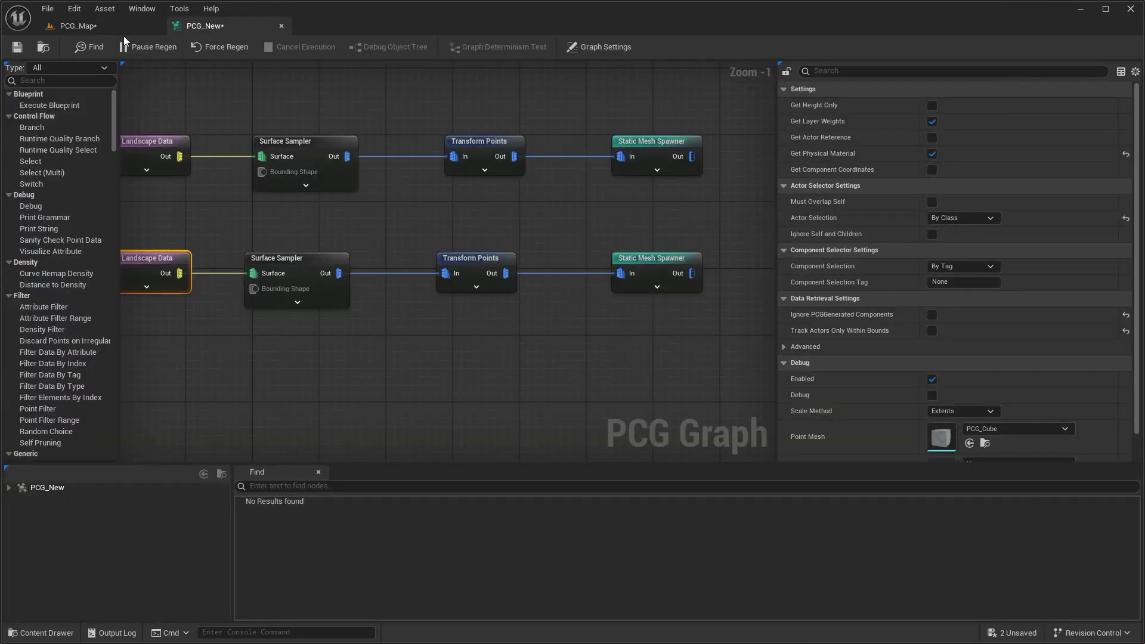
left_click(95, 26)
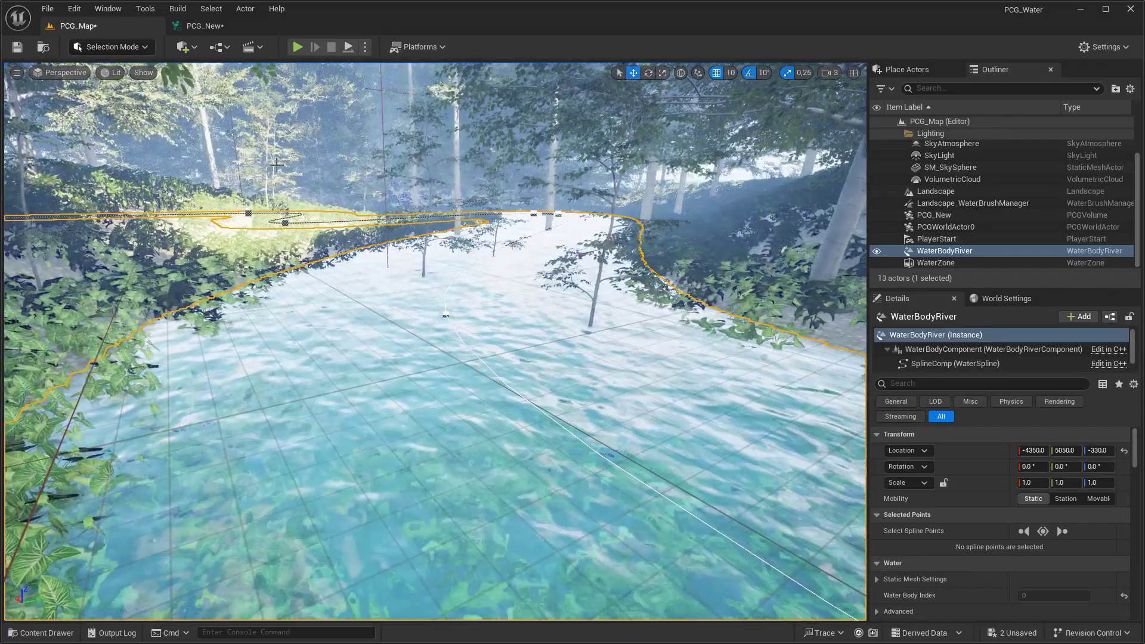
right_click_drag(276, 163, 280, 167)
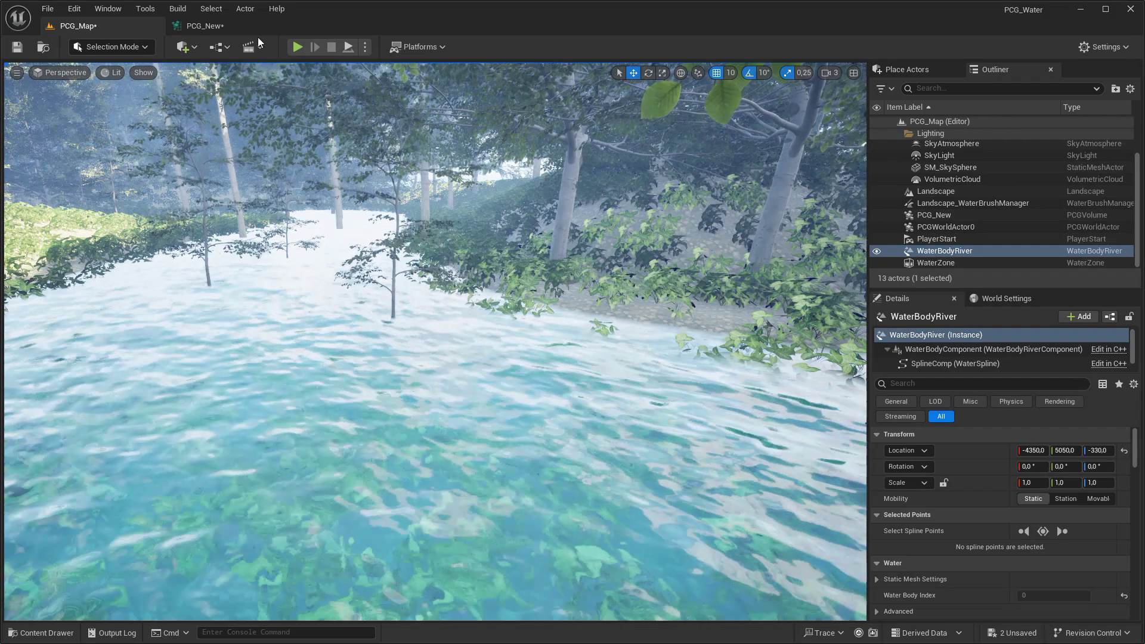
left_click(205, 25)
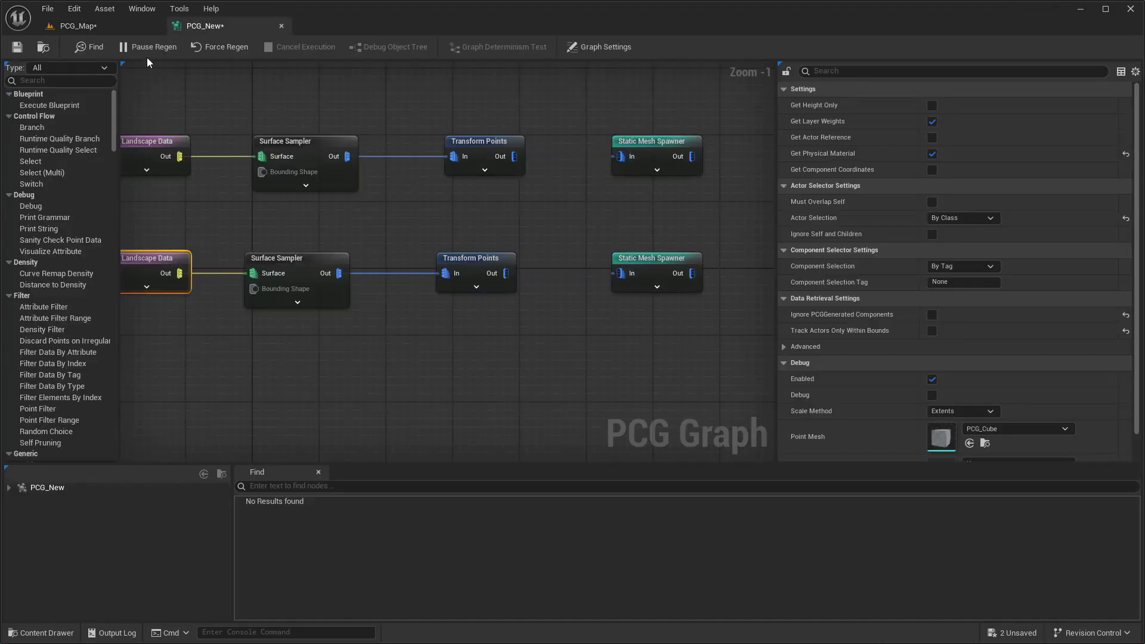
left_click(78, 26)
right_click_drag(266, 112, 410, 272)
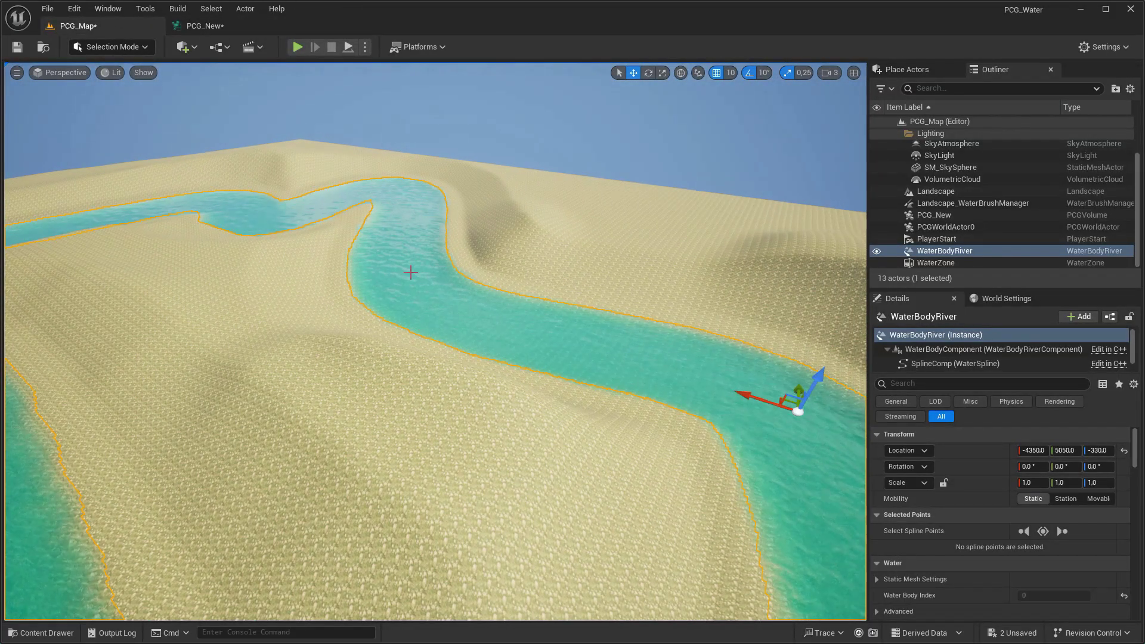
- Convert the selected river into a Blueprint class named My_WaterBodyRiver_Blueprint
left_click(220, 49)
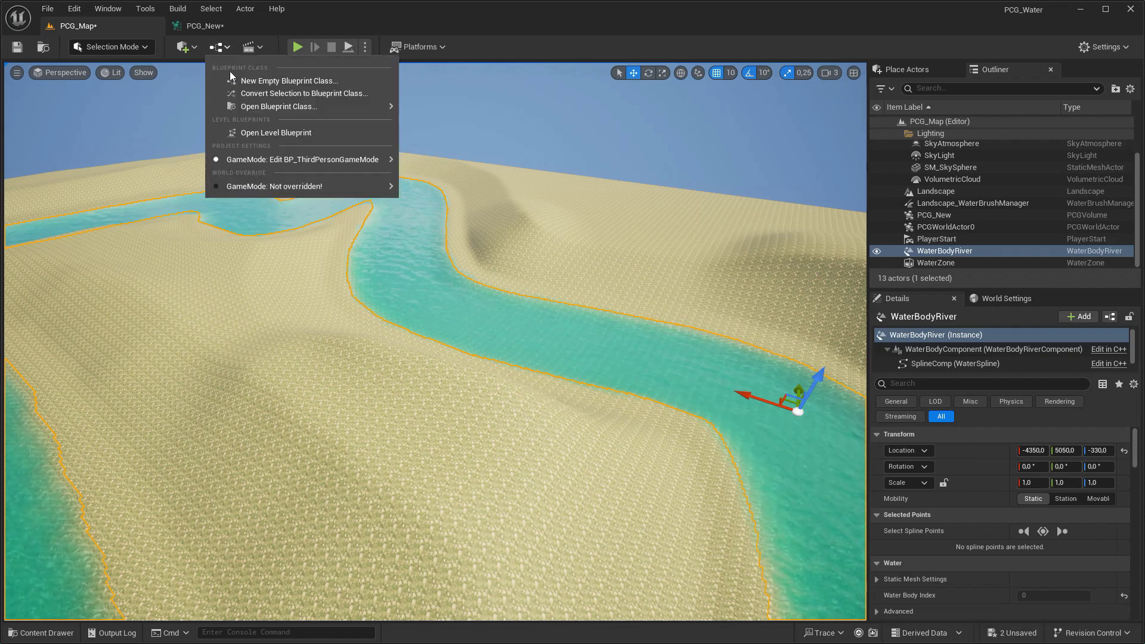
left_click(247, 94)
type("My_WaterBodyRiver_Blueprint")
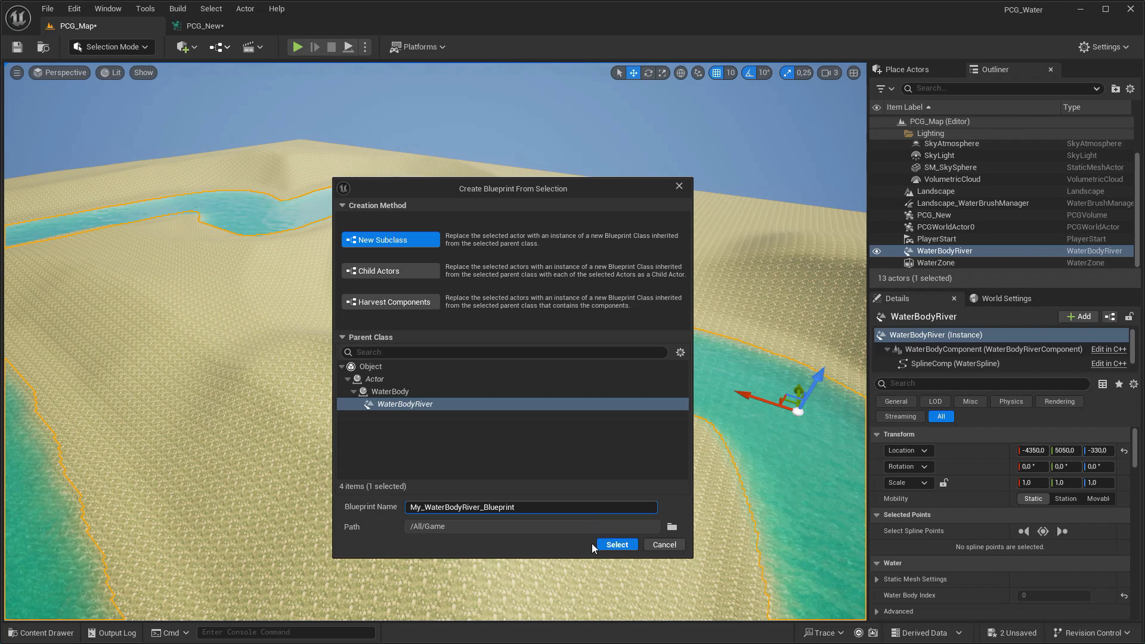
left_click(598, 545)
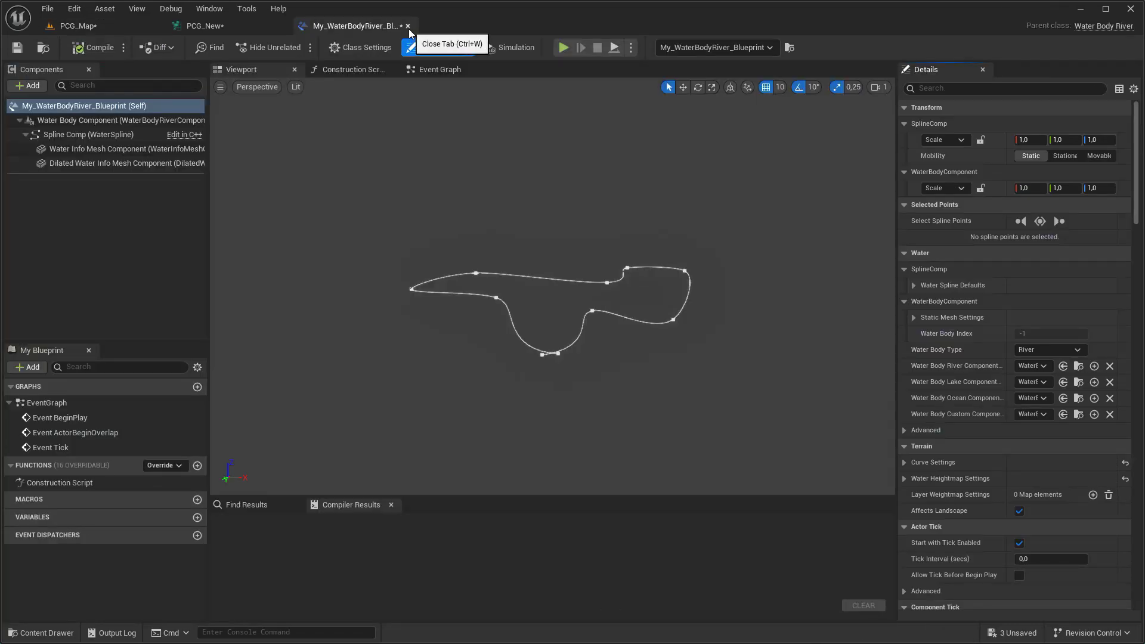
- Close the river Blueprint editor and add a Get Water Spline Data node to the PCG graph
left_click(408, 27)
right_click(269, 349)
type("get w")
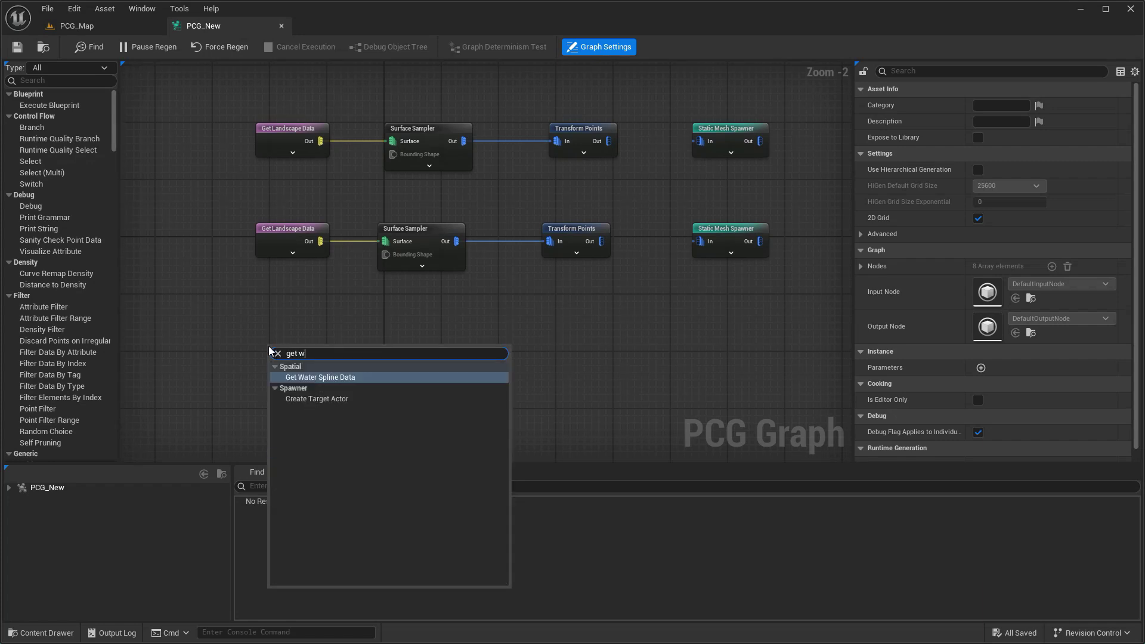
left_click(337, 380)
- Set Actor Filter to All World Actors and Actor Selection Class to My_WaterBodyRiver_Blueprint, then undock the graph
left_click(986, 107)
left_click(1000, 148)
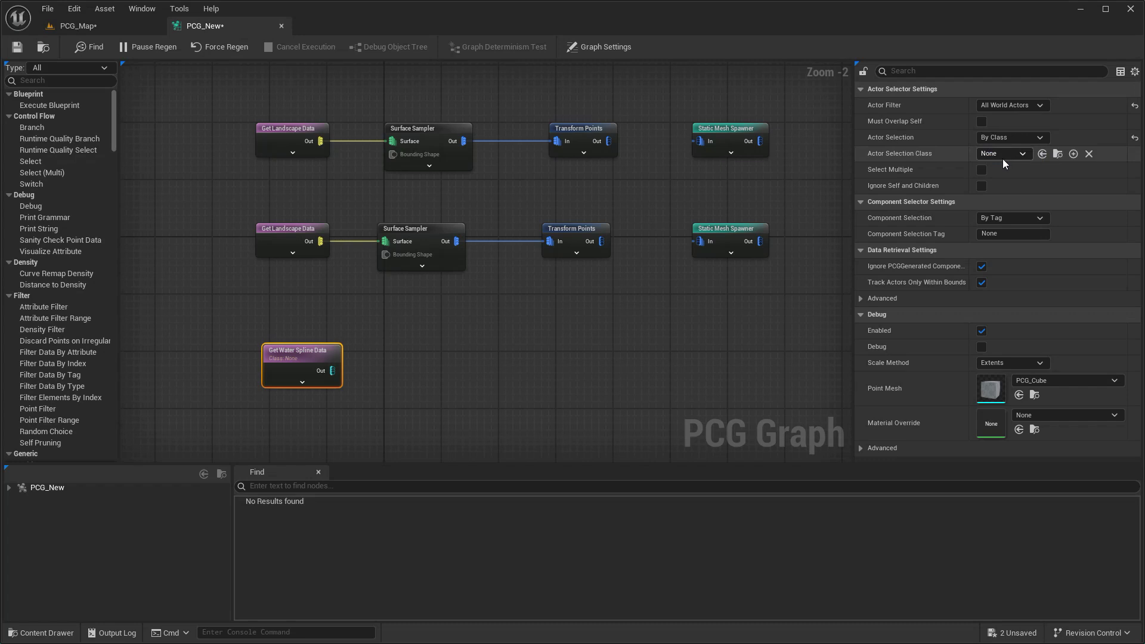
left_click(1002, 153)
left_click(1014, 177)
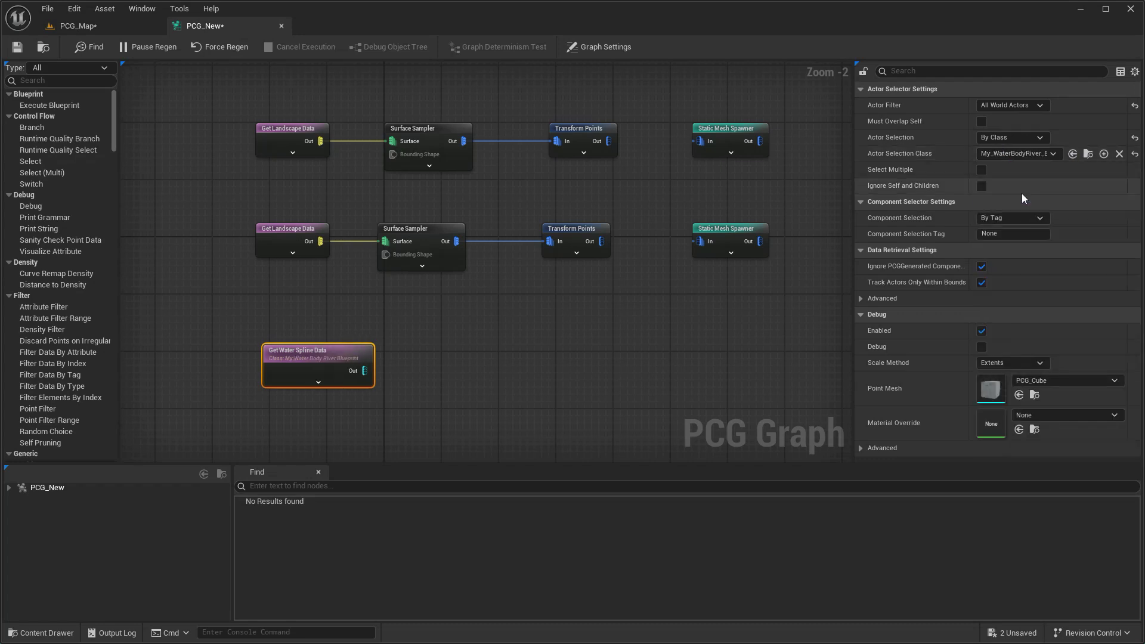
right_click_drag(709, 200, 635, 208)
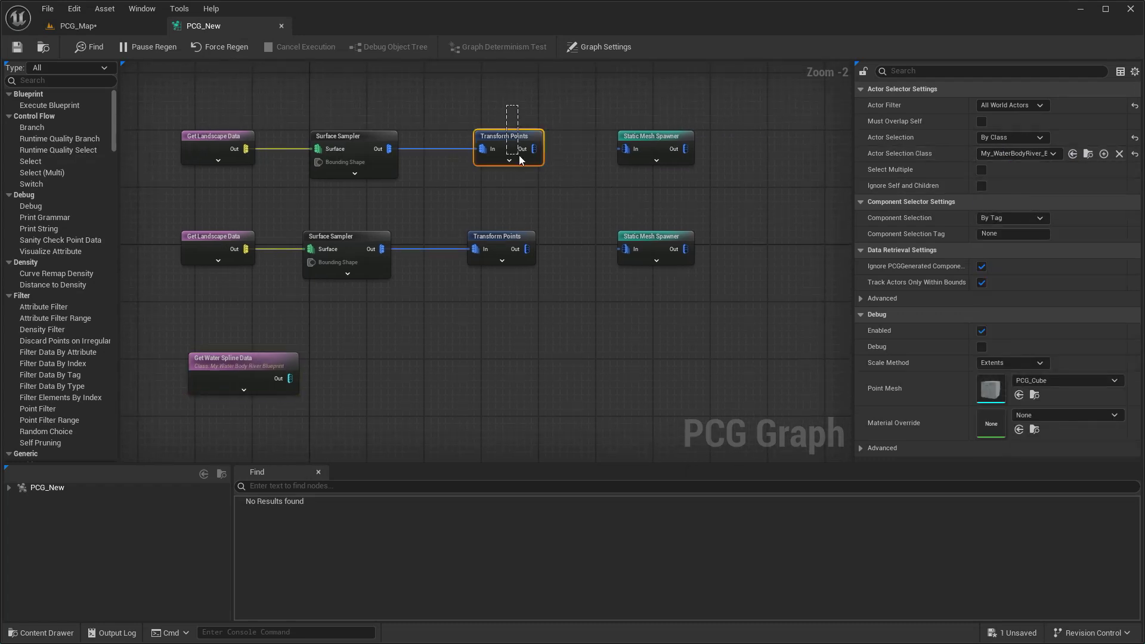
mouse_move(226, 26)
left_mouse_down()
mouse_move(349, 94)
mouse_move(479, 55)
left_mouse_up()
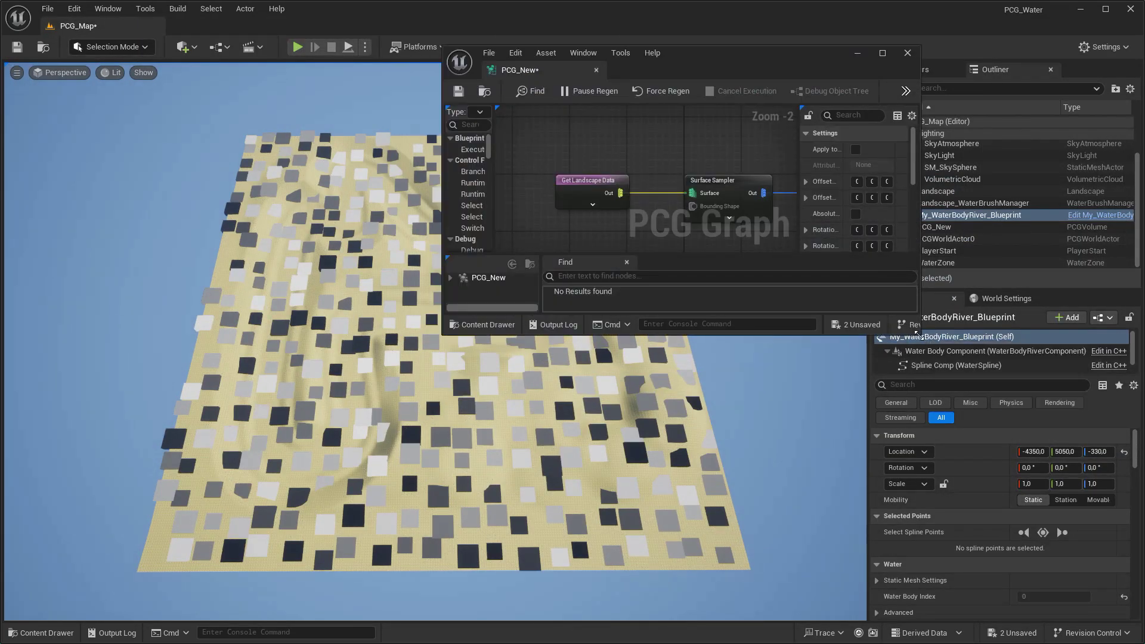
- Enlarge the floating graph window and add a Bounds Modifier after the water spline output
left_click_drag(916, 333, 1112, 623)
right_click_drag(887, 348, 761, 297)
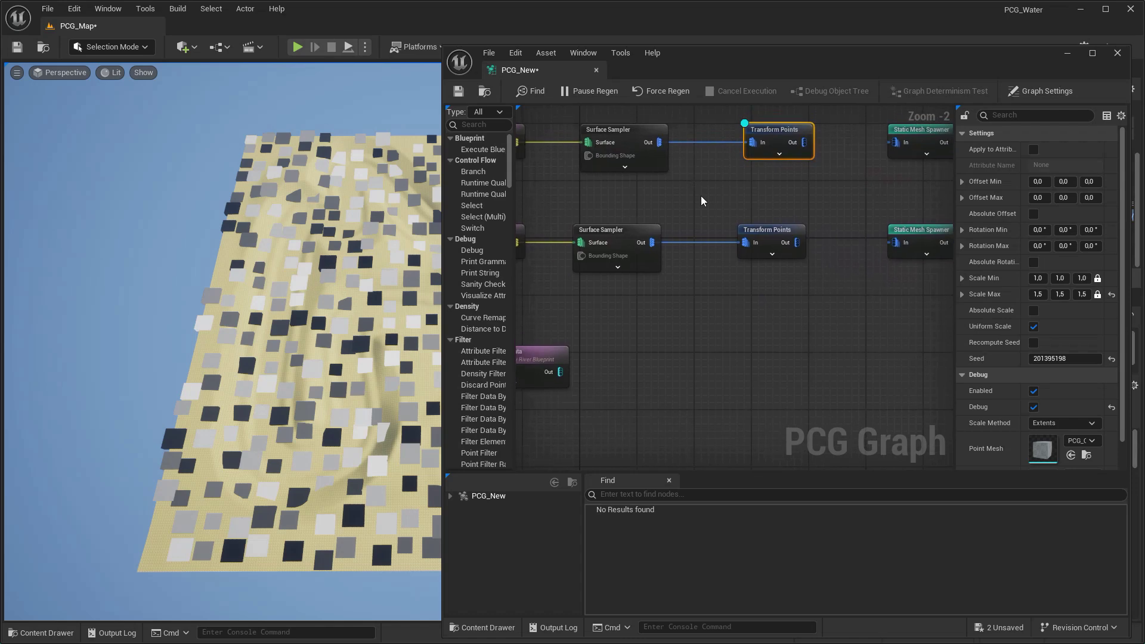
scroll(994, 365, "down", 1)
right_click_drag(238, 334, 268, 286)
left_click_drag(560, 372, 642, 373)
type("bounds")
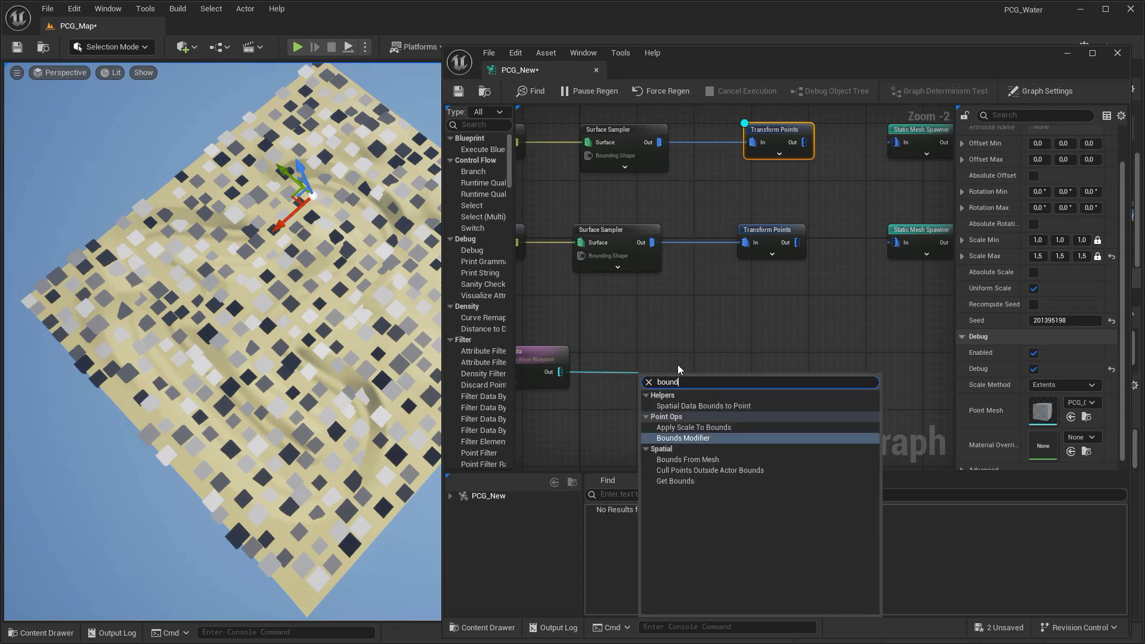
left_click(716, 444)
- Arrange the nodes, set the Bounds Modifier to Translate with Min Z -100, and toggle its debug preview
left_click_drag(587, 367, 609, 366)
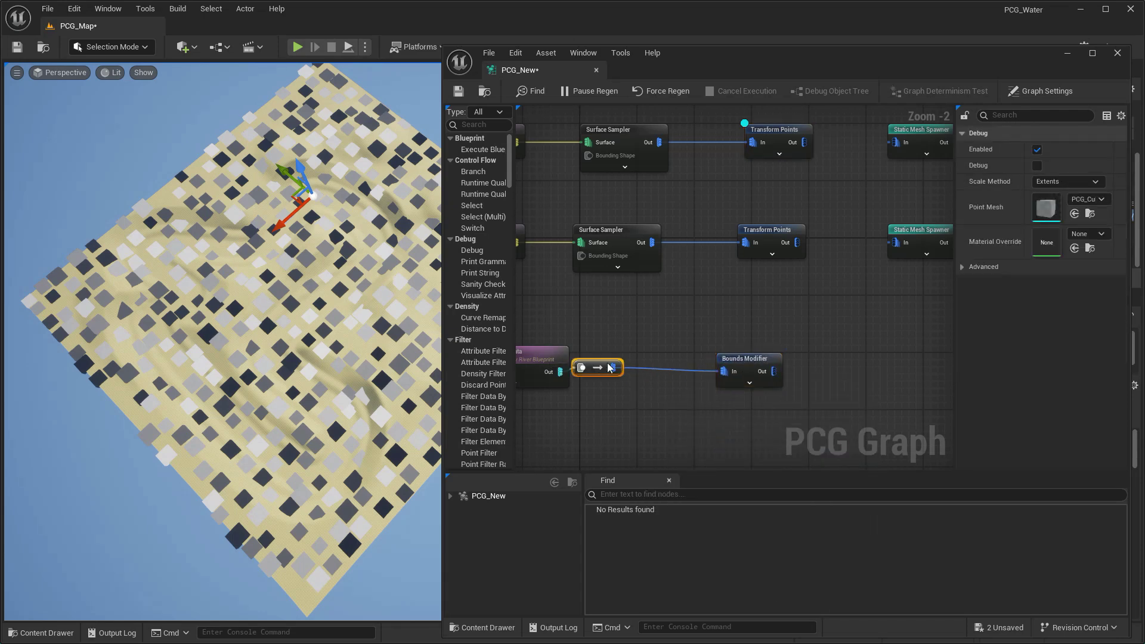
left_click_drag(749, 364, 734, 357)
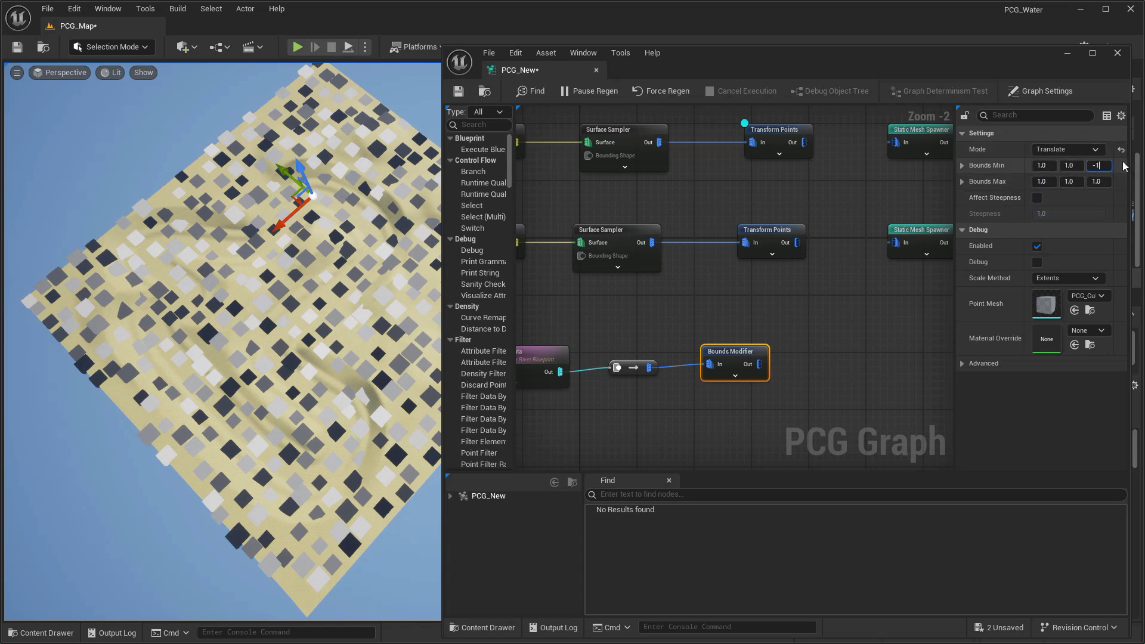
left_click(1037, 262)
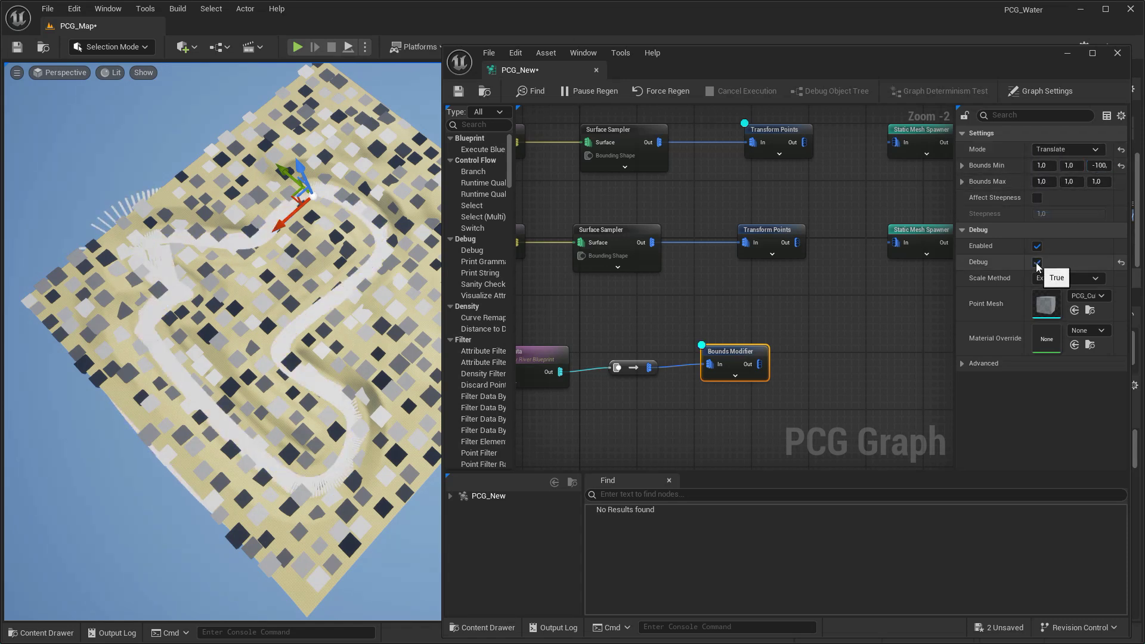
left_click(1037, 262)
scroll(877, 278, "down", 3)
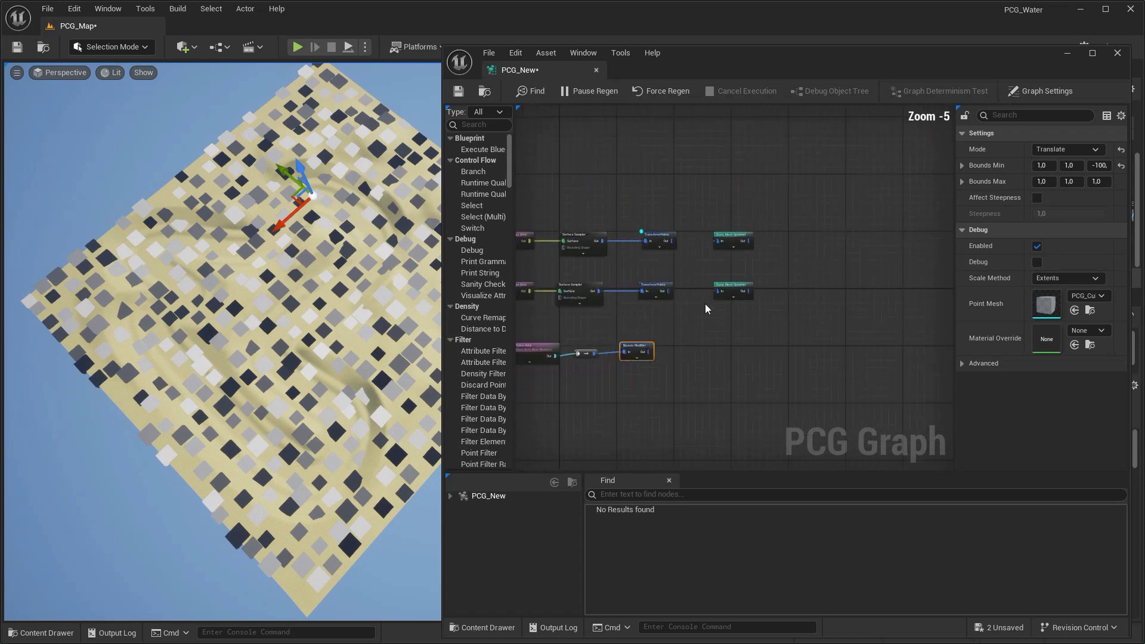
left_click_drag(704, 221, 739, 292)
scroll(676, 257, "up", 5)
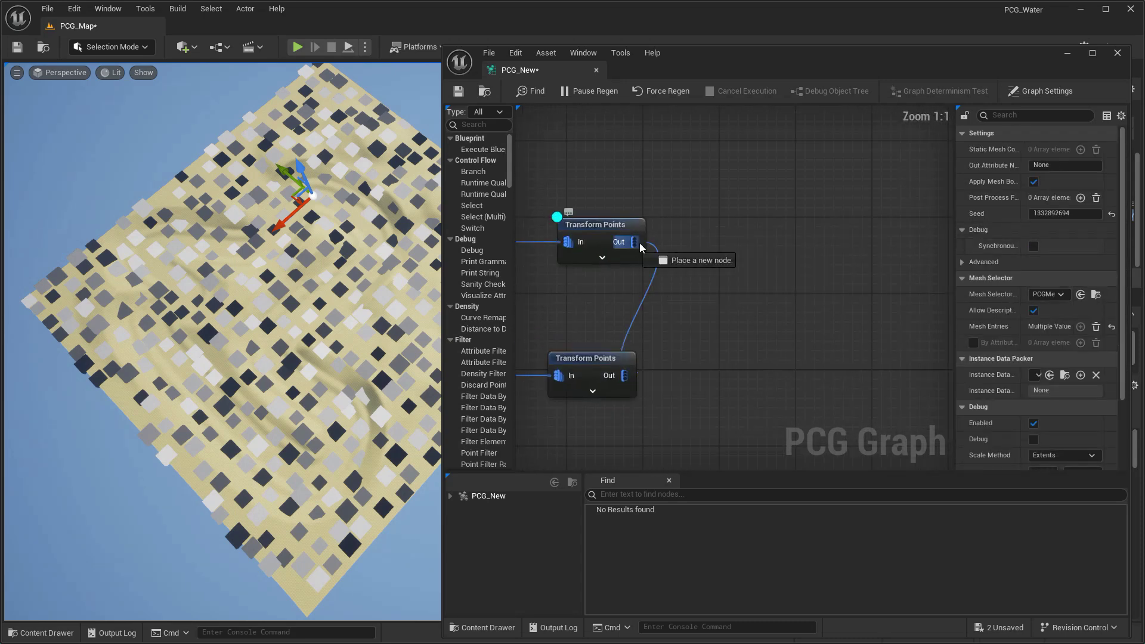
- Add a Difference node after the upper Transform Points and a copy for the lower branch
left_click_drag(641, 247, 730, 254)
type("diff")
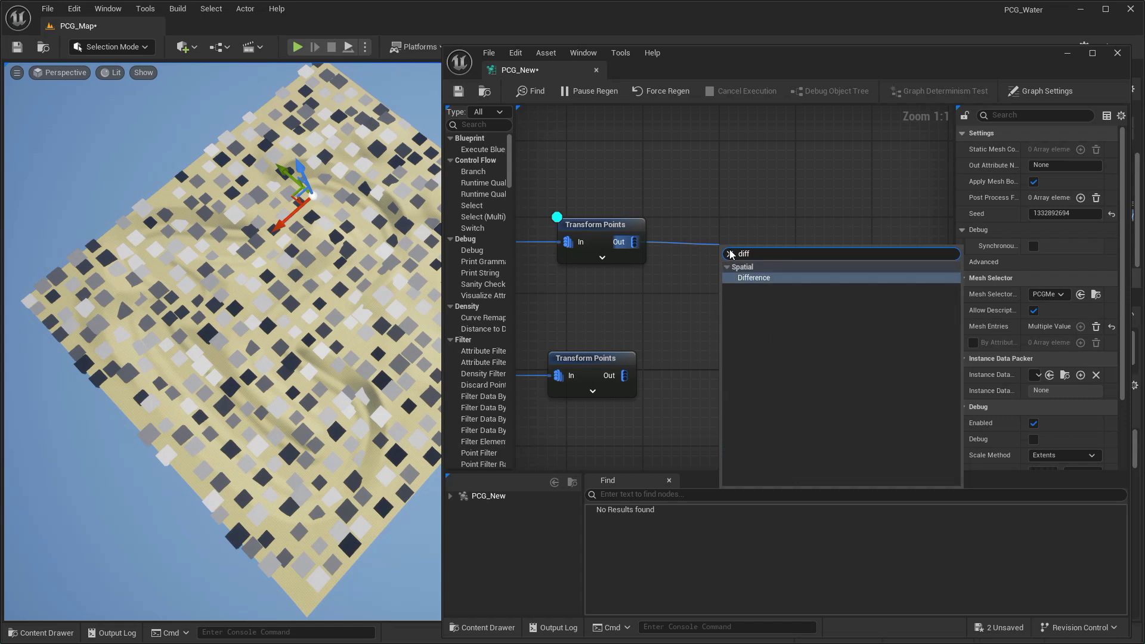
left_click(766, 279)
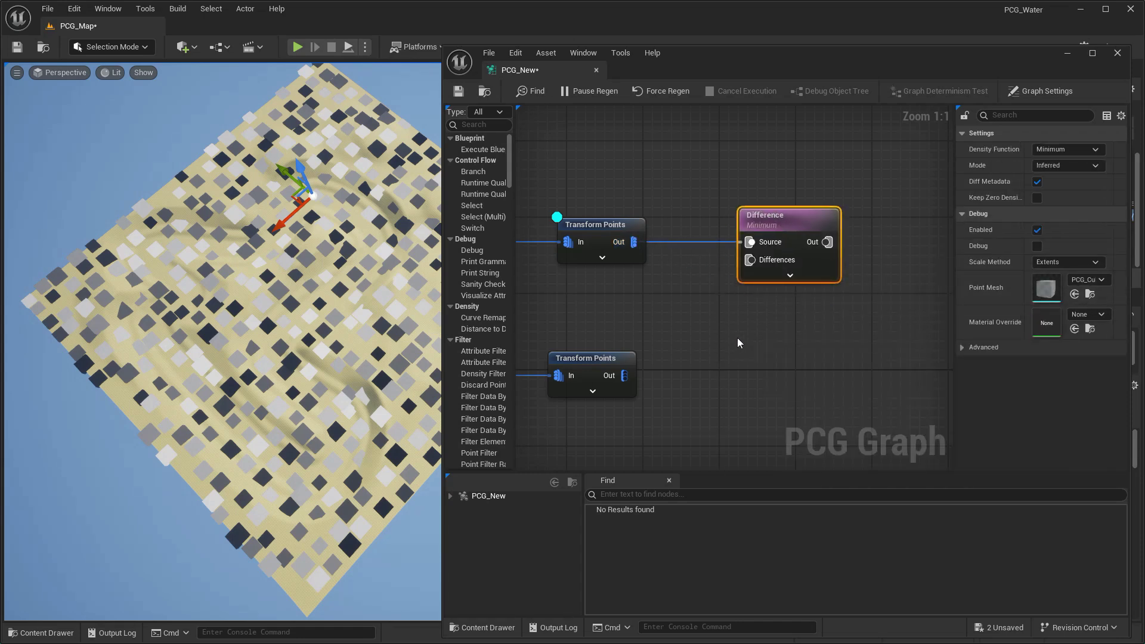
key("ctrl+c")
key("ctrl+v")
left_click_drag(763, 351, 772, 360)
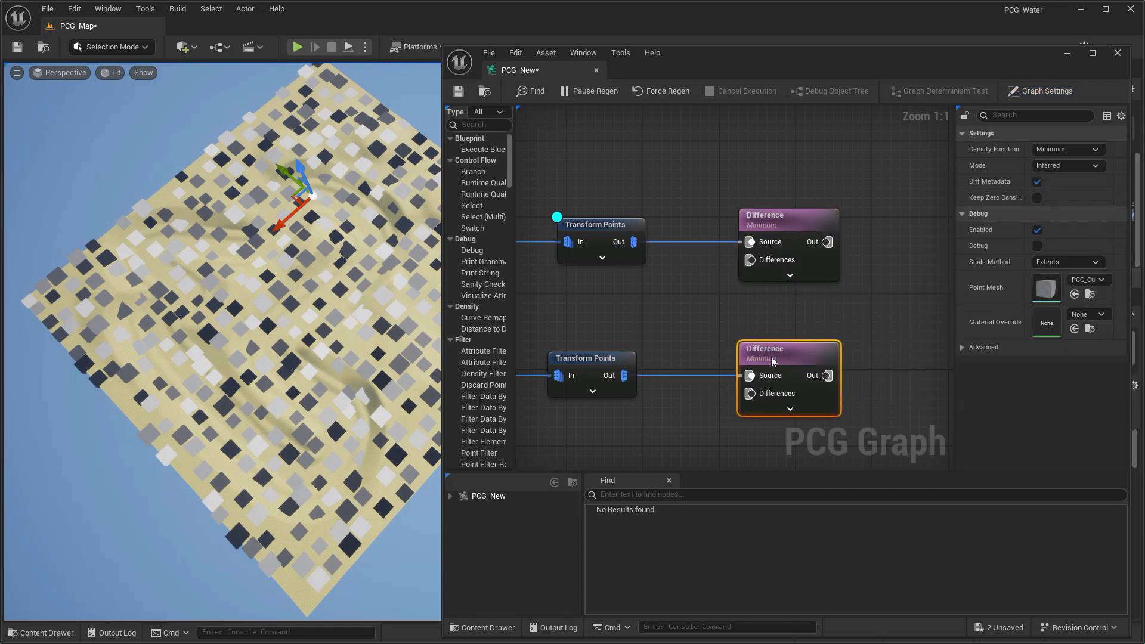
- Turn off the Transform Points debug preview and add an Extents Modifier after the Bounds Modifier
left_click(620, 225)
left_click(1035, 409)
right_click_drag(644, 459, 715, 275)
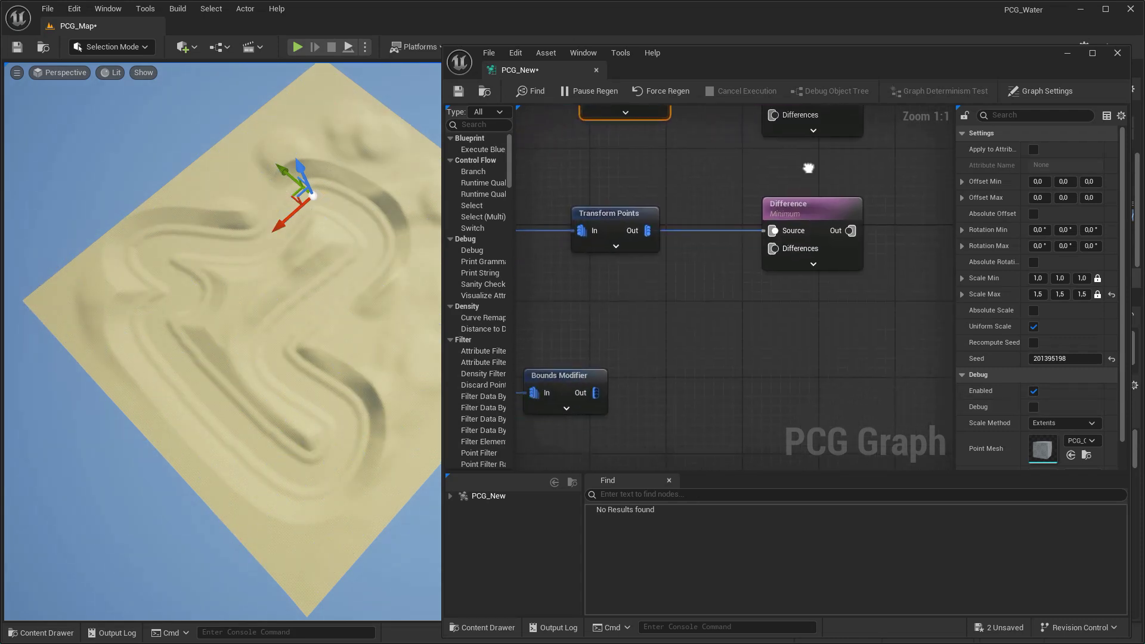
left_click_drag(703, 360, 703, 360)
type("extents")
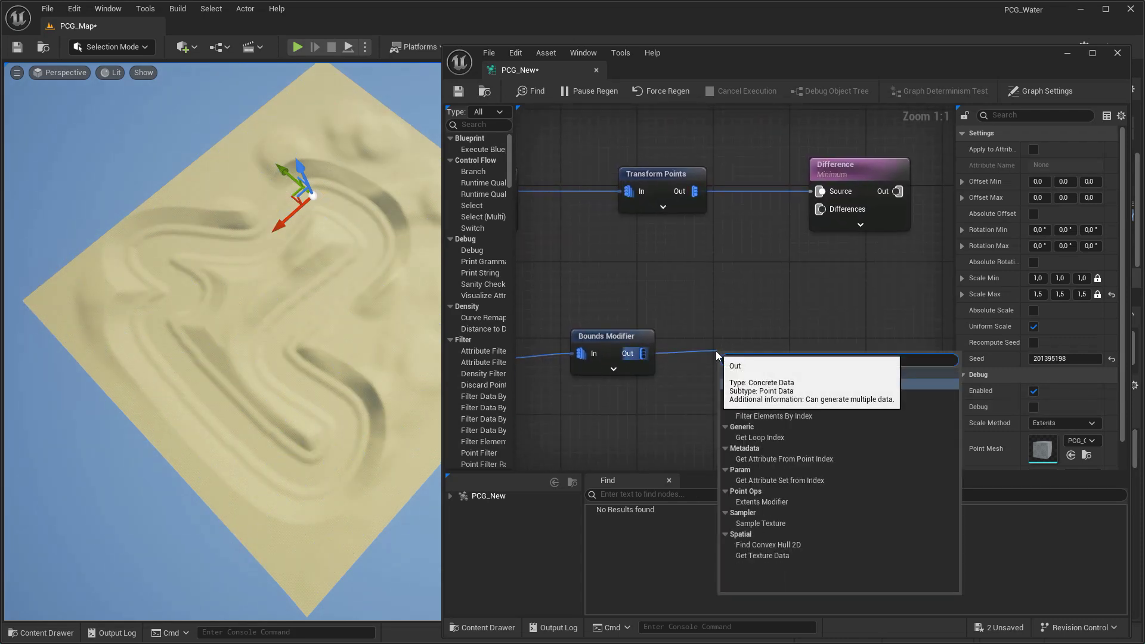
left_click(770, 382)
- Wire the river points into both Difference nodes, preview the result, and tidy the river nodes
scroll(778, 384, "down", 1)
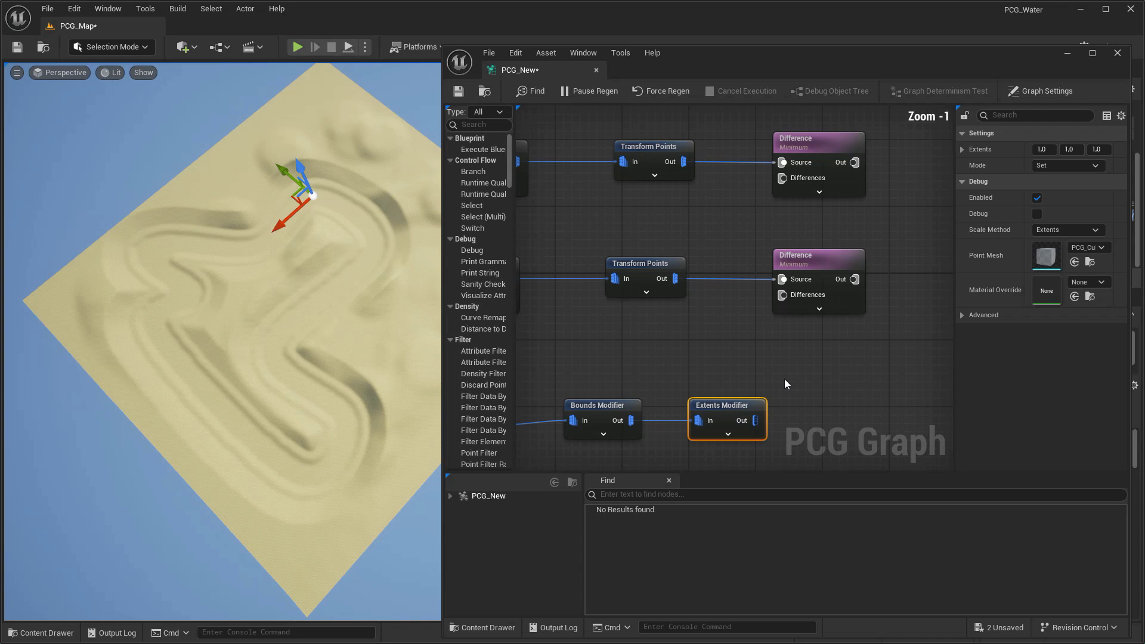
left_click_drag(781, 183, 782, 178)
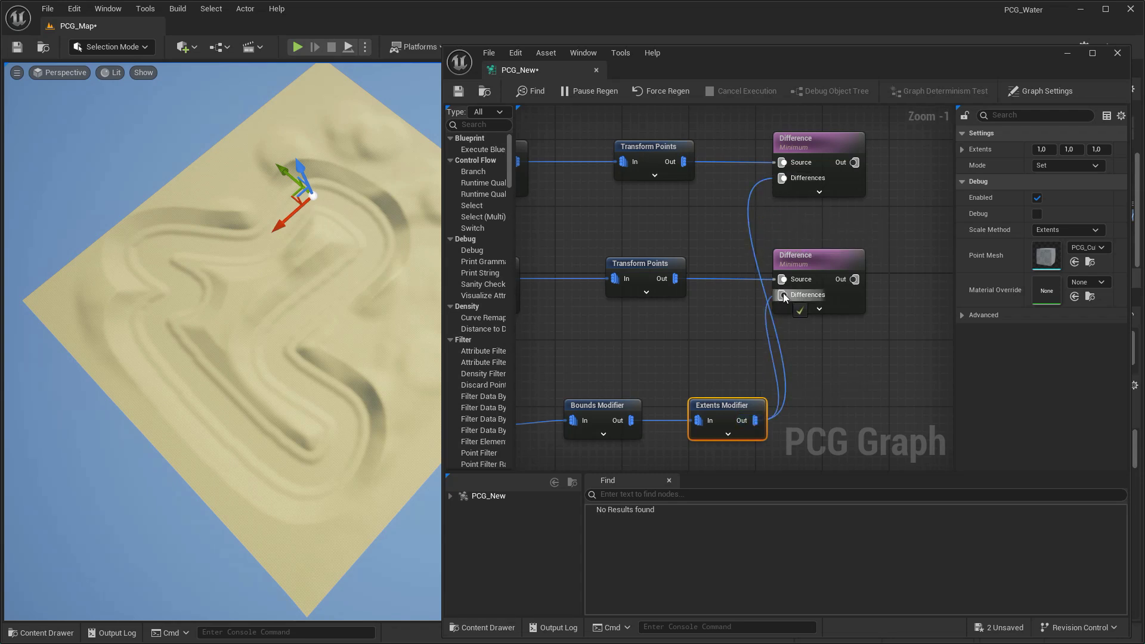
left_click(809, 150)
left_click(1036, 246)
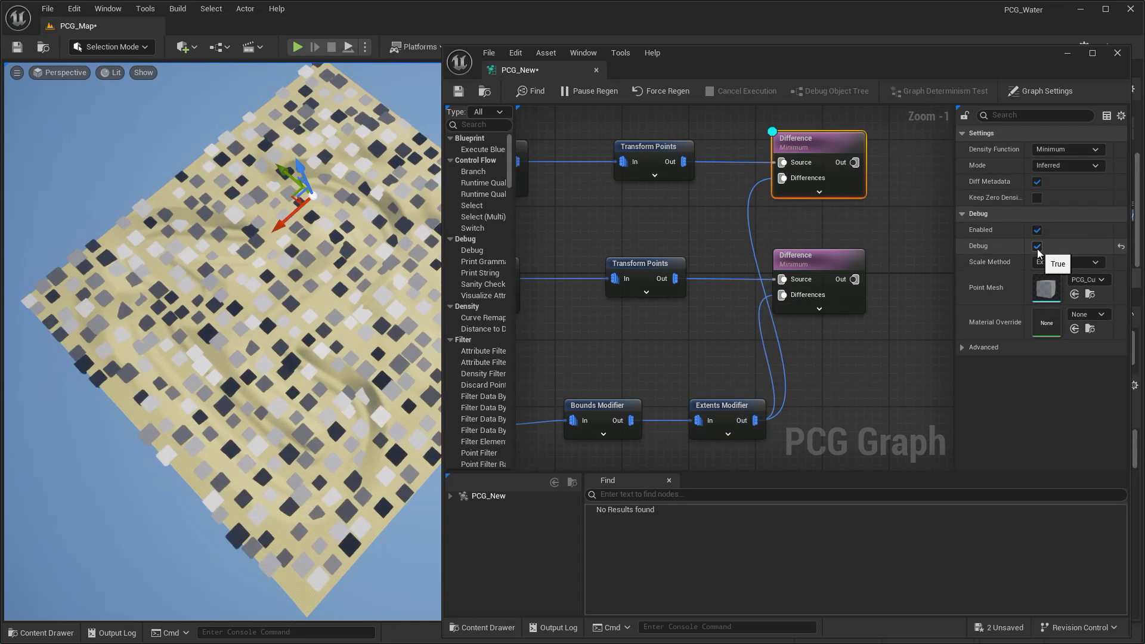
right_click_drag(537, 227, 703, 334)
scroll(575, 264, "down", 2)
left_click_drag(575, 264, 918, 325)
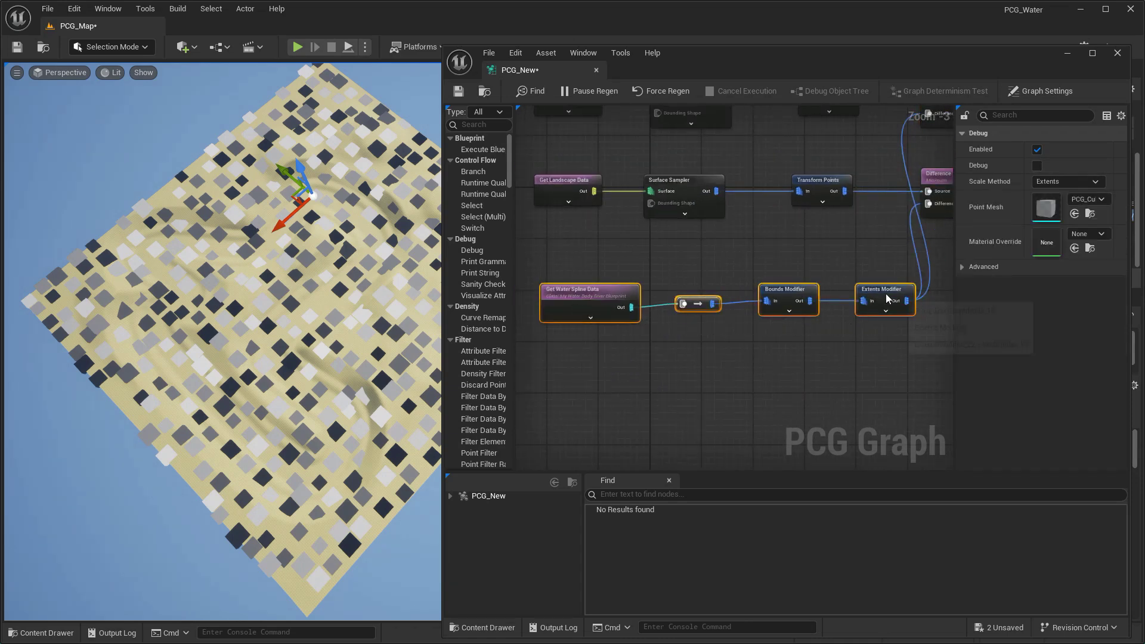
left_click_drag(787, 292, 716, 283)
right_click_drag(715, 283, 549, 340)
left_click_drag(646, 334, 661, 322)
- Set the Extents Modifier mode to Maximum with extents of 100
left_click(1066, 165)
left_click(1059, 203)
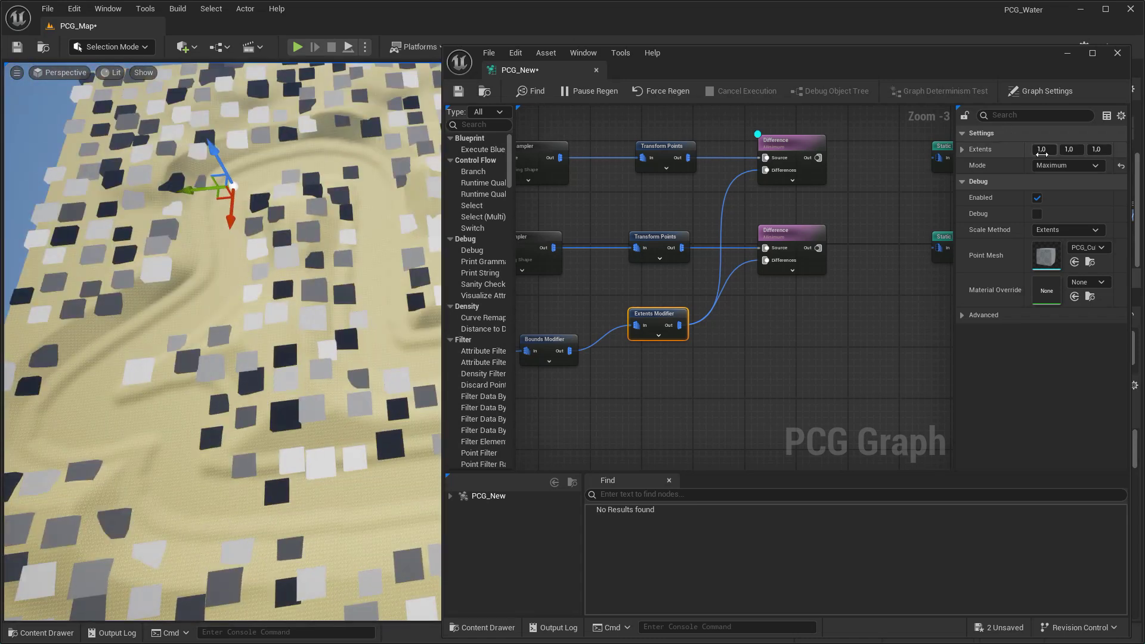
type("00")
key("Return")
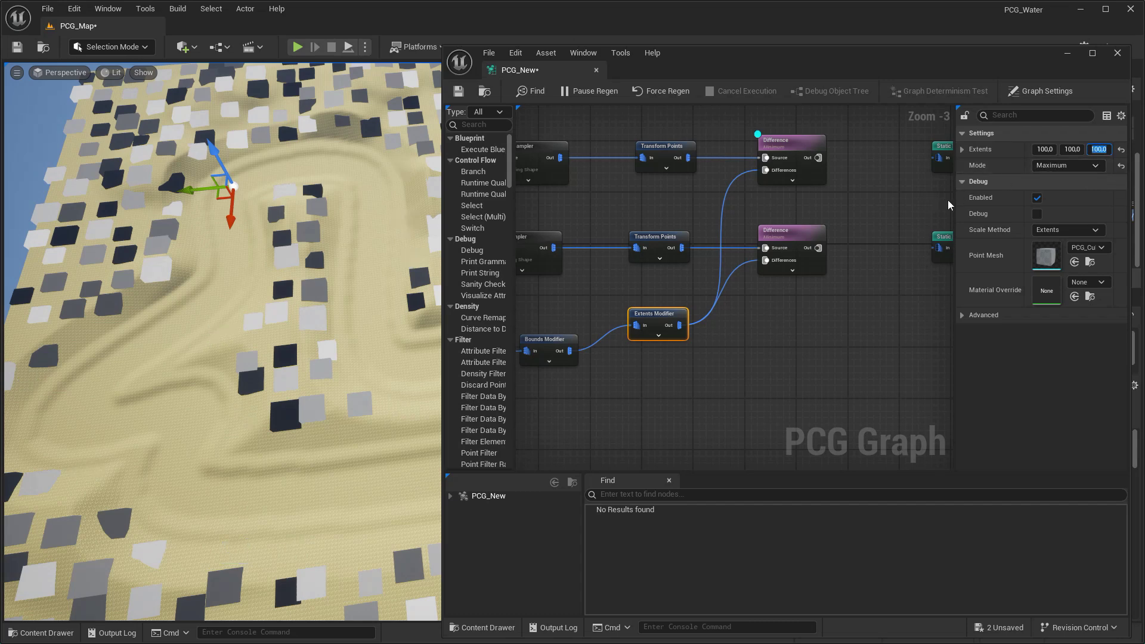
- Widen the Details panel and briefly preview the upper Difference result in the viewport
left_click_drag(954, 201, 917, 201)
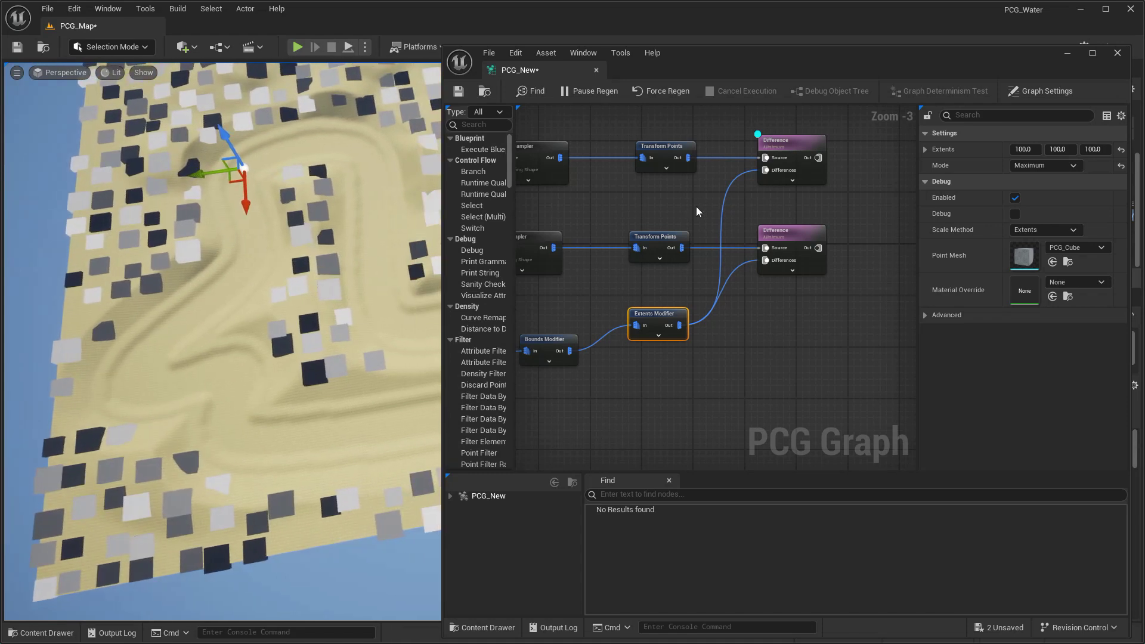
right_click_drag(701, 208, 641, 217)
left_click(724, 152)
left_click(1015, 246)
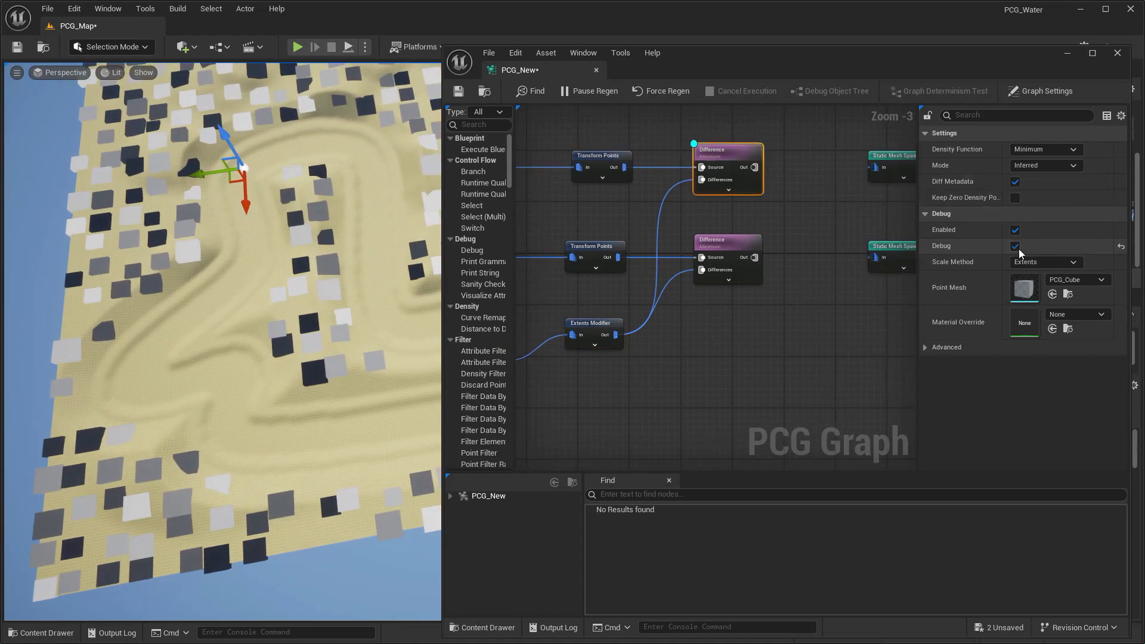
left_click(1014, 245)
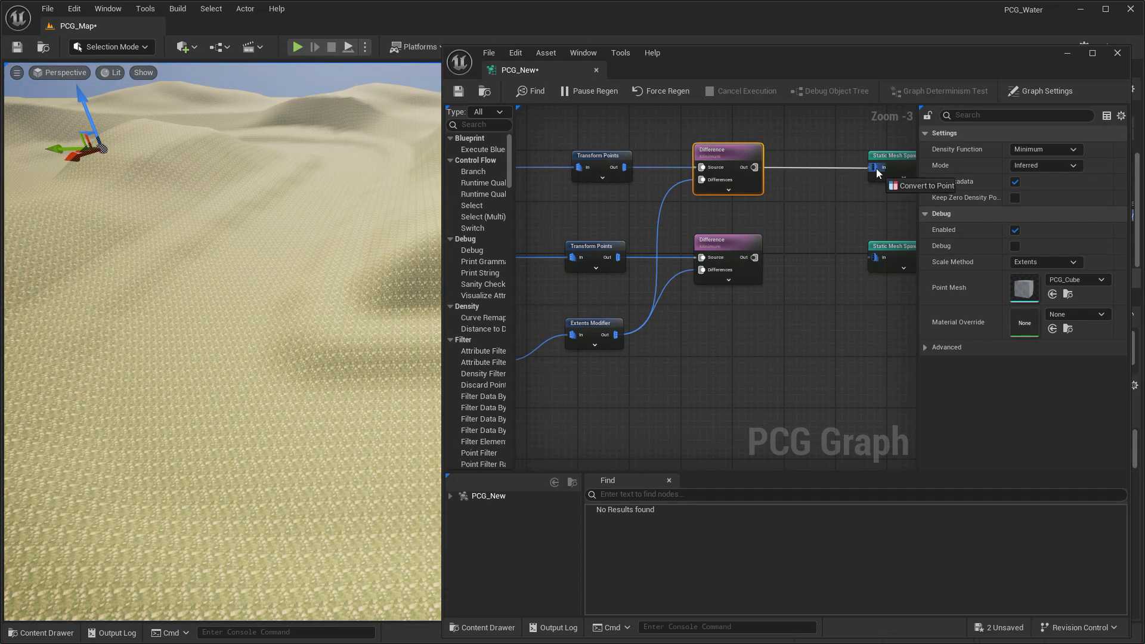
right_click_drag(752, 215, 837, 206)
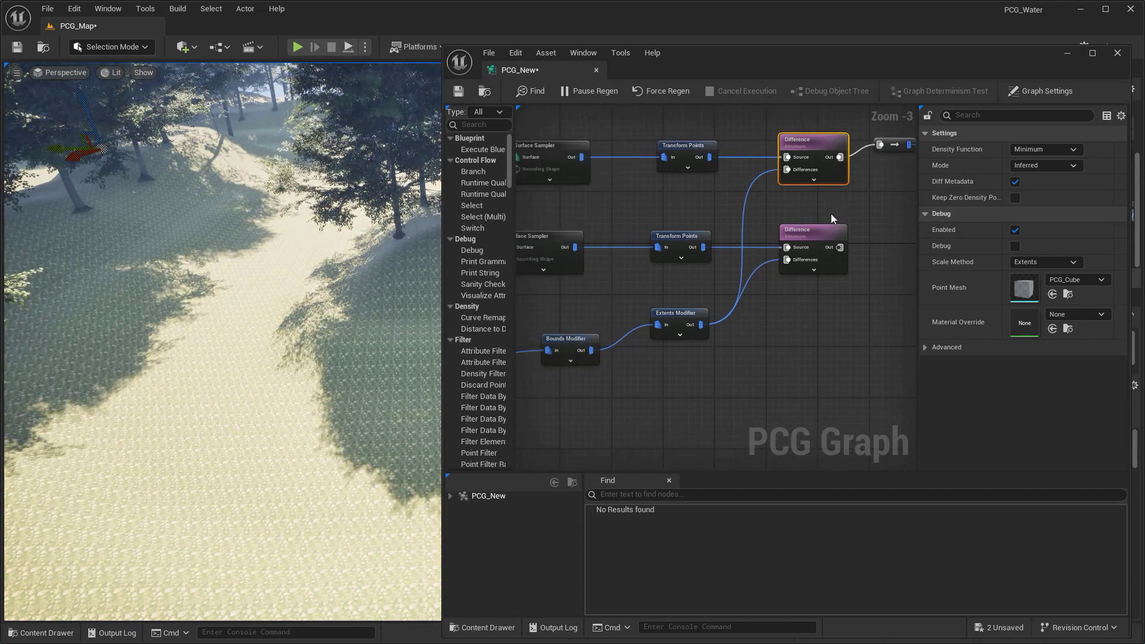
- Save the PCG_New graph, check the tree-lined river in the level, and return to the graph
scroll(806, 309, "down", 2)
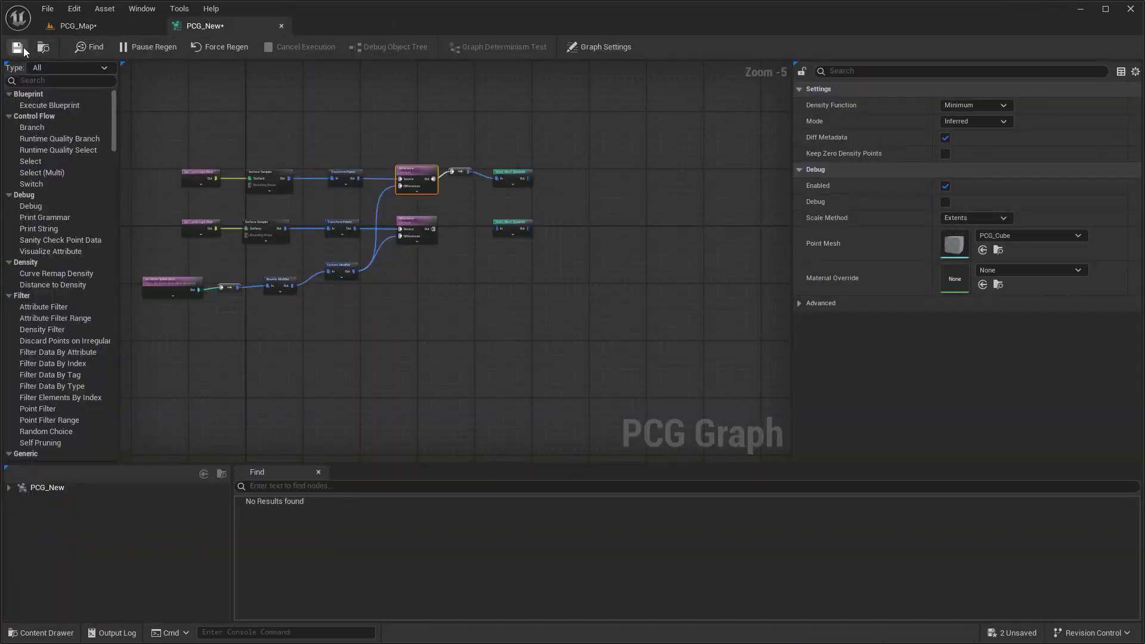
left_click(18, 48)
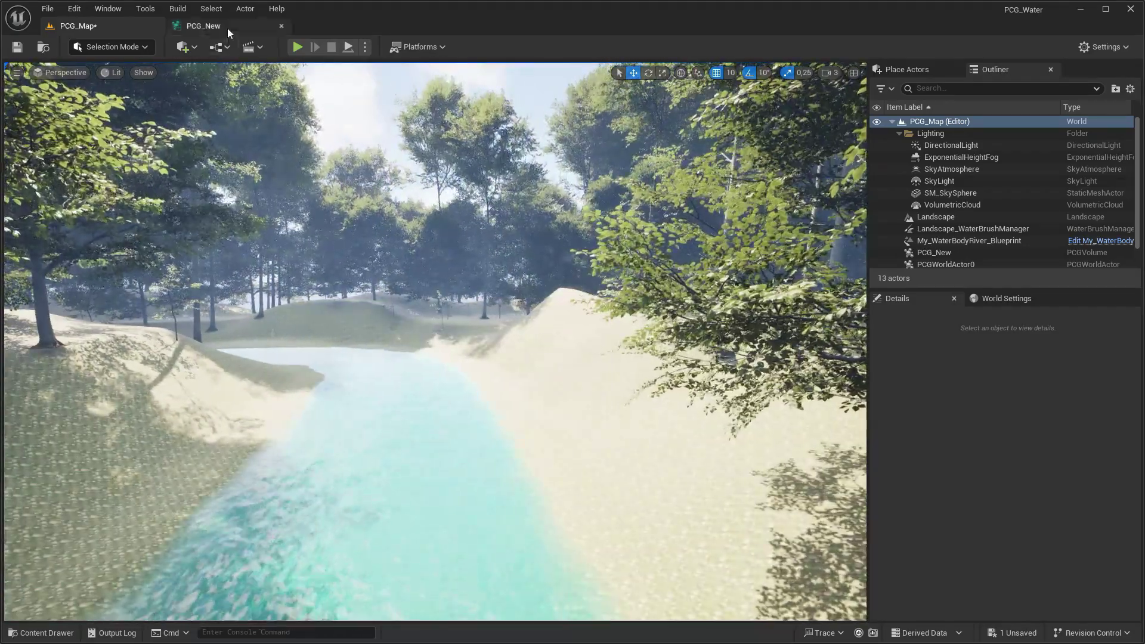
left_click(228, 30)
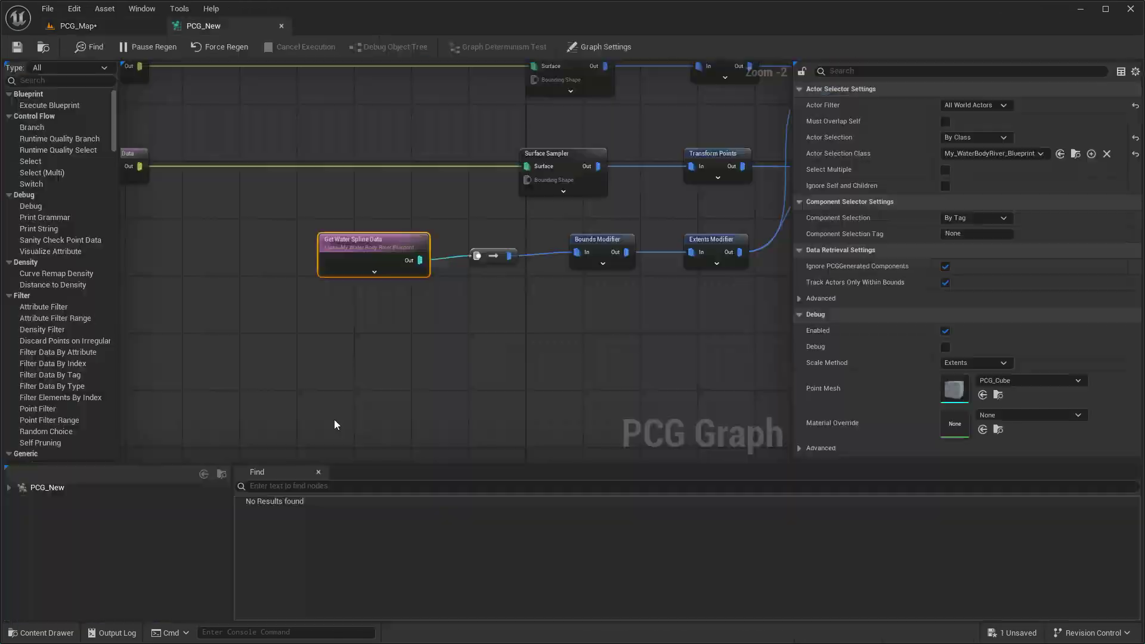
key("ctrl+space")
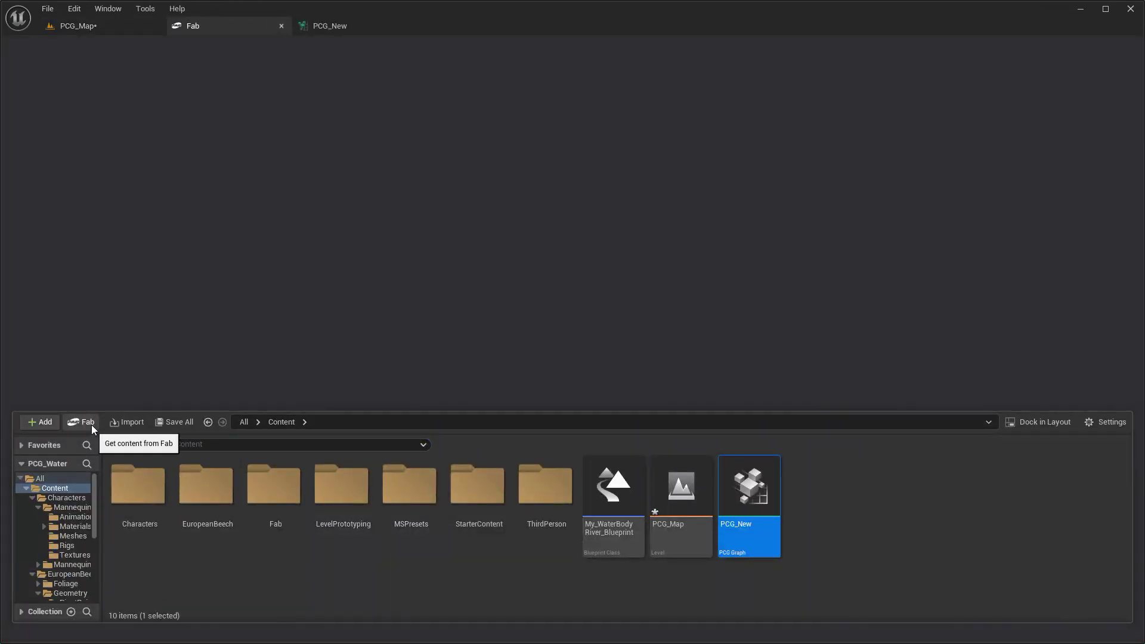
- Search Fab for 'quixel' and open the Quixel creator page
left_click(91, 424)
type("quixel")
key("Return")
left_click(165, 109)
left_click(666, 236)
- Search Quixel assets for 'gras', add Ribbon Grass to the project, and close Fab
left_click(275, 50)
type("gras")
key("Return")
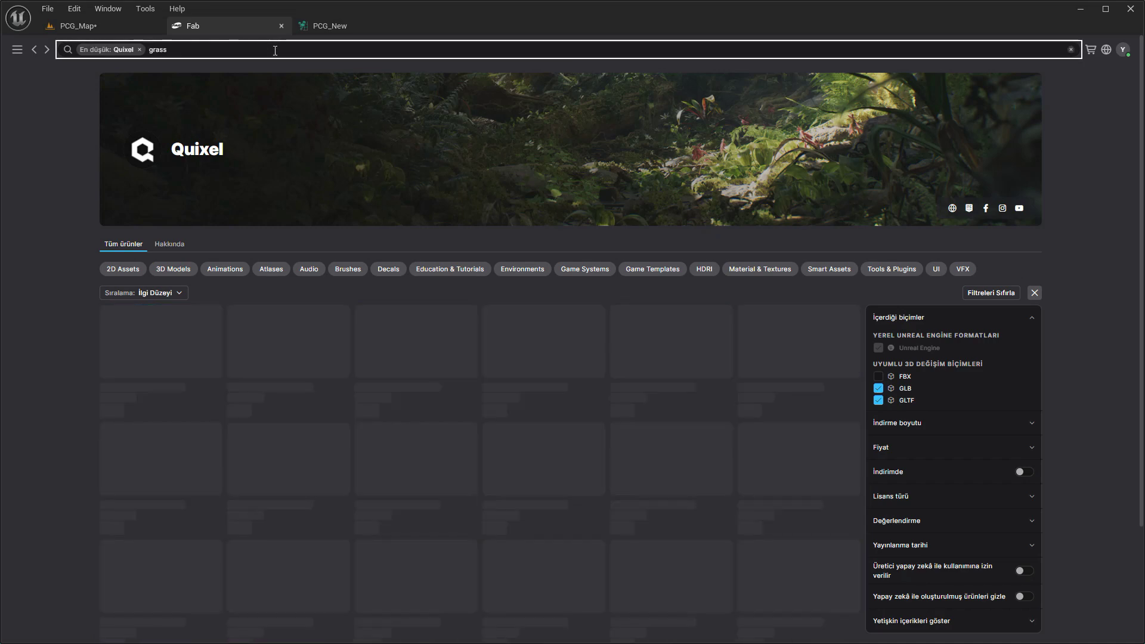
scroll(1127, 255, "down", 8)
scroll(927, 349, "down", 5)
scroll(938, 337, "down", 5)
scroll(941, 329, "down", 4)
left_click(681, 207)
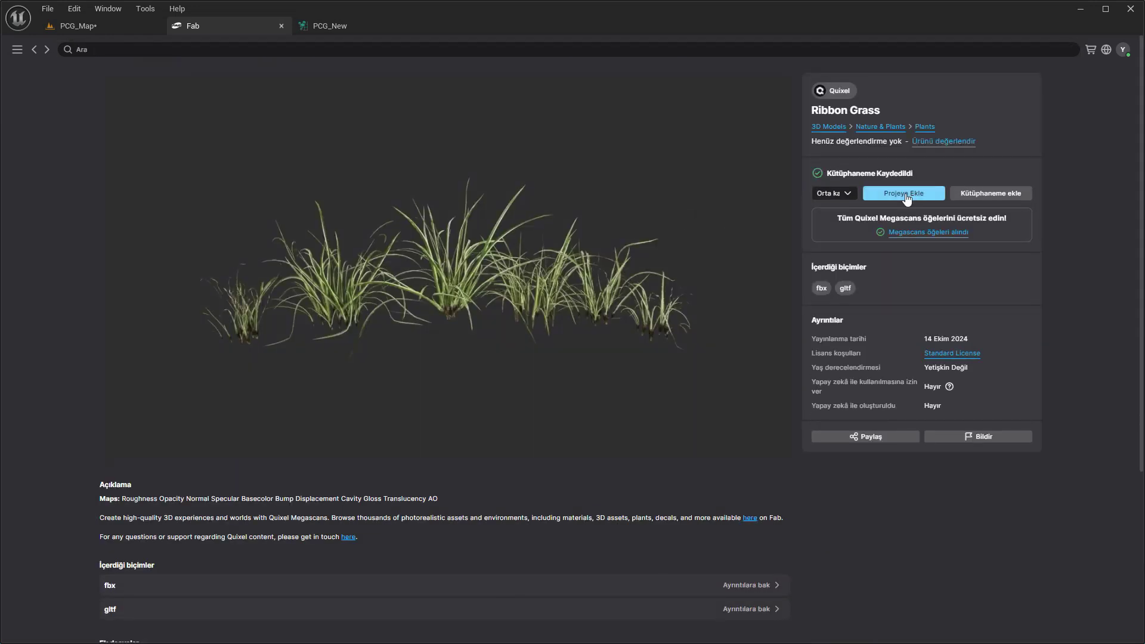
left_click(904, 193)
left_click(628, 371)
left_click(281, 25)
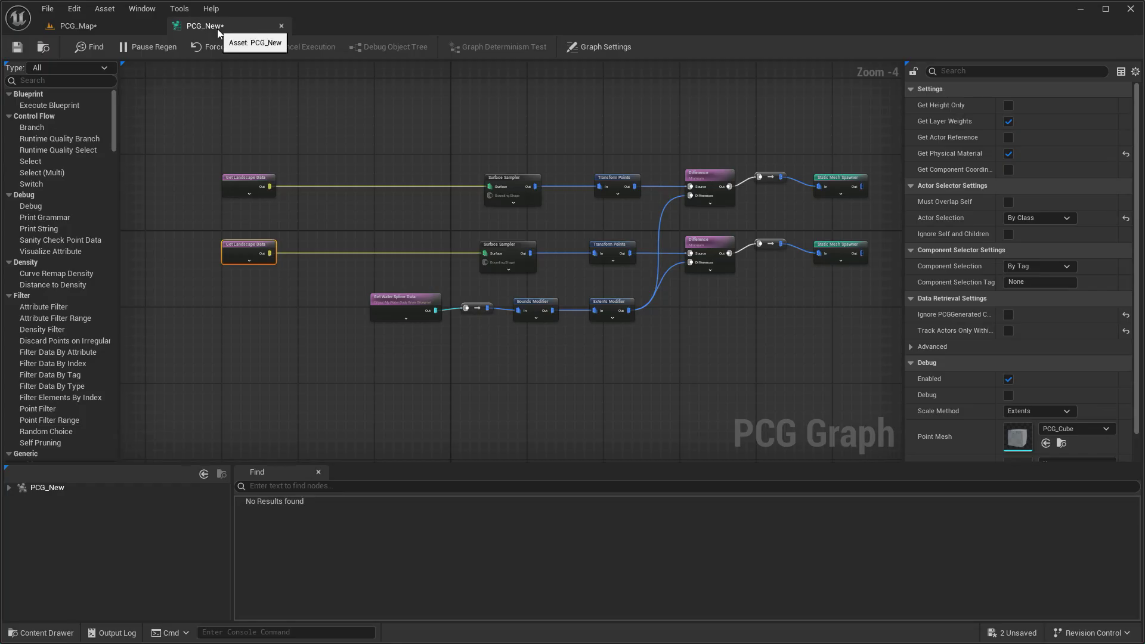
- Build a third branch from the landscape data: Surface Sampler, Transform Points, and Static Mesh Spawner
left_click_drag(322, 338, 357, 389)
type("surface")
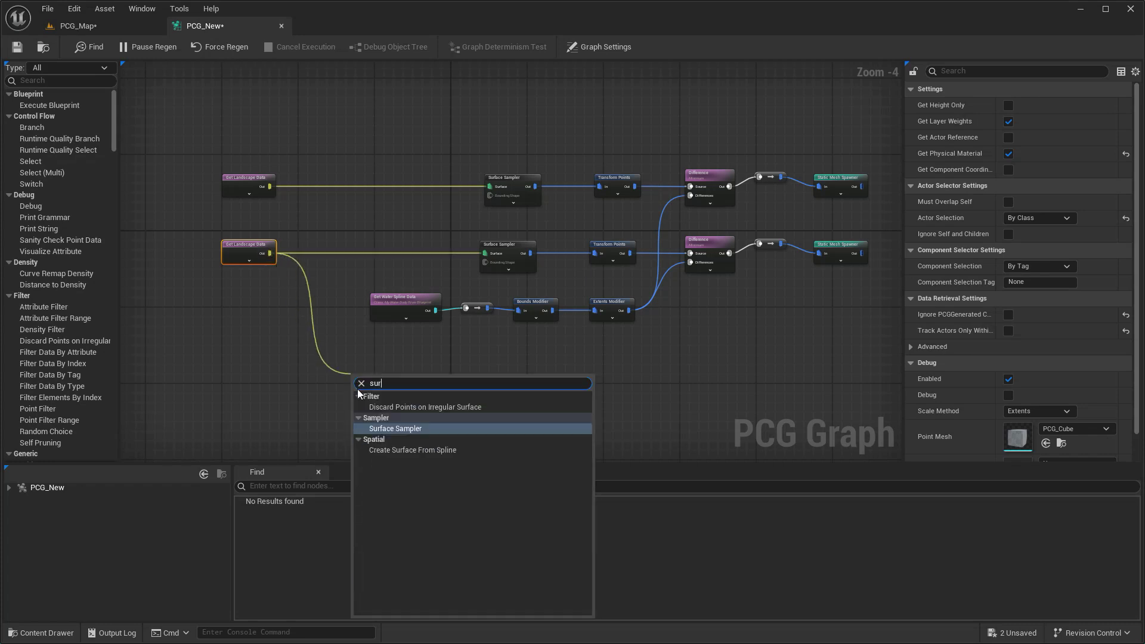
left_click(403, 428)
left_click_drag(401, 387, 467, 393)
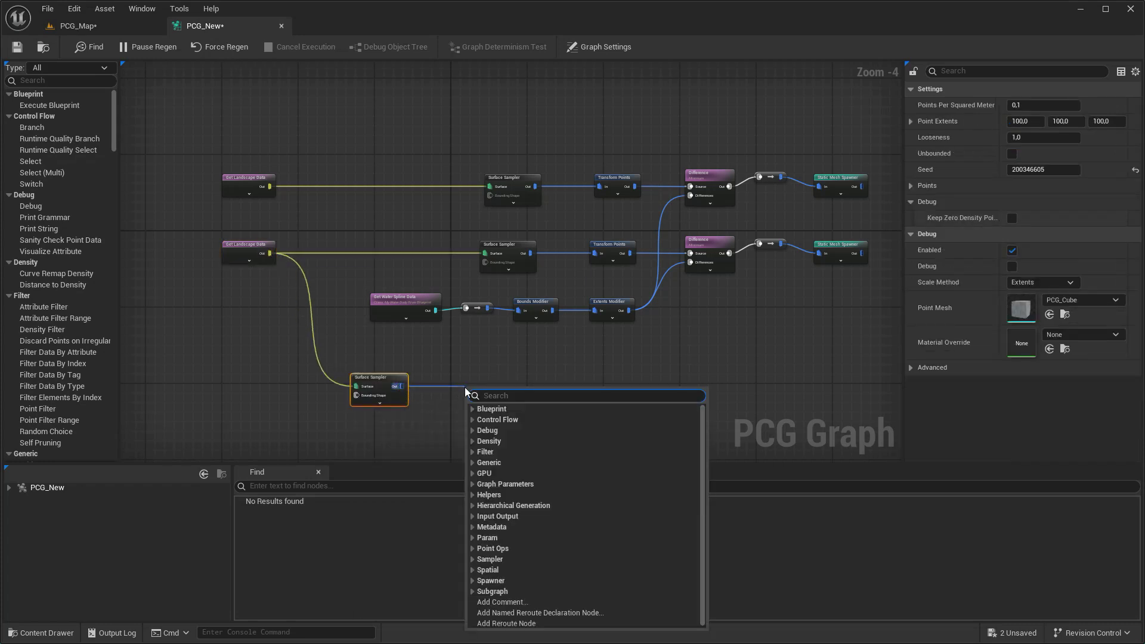
type("tran")
left_click(511, 612)
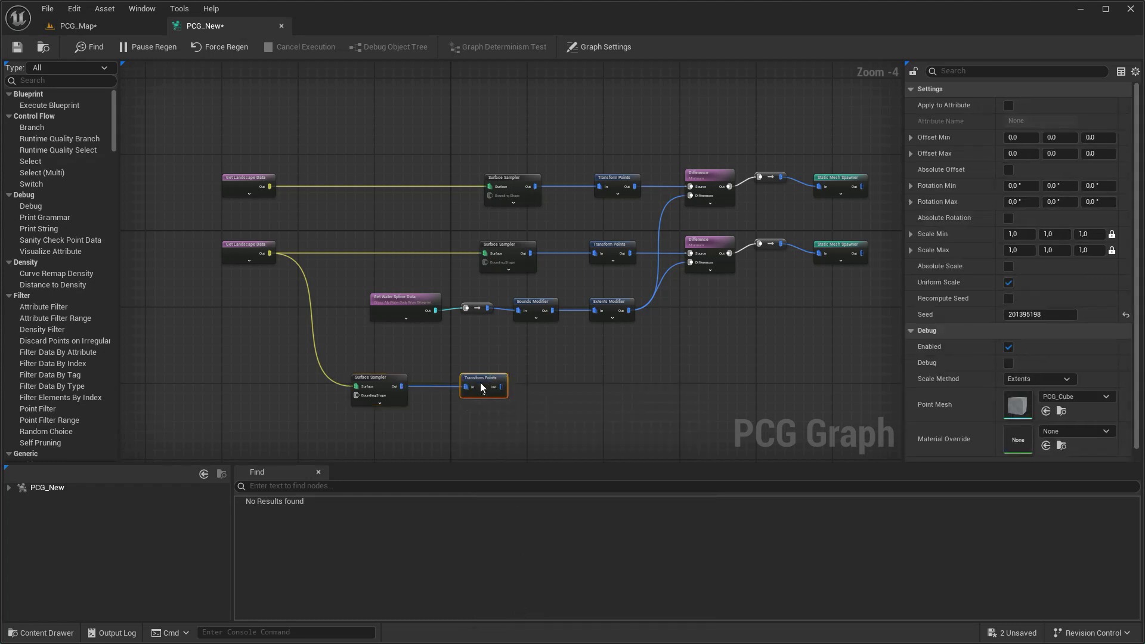
scroll(477, 421, "up", 3)
scroll(441, 356, "up", 1)
left_click_drag(599, 293, 599, 293)
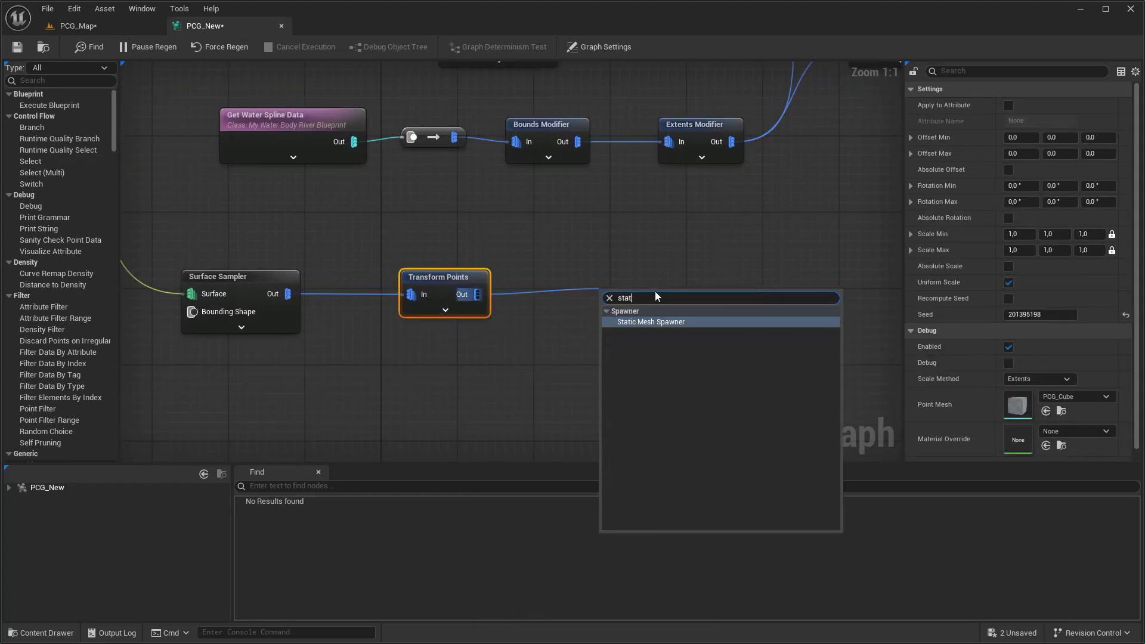
left_click(681, 396)
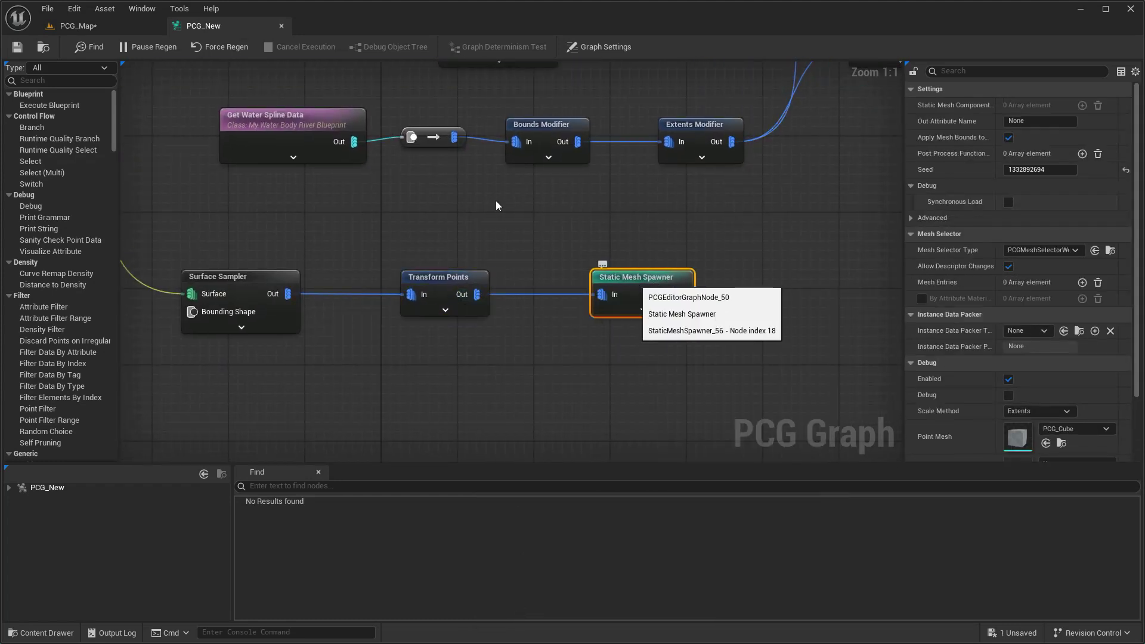
- Undock the PCG_New graph, move the floating window up, and enlarge it to fill most of the screen
left_click_drag(218, 27, 434, 102)
left_click_drag(587, 106, 595, 24)
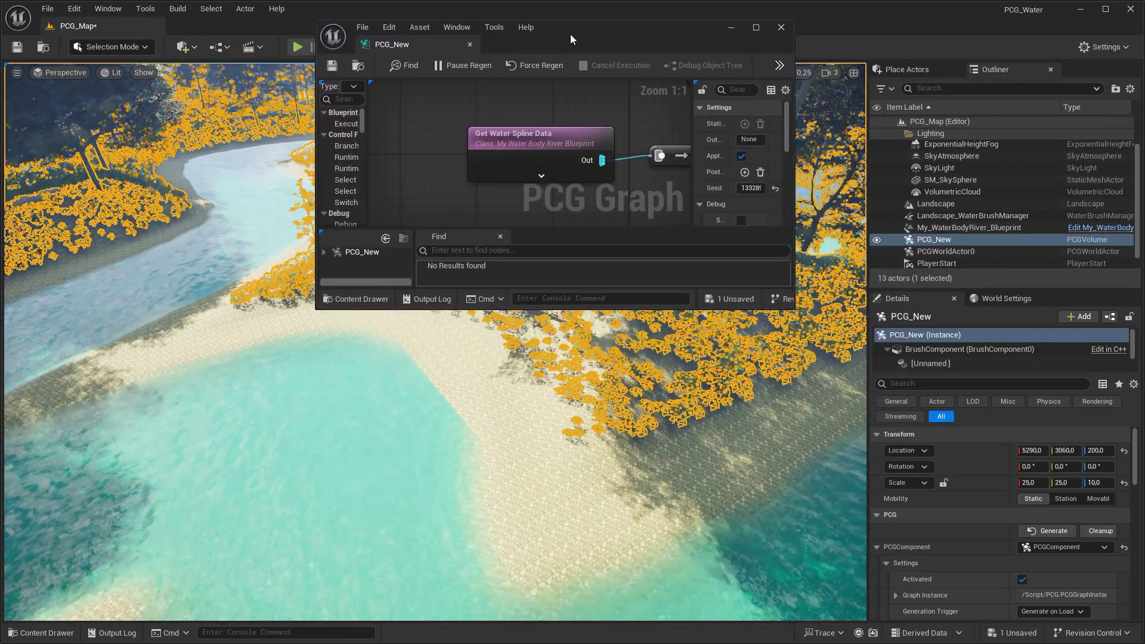
left_click_drag(817, 289, 1135, 635)
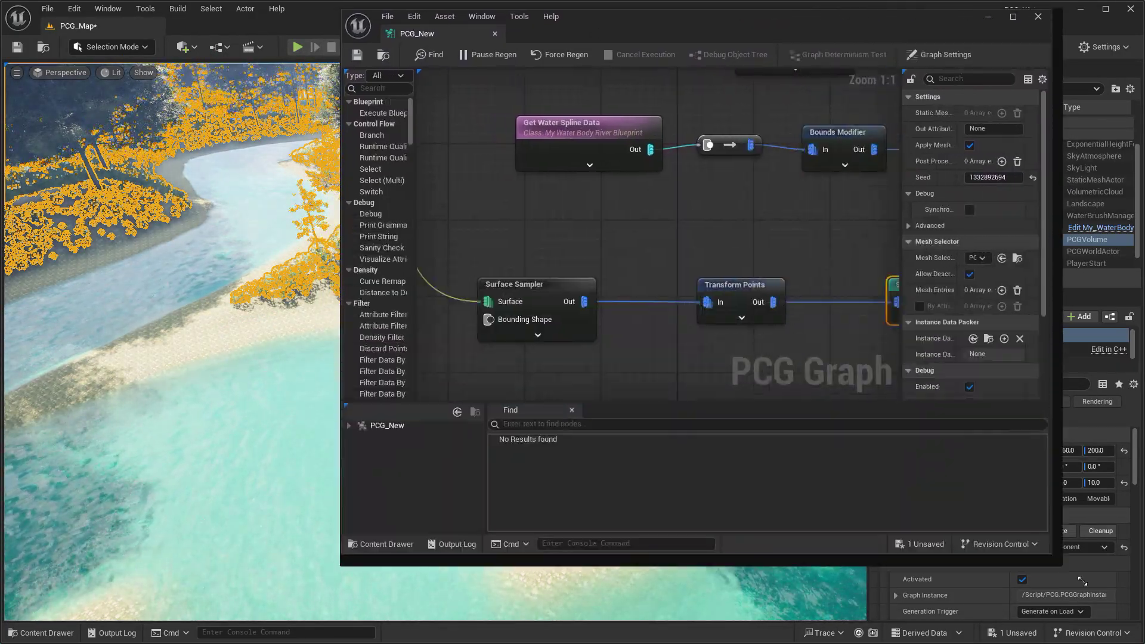
- Widen the details of the grass Static Mesh Spawner and add a mesh entry
scroll(823, 252, "down", 2)
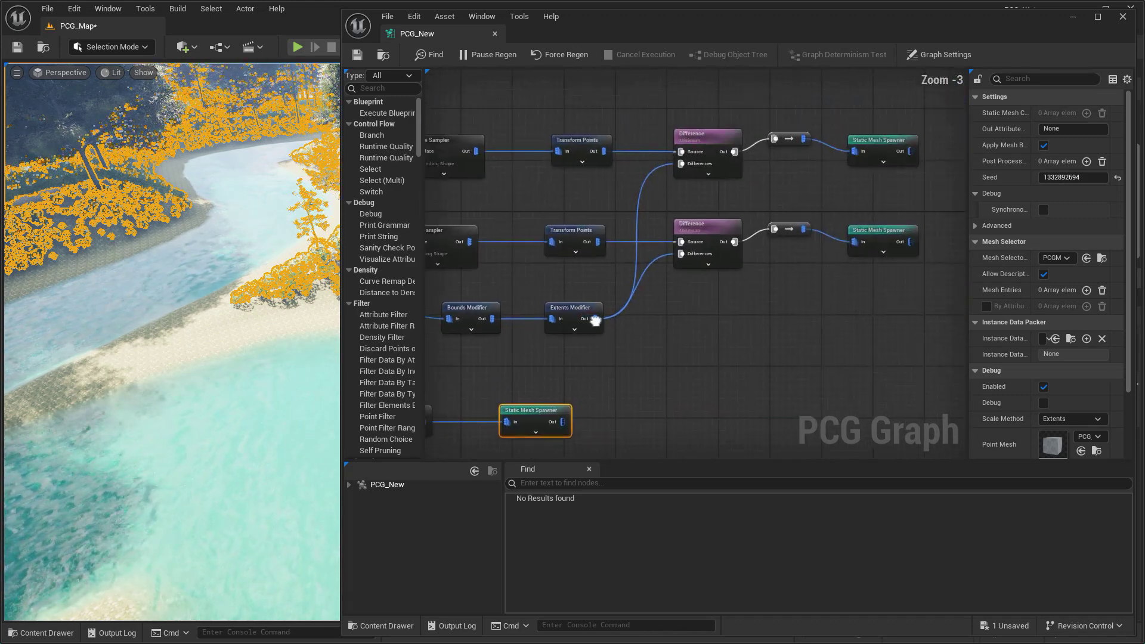
scroll(823, 251, "down", 1)
mouse_move(823, 252)
right_mouse_down()
mouse_move(863, 275)
mouse_move(803, 297)
right_mouse_up()
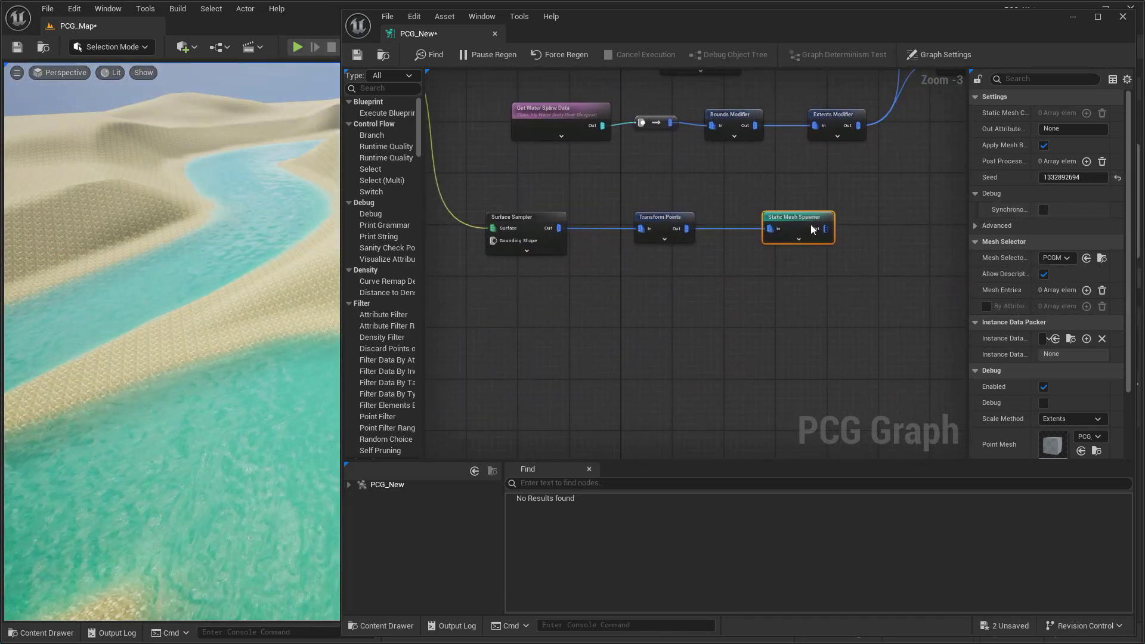
left_click_drag(967, 285, 880, 292)
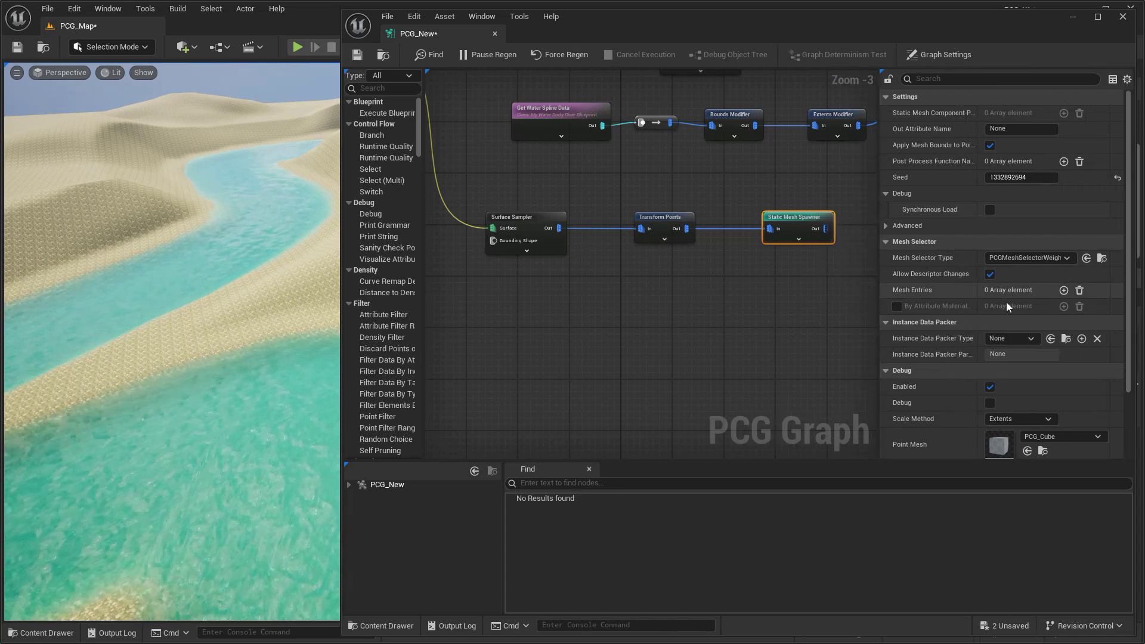
left_click(1063, 290)
- Browse the Content Drawer to Fab > Megascans > Plants > Ribbon_Grass_tbdpec3r grass assets
left_click(769, 324)
key("ctrl+space")
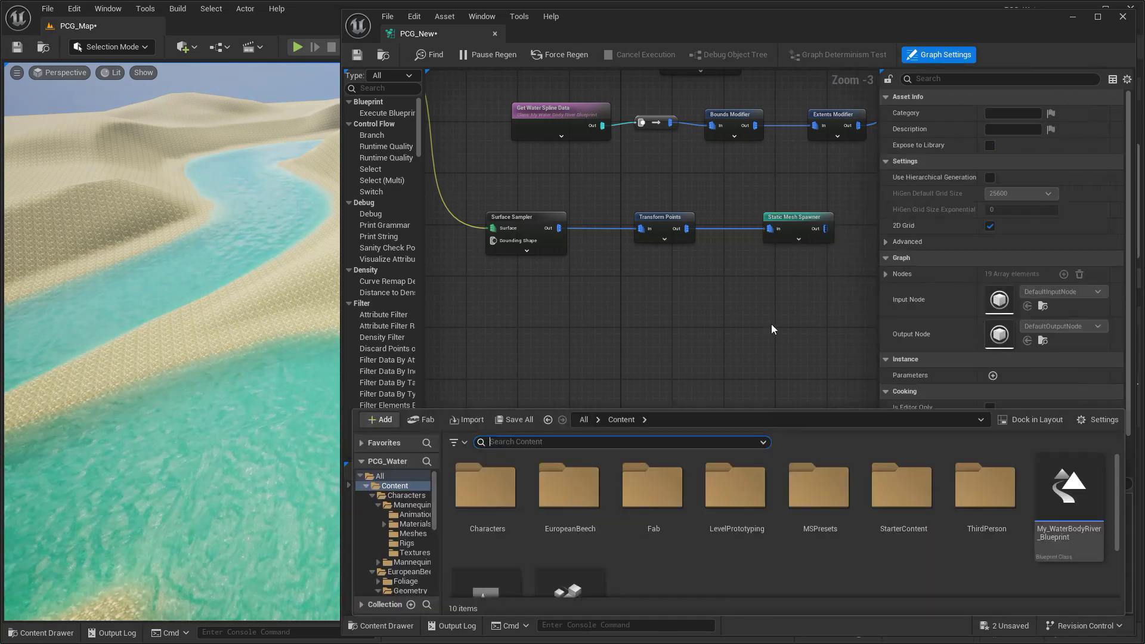
double_click(653, 485)
double_click(483, 486)
left_click(504, 496)
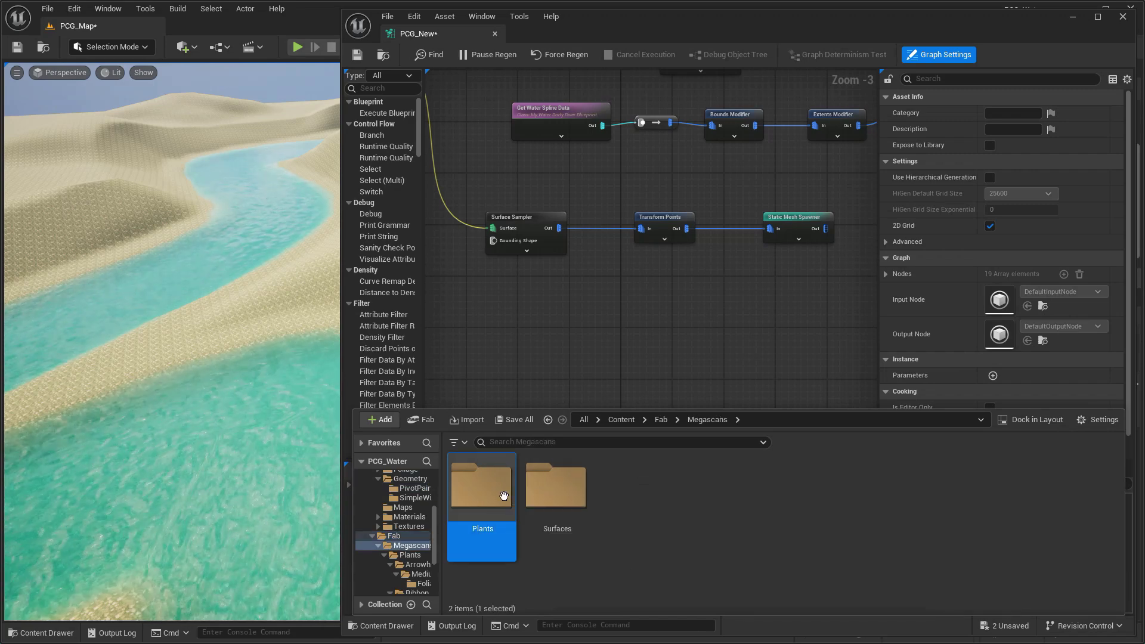
double_click(504, 496)
double_click(556, 494)
double_click(482, 486)
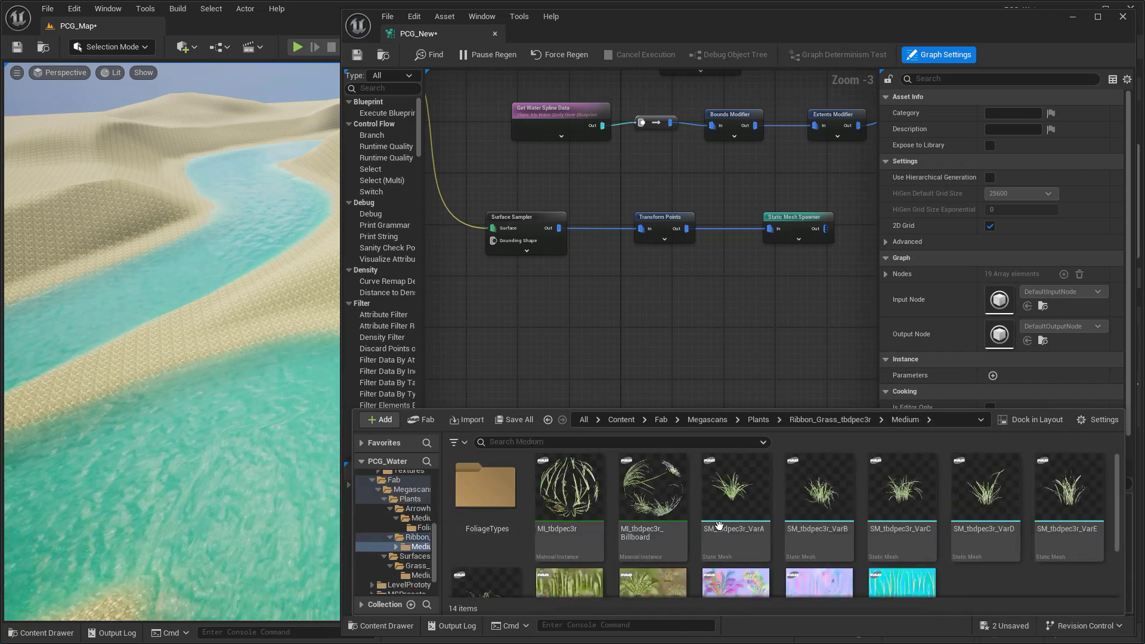
- Assign SM_tbdpec3r_VarA as the mesh entry's static mesh in its descriptor
left_click(798, 233)
left_click(896, 306)
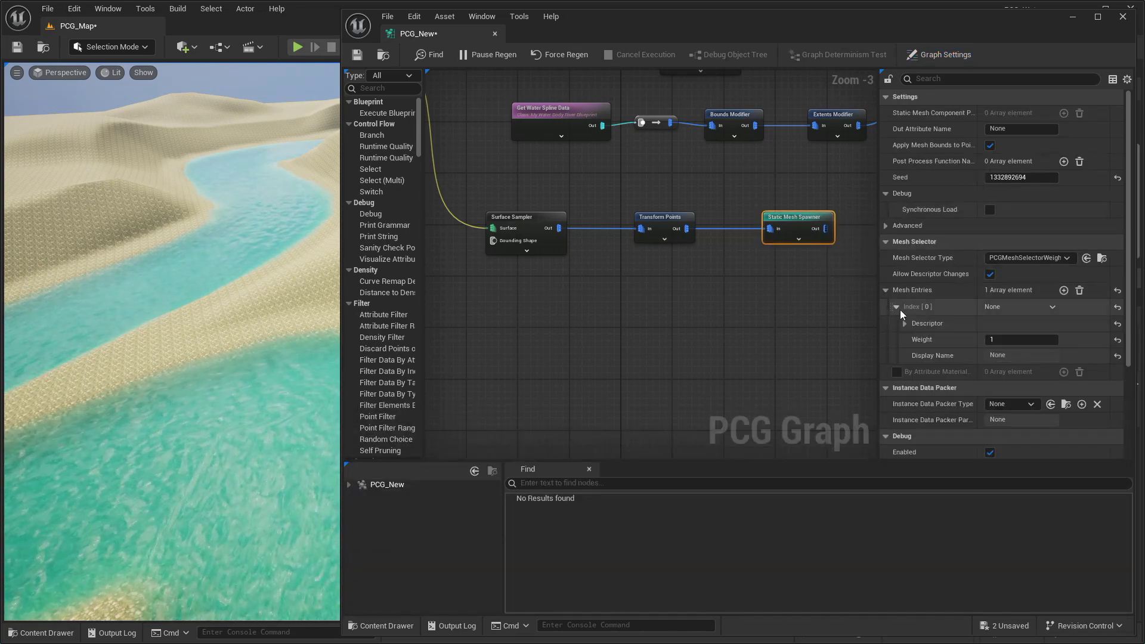
left_click(905, 323)
key("ctrl+space")
left_click(744, 511)
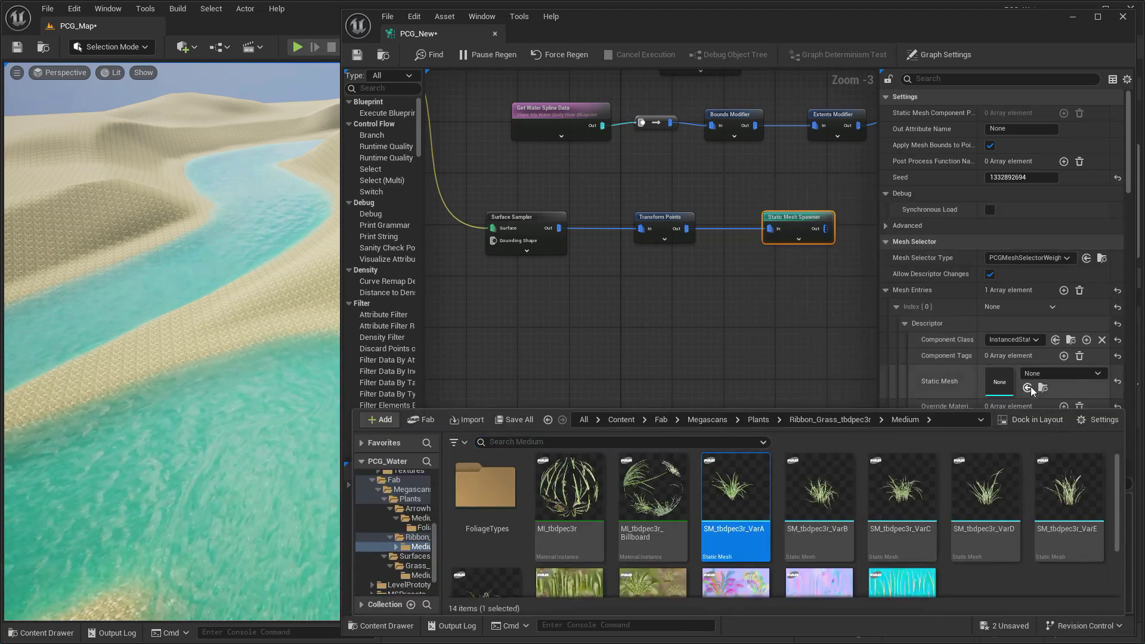
left_click(1029, 388)
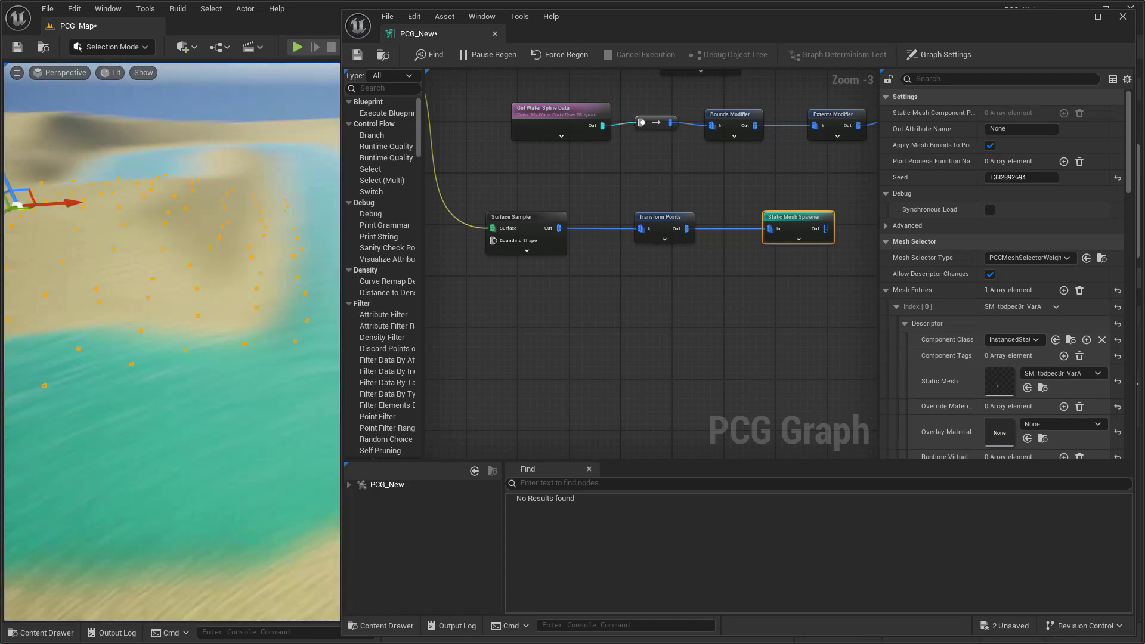
left_click(516, 217)
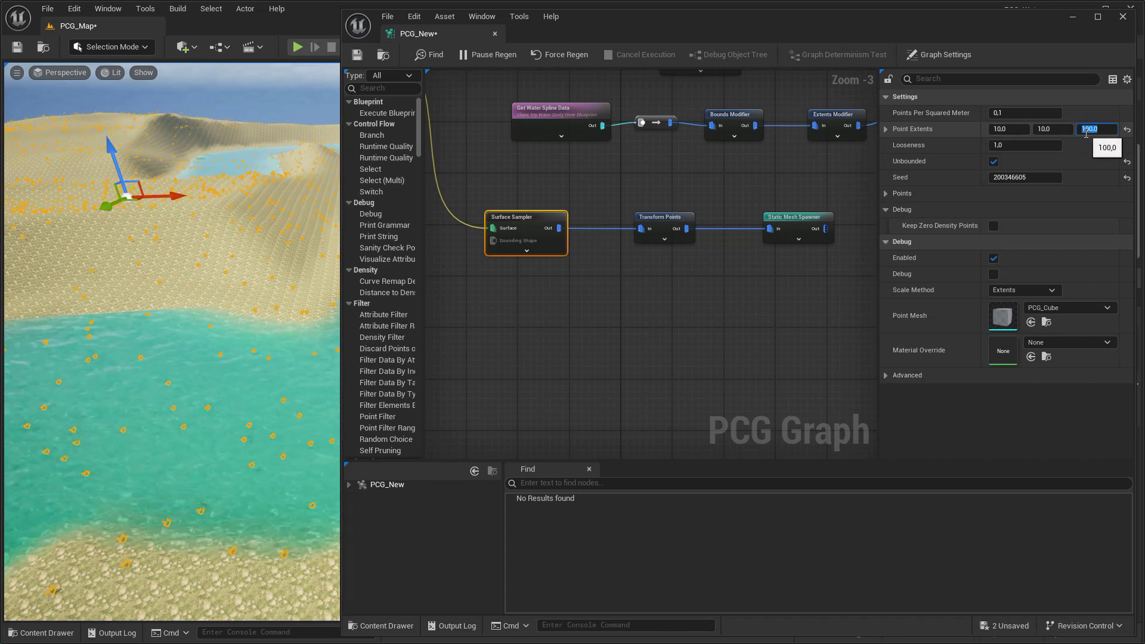
- Add a Difference node after Transform Points, ahead of the grass Static Mesh Spawner
right_click_drag(772, 233, 700, 234)
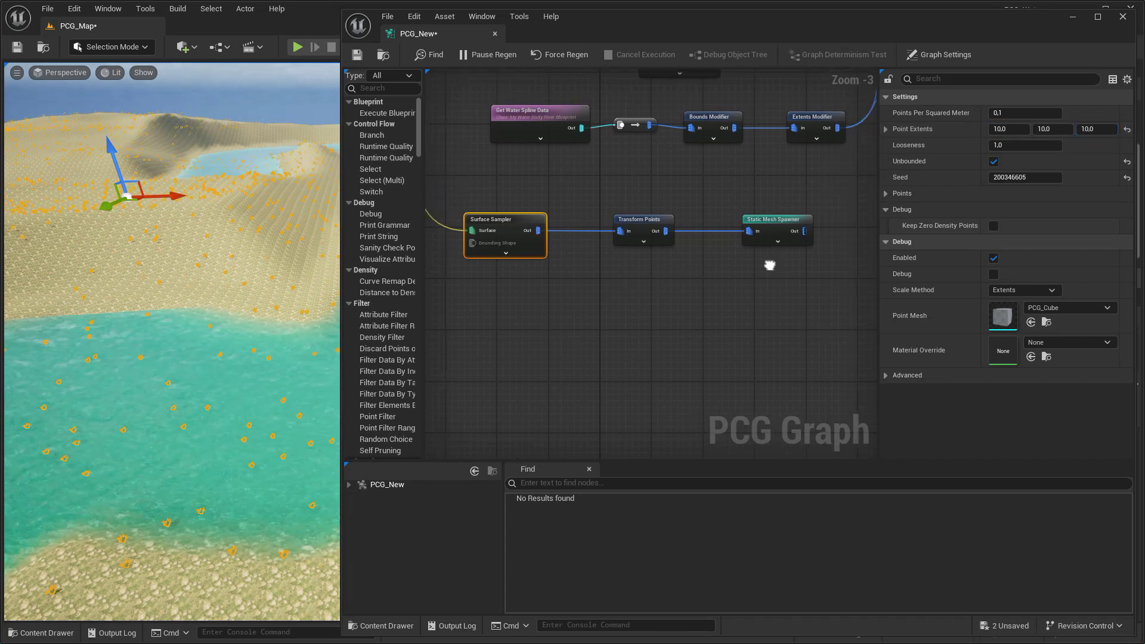
left_click_drag(719, 222, 829, 222)
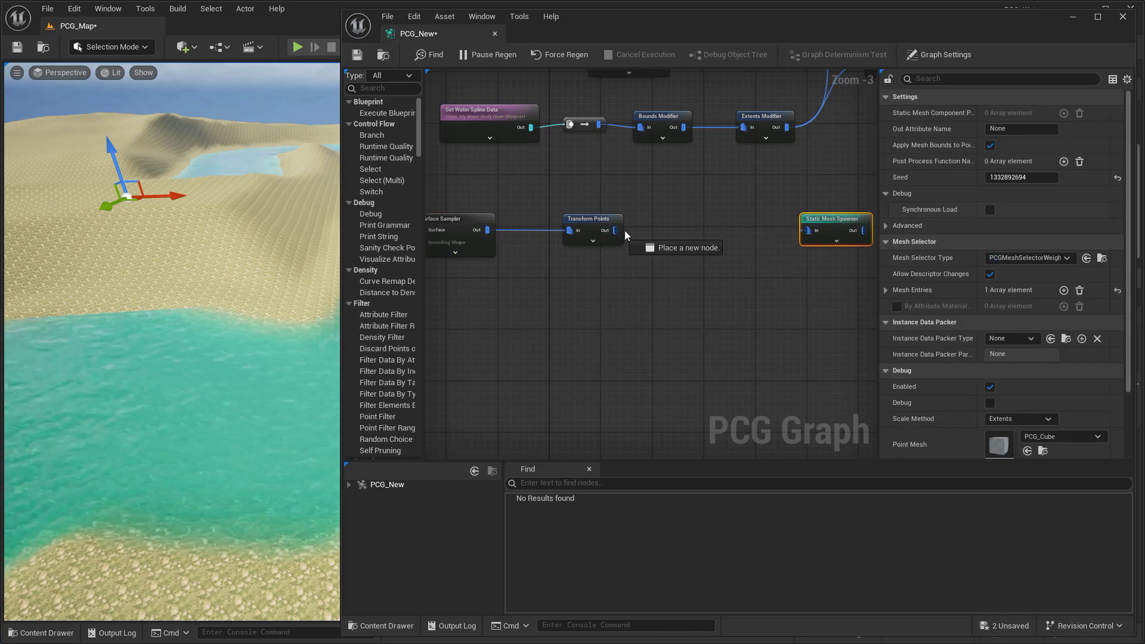
left_click_drag(625, 234, 656, 232)
type("dif")
left_click(700, 298)
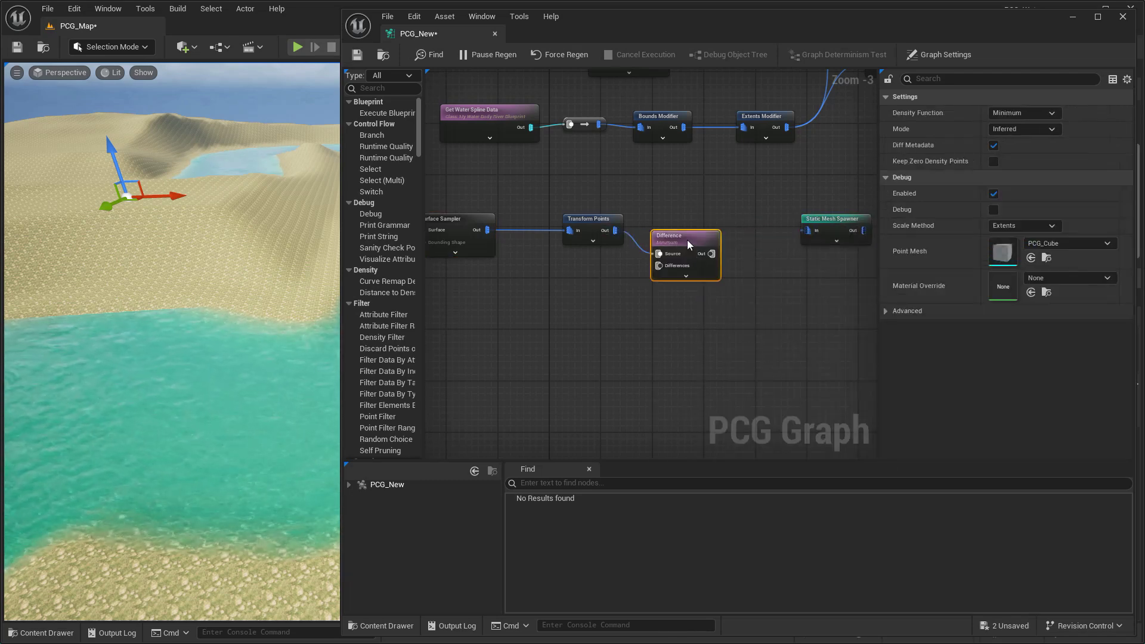
right_click_drag(728, 220, 541, 230)
left_click_drag(633, 239, 846, 245)
left_click_drag(548, 224, 649, 231)
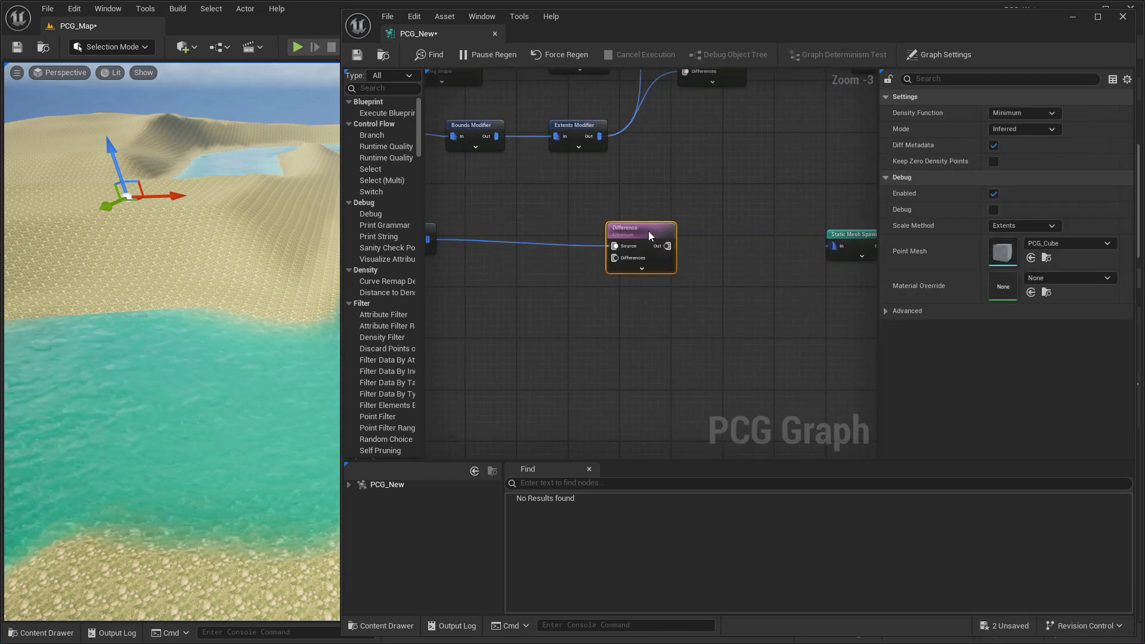
- Chain a Bounds Modifier and then an Extents Modifier off Get Water Spline Data
right_click_drag(632, 235, 863, 268)
left_click_drag(573, 169, 638, 218)
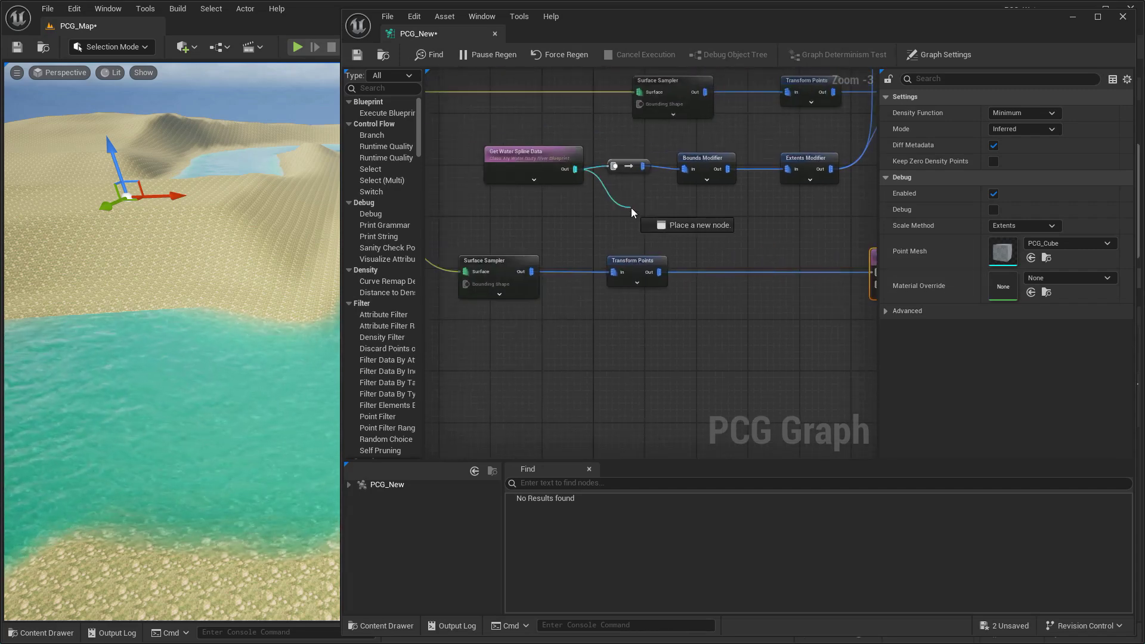
type("bound")
key("Return")
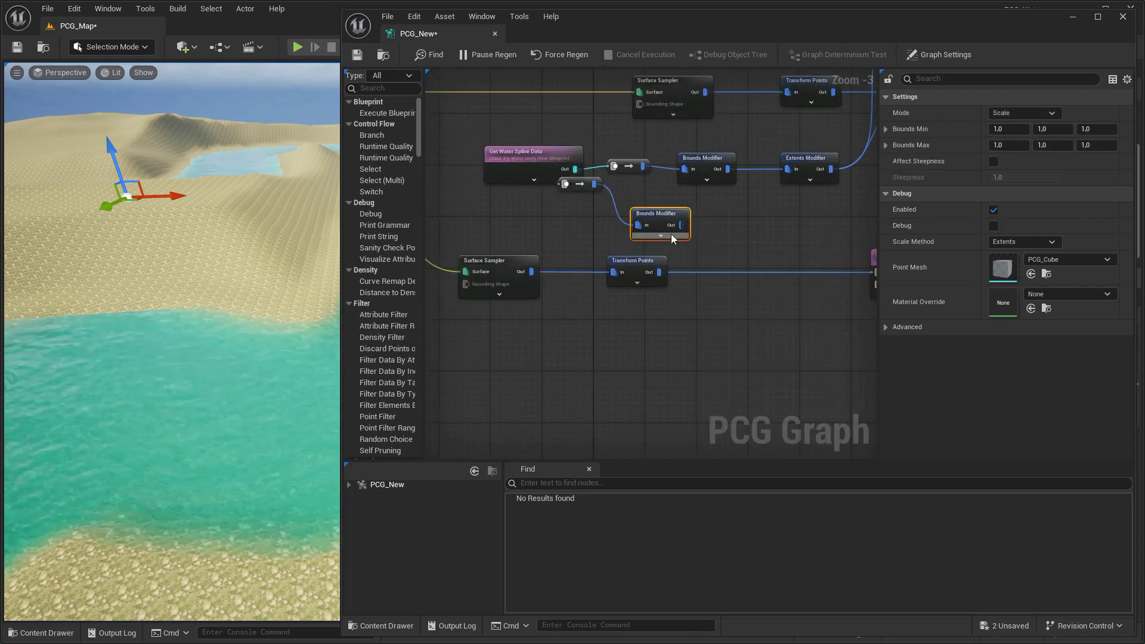
left_click_drag(577, 184, 633, 225)
right_click_drag(633, 225, 497, 194)
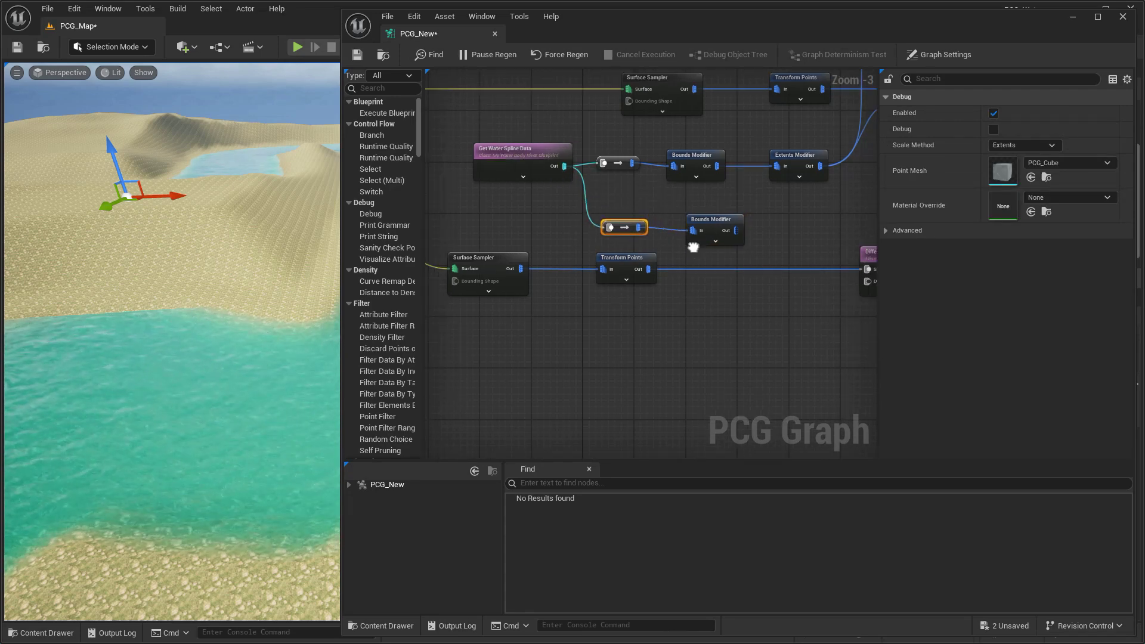
left_click_drag(610, 202, 643, 204)
type("ex")
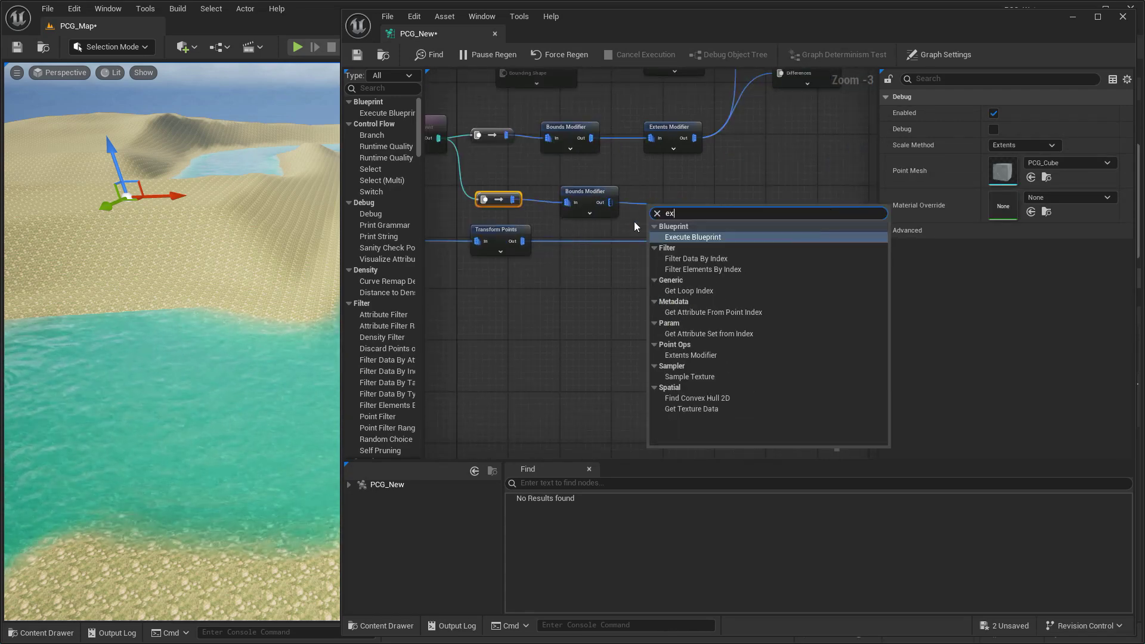
type("te")
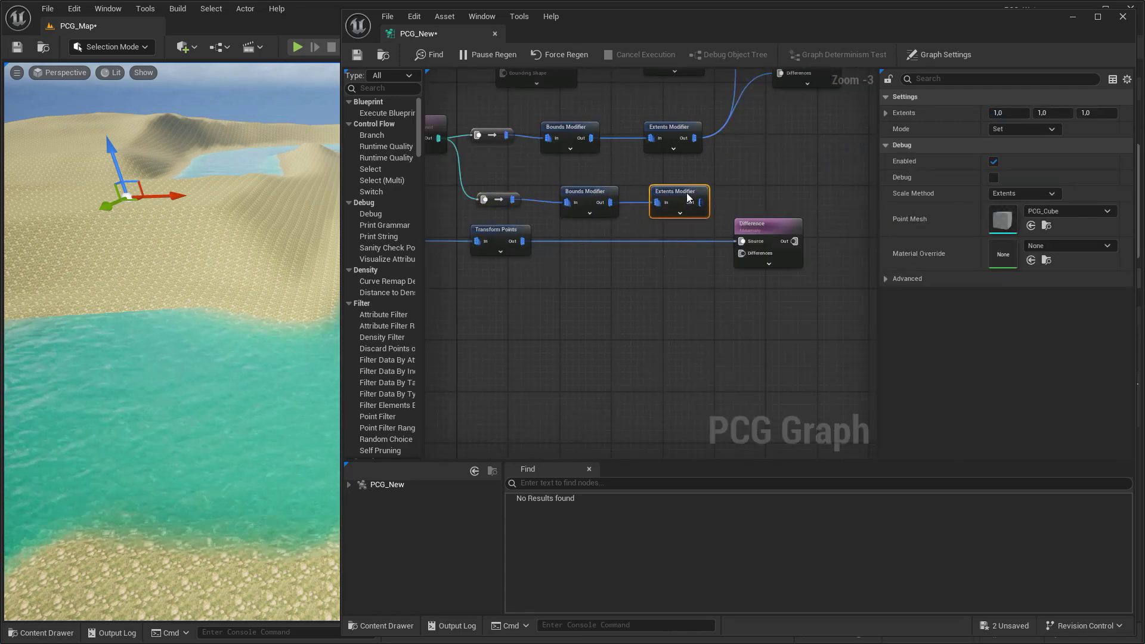
- Enable debug on the Difference node and set the Bounds Modifier to Set with Min Z -100
left_click_drag(758, 232, 770, 232)
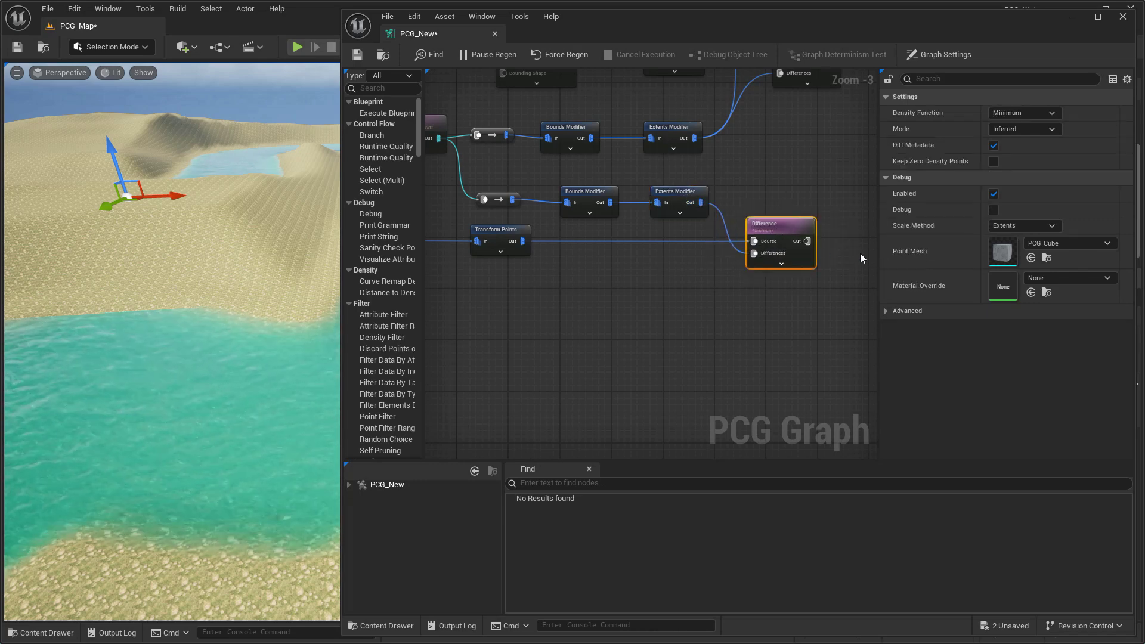
left_click(993, 211)
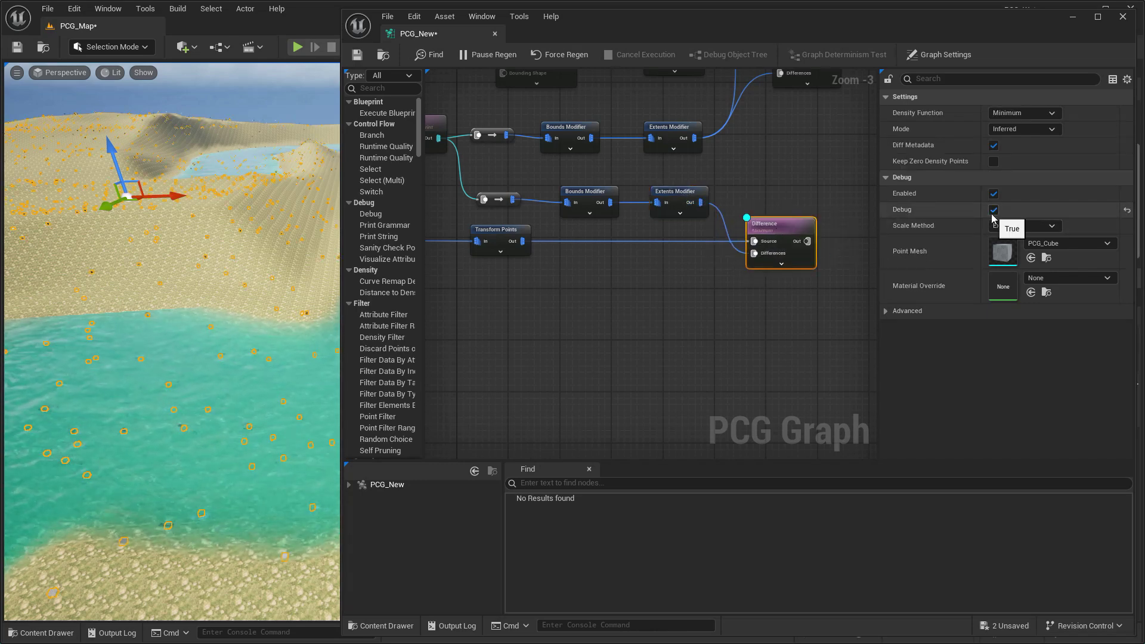
left_click(582, 191)
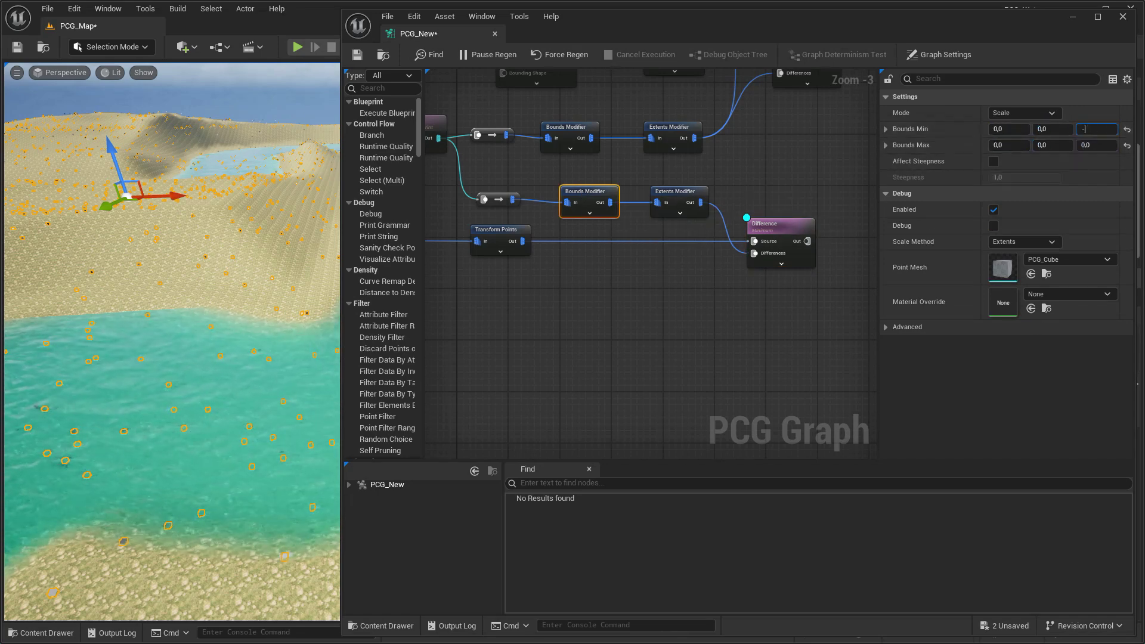
left_click(1025, 116)
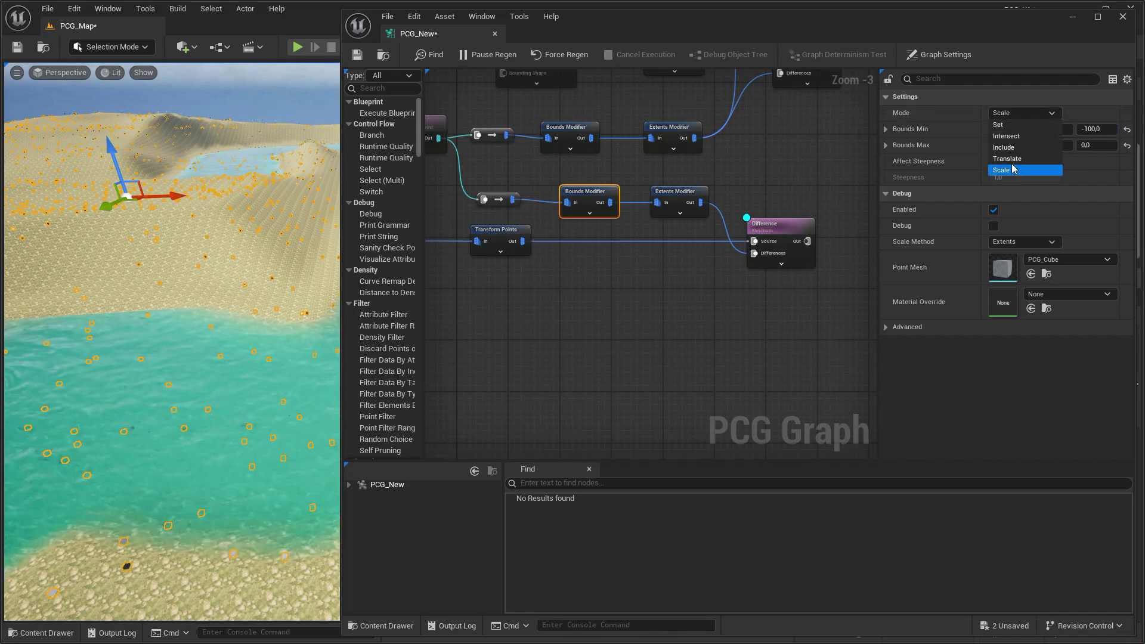
right_click_drag(291, 298, 262, 299)
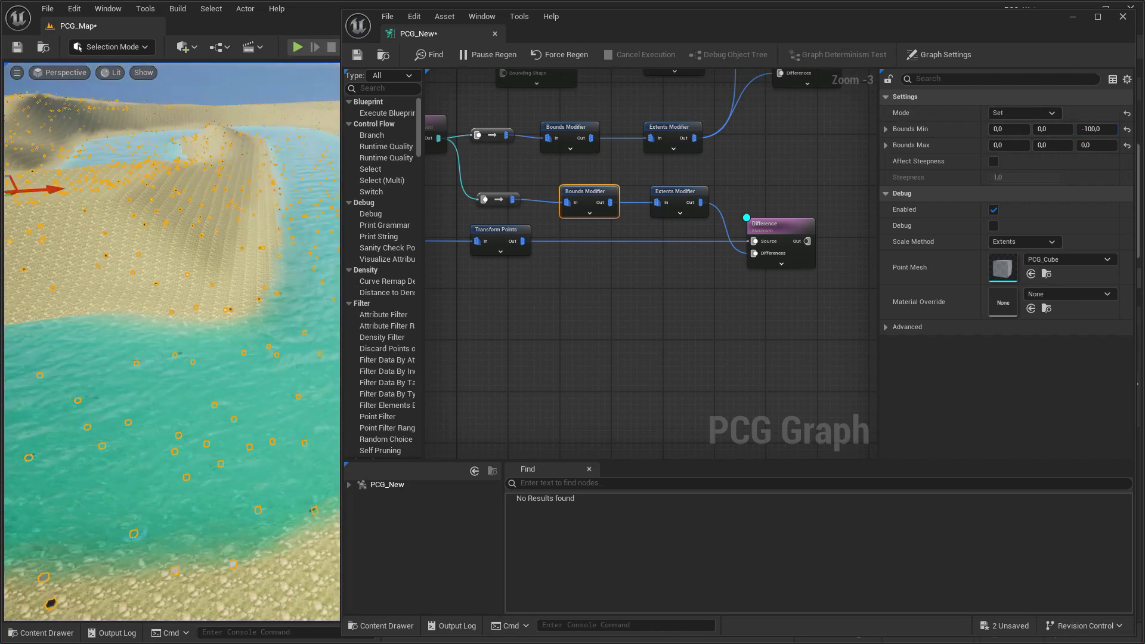
- Set the Extents Modifier to 0.2, 0.2, 0 in Maximum mode and disable the Difference debug
left_click(688, 197)
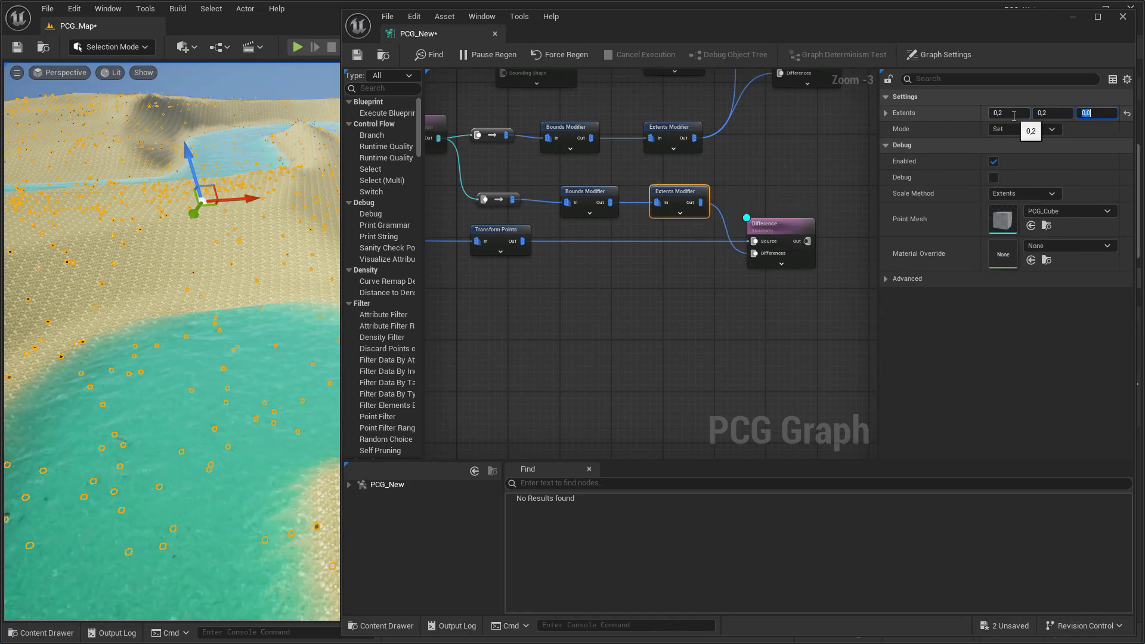
left_click(1018, 131)
left_click(1015, 164)
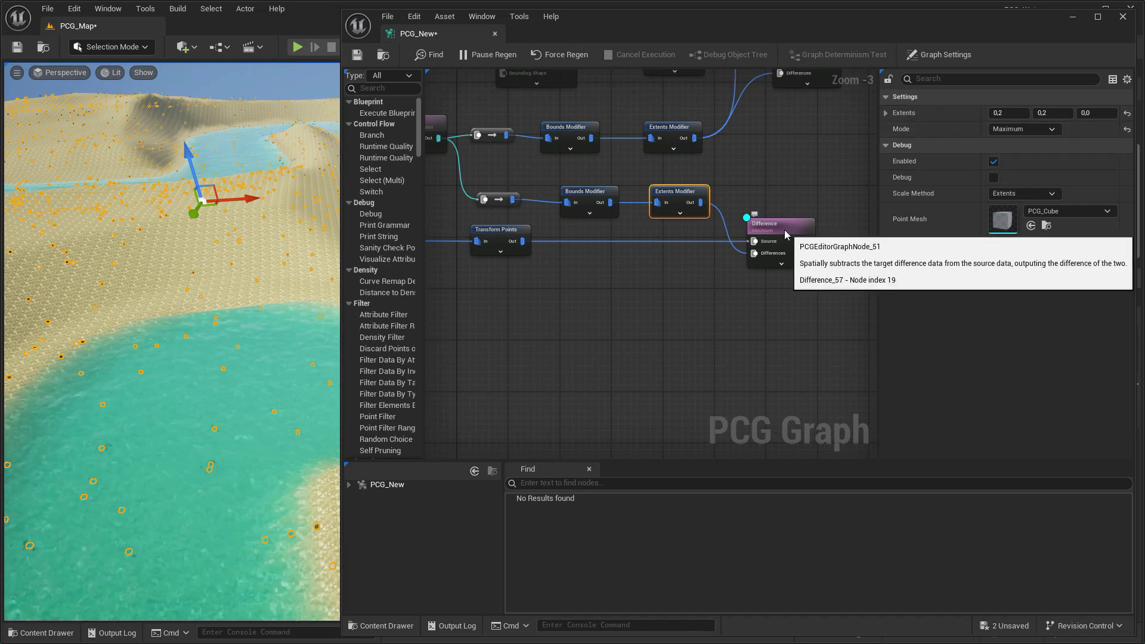
left_click(775, 227)
left_click(993, 210)
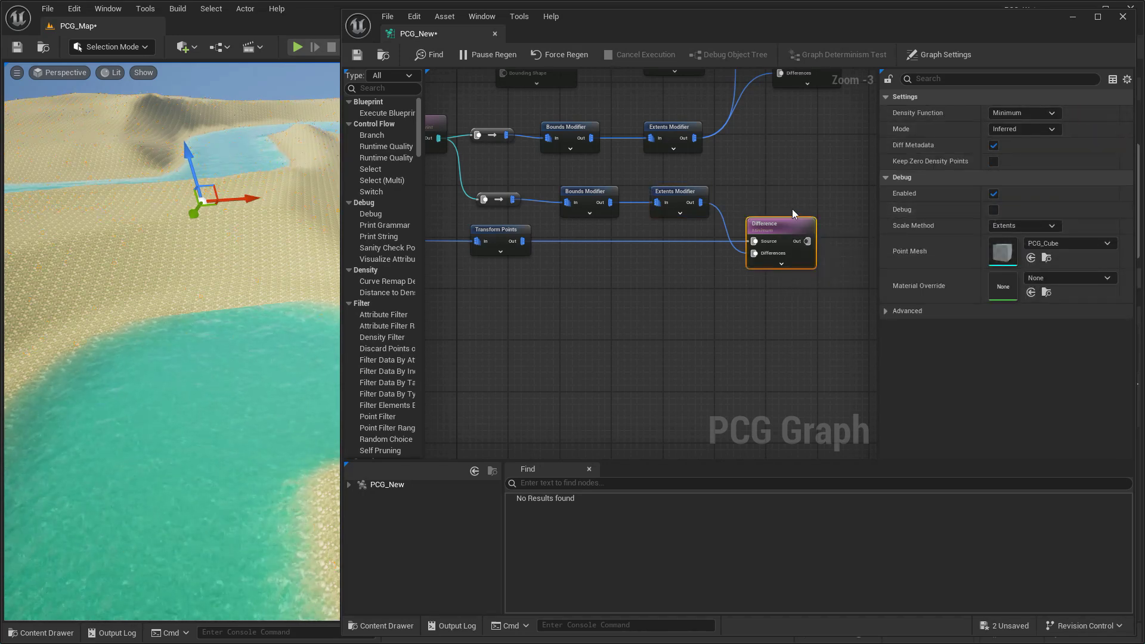
right_click_drag(792, 213, 681, 191)
left_click(765, 213)
- Wire the first Difference into the second Difference's Differences input and enable its debug preview
left_click_drag(765, 213, 759, 251)
left_click_drag(702, 207, 747, 277)
right_click_drag(580, 276, 674, 267)
left_click_drag(512, 197, 838, 257)
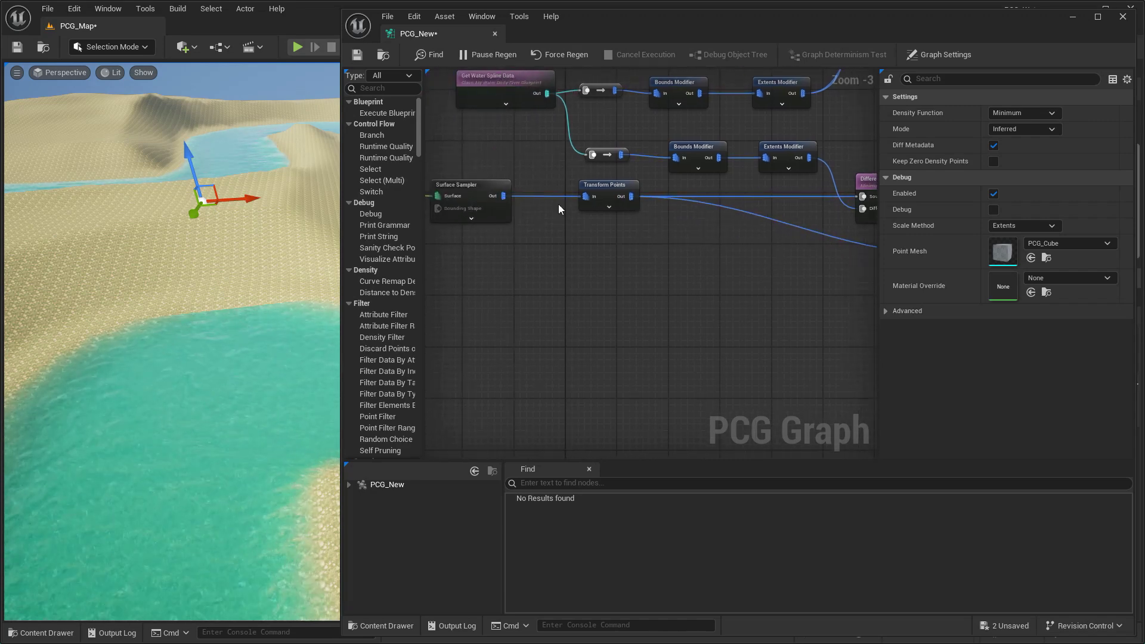
left_click(554, 188)
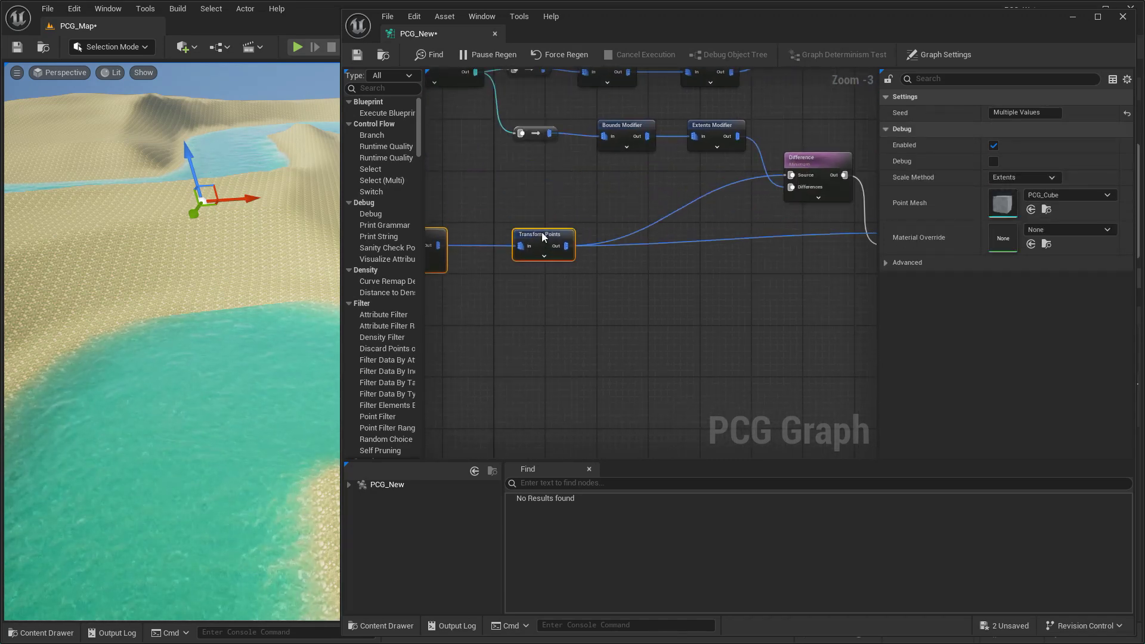
right_click_drag(766, 255, 520, 247)
left_click(692, 211)
left_click(993, 210)
- Dock the graph beside the level and inspect the debug points over the sand slope
scroll(110, 341, "up", 5)
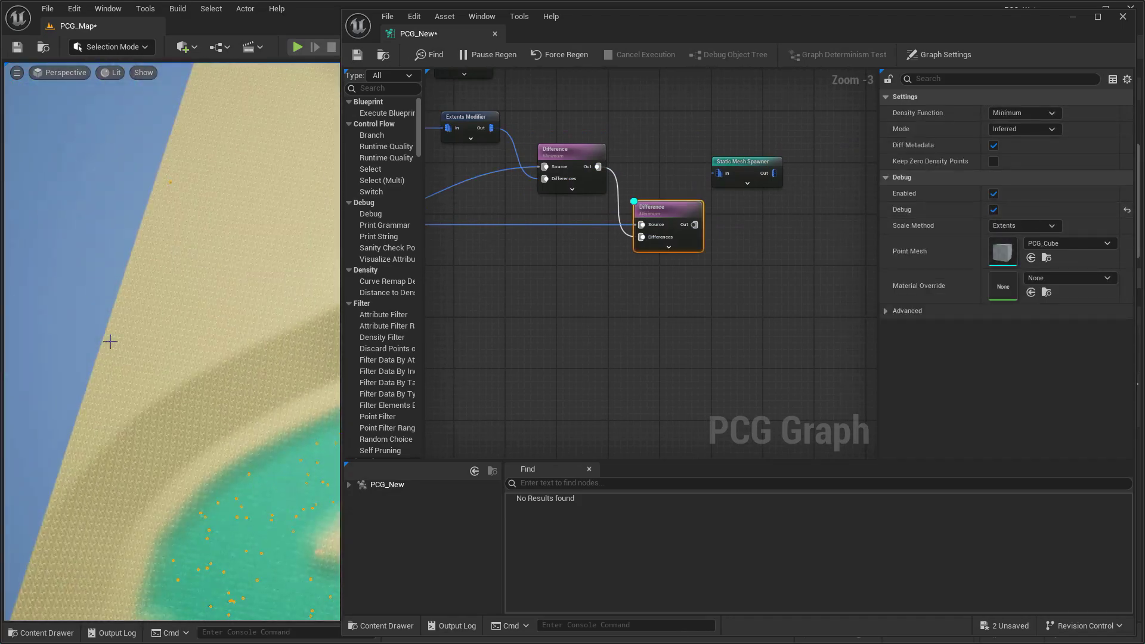
left_click_drag(417, 33, 205, 26)
left_click(78, 25)
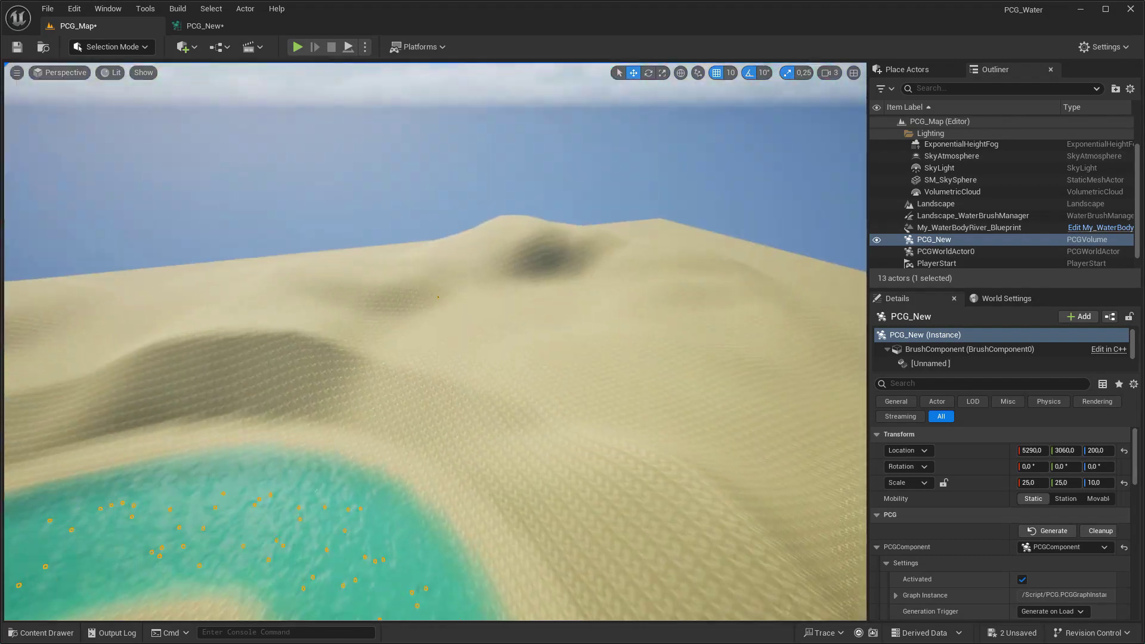
left_click_drag(463, 314, 406, 255)
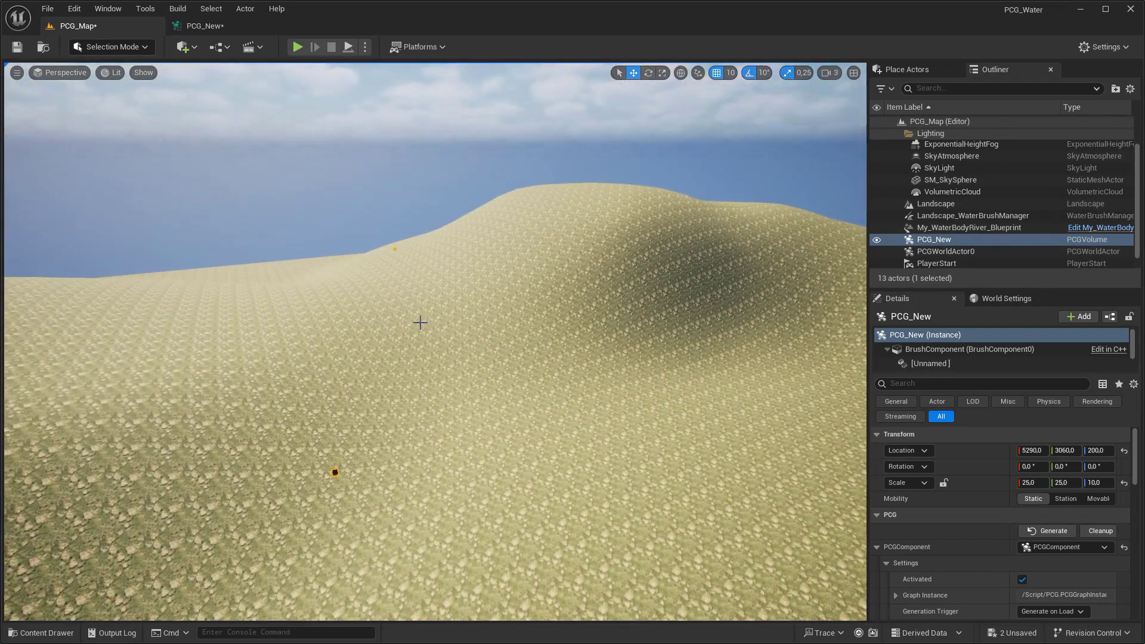
left_click(209, 26)
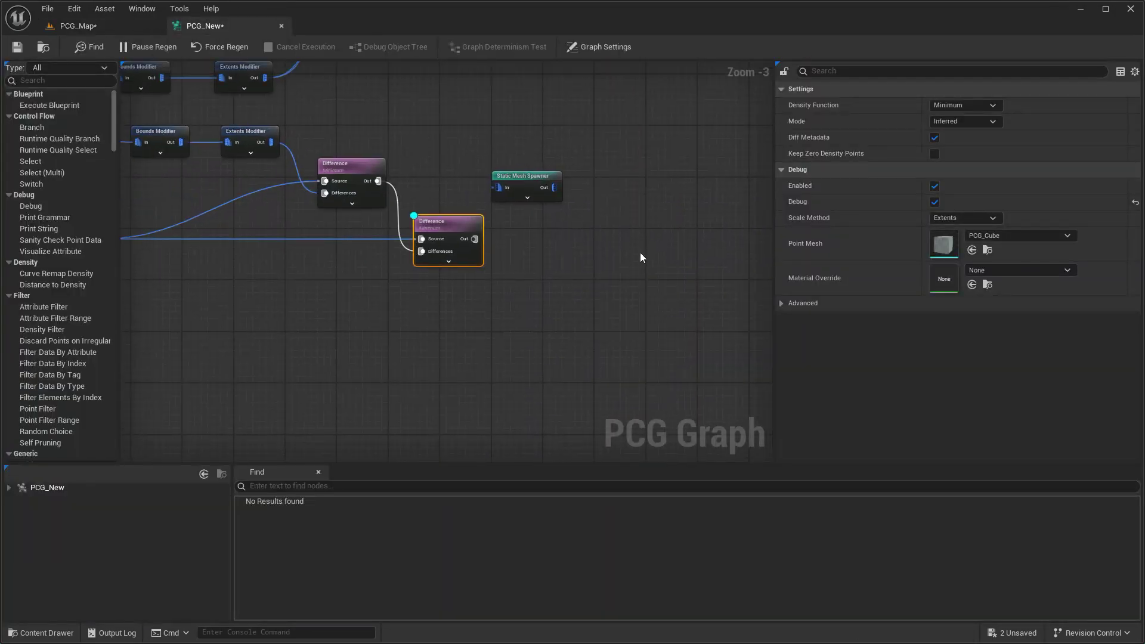
- Duplicate the Difference node, reroute the first Difference into it, and preview its points along the river
key("ctrl+v")
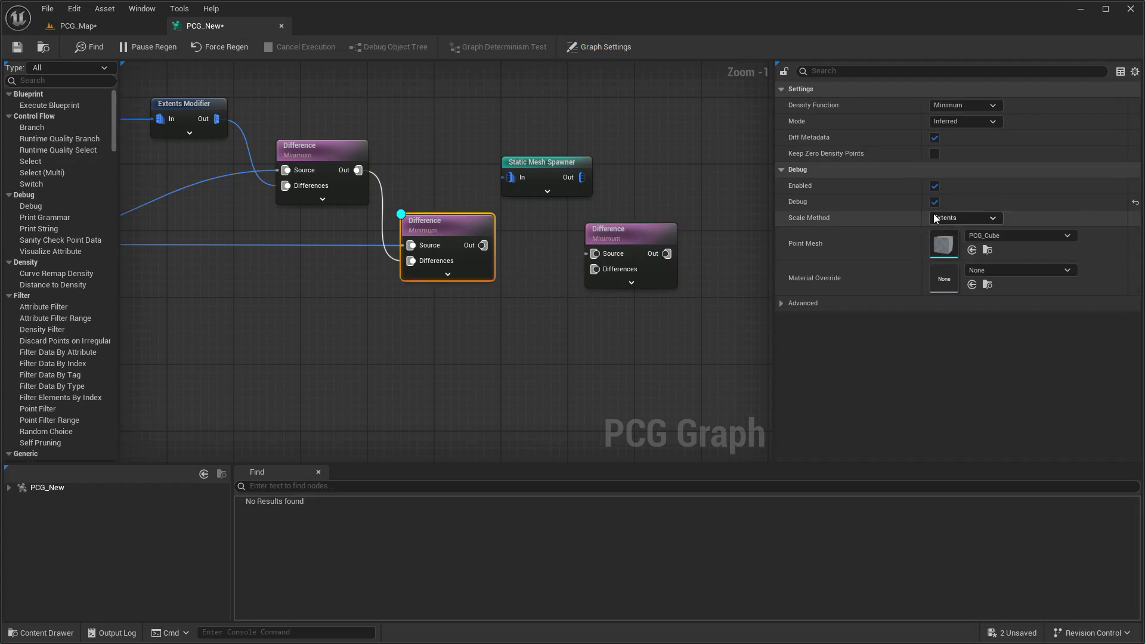
key("ctrl+z")
key("ctrl+z")
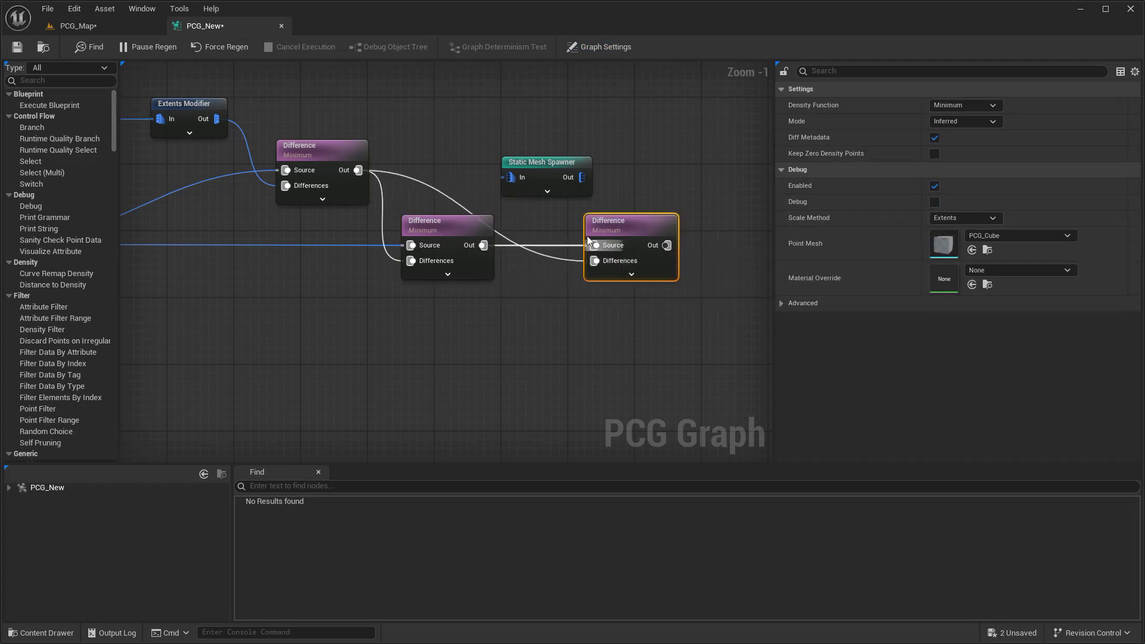
left_click_drag(544, 169, 709, 136)
double_click(543, 258)
left_click_drag(537, 258, 542, 171)
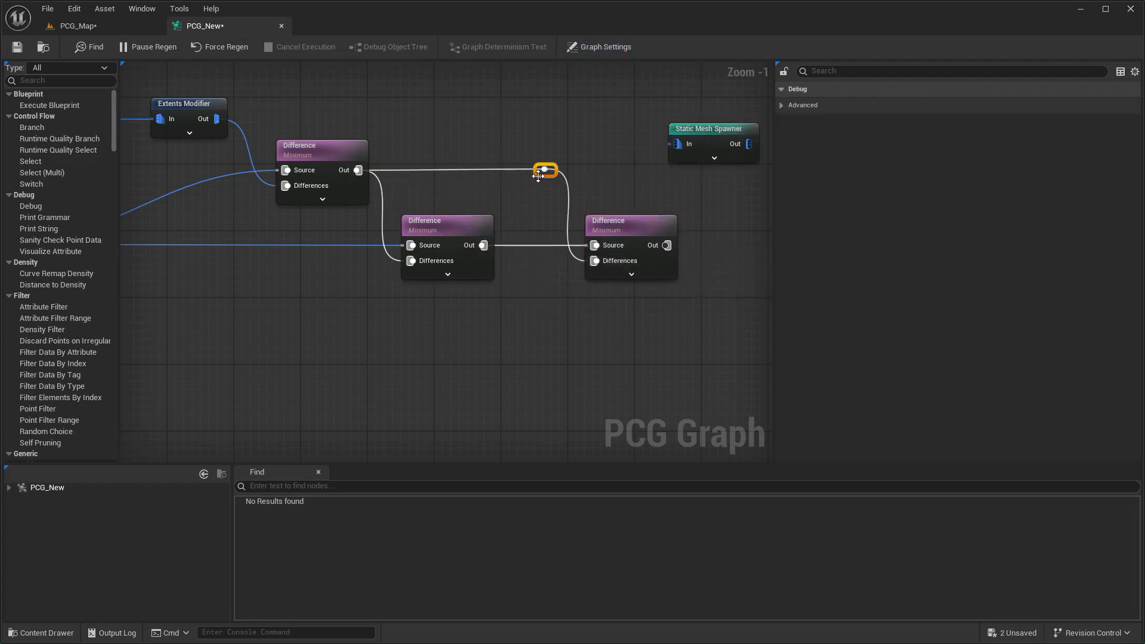
left_click(653, 227)
left_click(934, 202)
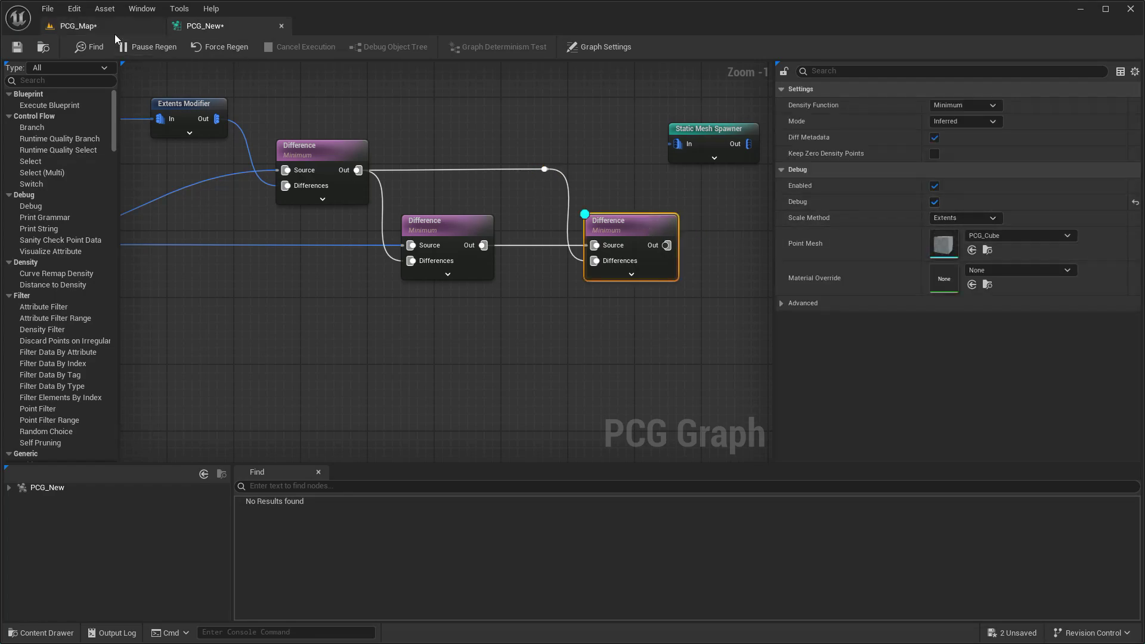
left_click(114, 33)
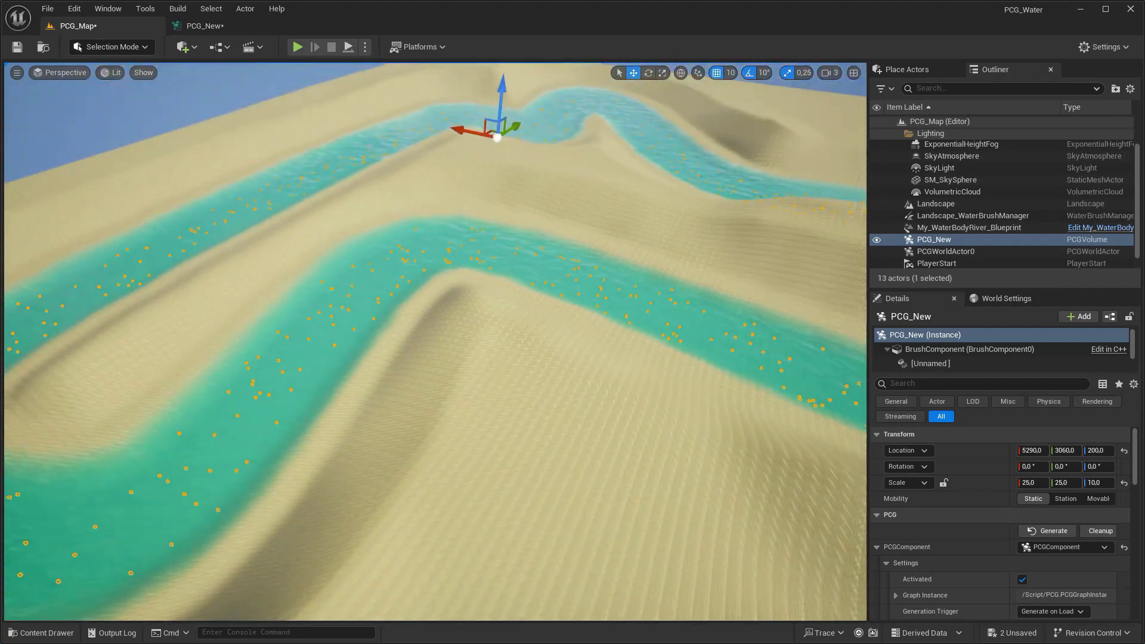
left_click(205, 26)
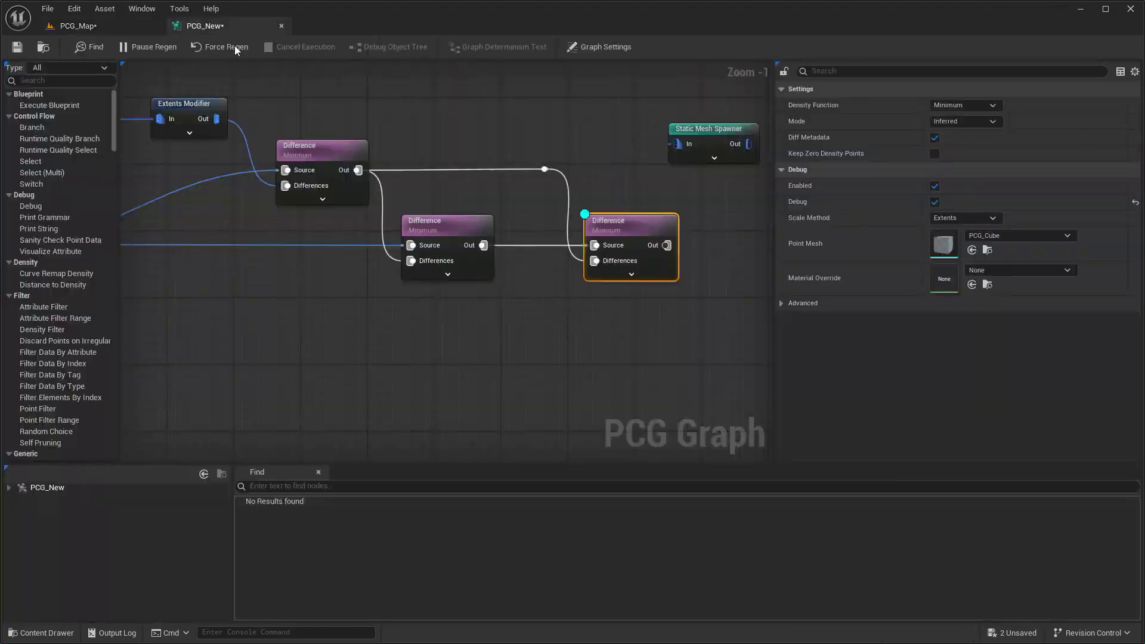
- Connect the new Difference through the converter into the Static Mesh Spawner and turn off its debug
right_click_drag(615, 186, 407, 188)
left_click_drag(502, 141, 592, 234)
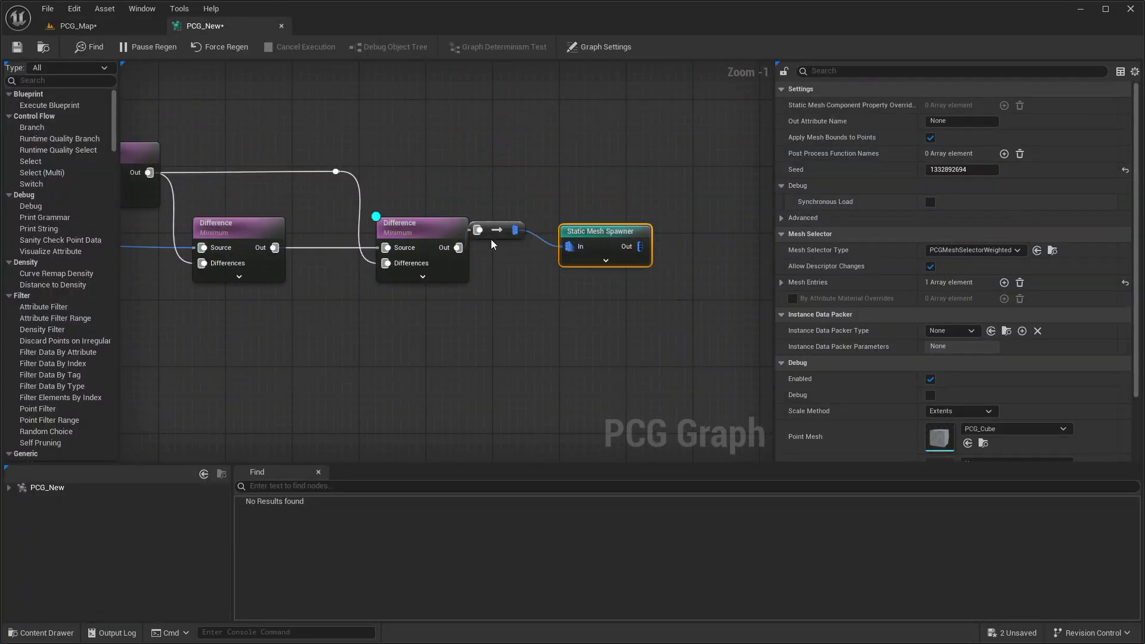
left_click_drag(496, 230, 521, 250)
left_click_drag(595, 233, 661, 233)
left_click(447, 233)
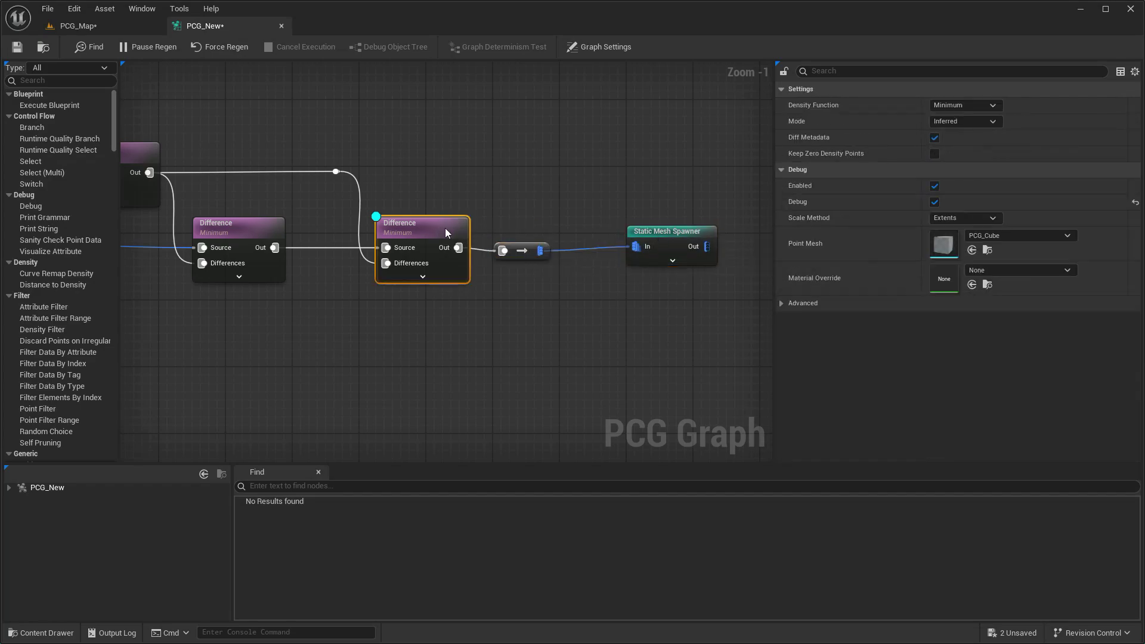
left_click(934, 202)
- Check the ribbon grass along the riverbed in the level, then open the Content Drawer and Fab
left_click(84, 27)
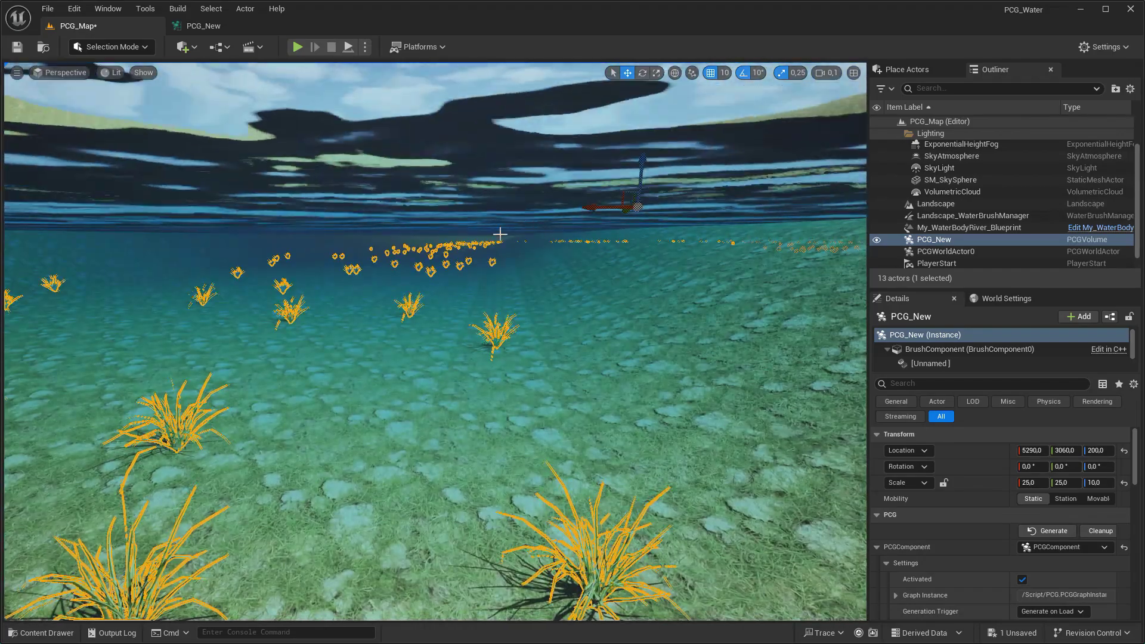
left_click(935, 204)
left_click(938, 121)
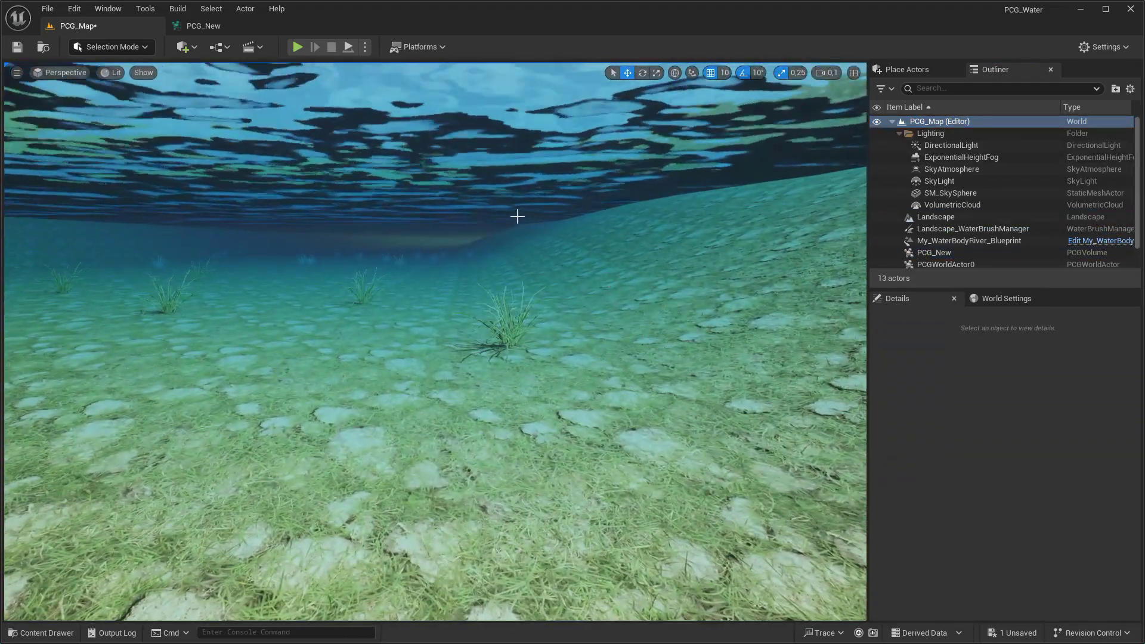
left_click(202, 26)
scroll(377, 124, "down", 4)
scroll(489, 176, "up", 2)
scroll(492, 173, "up", 1)
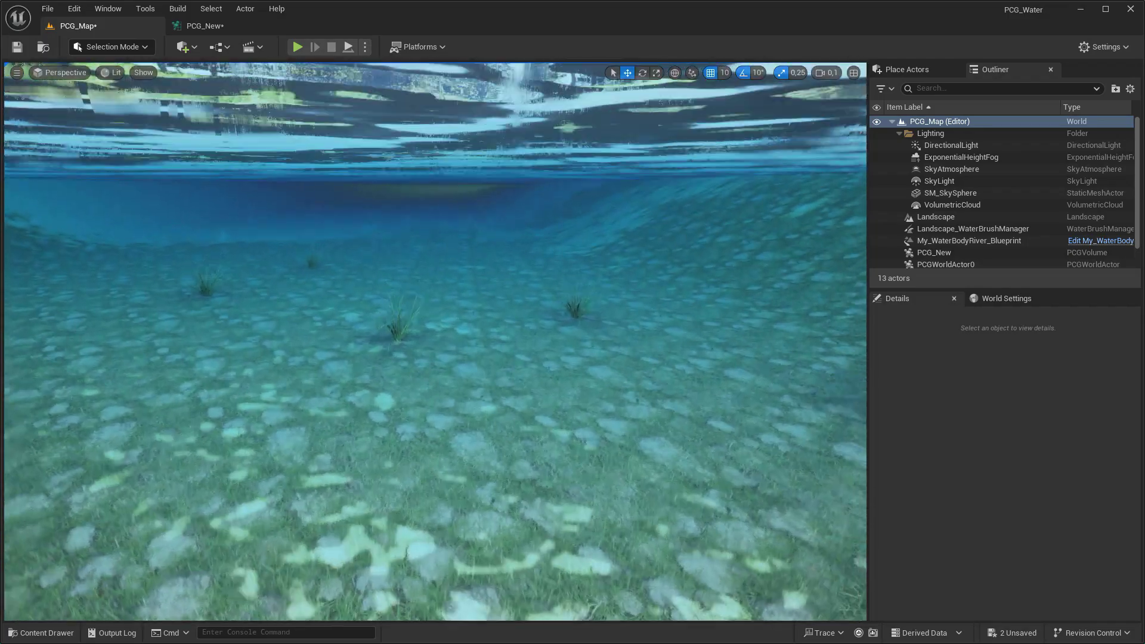
key("ctrl+space")
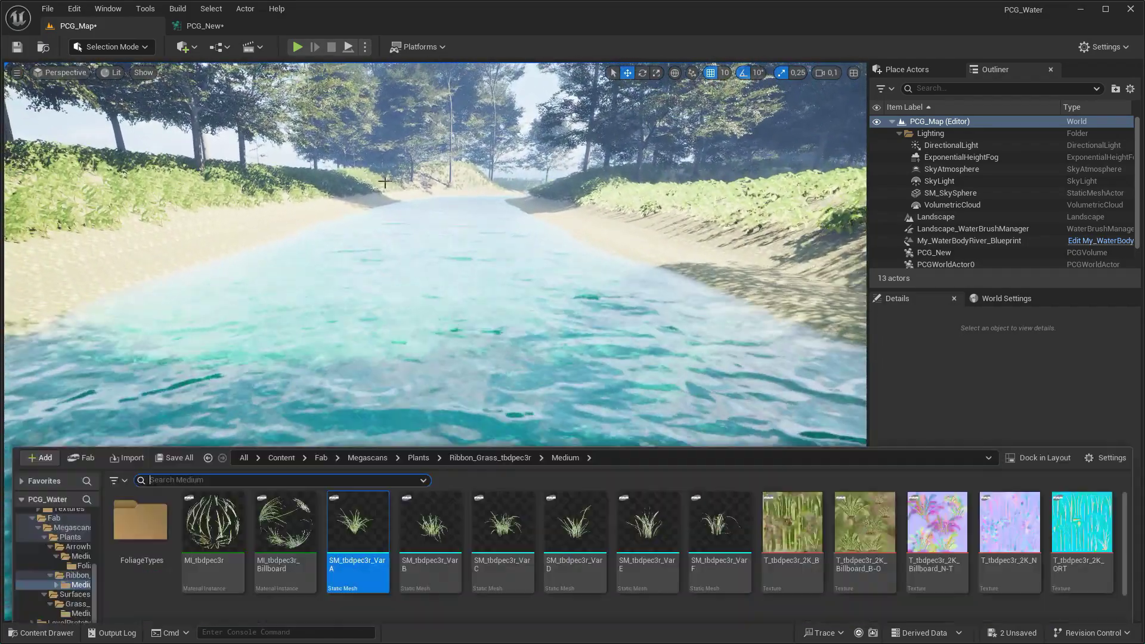
left_click(90, 424)
type("Quixel")
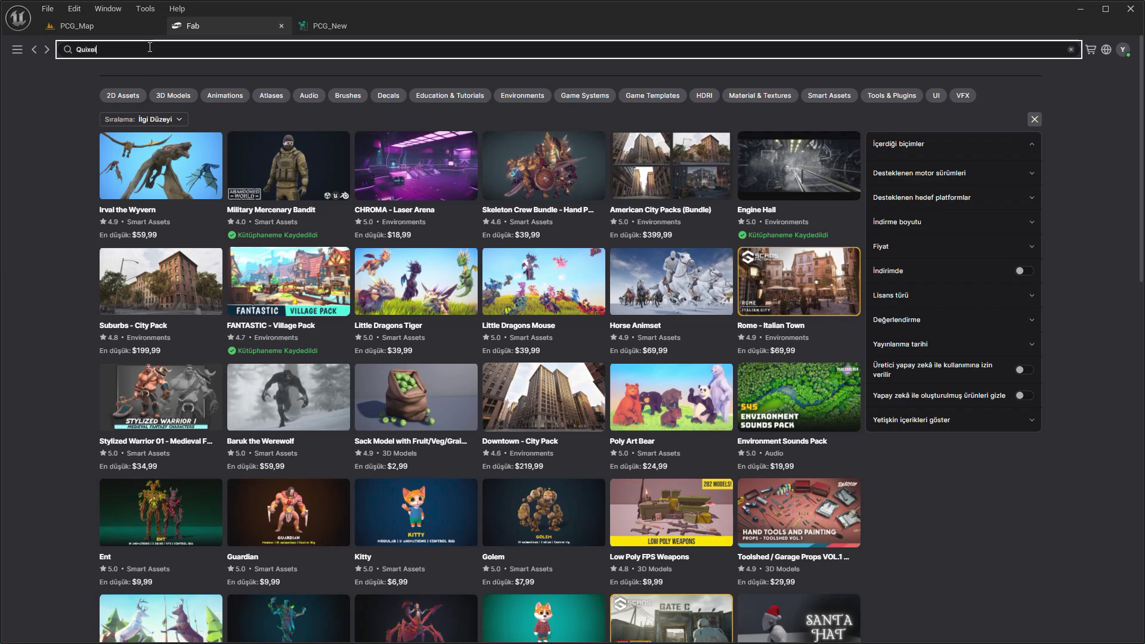
- Find Quixel's creator page in Fab and search its listings for rocks
key("Return")
left_click(176, 110)
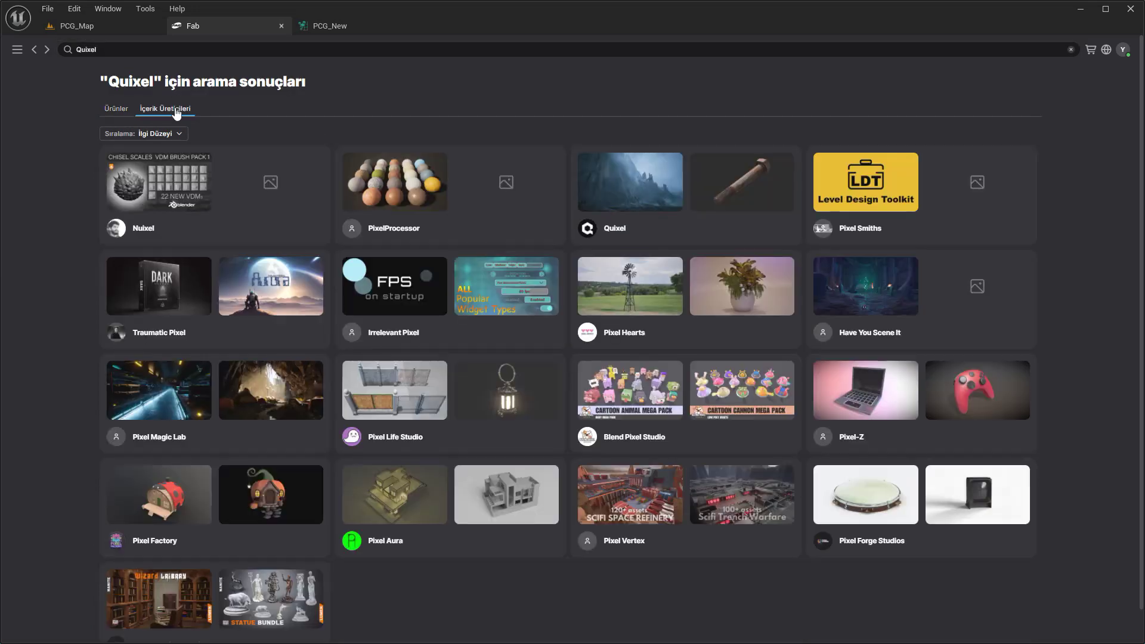
left_click(751, 194)
left_click(217, 50)
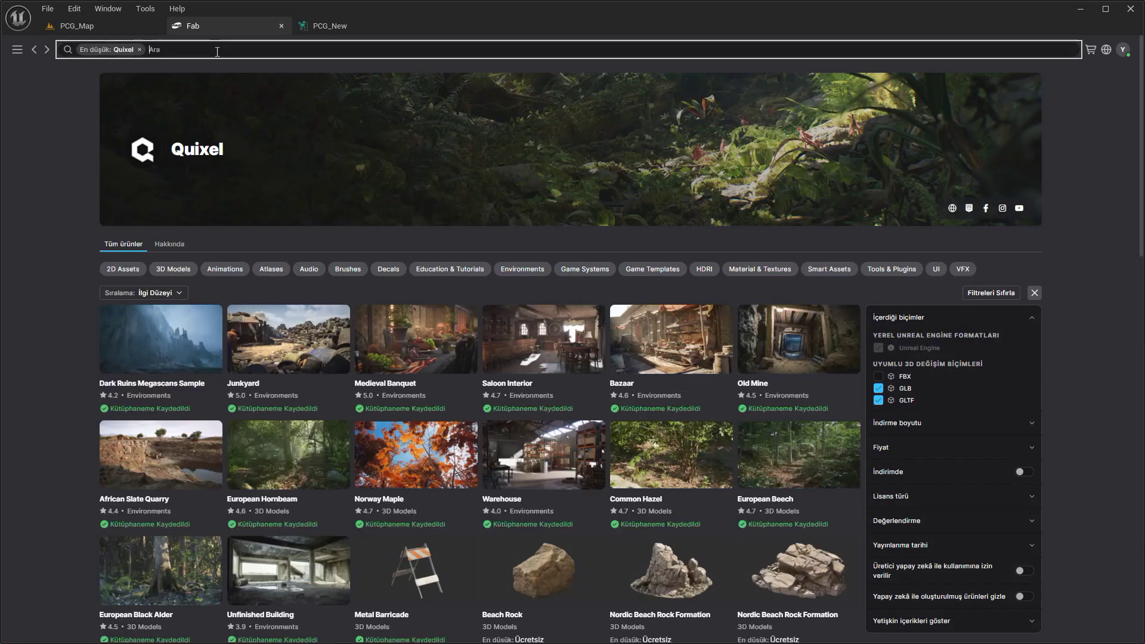
type("rocks")
key("Return")
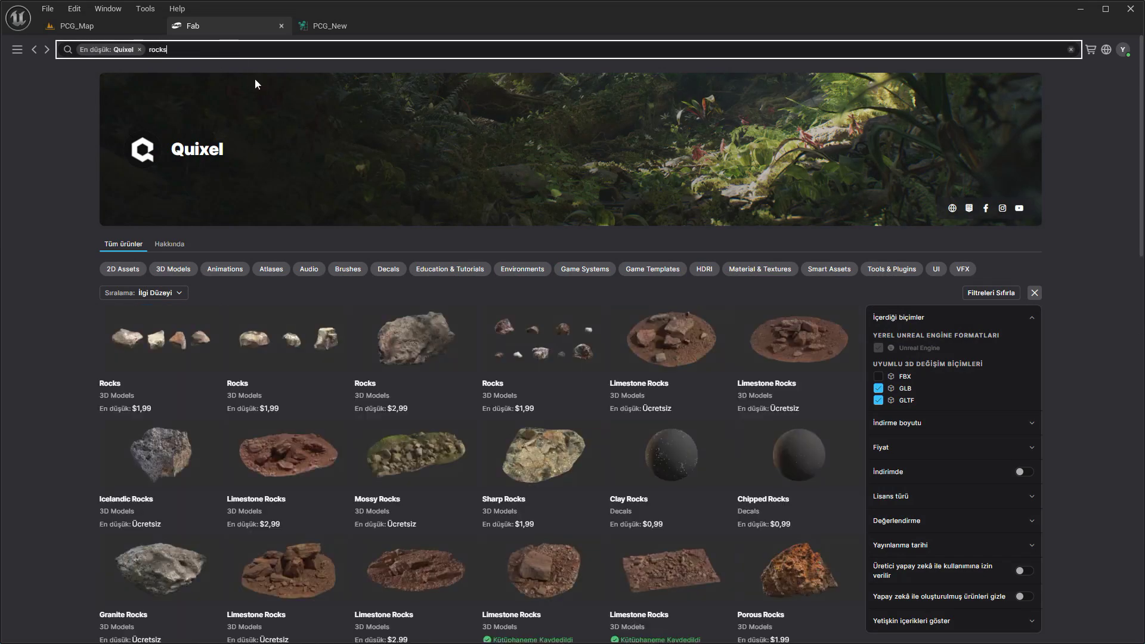
- Add the Quixel Rocks pack to the project and close the import window and Fab tab
left_click(177, 355)
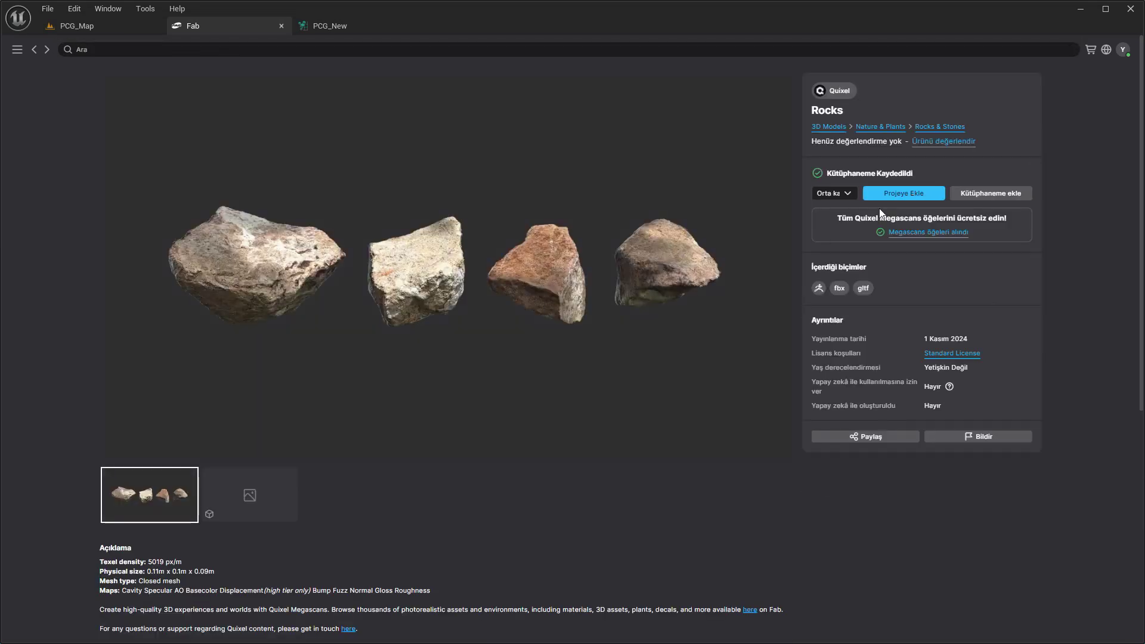
left_click(896, 201)
left_click(627, 371)
left_click(280, 26)
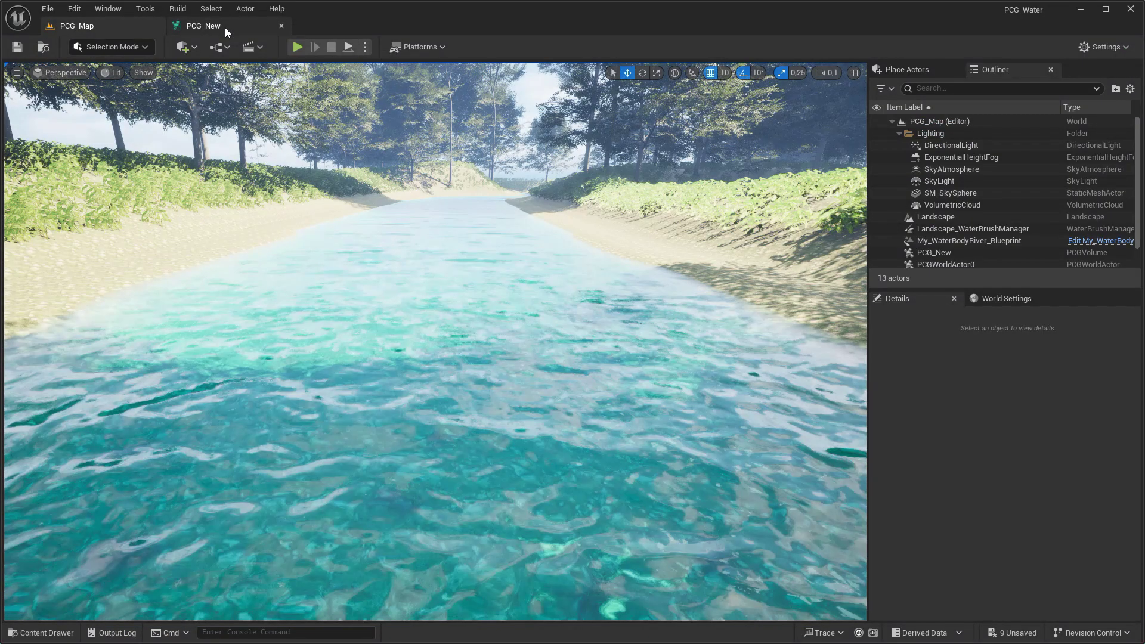
- Add a Spline Sampler fed by Get Water Spline Data
left_click(227, 27)
right_click_drag(292, 224, 353, 79)
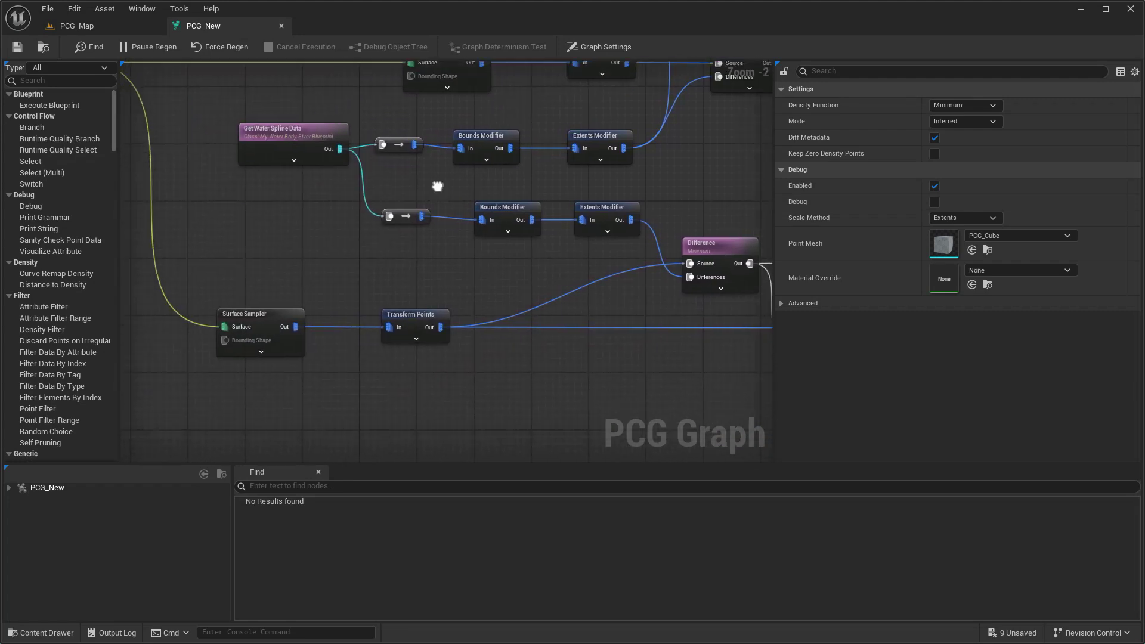
left_click_drag(353, 79, 305, 131)
right_click_drag(303, 198, 256, 110)
left_click_drag(435, 213, 578, 220)
left_click_drag(299, 116, 466, 295)
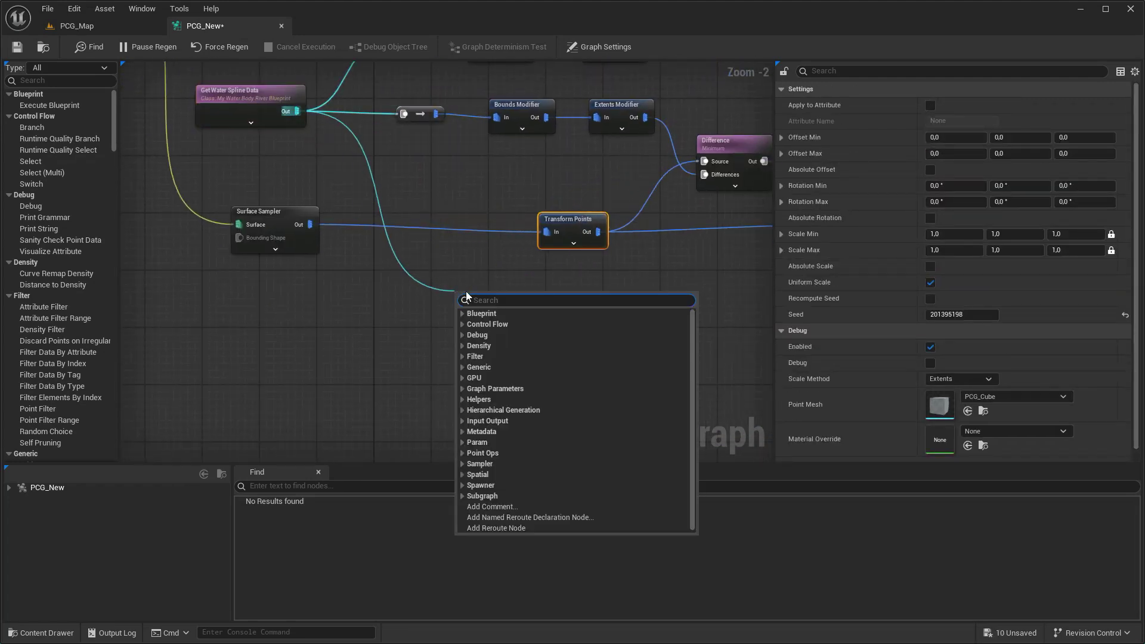
type("spline")
left_click(488, 323)
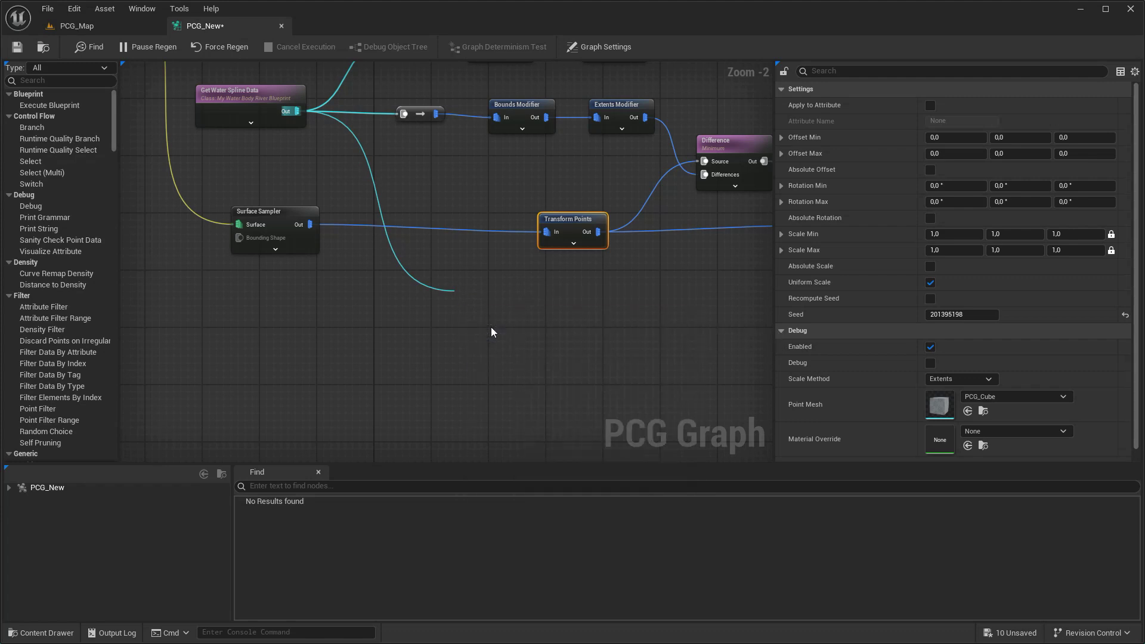
- Add a Surface Sampler from Get Landscape Data followed by a Transform Points node
scroll(417, 298, "down", 3)
right_click_drag(418, 298, 378, 291)
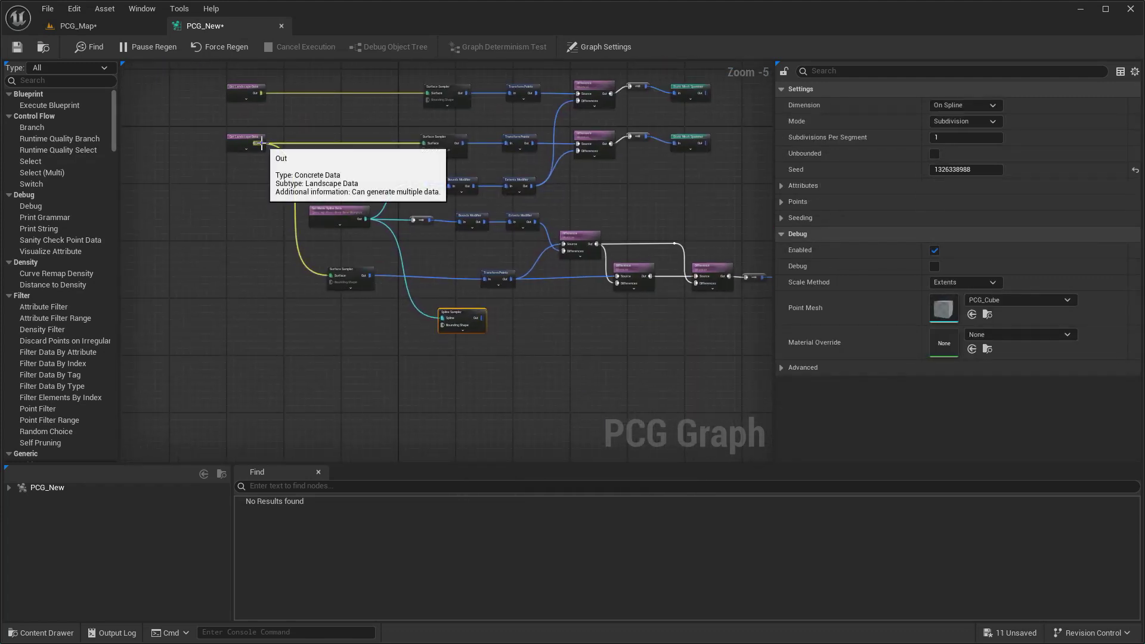
left_click_drag(261, 143, 318, 332)
type("sur")
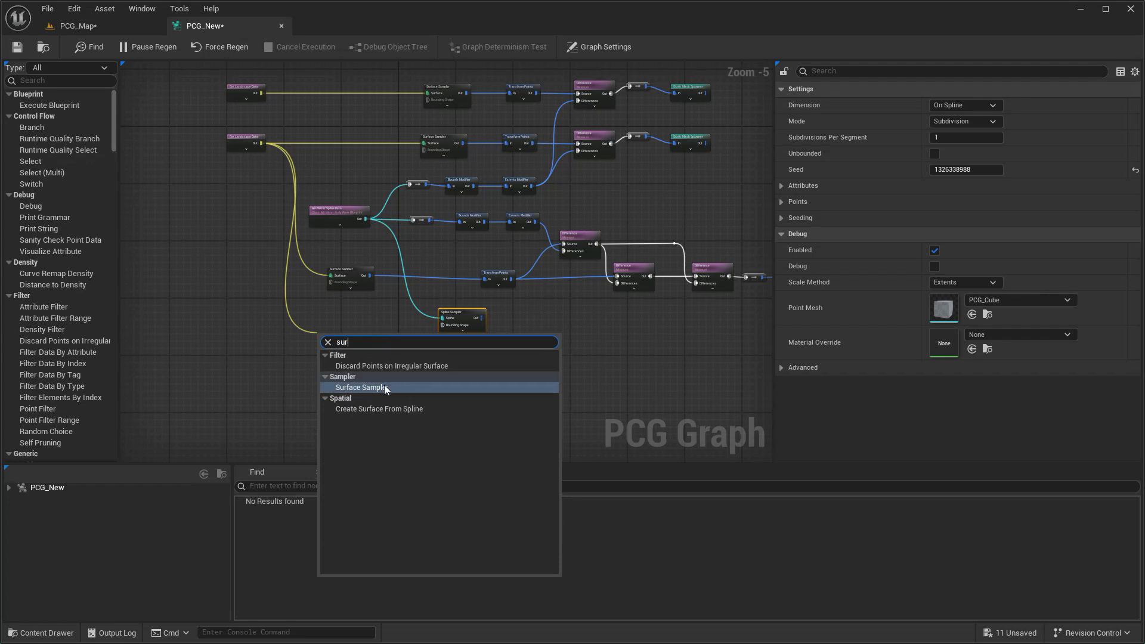
left_click(386, 388)
scroll(394, 355, "up", 2)
left_click_drag(284, 192, 335, 199)
left_click_drag(497, 334, 495, 335)
type("transform")
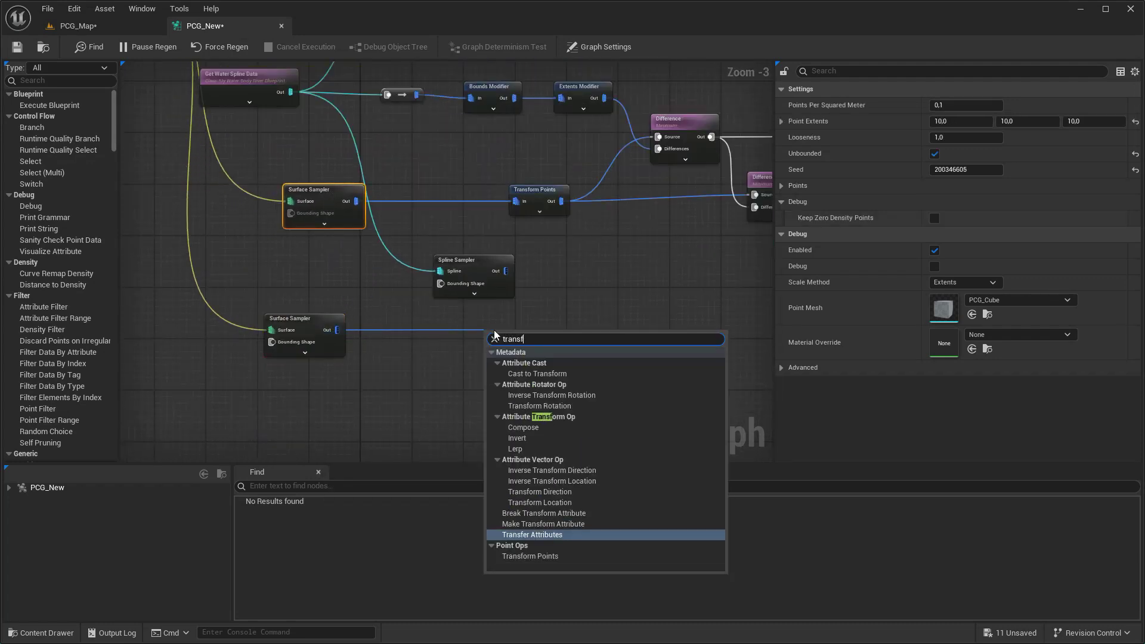
left_click(536, 544)
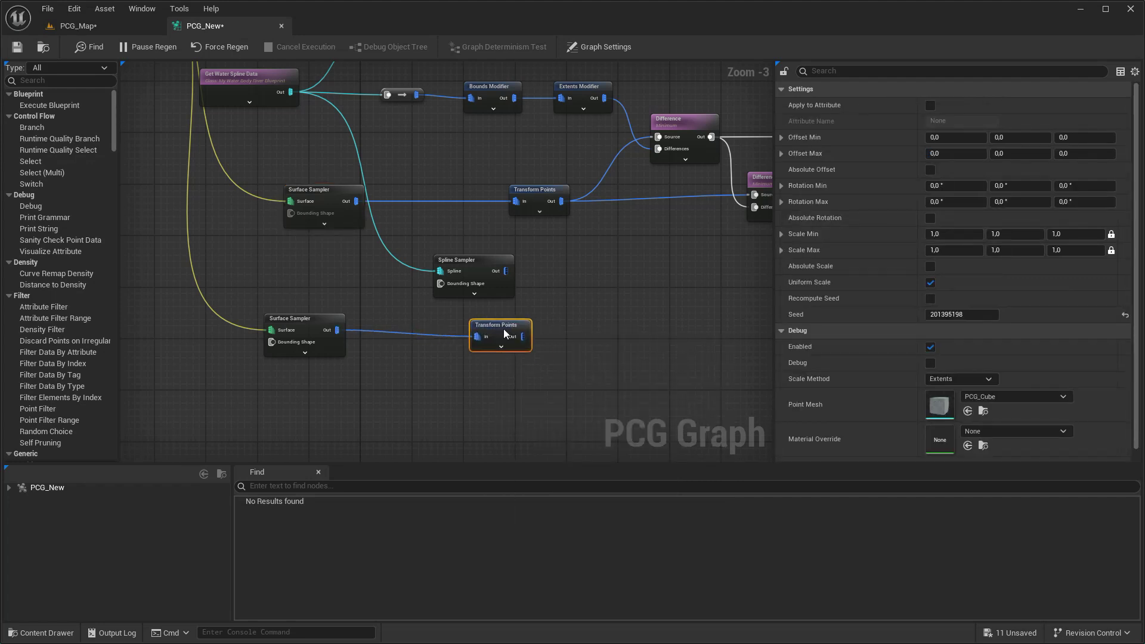
- Add an Intersection with the Spline Sampler wired in, then a new Static Mesh Spawner
right_click_drag(593, 319, 511, 321)
left_click_drag(435, 337, 515, 335)
type("intersection")
left_click(571, 372)
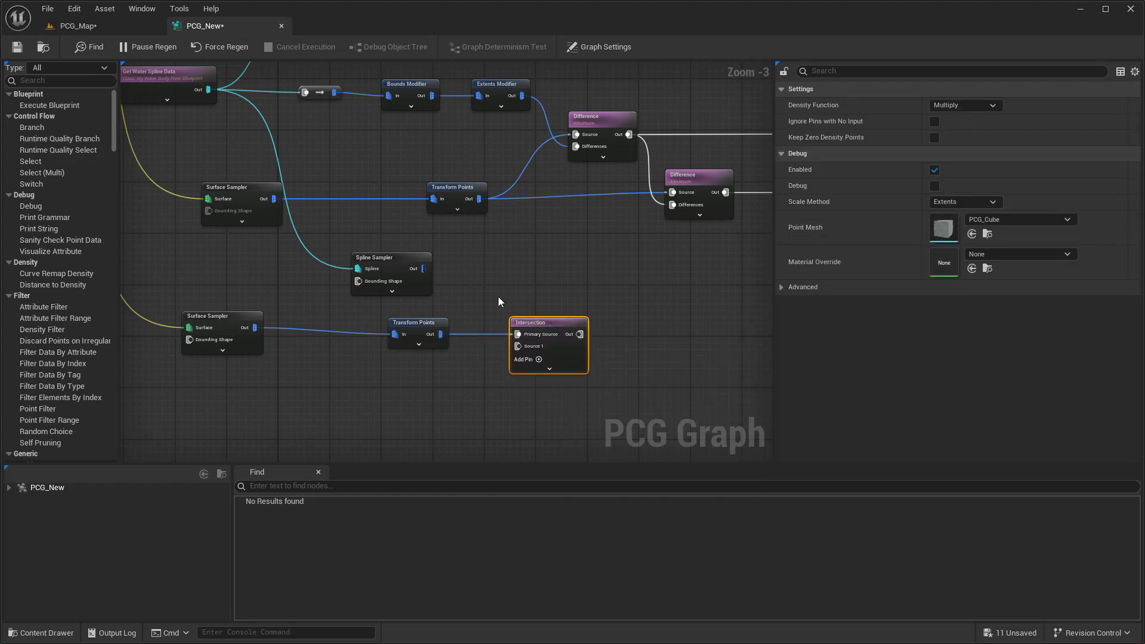
left_click_drag(423, 268, 517, 348)
right_click_drag(516, 346, 367, 343)
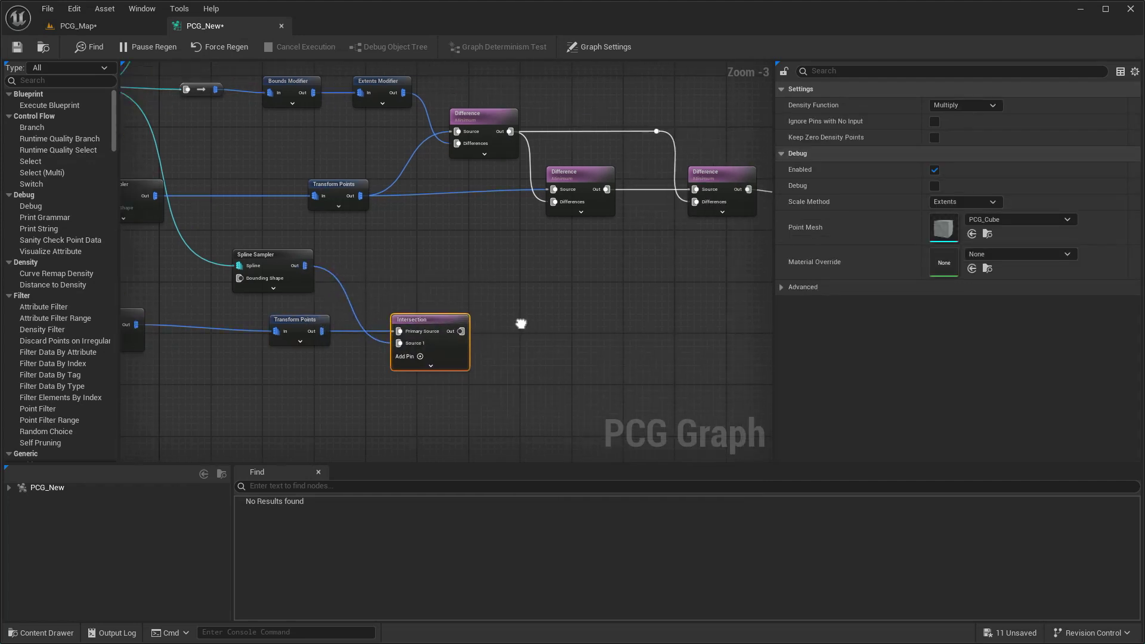
mouse_move(429, 331)
left_mouse_down()
mouse_move(517, 328)
mouse_move(491, 331)
left_mouse_up()
type("stat")
left_click(580, 361)
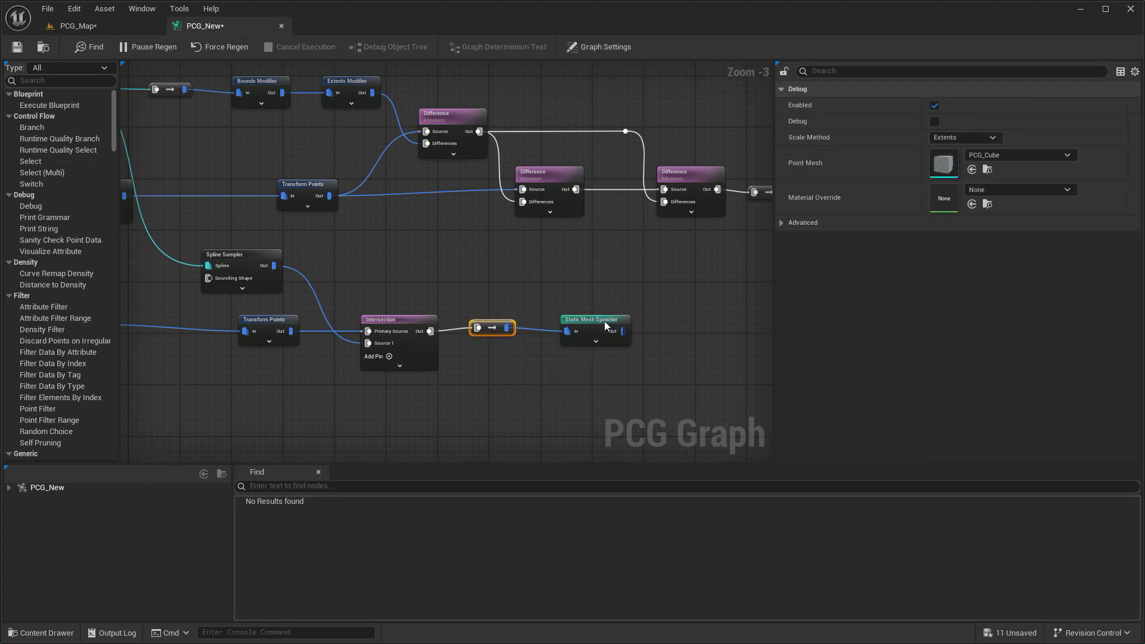
- Open the Rocks_qbfvW Medium folder and give the spawner a first entry with qbfvW_LOD0_TIER2_000
left_click(605, 325)
key("ctrl+space")
left_click(322, 422)
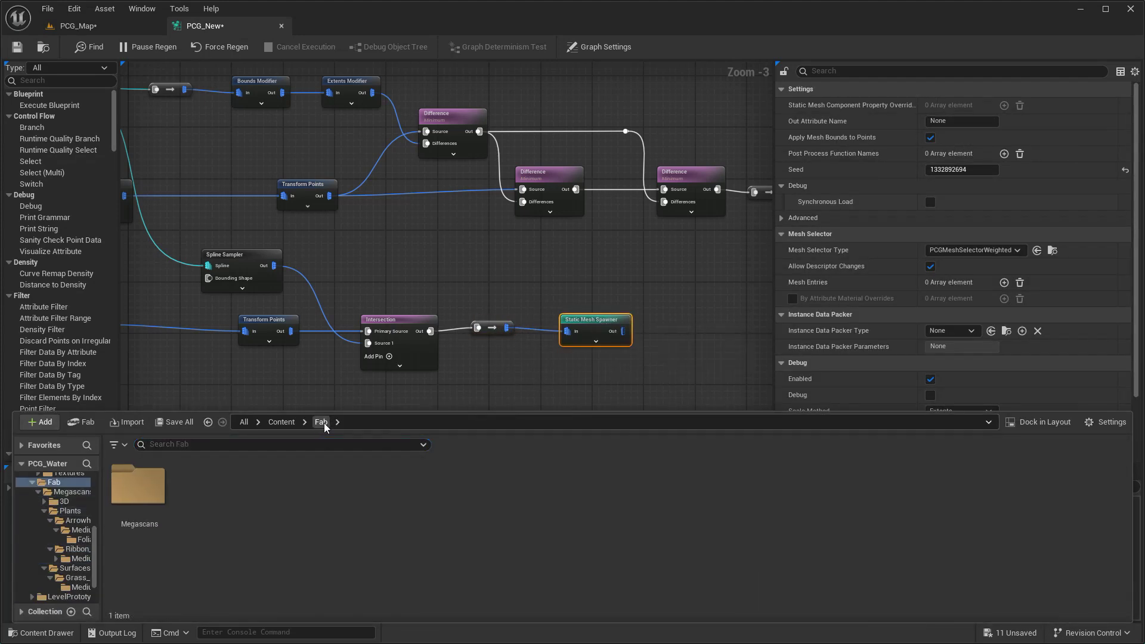
double_click(159, 502)
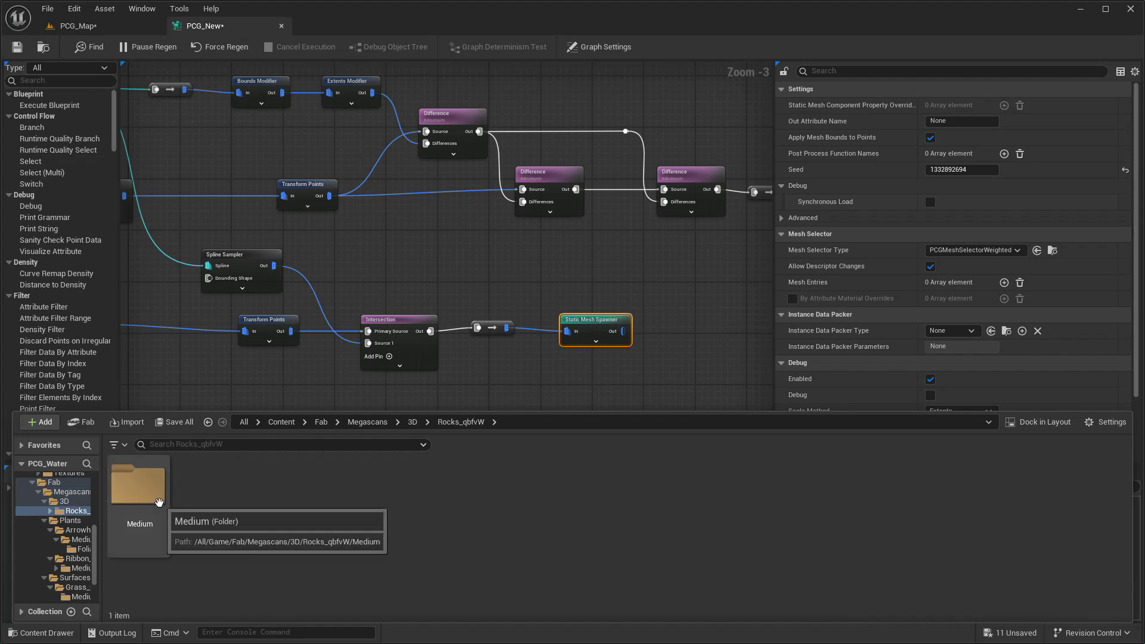
double_click(158, 502)
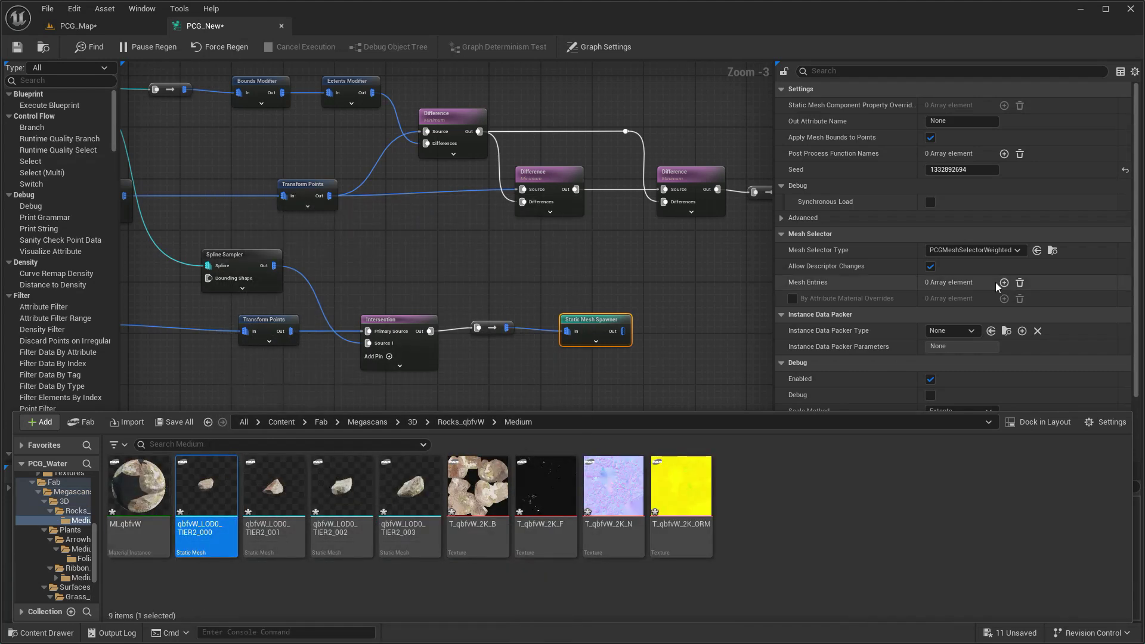
left_click(1003, 282)
left_click(888, 298)
left_click(888, 315)
left_click(967, 379)
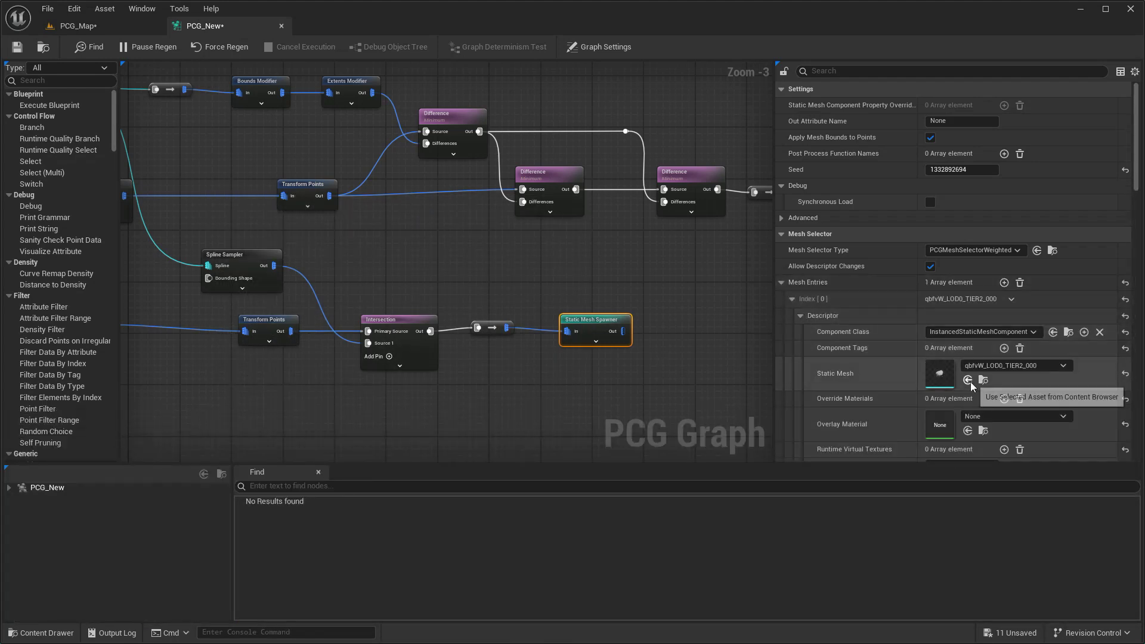
- Add second and third mesh entries using qbfvW_LOD0_TIER2_001 and qbfvW_LOD0_TIER2_002
left_click(1003, 282)
left_click(42, 633)
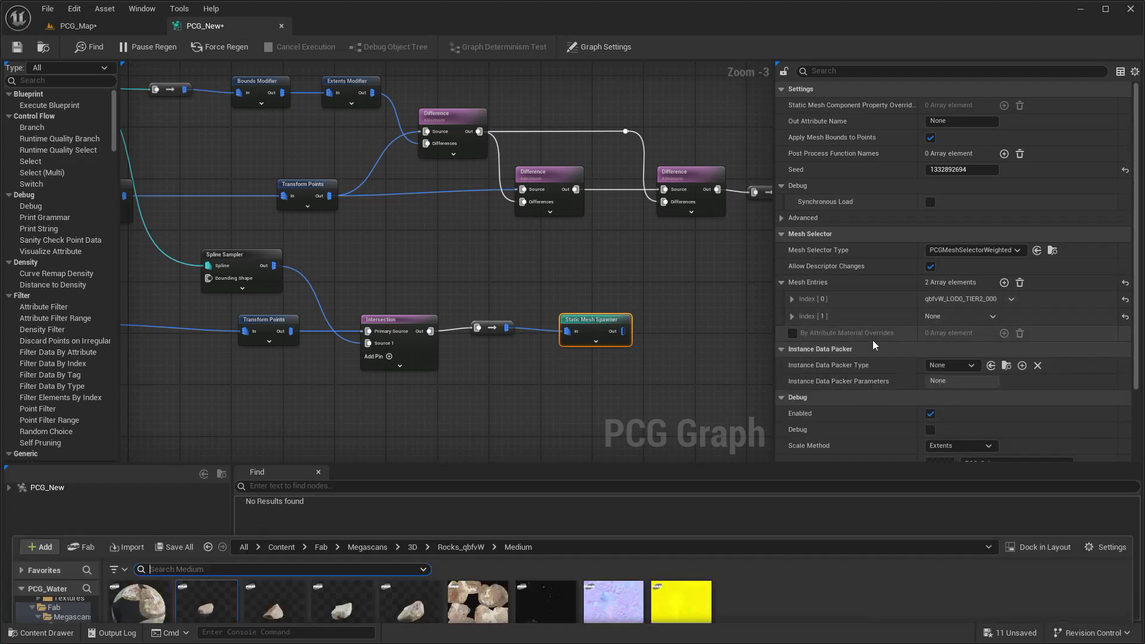
left_click(792, 316)
left_click(800, 332)
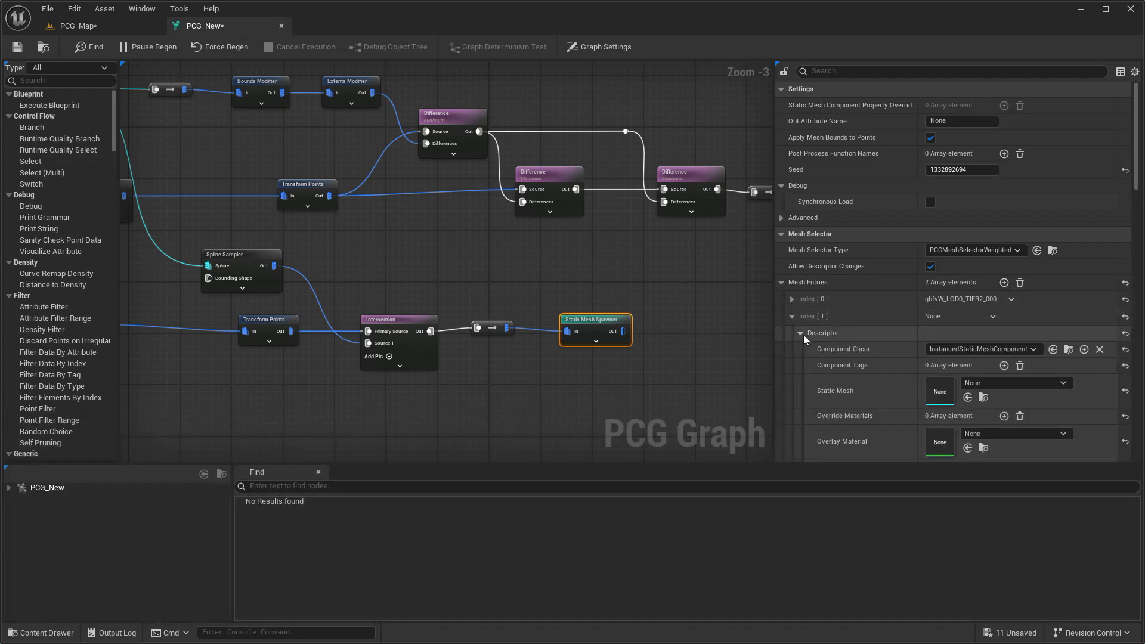
left_click(968, 397)
left_click(791, 316)
key("ctrl+space")
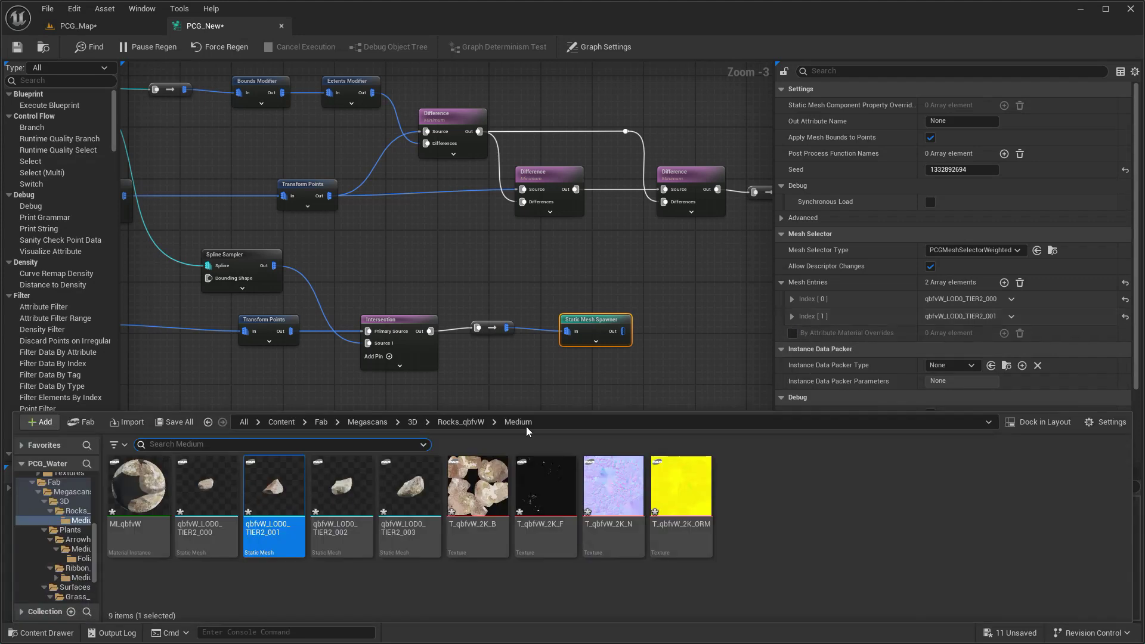
left_click(1003, 282)
left_click(792, 333)
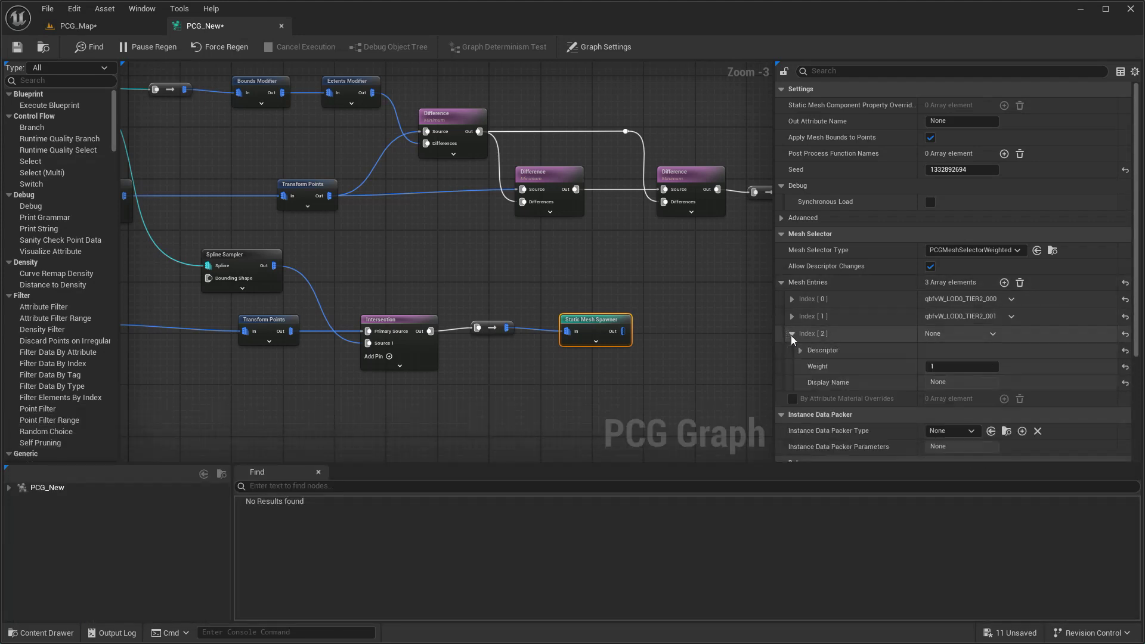
left_click(800, 350)
left_click(968, 415)
left_click(791, 333)
- Add a fourth mesh entry with qbfvW_LOD0_TIER2_003 and show the PCG_Map level
left_click(1003, 282)
key("ctrl+space")
left_click(415, 486)
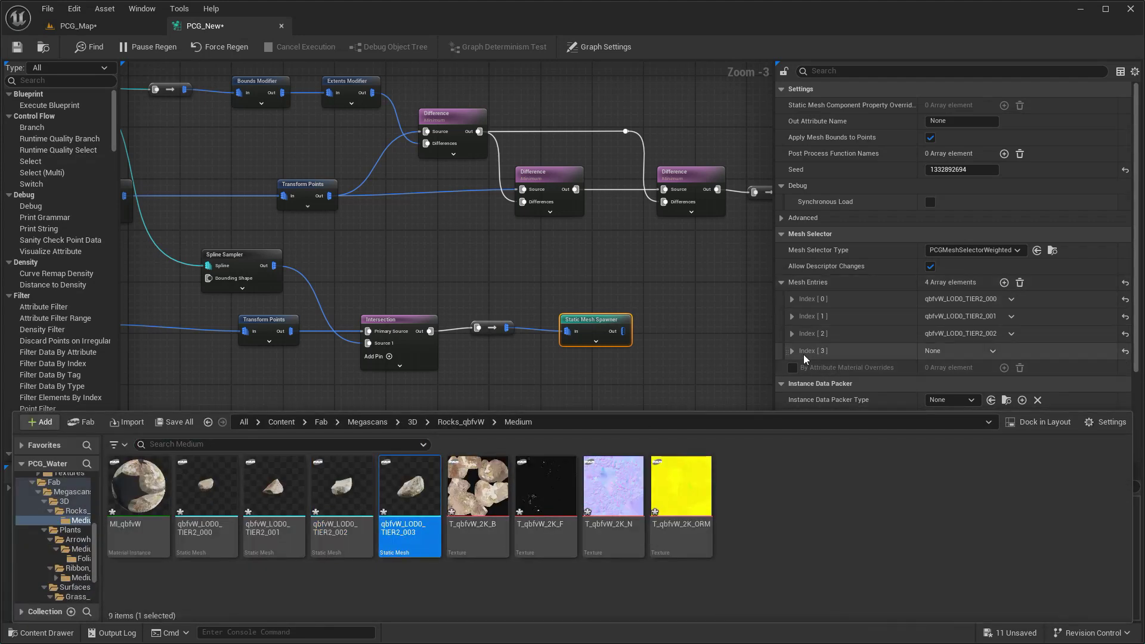
left_click(792, 350)
left_click(800, 367)
left_click(968, 431)
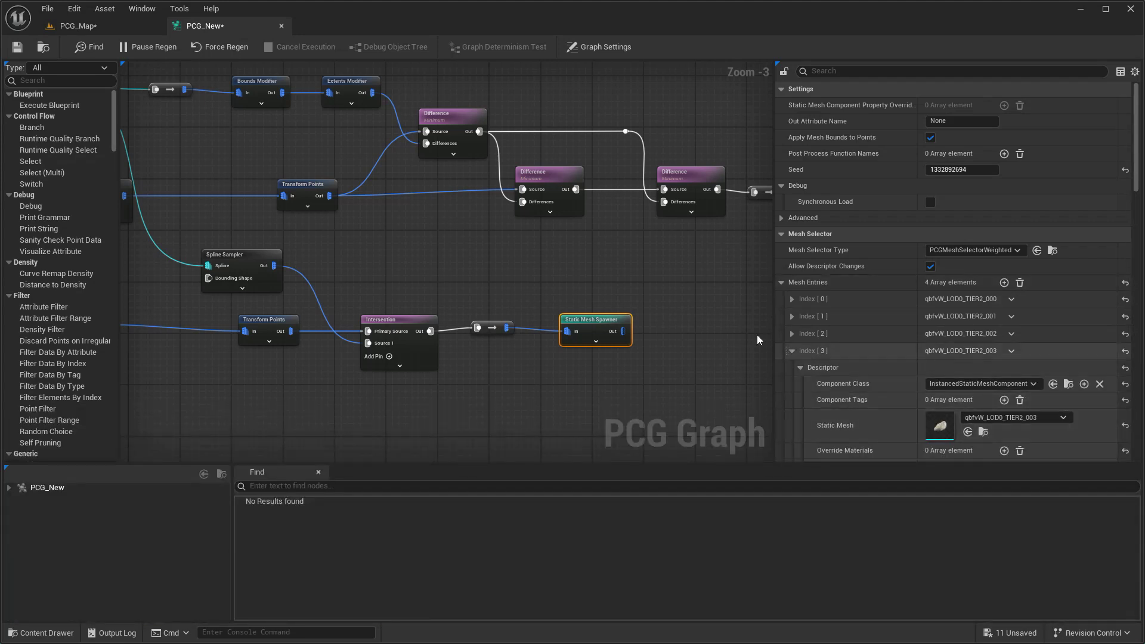
left_click(110, 25)
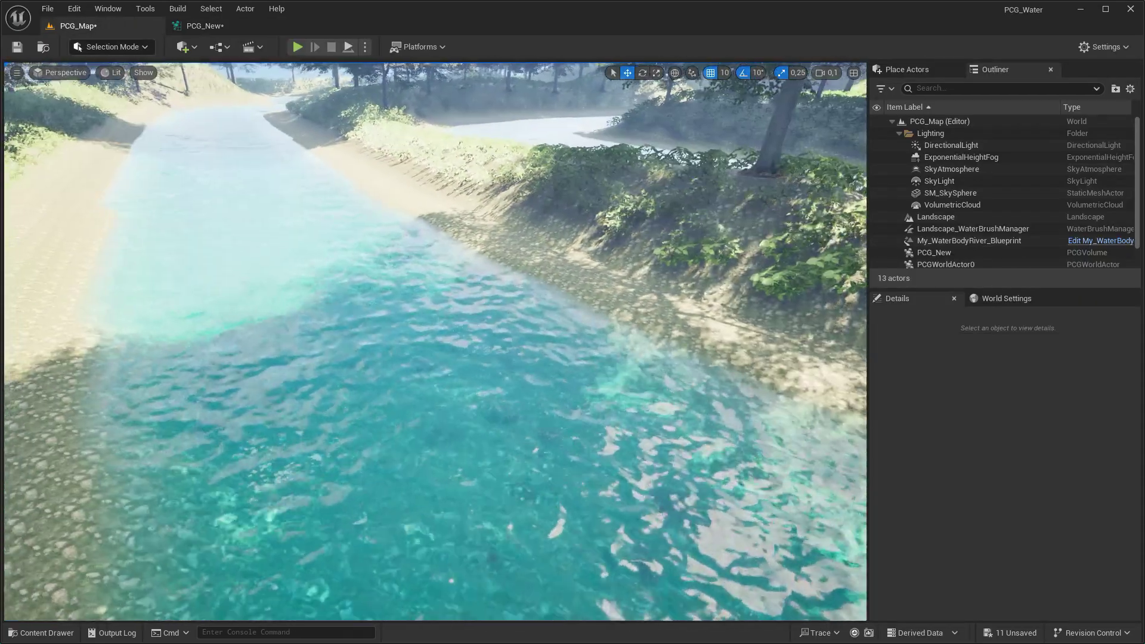
- Detach the PCG_New graph into an enlarged floating window showing the Spline Sampler branch
left_click(194, 27)
right_click_drag(417, 238, 644, 237)
left_click(310, 315)
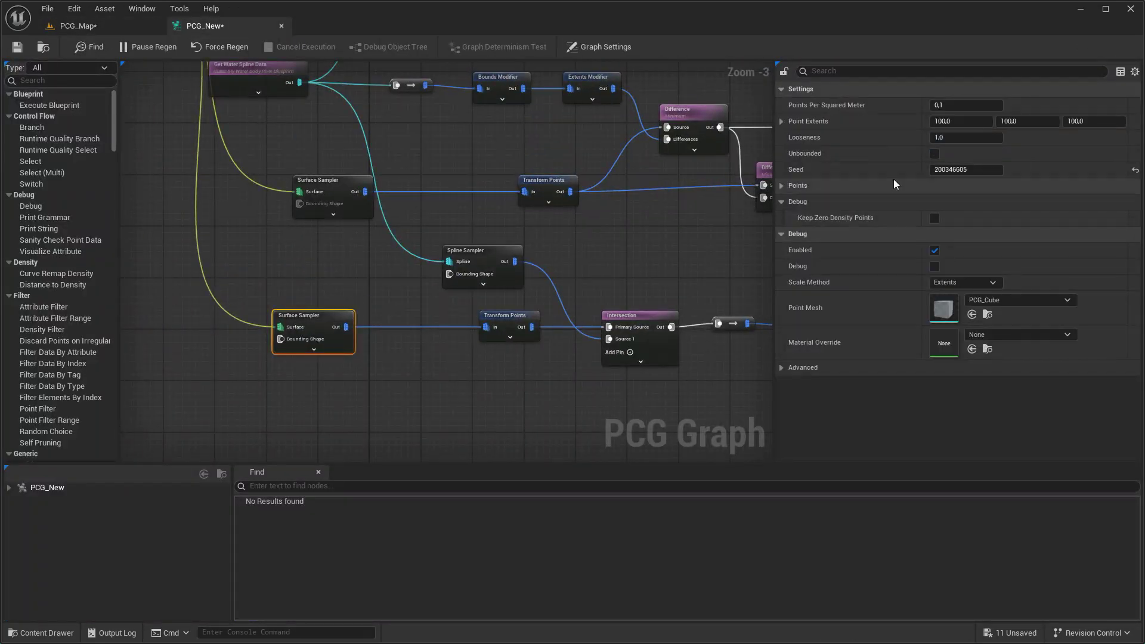
left_click_drag(225, 34, 700, 38)
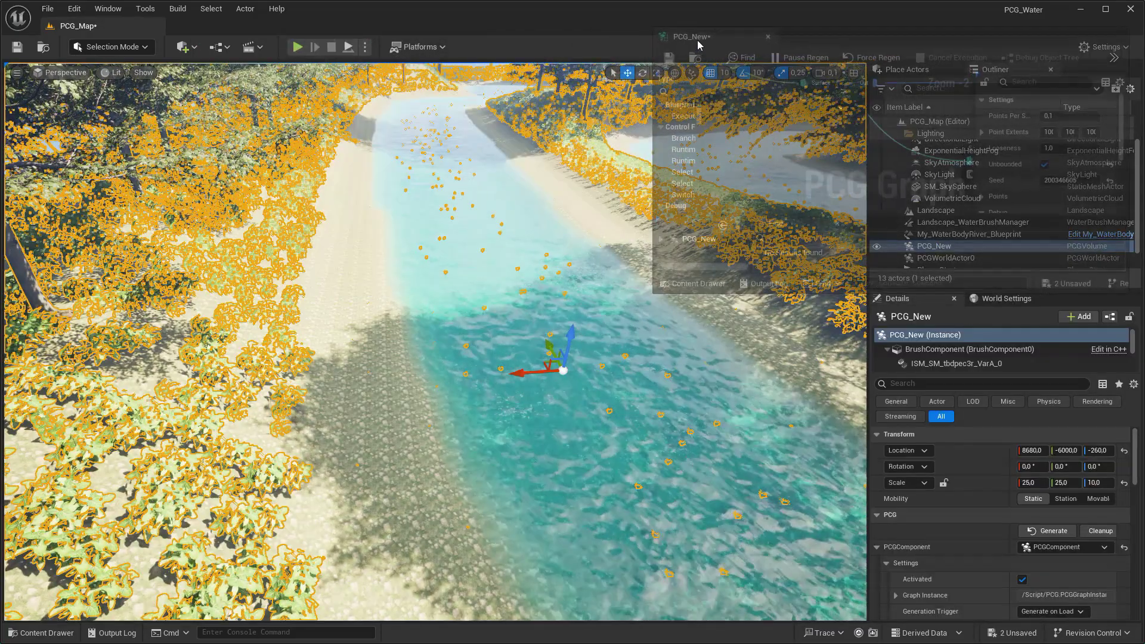
left_click_drag(659, 313, 508, 623)
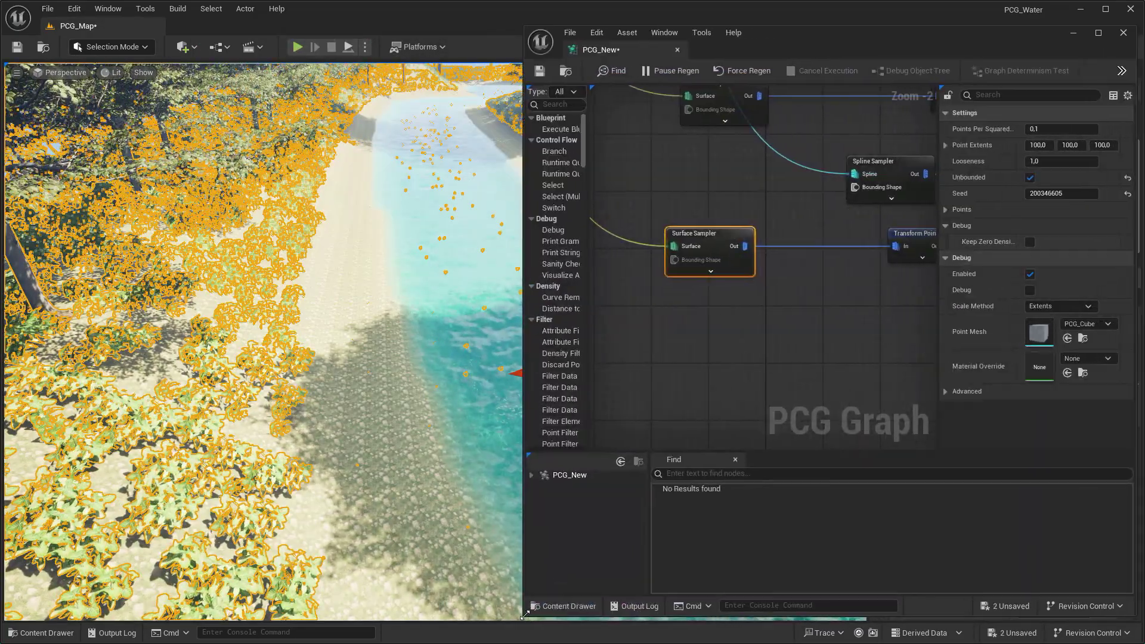
right_click_drag(753, 366, 565, 385)
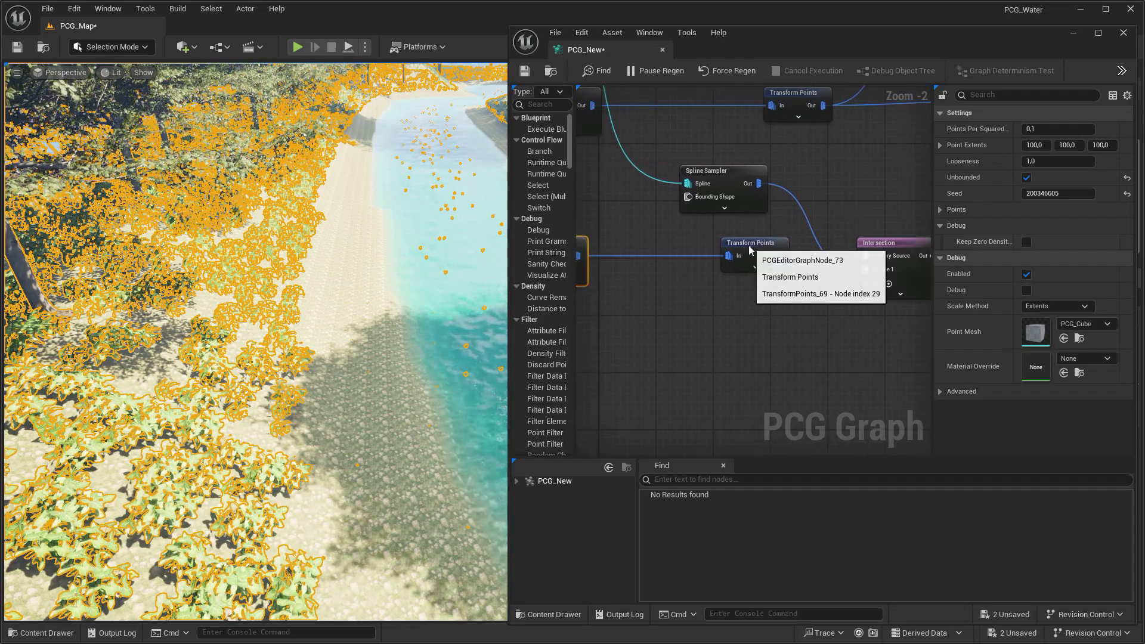
- Set the riverbank Transform Points Scale Max to 20 on all axes
right_click_drag(710, 206, 692, 198)
left_click(693, 198)
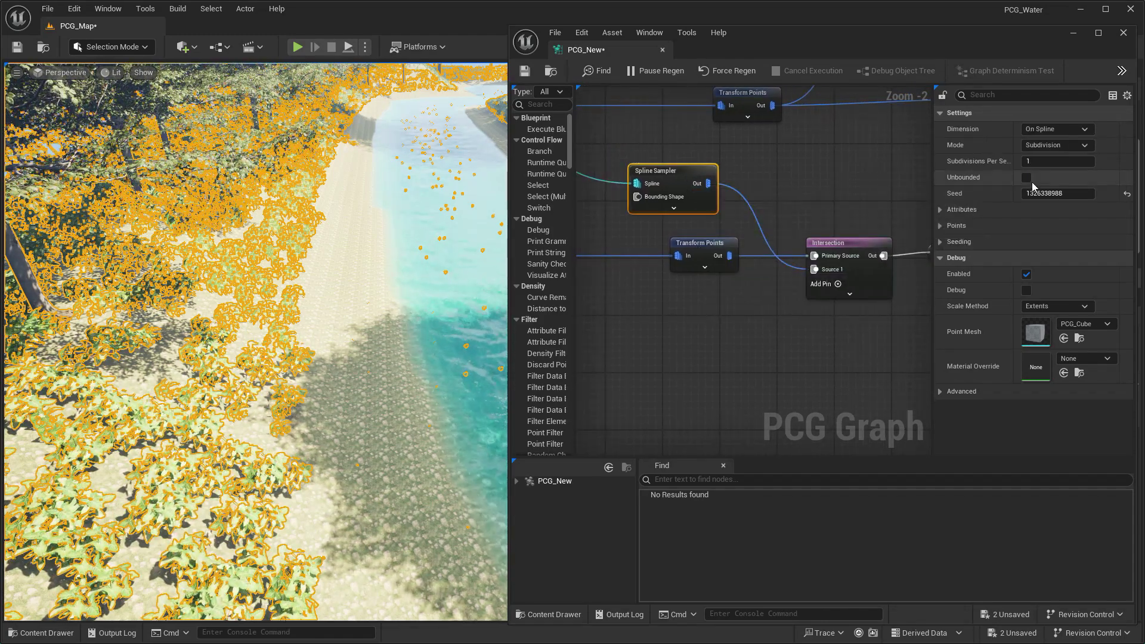
left_click(707, 246)
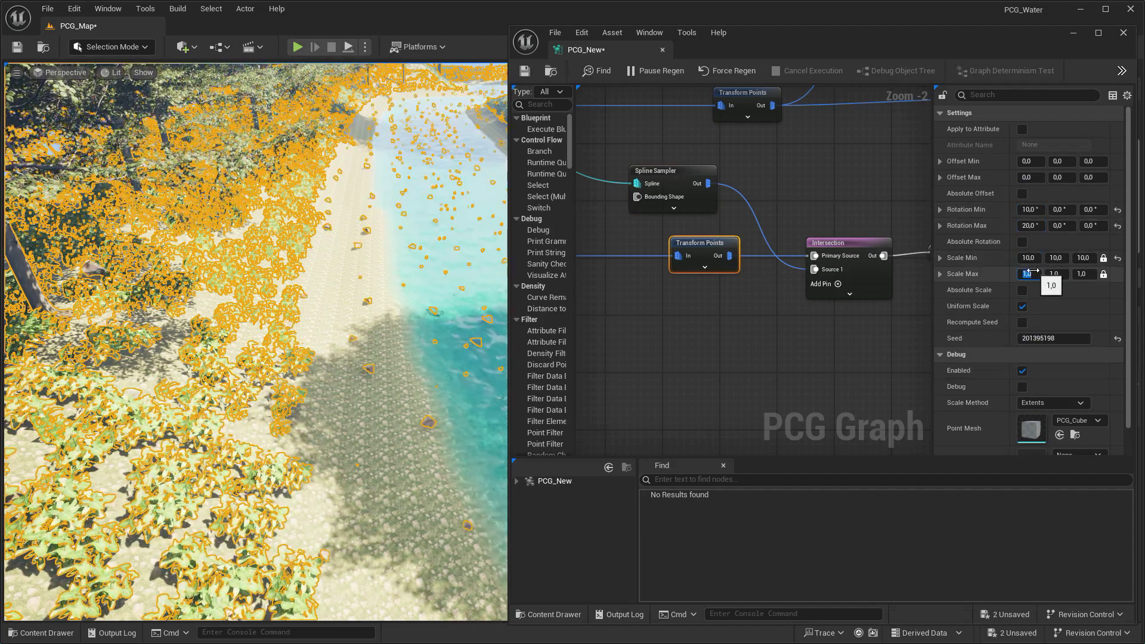
key("Return")
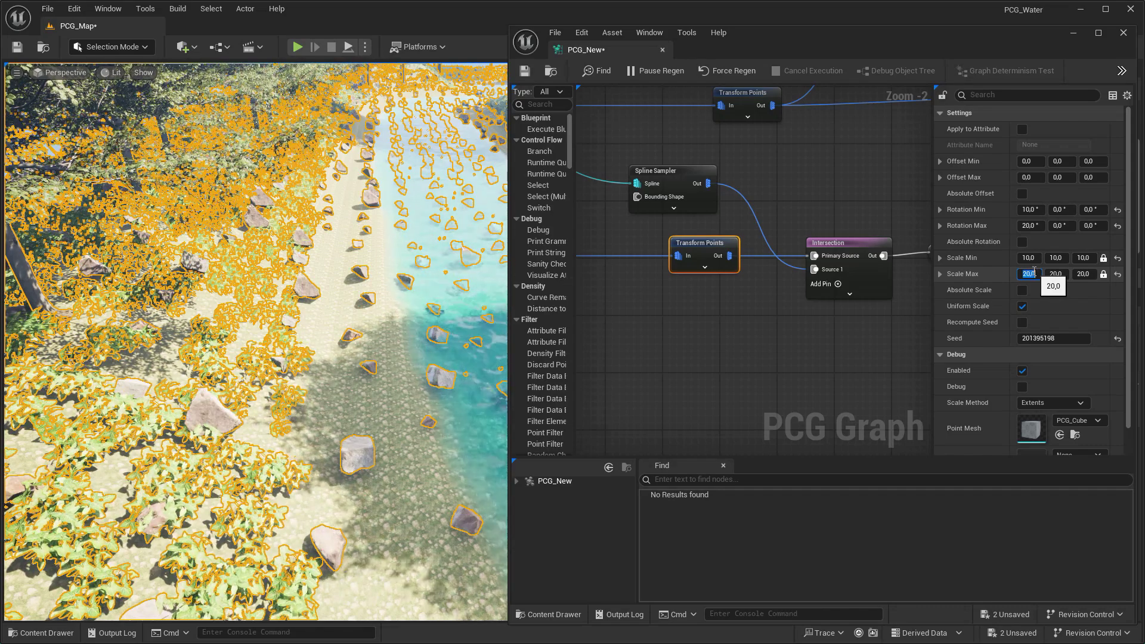
- Insert an Extents Modifier after Transform Points, feeding Intersection's Primary Source
right_click_drag(679, 339, 763, 321)
mouse_move(781, 244)
left_mouse_down()
mouse_move(692, 238)
mouse_move(749, 239)
left_mouse_up()
type("exte")
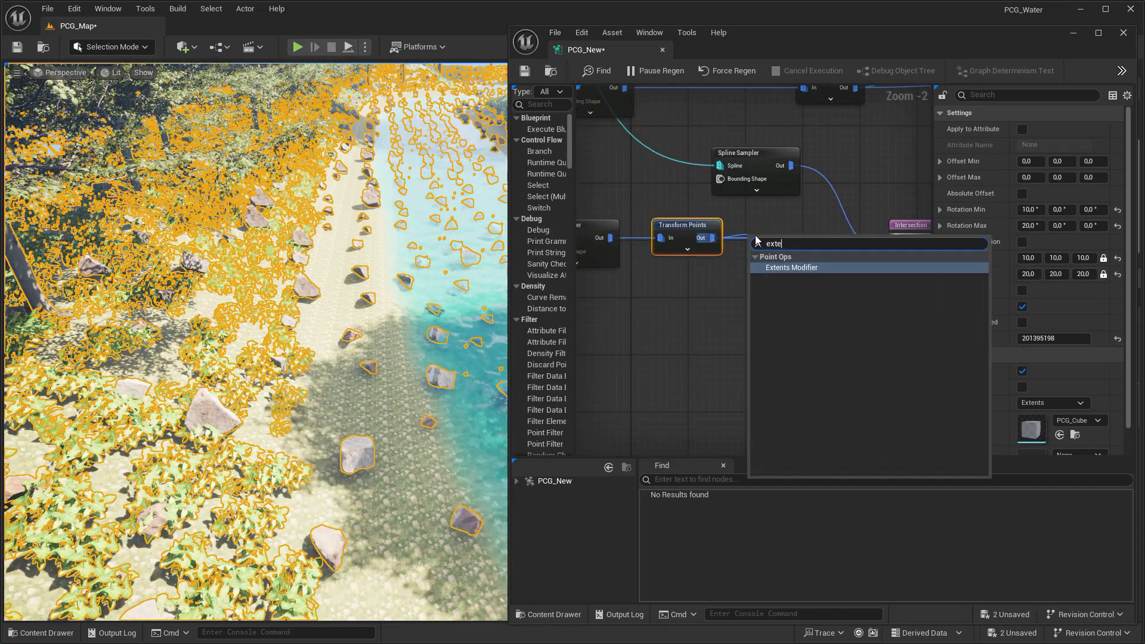
left_click(786, 268)
mouse_move(848, 262)
left_mouse_down()
mouse_move(817, 233)
mouse_move(896, 238)
left_mouse_up()
left_click_drag(797, 235, 796, 228)
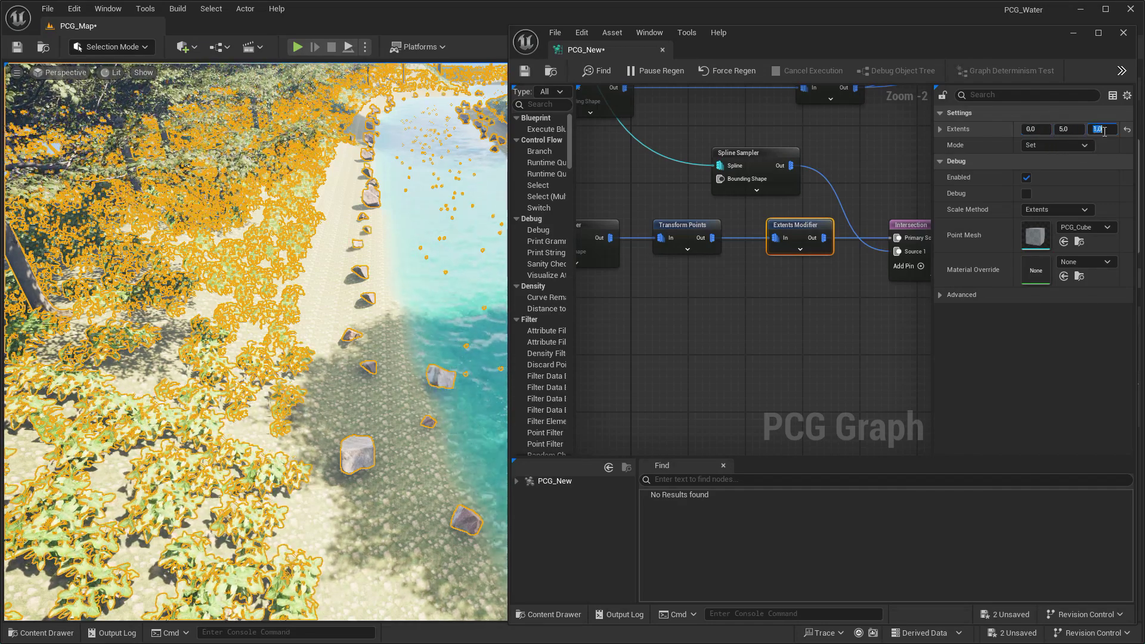
- Give the riverbank Surface Sampler Point Extents 10 and 2 Points Per Squared Meter
right_click_drag(723, 196, 876, 193)
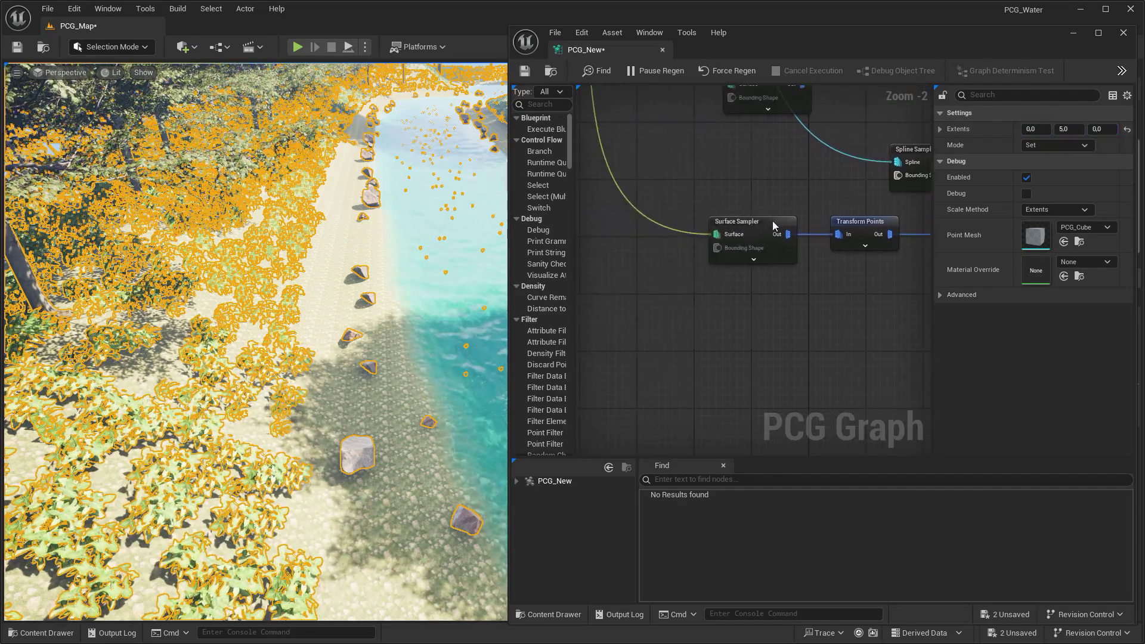
left_click(739, 222)
key("Tab")
type("10")
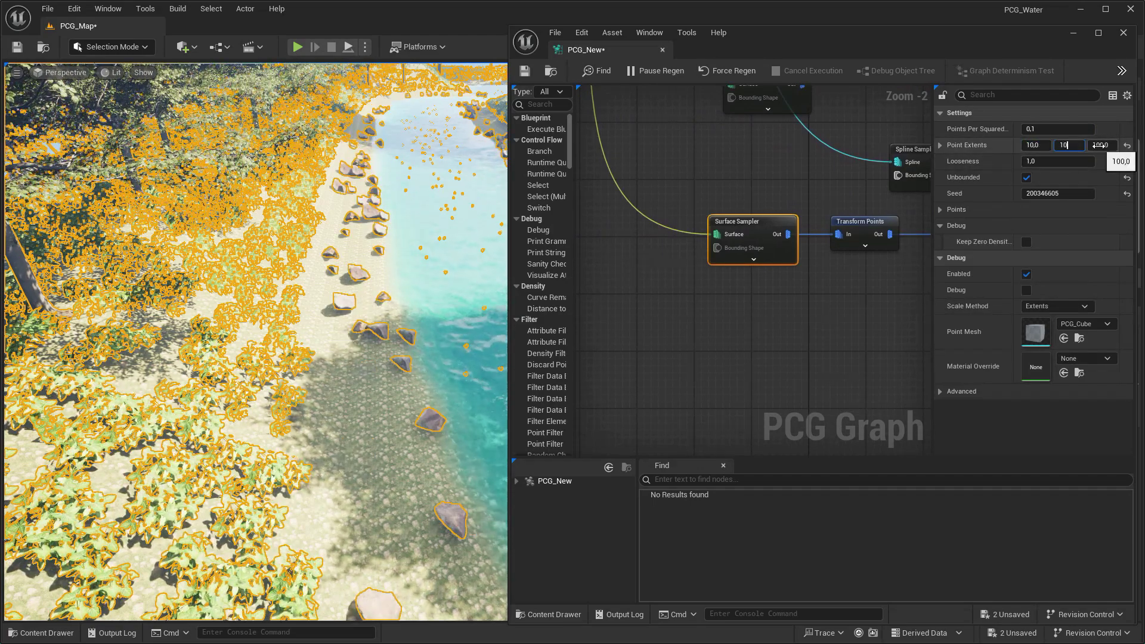
key("Tab")
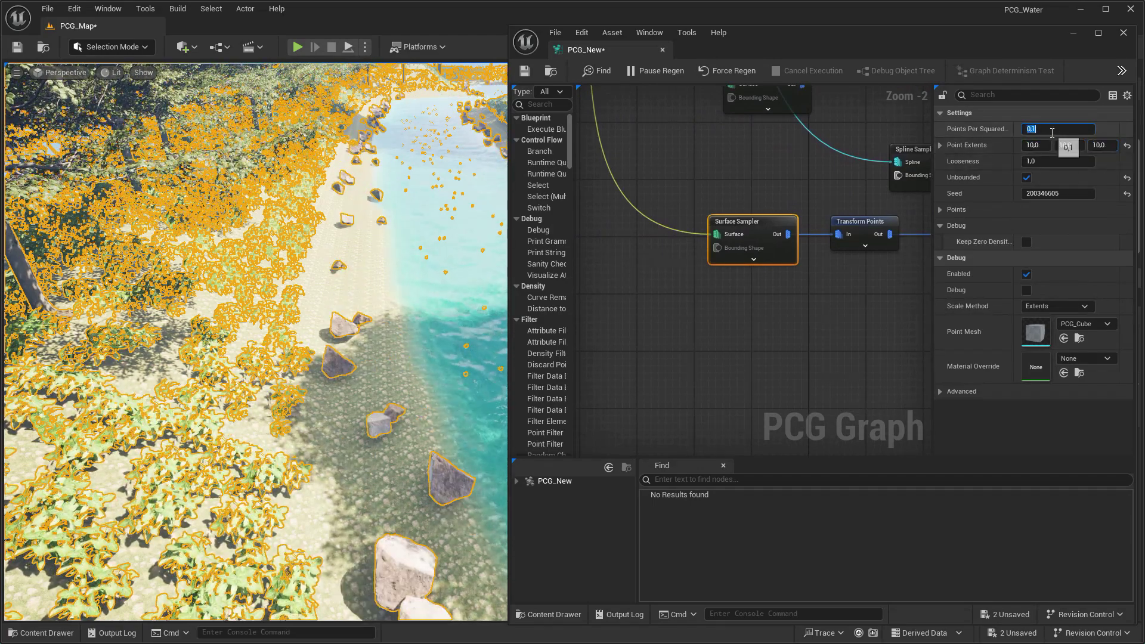
type("2")
key("Return")
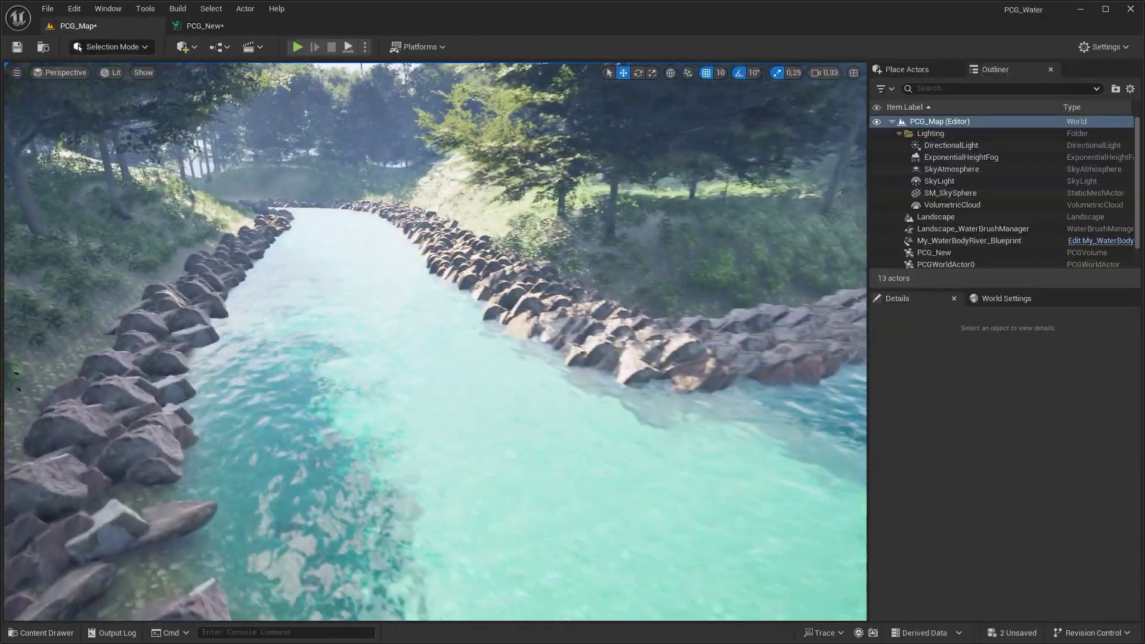
- Review the PCG_New graph down to the lower spawner branches
left_click(229, 26)
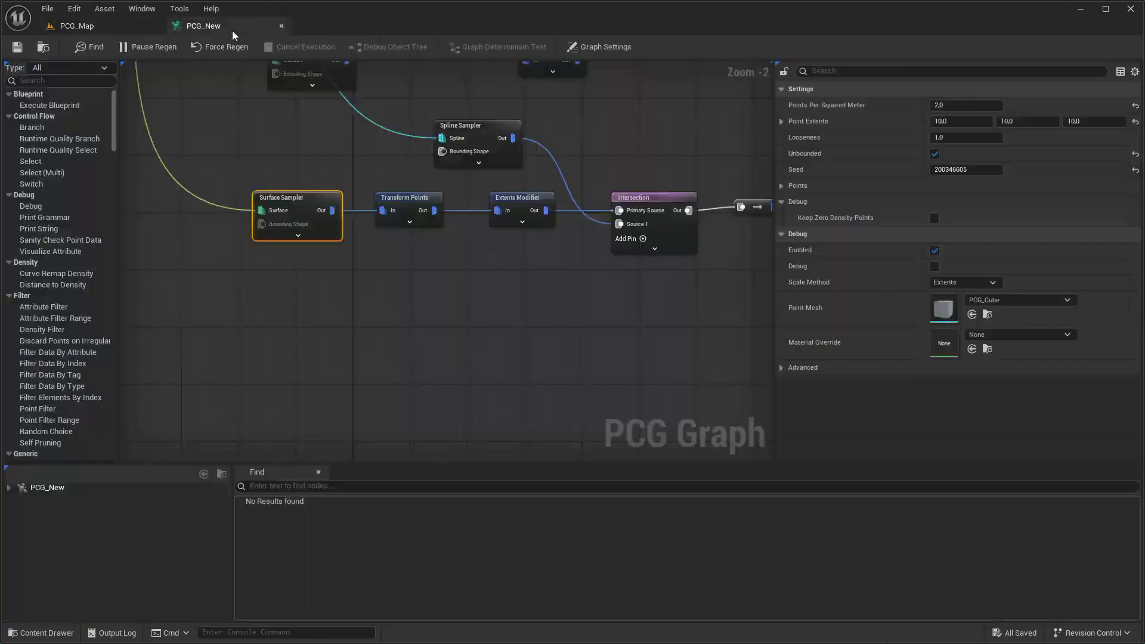
scroll(417, 239, "down", 3)
right_click_drag(418, 179, 387, 280)
scroll(563, 273, "up", 2)
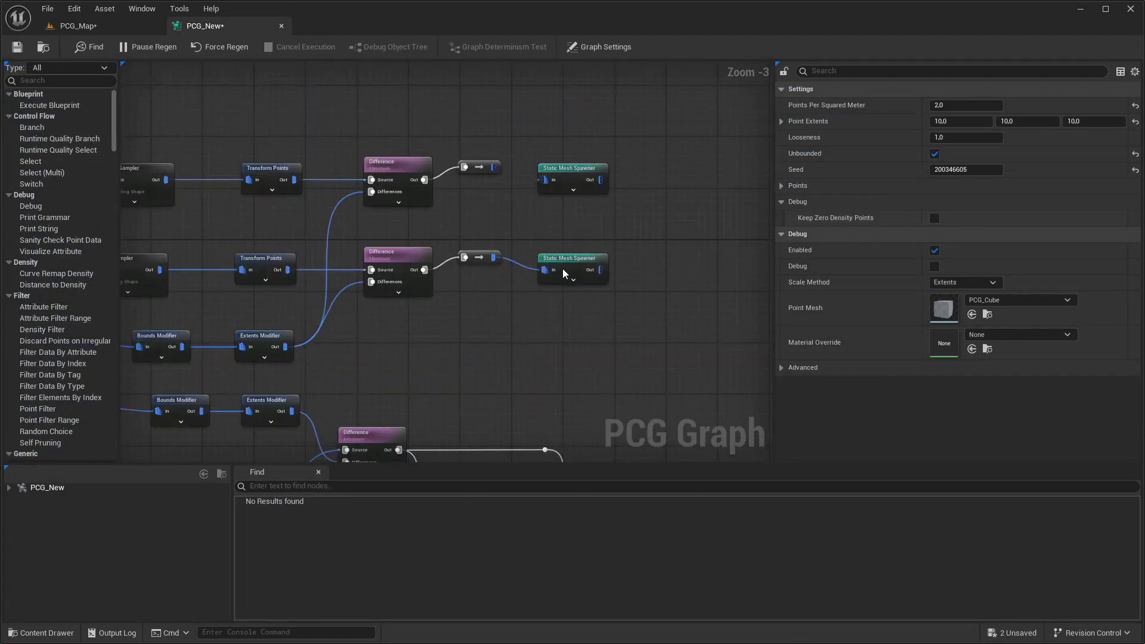
mouse_move(616, 360)
right_mouse_down()
mouse_move(613, 186)
mouse_move(593, 181)
right_mouse_up()
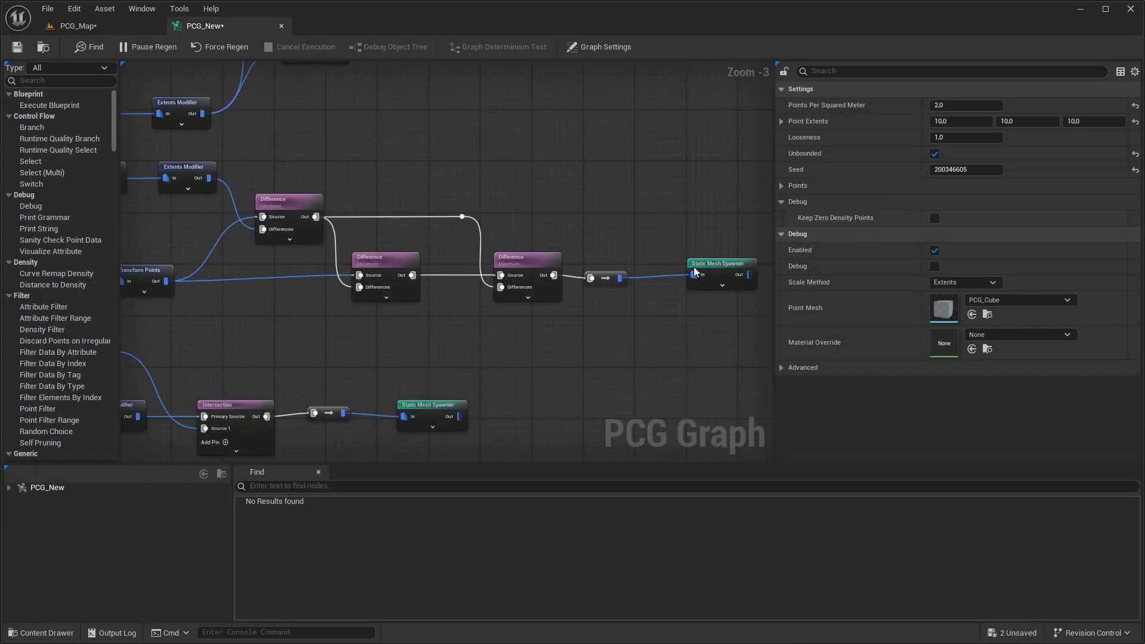
- Set the PCG_Map viewport camera speed to 3 and fly along the river
left_click(77, 26)
right_click_drag(347, 182, 390, 196)
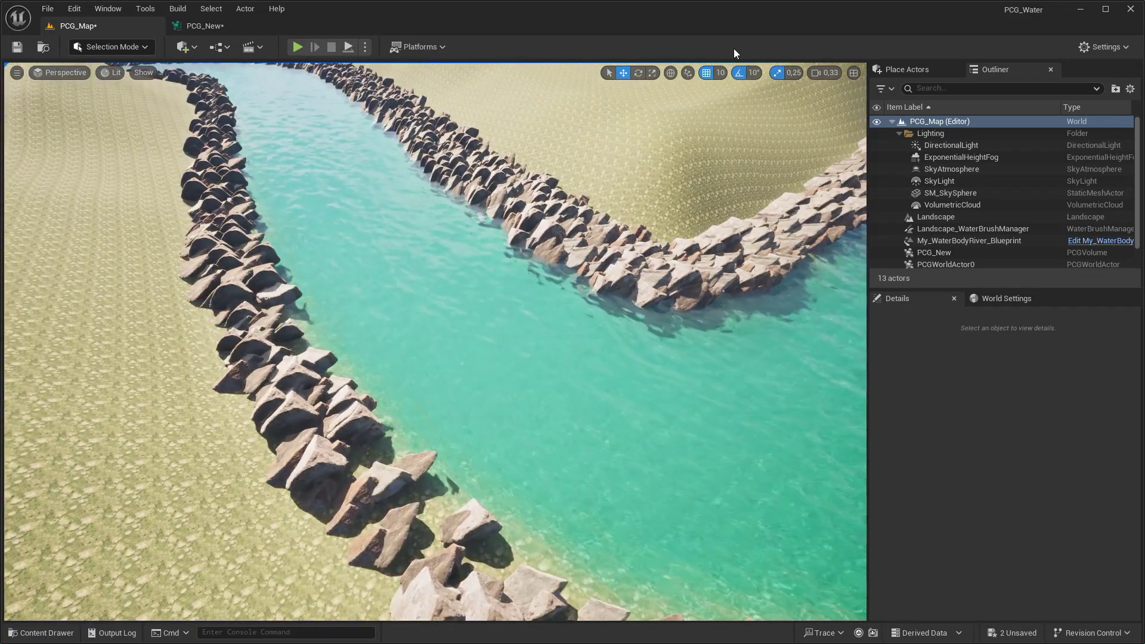
left_click(822, 72)
left_click_drag(679, 100, 754, 100)
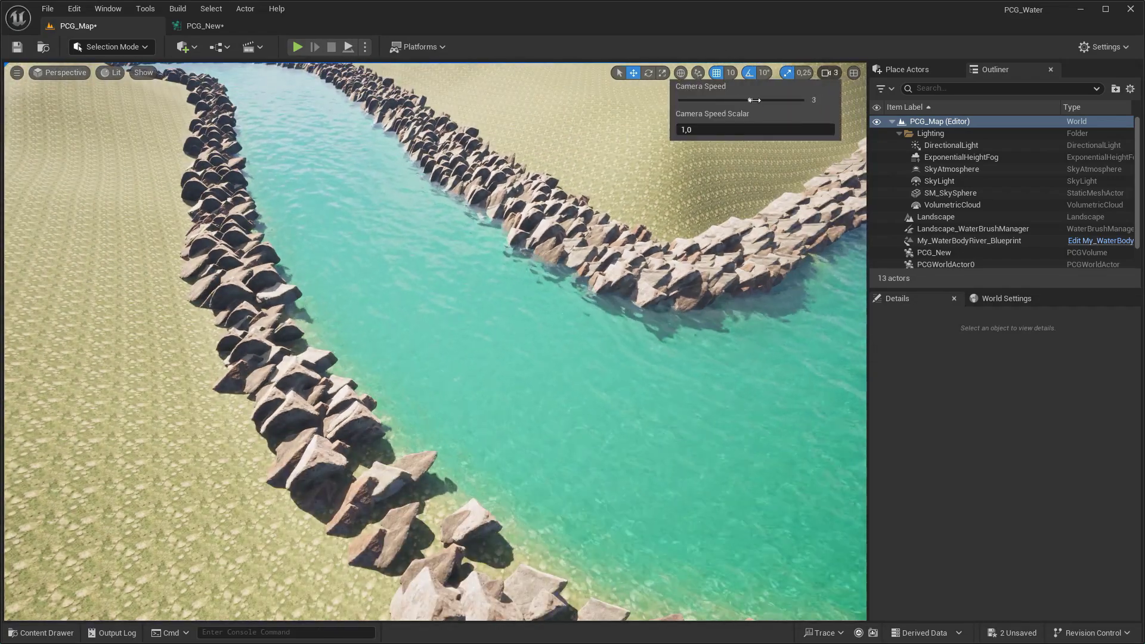